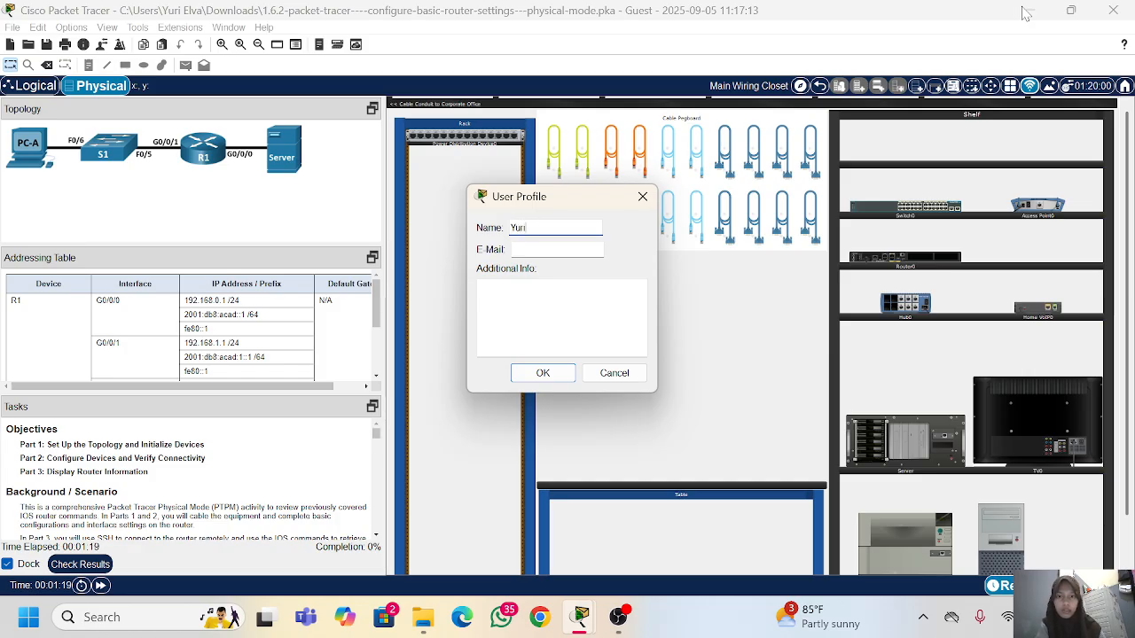
Step: Enter the user's name in the user profile and confirm the profile
{"action": "type", "text": "a"}
{"action": "key", "text": "Return"}
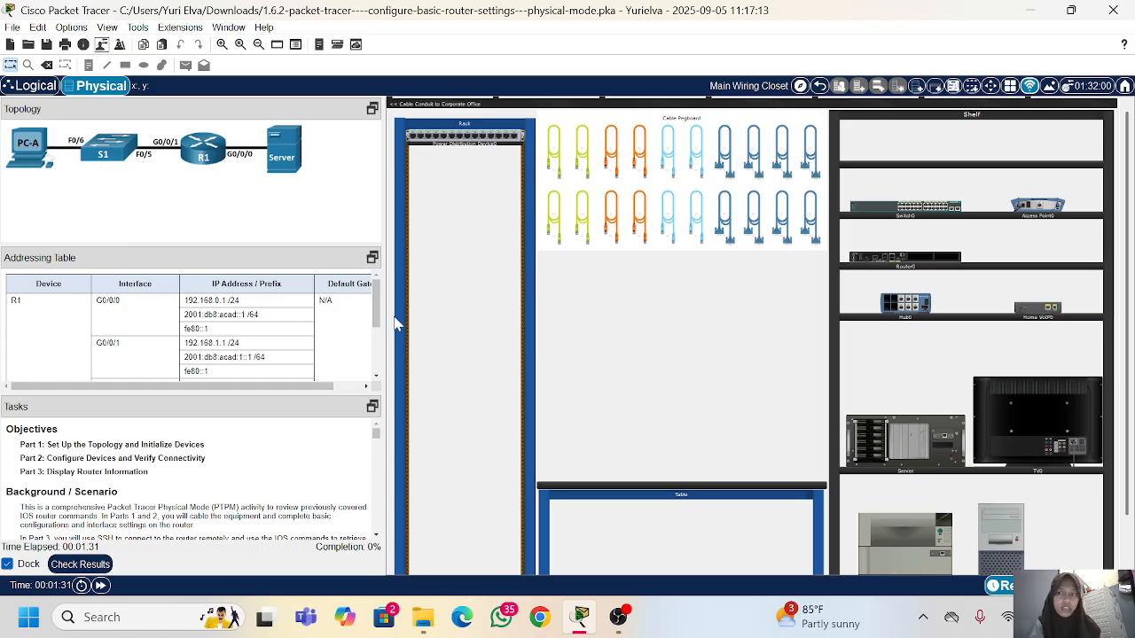
Step: Examine the addressing table, the activity objectives, the scenario and the beginning of the Part 1 instructions
{"action": "scroll", "coordinate": [236, 364], "scroll_direction": "down", "scroll_amount": 1}
{"action": "scroll", "coordinate": [189, 328], "scroll_direction": "down", "scroll_amount": 1}
{"action": "scroll", "coordinate": [189, 328], "scroll_direction": "up", "scroll_amount": 2}
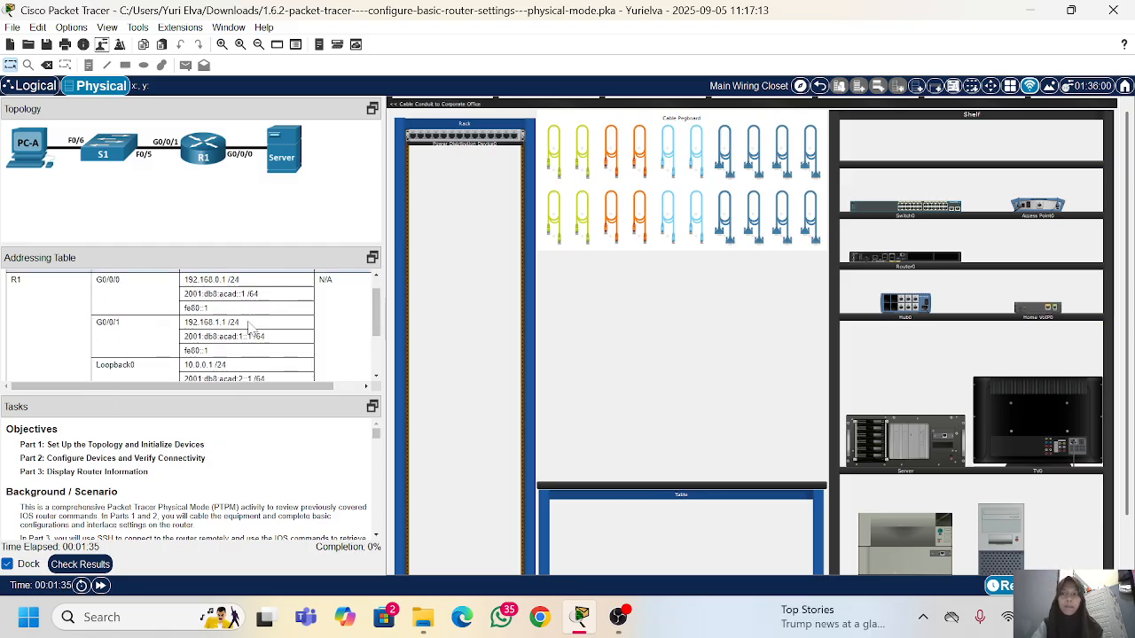
{"action": "scroll", "coordinate": [249, 328], "scroll_direction": "down", "scroll_amount": 5}
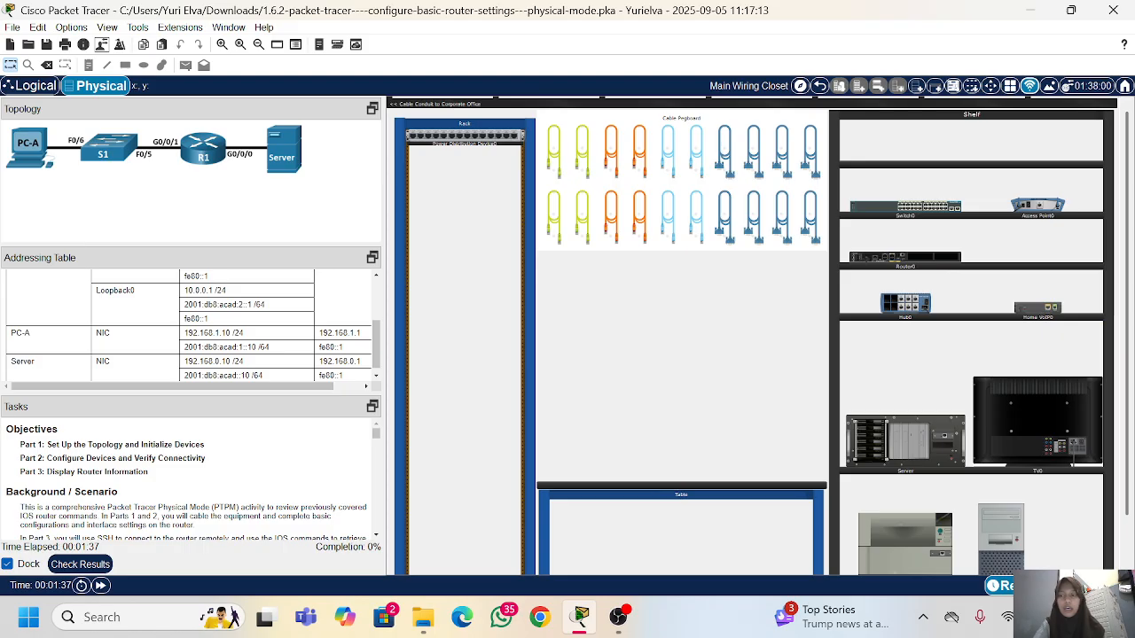
{"action": "scroll", "coordinate": [152, 452], "scroll_direction": "down", "scroll_amount": 2}
{"action": "scroll", "coordinate": [153, 452], "scroll_direction": "up", "scroll_amount": 2}
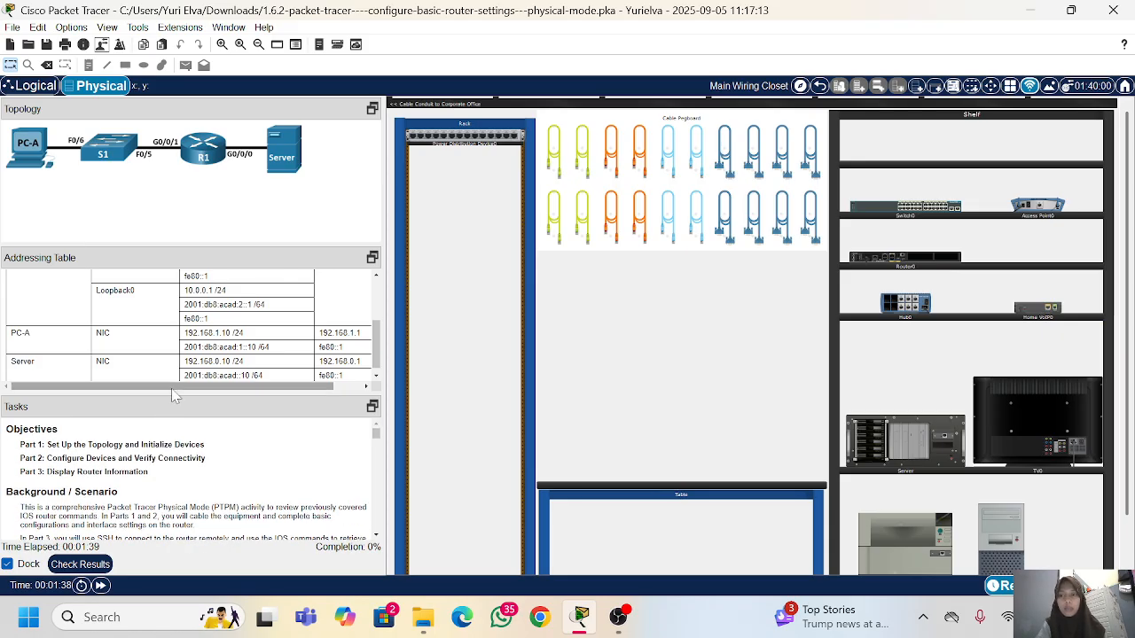
{"action": "scroll", "coordinate": [174, 389], "scroll_direction": "down", "scroll_amount": 1}
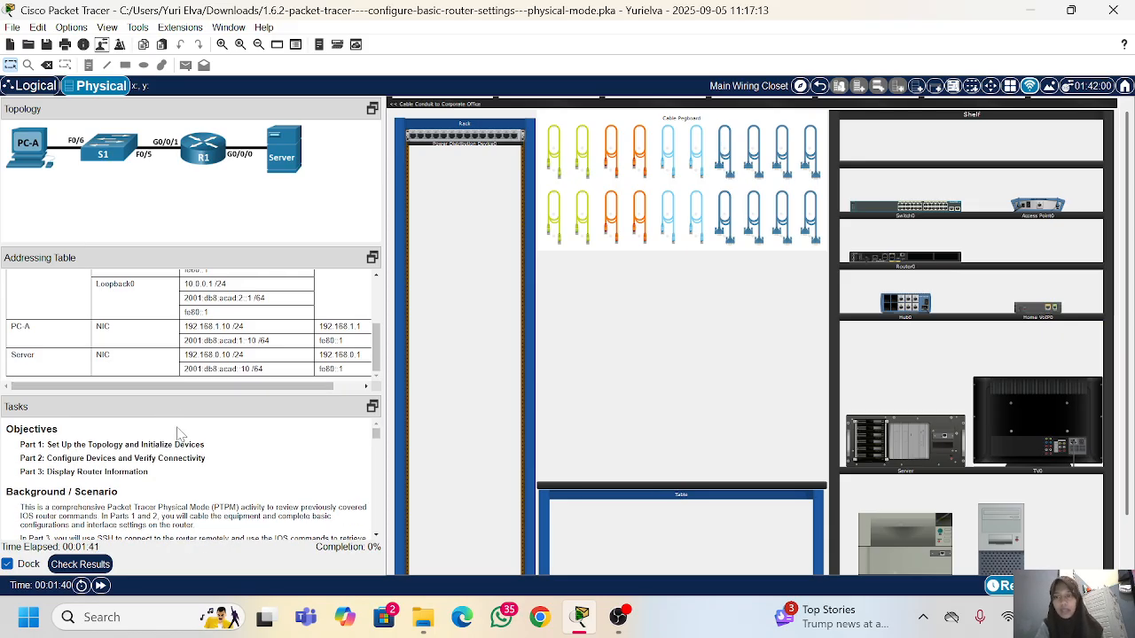
{"action": "scroll", "coordinate": [177, 432], "scroll_direction": "down", "scroll_amount": 1}
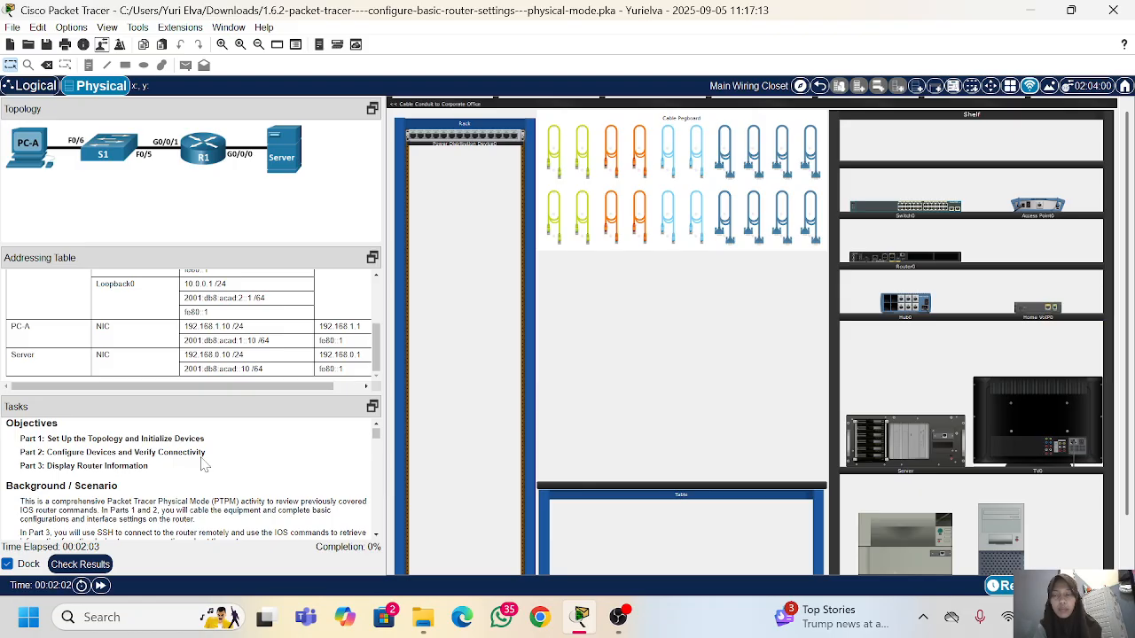
{"action": "scroll", "coordinate": [203, 463], "scroll_direction": "down", "scroll_amount": 1}
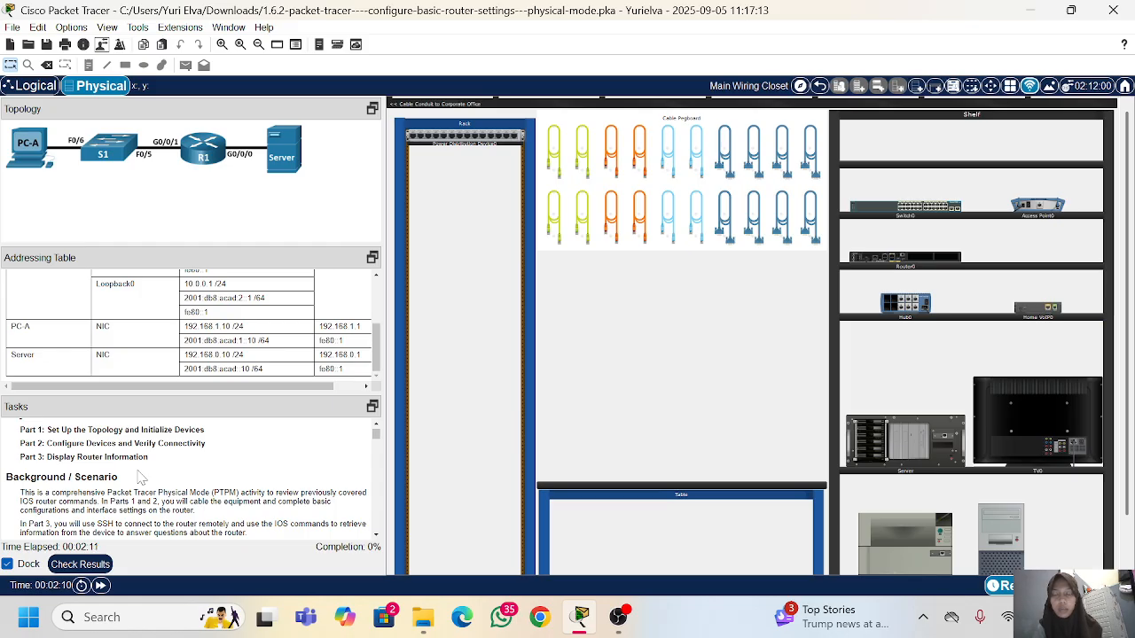
{"action": "scroll", "coordinate": [139, 478], "scroll_direction": "down", "scroll_amount": 3}
{"action": "scroll", "coordinate": [139, 479], "scroll_direction": "up", "scroll_amount": 2}
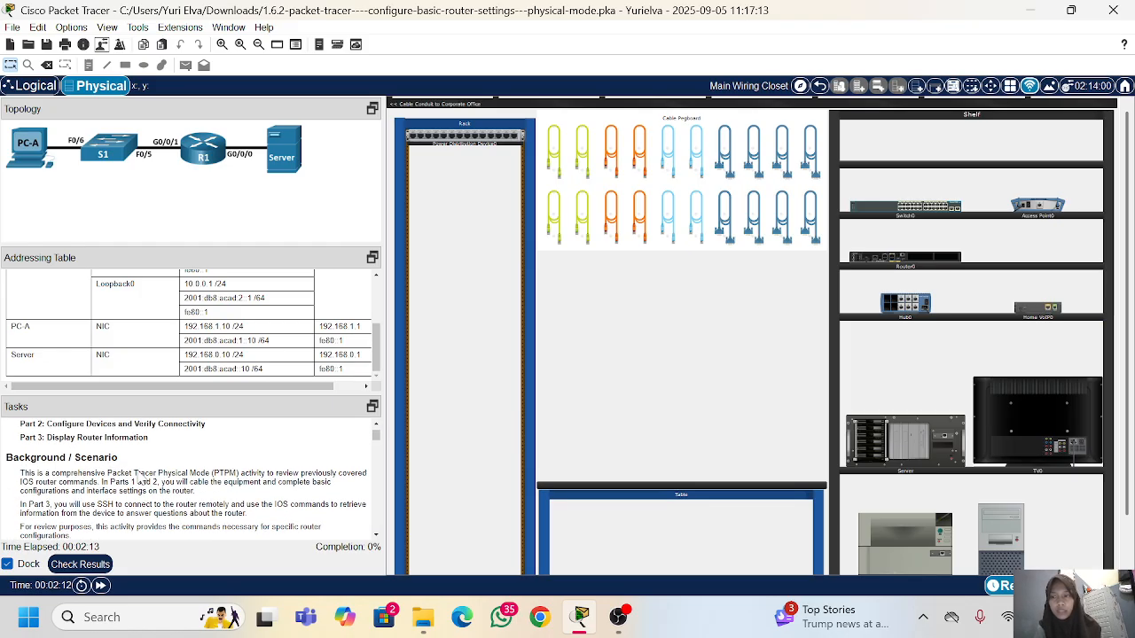
{"action": "scroll", "coordinate": [186, 478], "scroll_direction": "down", "scroll_amount": 5}
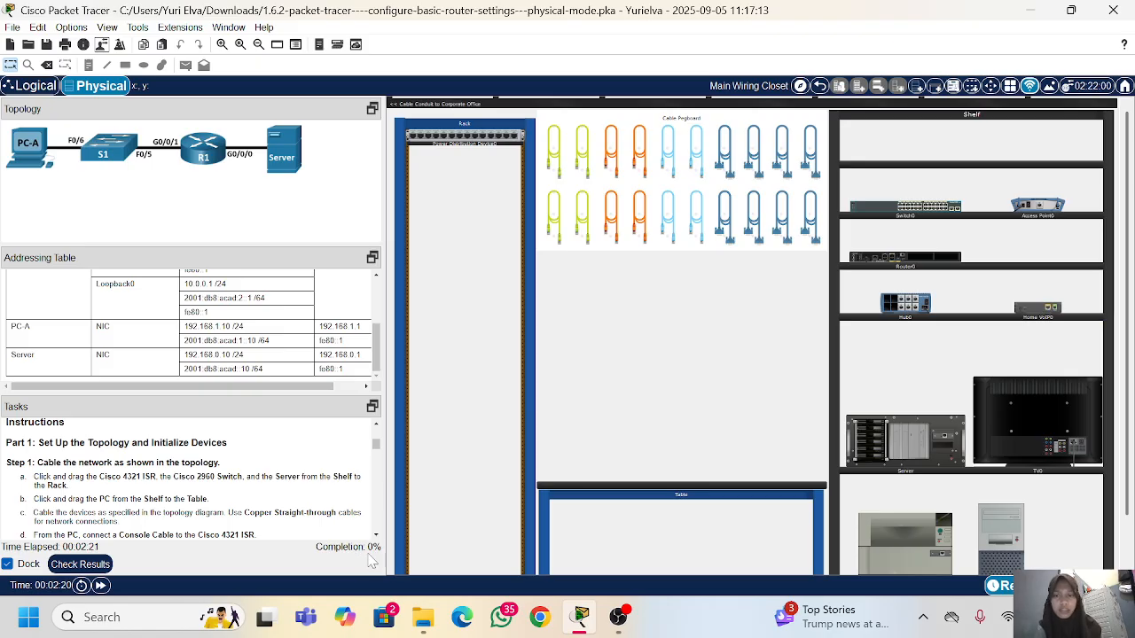
Step: Check the activity results, review the assessment items, and return to the physical workspace
{"action": "left_click", "coordinate": [79, 564]}
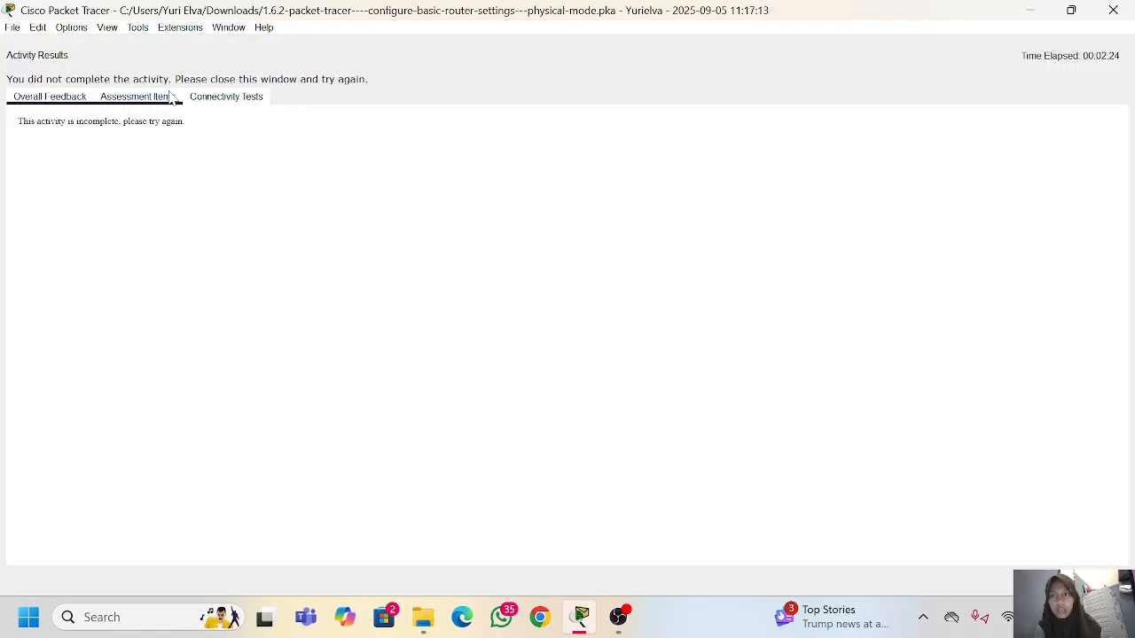
{"action": "left_click", "coordinate": [134, 97]}
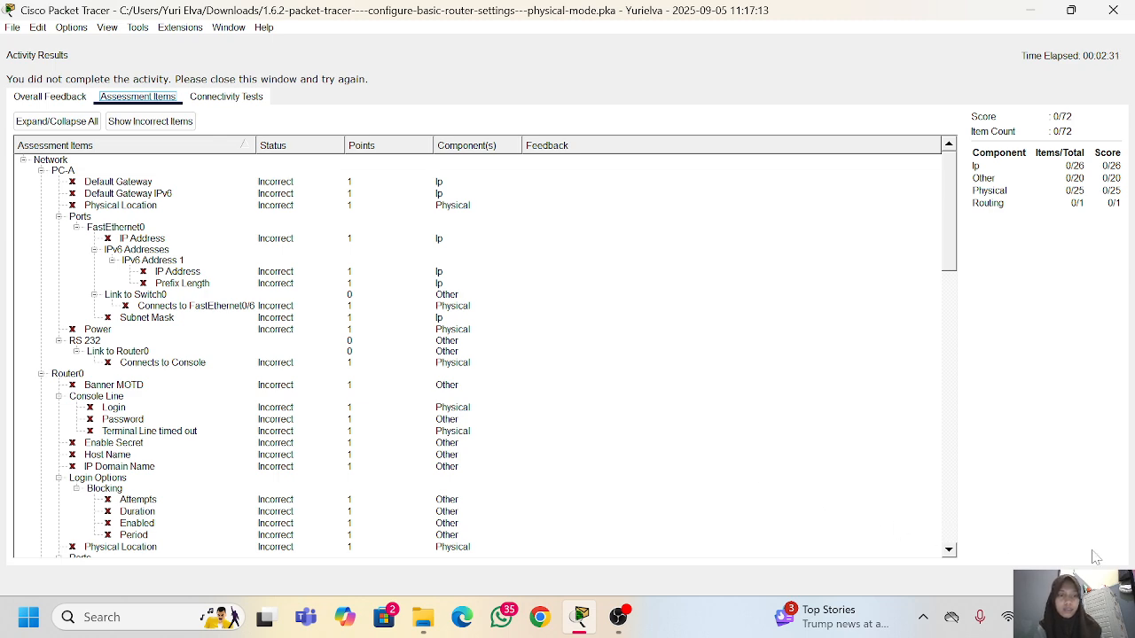
{"action": "left_click", "coordinate": [1095, 580]}
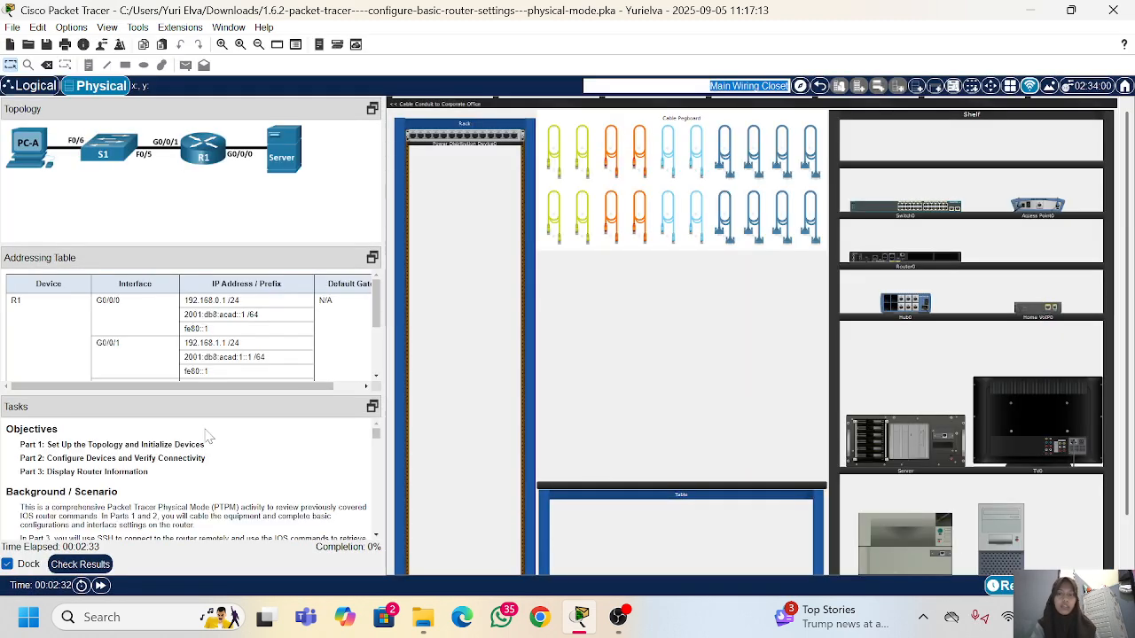
Step: Read the Part 1, Step 1 instructions on cabling the network as shown in the topology
{"action": "scroll", "coordinate": [163, 485], "scroll_direction": "down", "scroll_amount": 2}
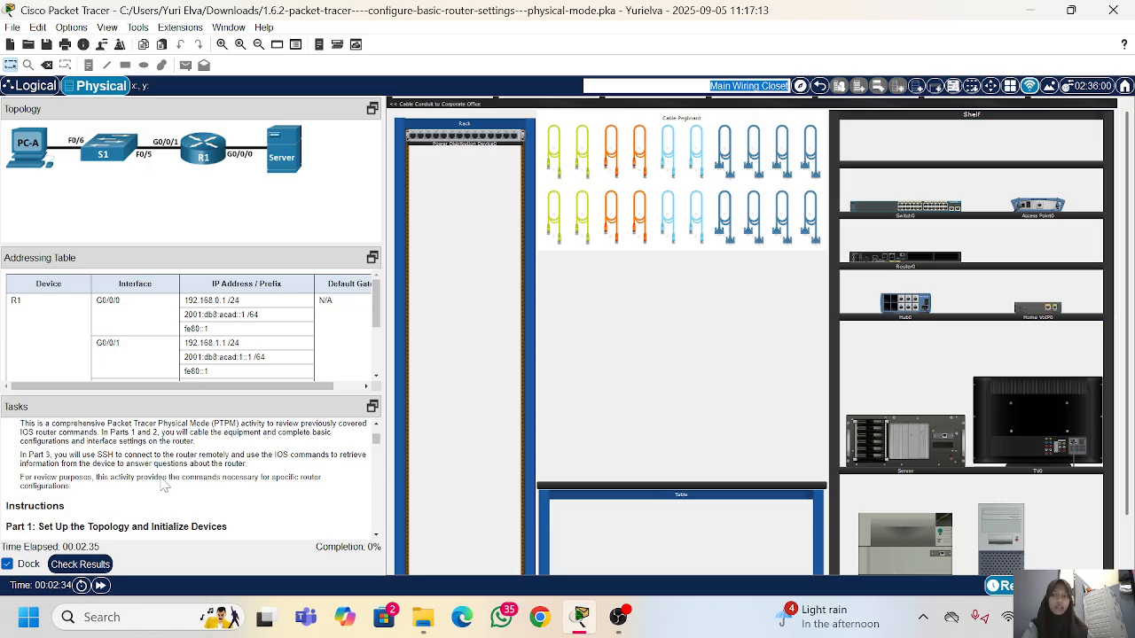
{"action": "scroll", "coordinate": [163, 485], "scroll_direction": "down", "scroll_amount": 3}
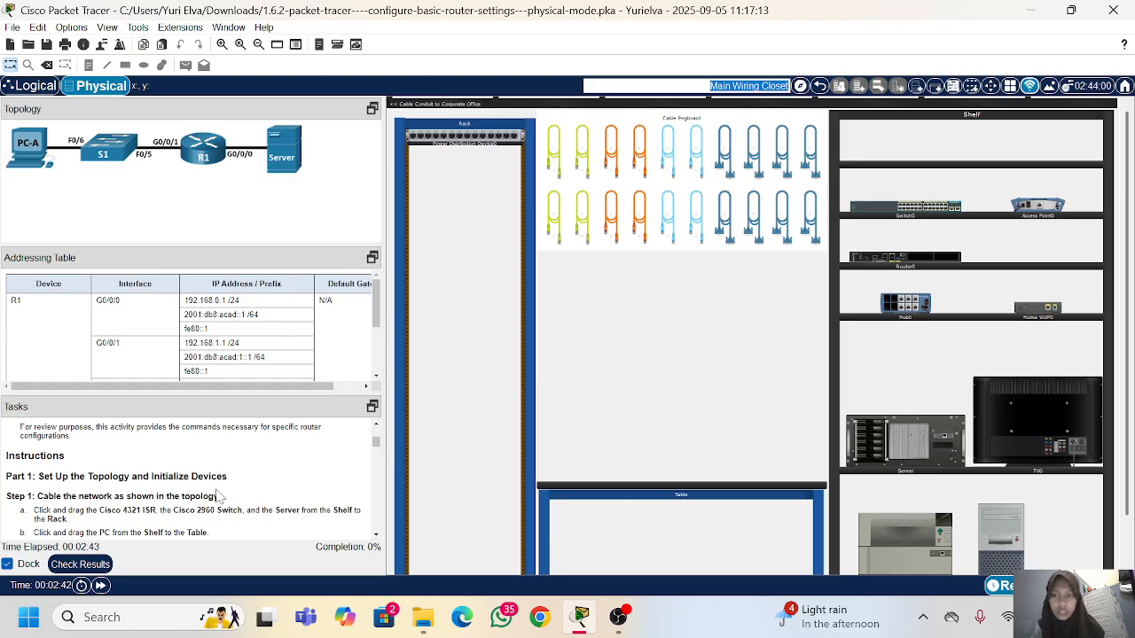
{"action": "scroll", "coordinate": [229, 496], "scroll_direction": "down", "scroll_amount": 1}
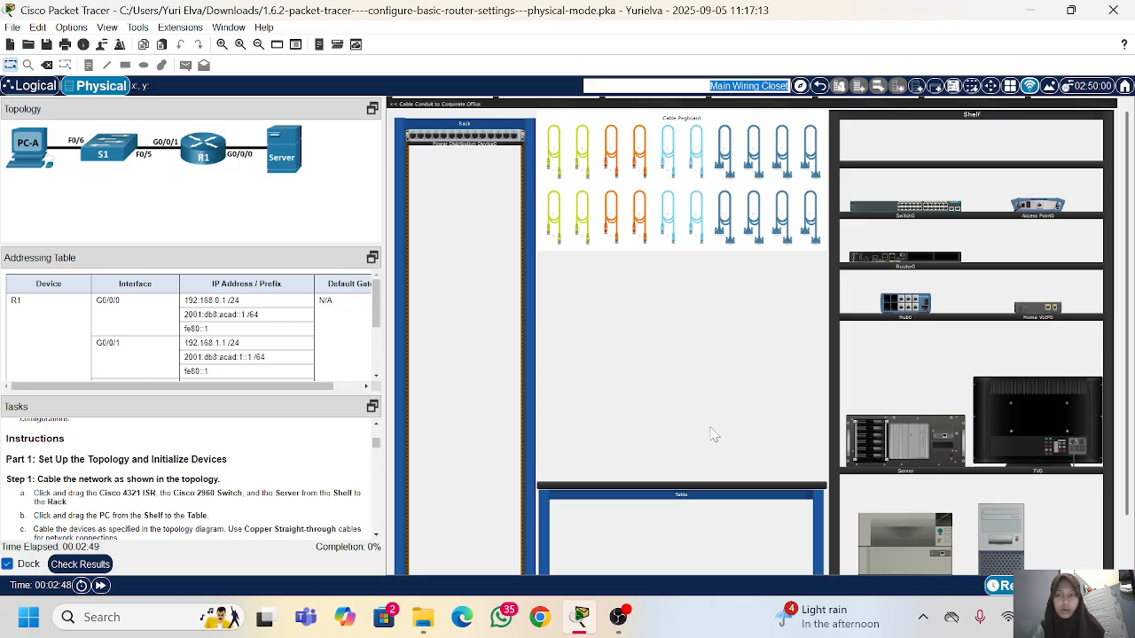
{"action": "scroll", "coordinate": [273, 507], "scroll_direction": "down", "scroll_amount": 1}
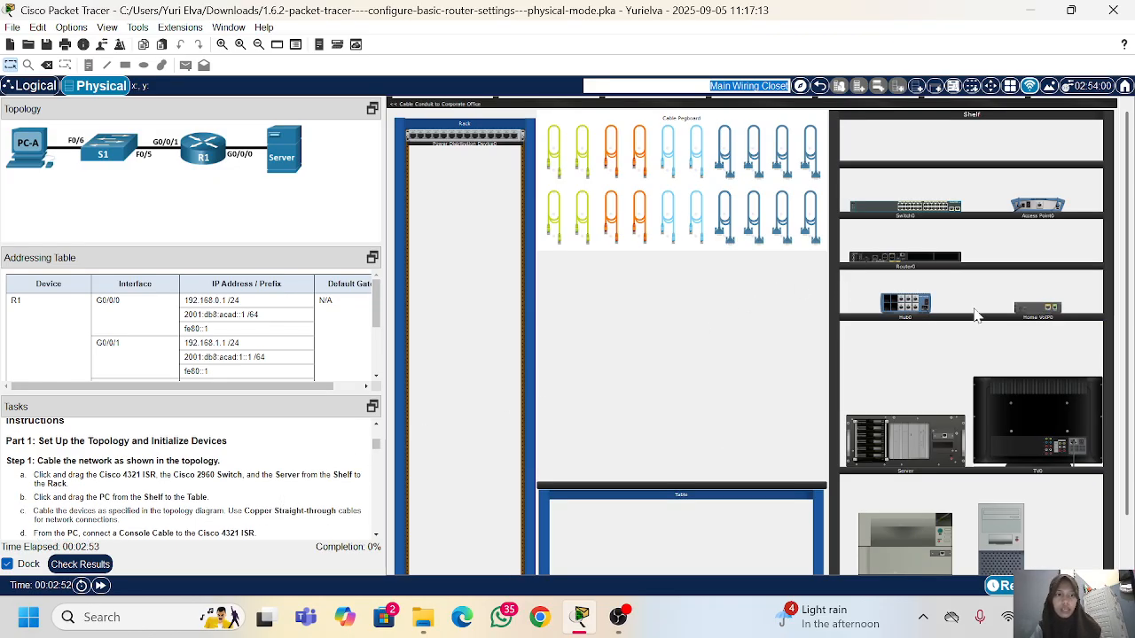
{"action": "left_click", "coordinate": [906, 211]}
{"action": "left_click", "coordinate": [995, 15]}
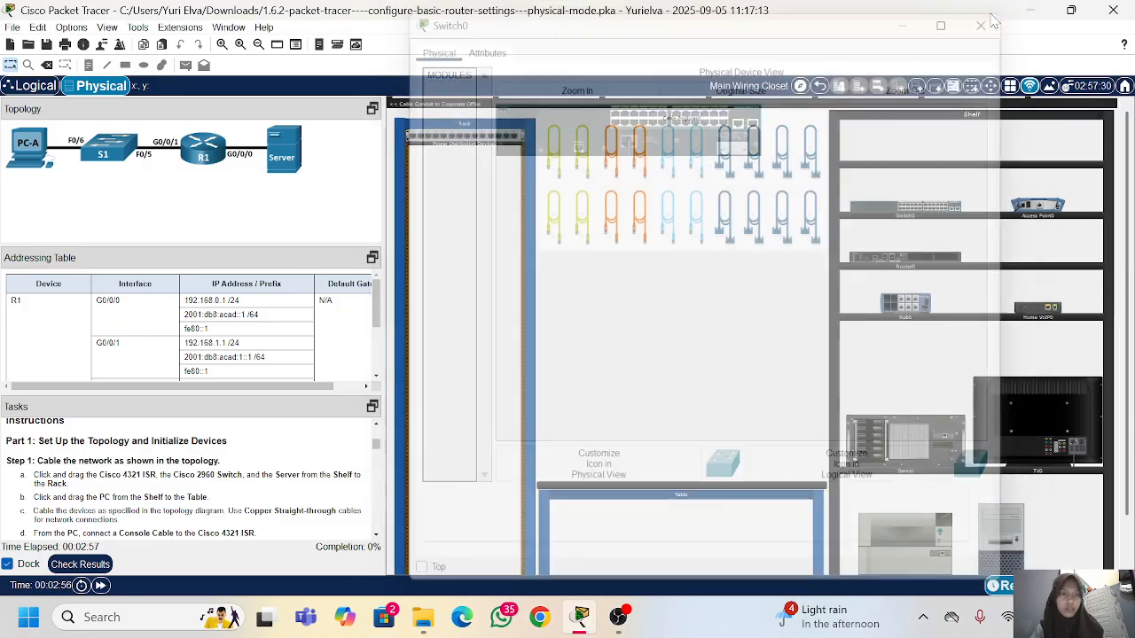
{"action": "left_click", "coordinate": [853, 212]}
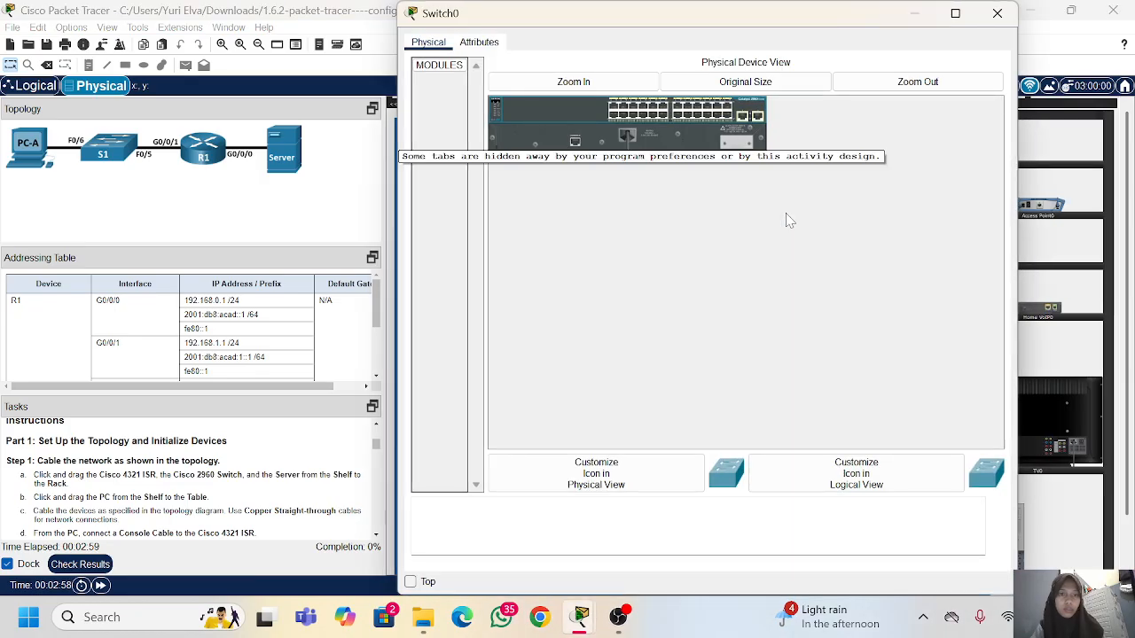
{"action": "left_click", "coordinate": [987, 24]}
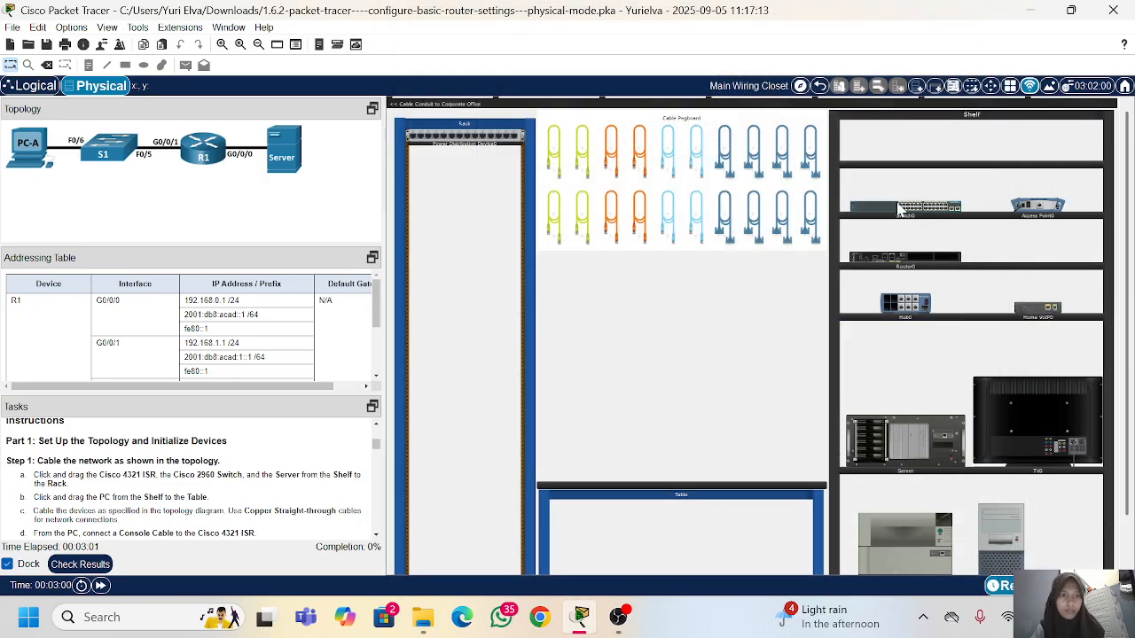
Step: Mount Switch0, Router0 and the Server in the rack, and place PC-A on the table
{"action": "left_click_drag", "start_coordinate": [886, 211], "coordinate": [440, 321]}
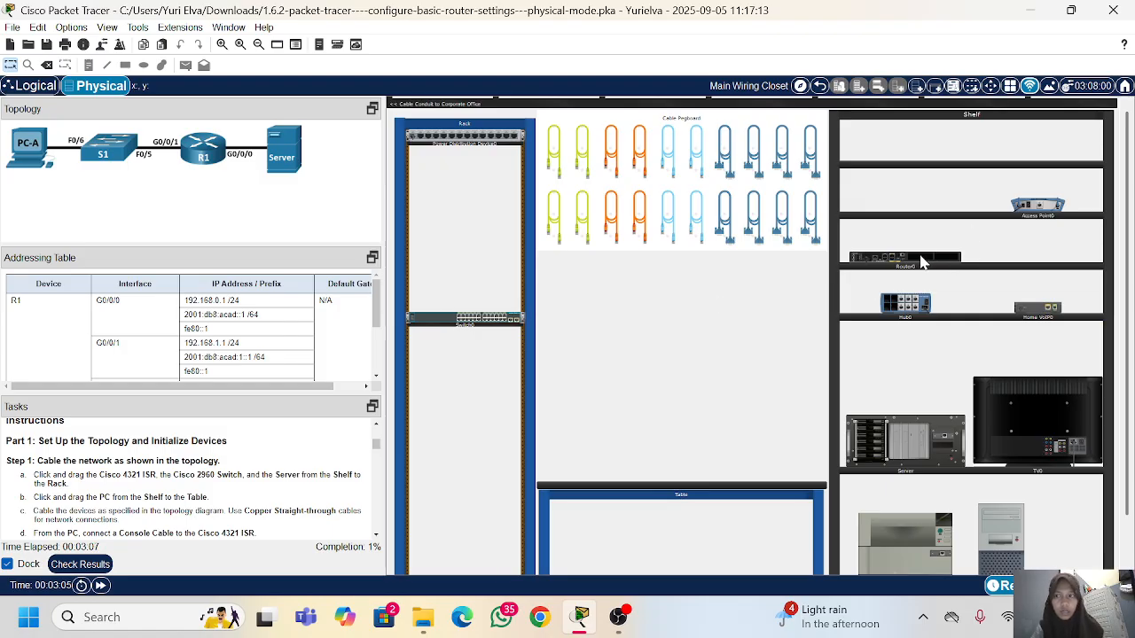
{"action": "scroll", "coordinate": [1031, 403], "scroll_direction": "down", "scroll_amount": 1}
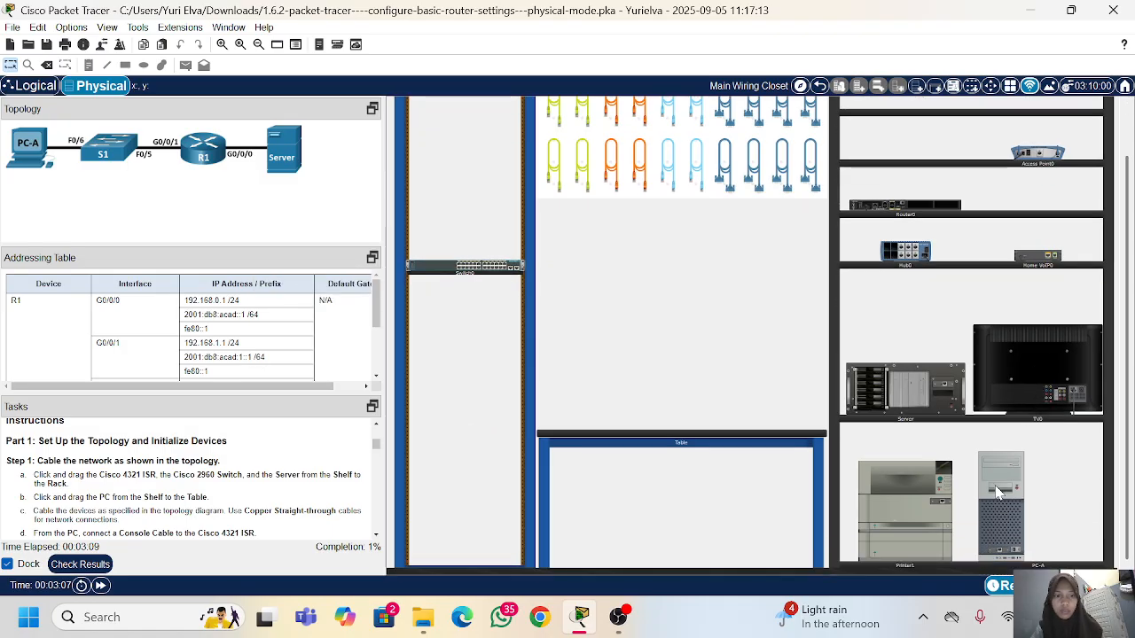
{"action": "left_click_drag", "start_coordinate": [996, 492], "coordinate": [583, 346]}
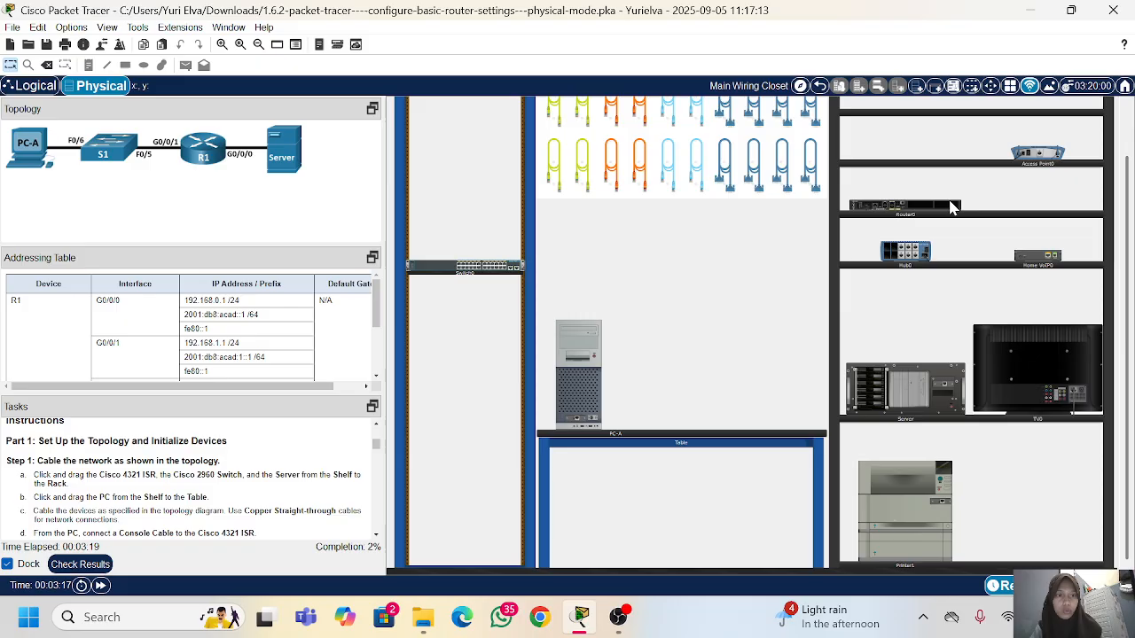
{"action": "left_click_drag", "start_coordinate": [951, 208], "coordinate": [520, 312]}
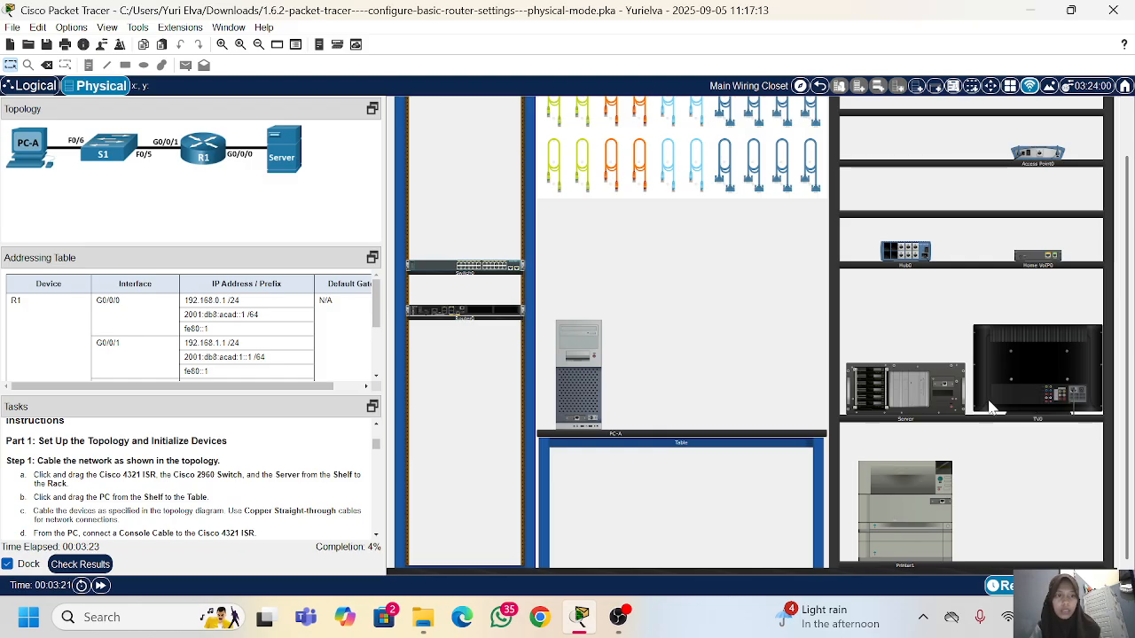
{"action": "left_click_drag", "start_coordinate": [904, 401], "coordinate": [454, 406]}
Step: Connect PC-A's network port to FastEthernet0/5 on Switch0 with a copper straight-through cable
{"action": "scroll", "coordinate": [184, 479], "scroll_direction": "down", "scroll_amount": 2}
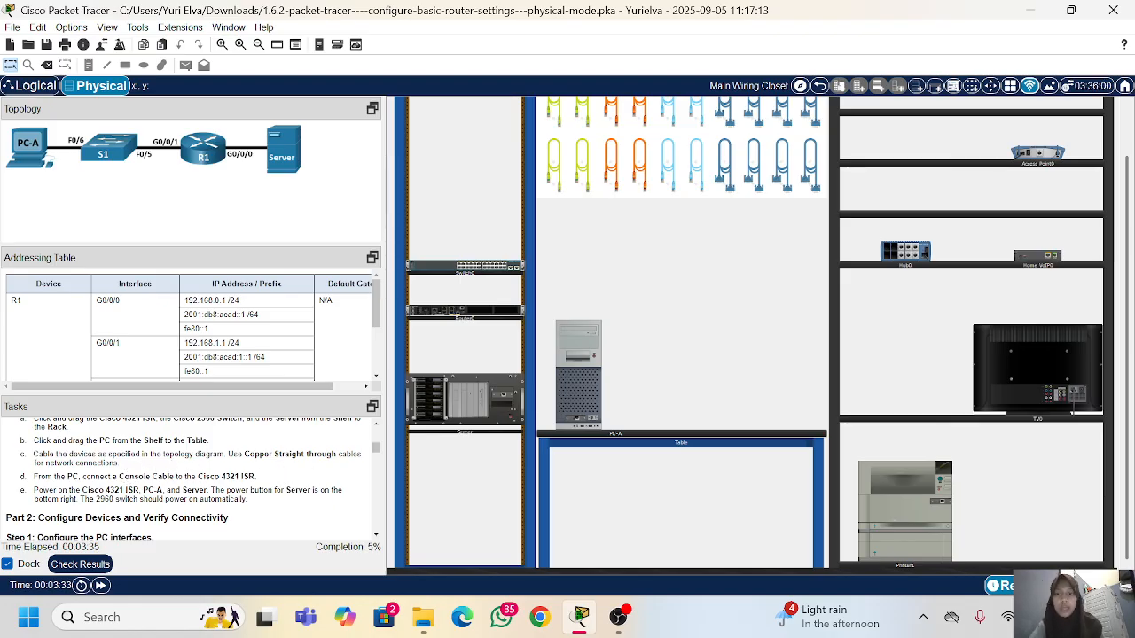
{"action": "left_click", "coordinate": [551, 168]}
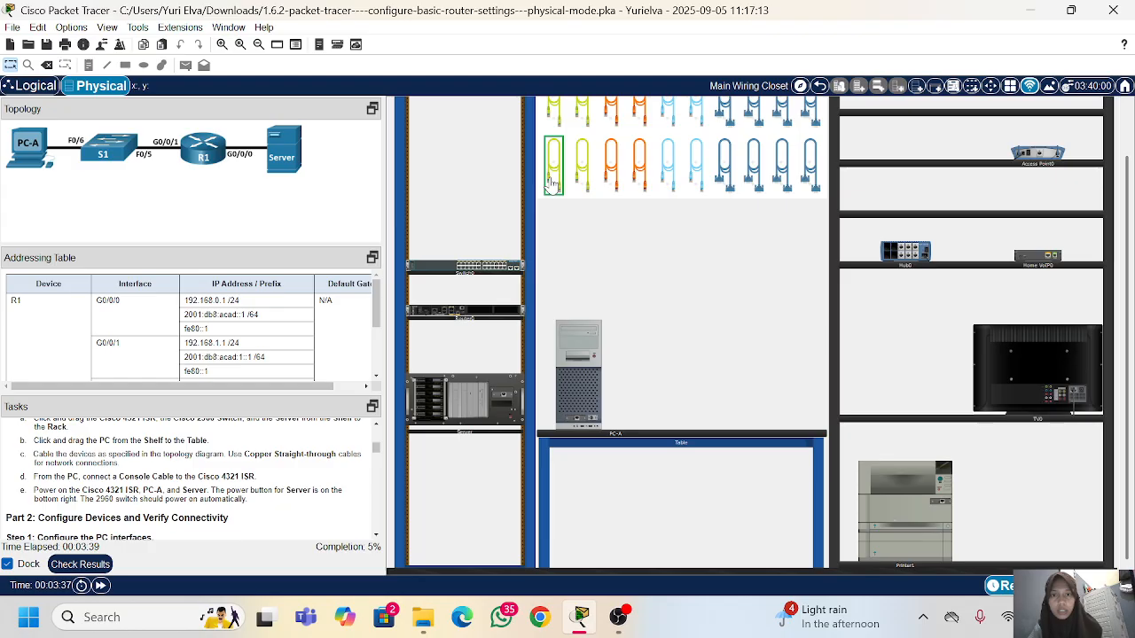
{"action": "scroll", "coordinate": [533, 321], "scroll_direction": "up", "scroll_amount": 1}
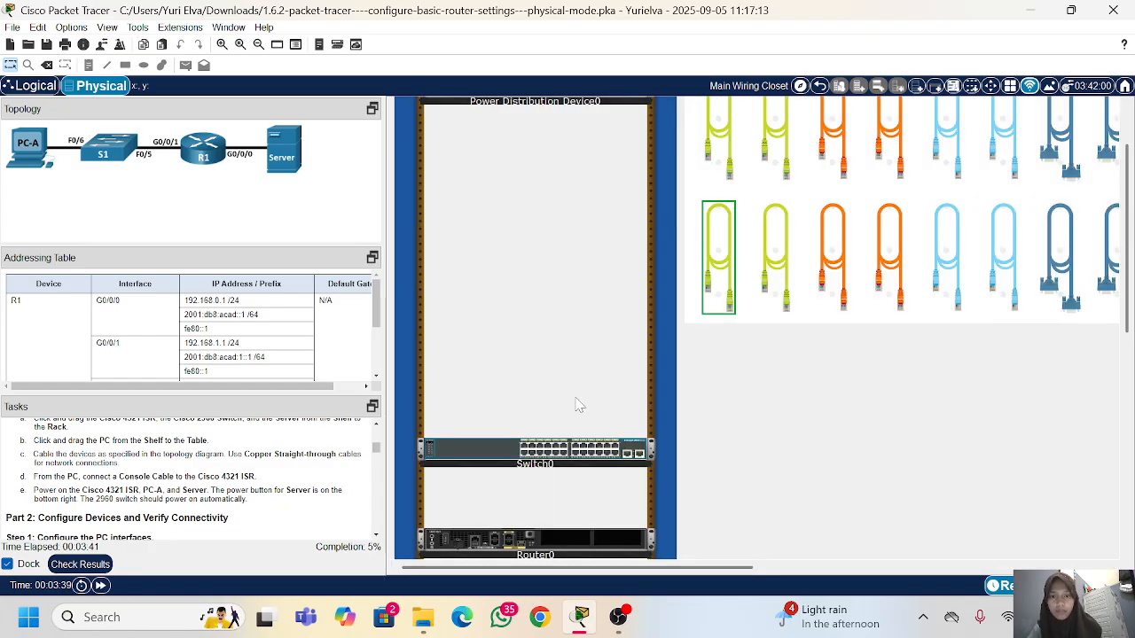
{"action": "scroll", "coordinate": [577, 402], "scroll_direction": "down", "scroll_amount": 2}
{"action": "scroll", "coordinate": [678, 390], "scroll_direction": "down", "scroll_amount": 2}
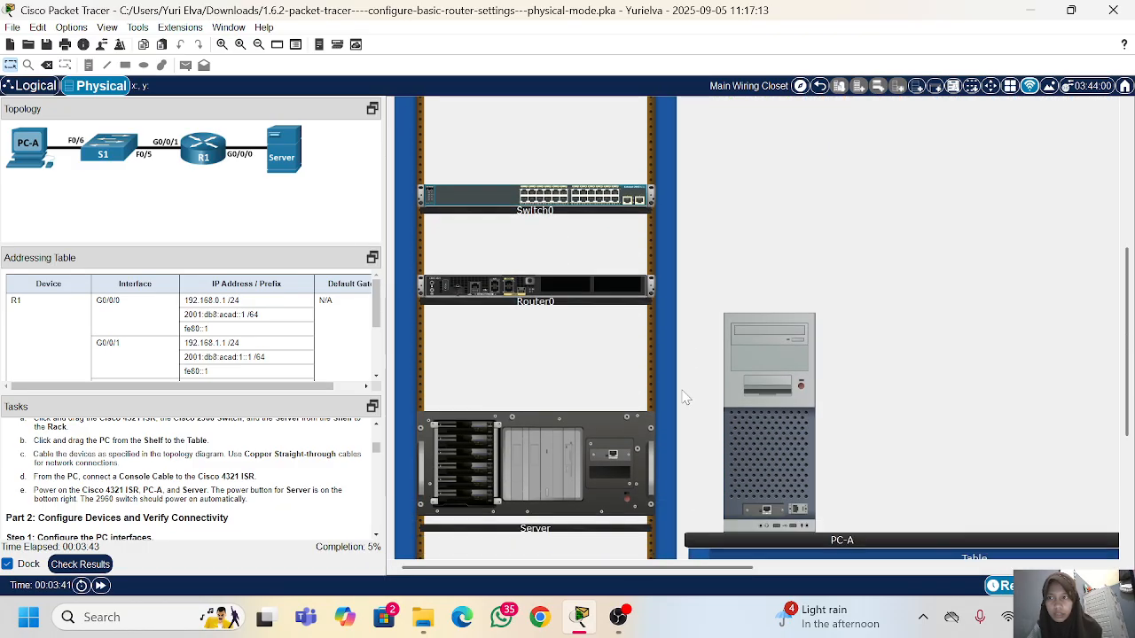
{"action": "left_click", "coordinate": [768, 492]}
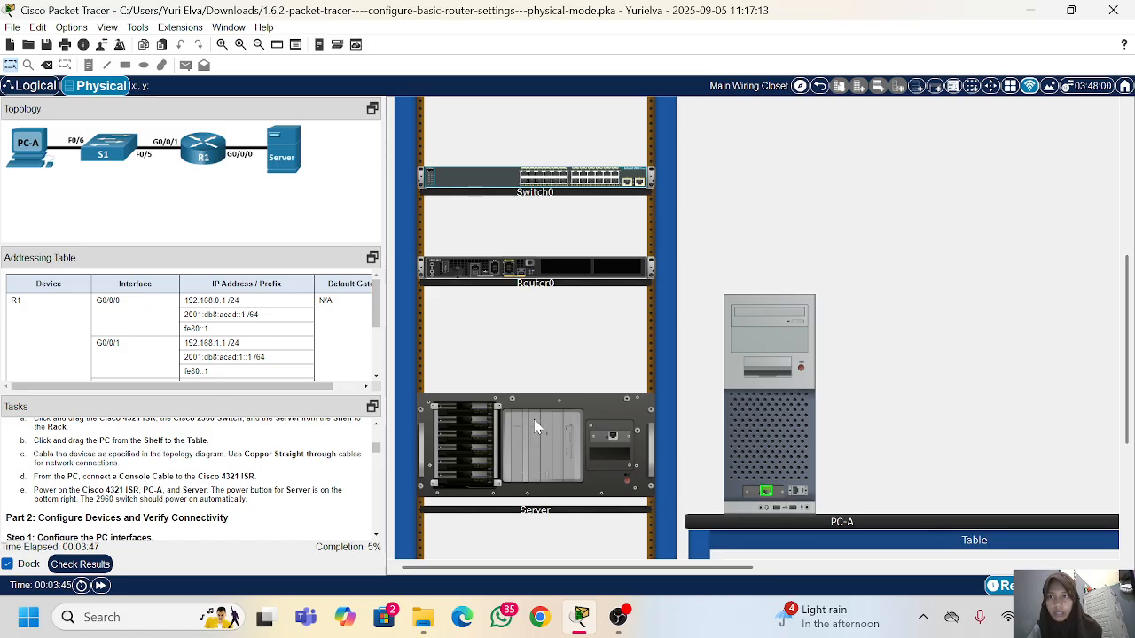
{"action": "left_click", "coordinate": [542, 180]}
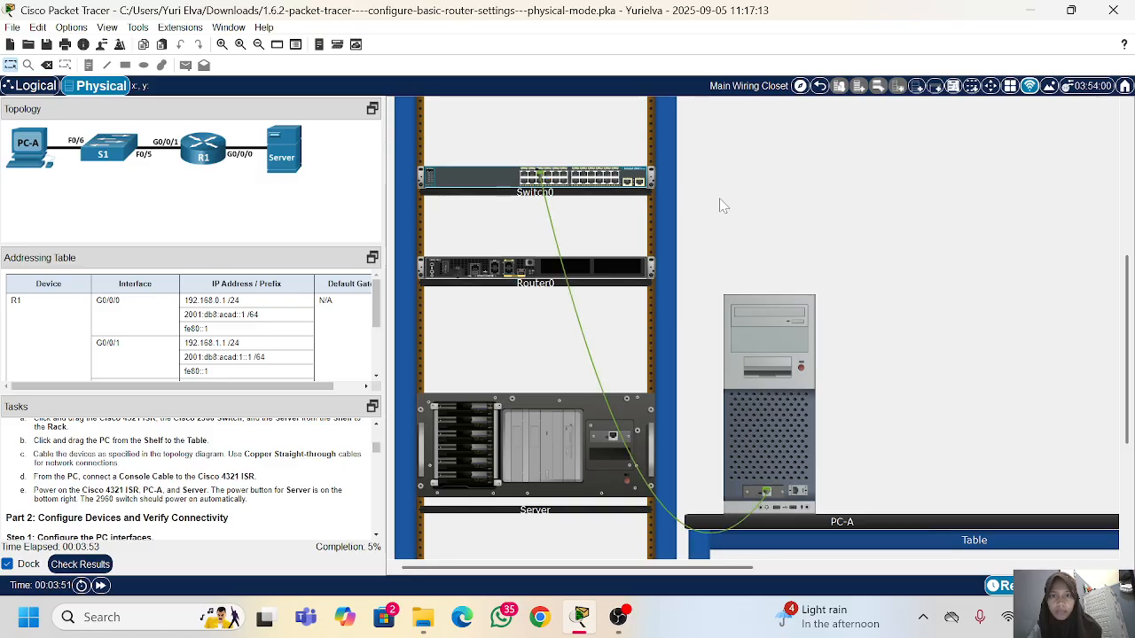
Step: Remove the cable between PC-A and FastEthernet0/5 on Switch0 and return the cables to the pegboard
{"action": "scroll", "coordinate": [771, 199], "scroll_direction": "up", "scroll_amount": 3}
{"action": "left_click", "coordinate": [780, 186]}
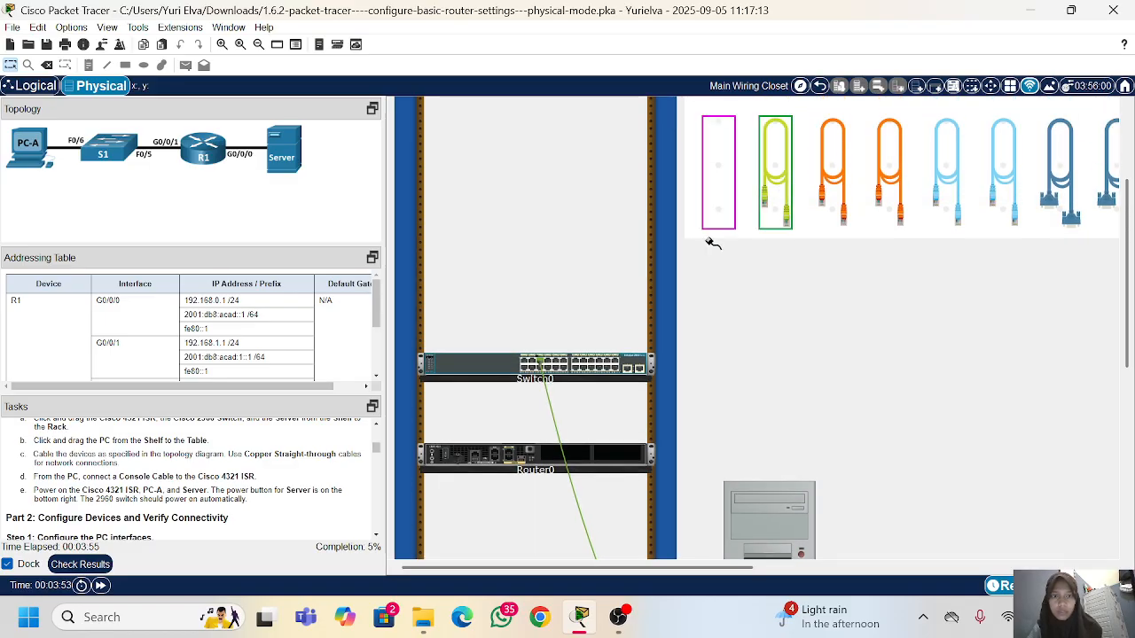
{"action": "scroll", "coordinate": [611, 350], "scroll_direction": "down", "scroll_amount": 2}
{"action": "scroll", "coordinate": [612, 350], "scroll_direction": "down", "scroll_amount": 1}
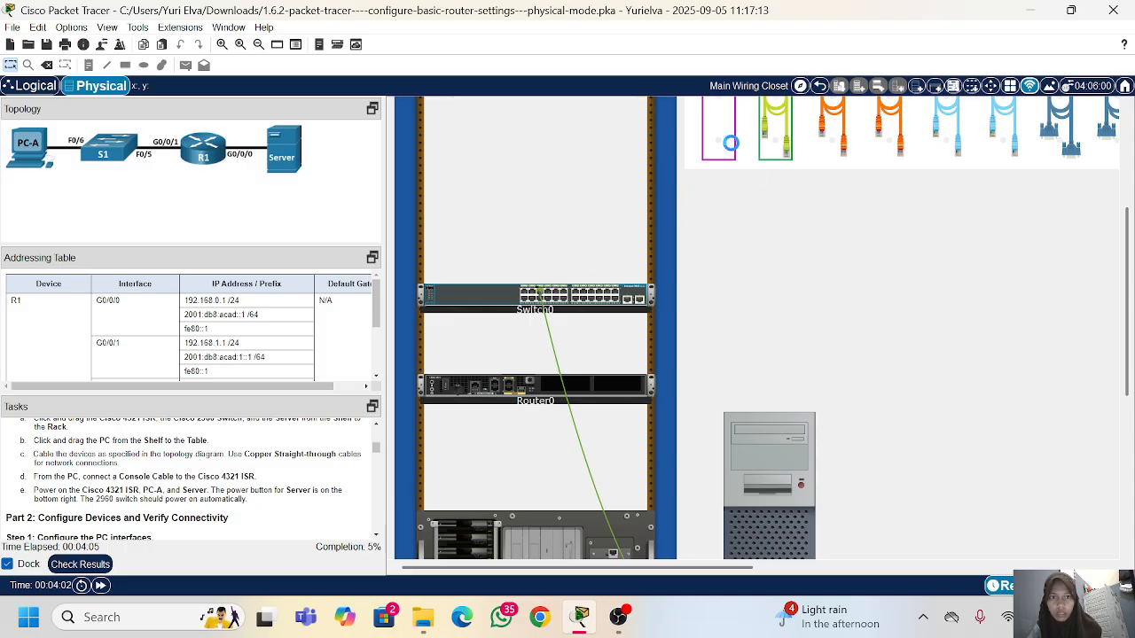
{"action": "left_click", "coordinate": [729, 143]}
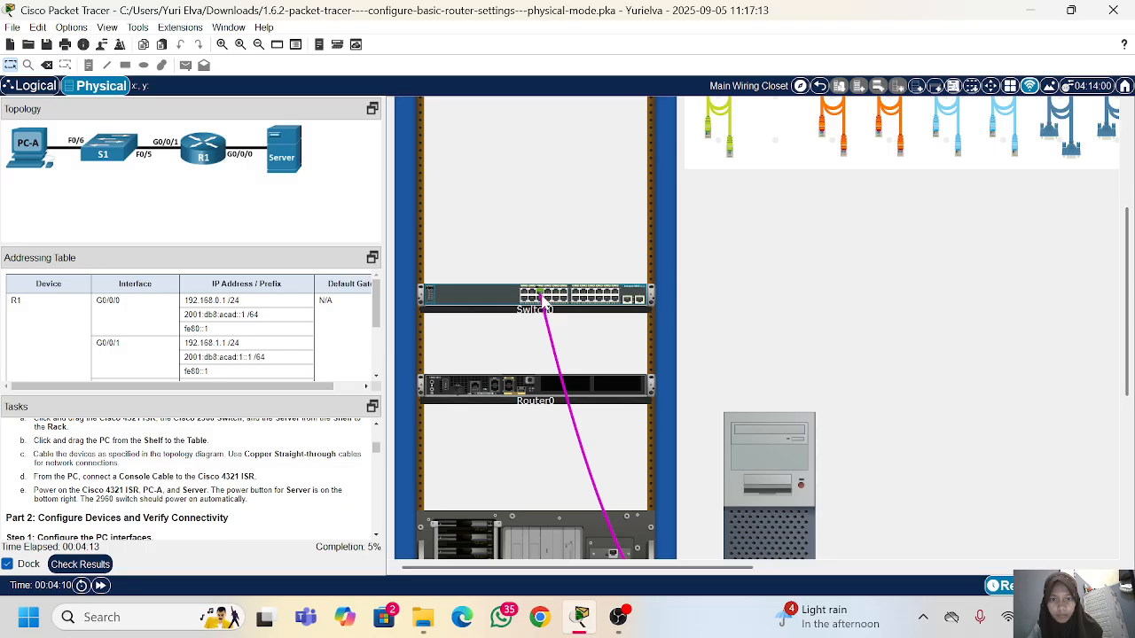
{"action": "left_click", "coordinate": [771, 144]}
Step: Connect FastEthernet0/6 on Switch0 to PC-A's network port with a copper straight-through cable
{"action": "left_click", "coordinate": [725, 128]}
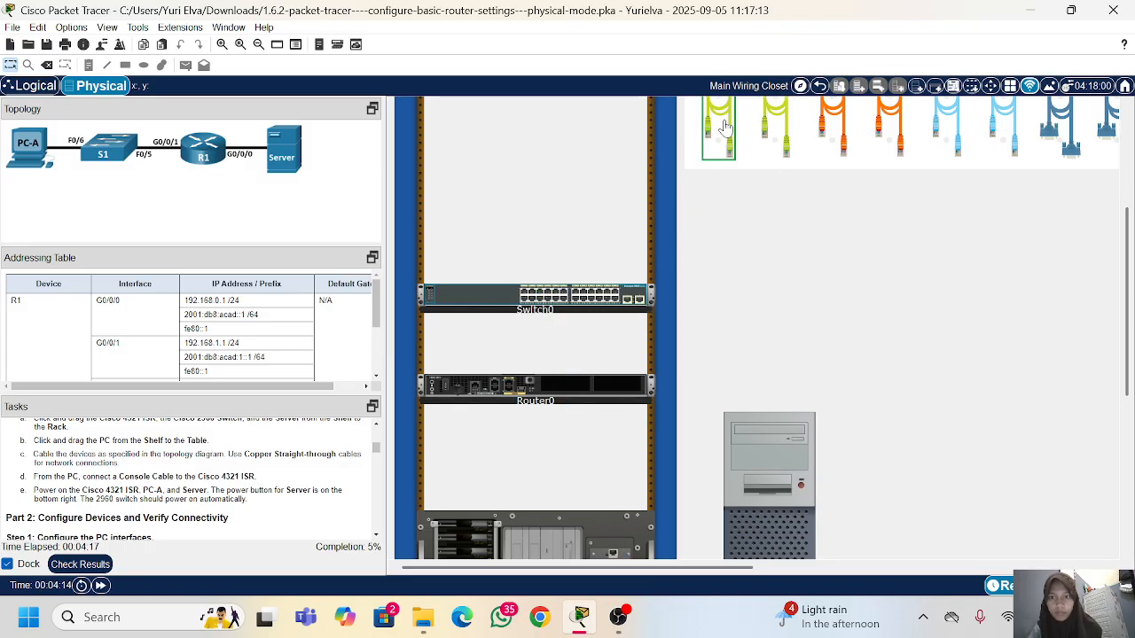
{"action": "left_click", "coordinate": [539, 299]}
{"action": "scroll", "coordinate": [810, 379], "scroll_direction": "down", "scroll_amount": 3}
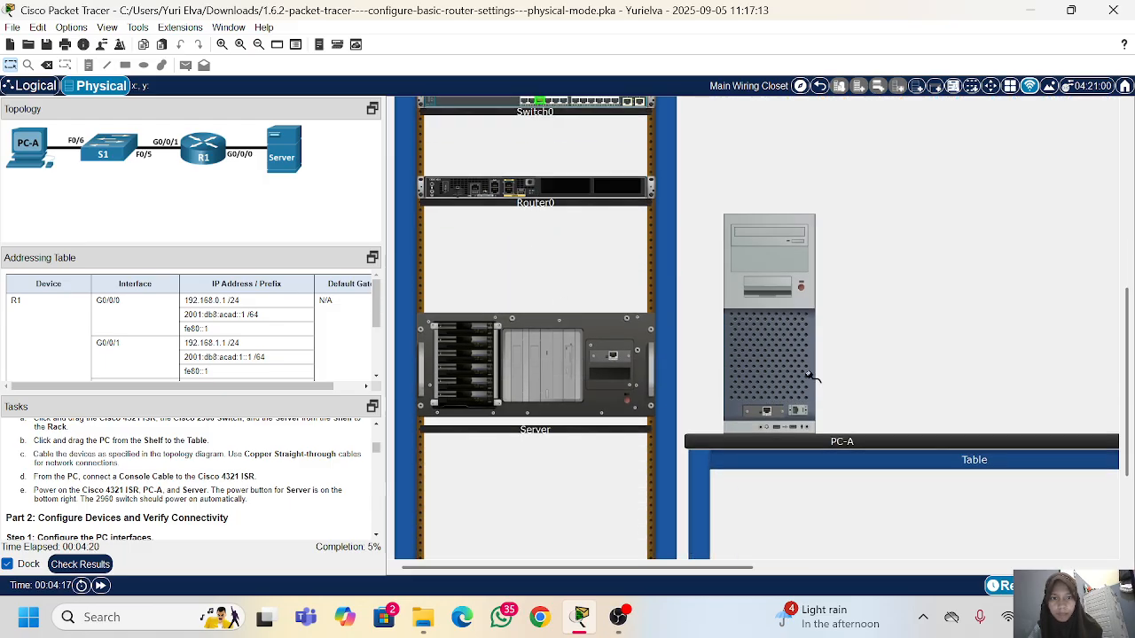
{"action": "left_click", "coordinate": [765, 410]}
Step: Connect FastEthernet0/5 on Switch0 to GigabitEthernet0/0/1 on Router0 with a copper straight-through cable
{"action": "scroll", "coordinate": [767, 417], "scroll_direction": "up", "scroll_amount": 3}
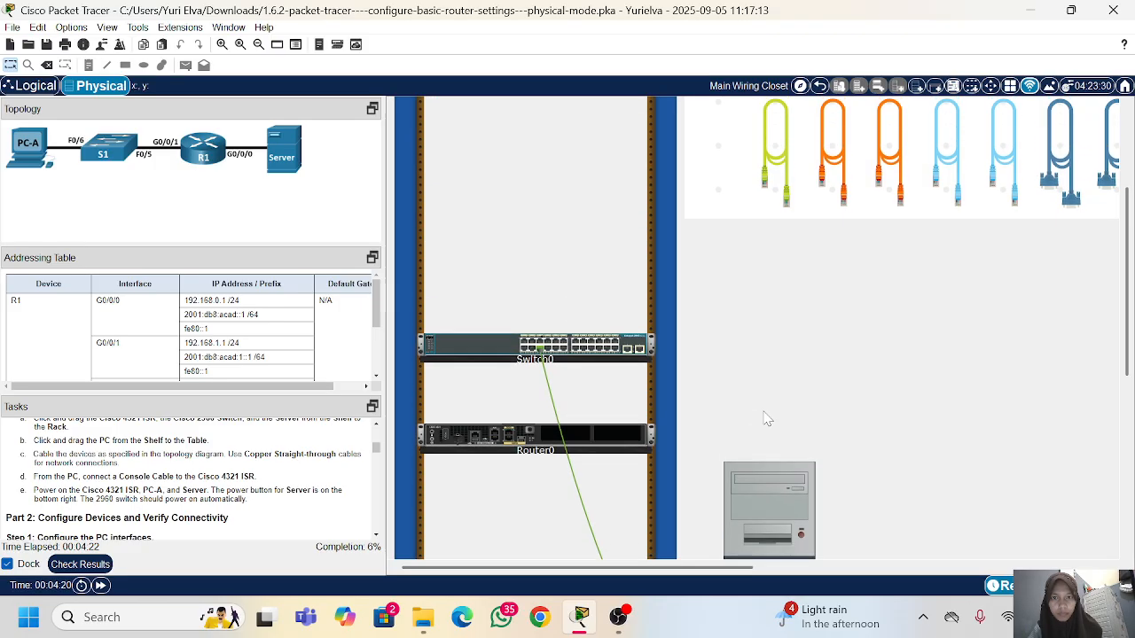
{"action": "left_click", "coordinate": [775, 151]}
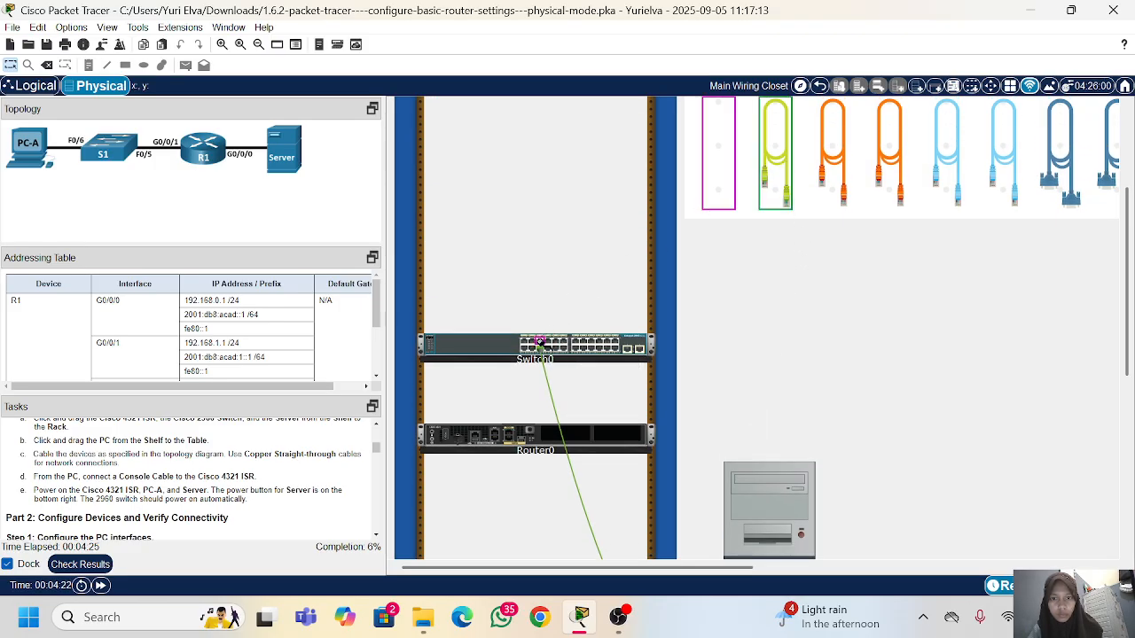
{"action": "left_click", "coordinate": [540, 341]}
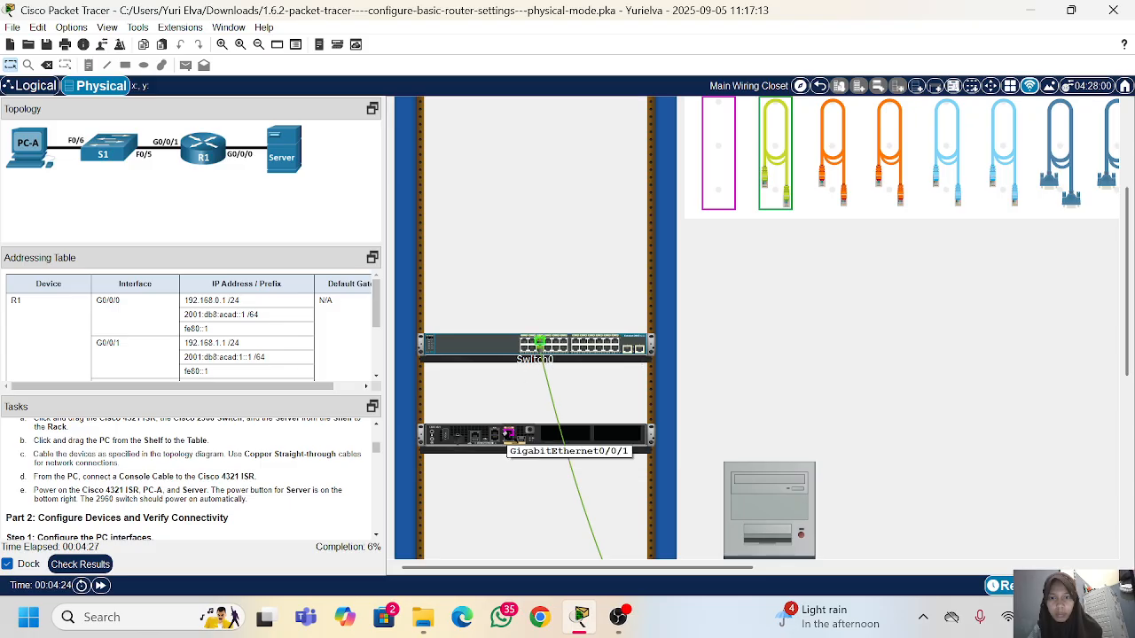
{"action": "left_click", "coordinate": [509, 436]}
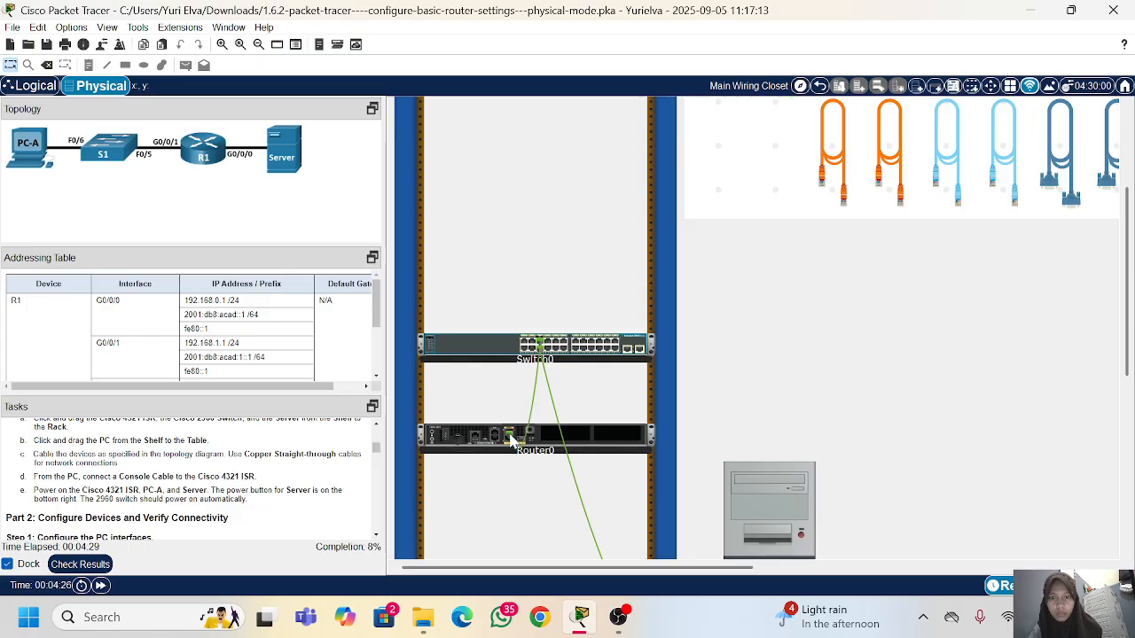
Step: Connect GigabitEthernet0/0/0 on Router0 to FastEthernet0 on the Server with a copper straight-through cable
{"action": "scroll", "coordinate": [510, 437], "scroll_direction": "down", "scroll_amount": 4}
{"action": "scroll", "coordinate": [563, 463], "scroll_direction": "up", "scroll_amount": 7}
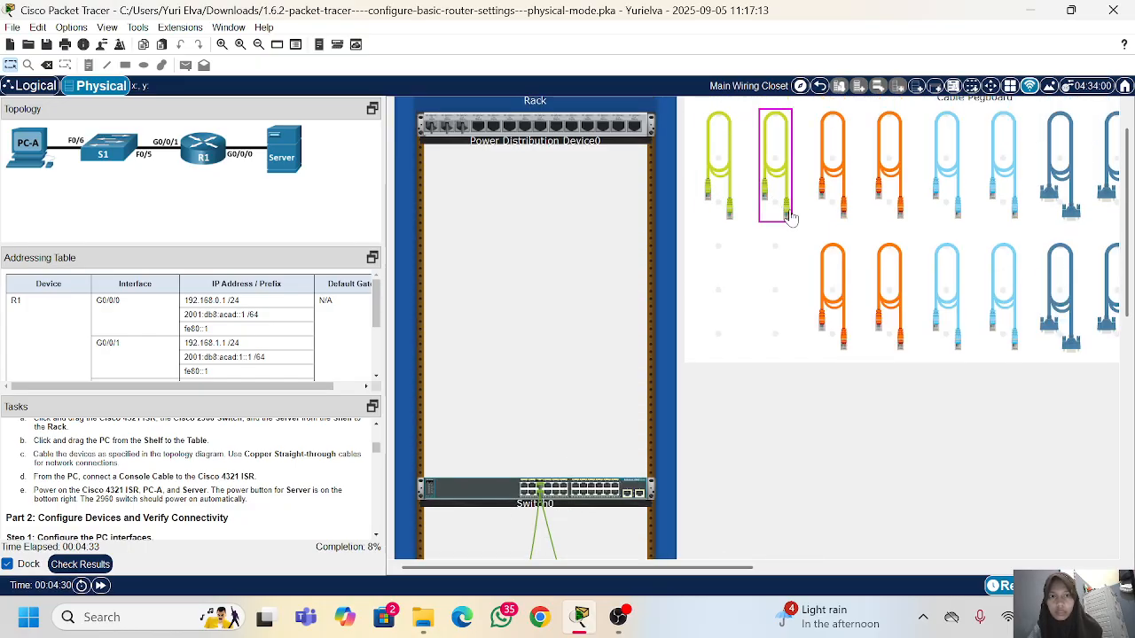
{"action": "scroll", "coordinate": [780, 204], "scroll_direction": "down", "scroll_amount": 3}
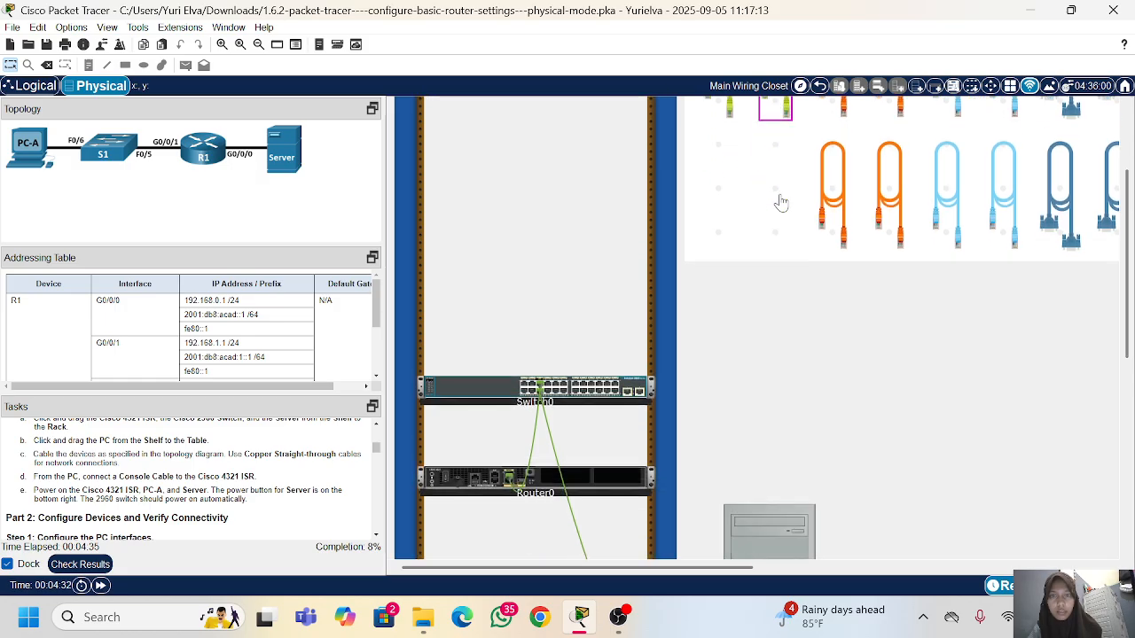
{"action": "scroll", "coordinate": [779, 204], "scroll_direction": "down", "scroll_amount": 3}
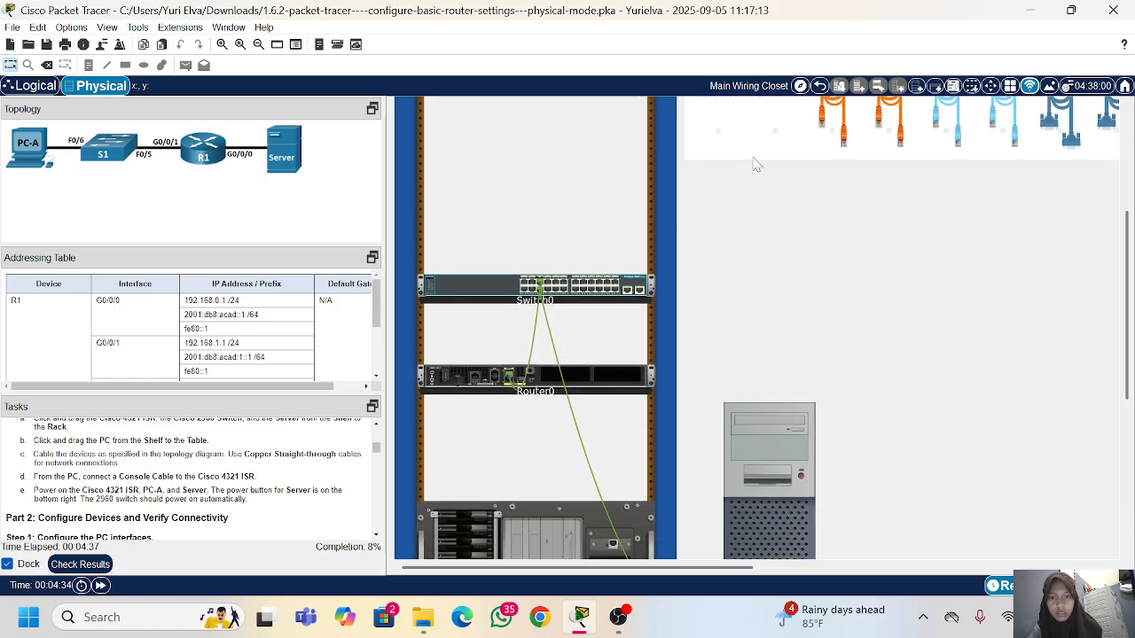
{"action": "scroll", "coordinate": [756, 164], "scroll_direction": "up", "scroll_amount": 6}
{"action": "left_click", "coordinate": [780, 200]}
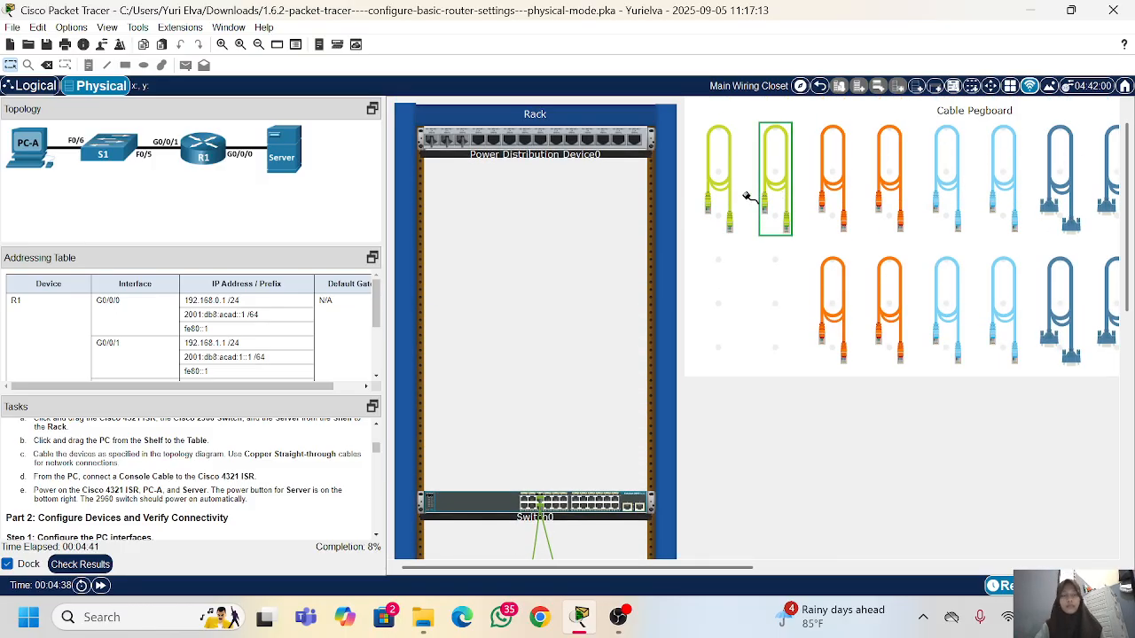
{"action": "scroll", "coordinate": [590, 439], "scroll_direction": "down", "scroll_amount": 2}
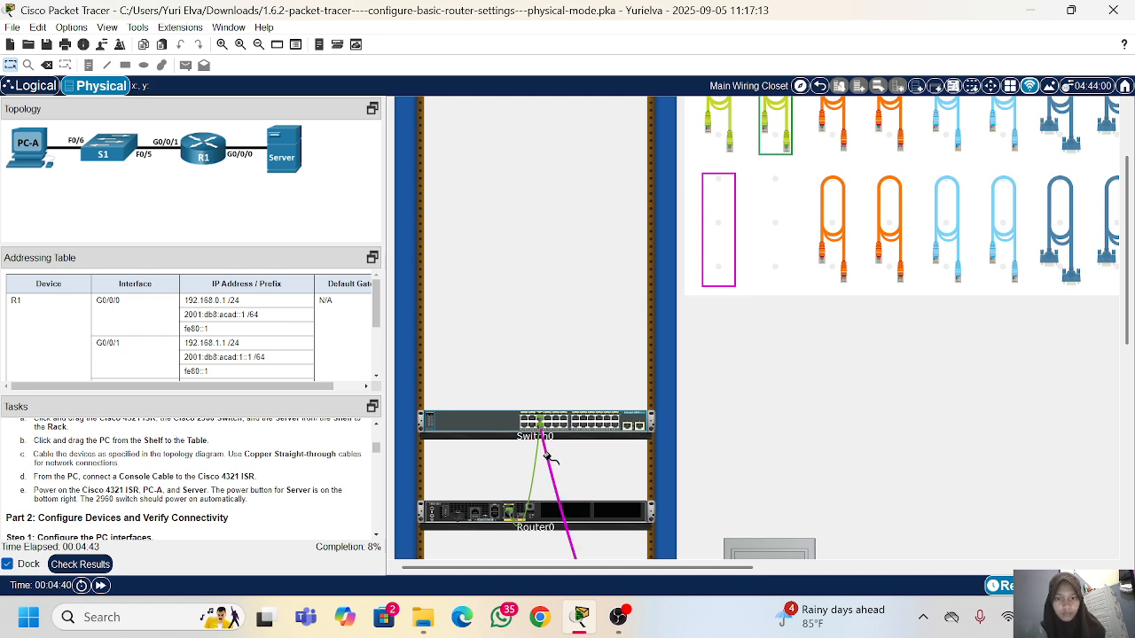
{"action": "scroll", "coordinate": [550, 454], "scroll_direction": "down", "scroll_amount": 2}
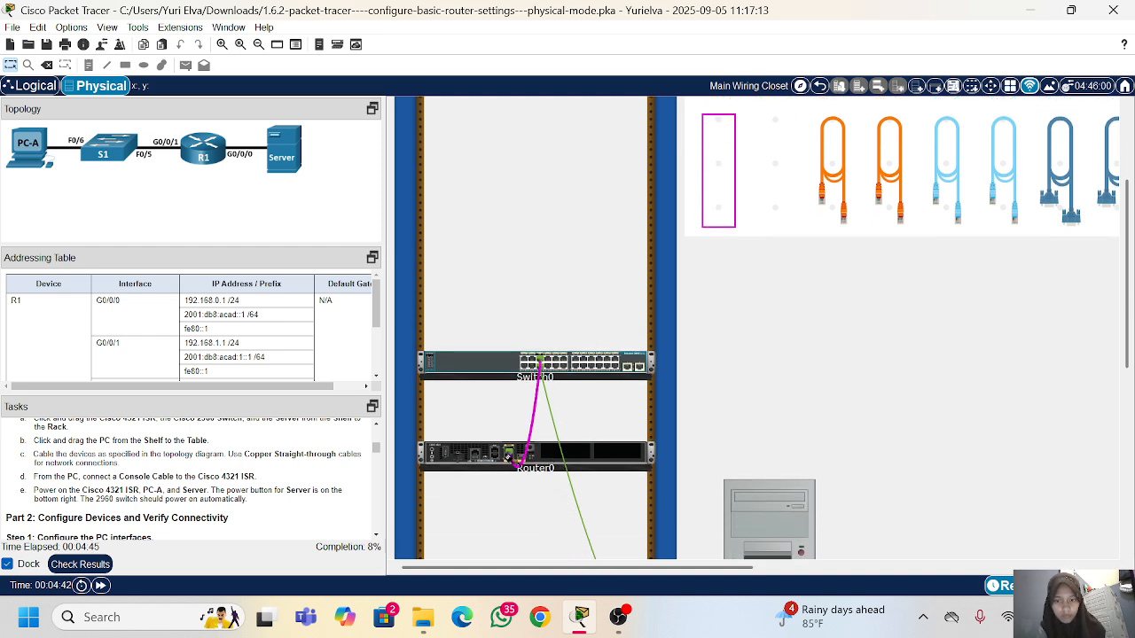
{"action": "scroll", "coordinate": [508, 455], "scroll_direction": "down", "scroll_amount": 5}
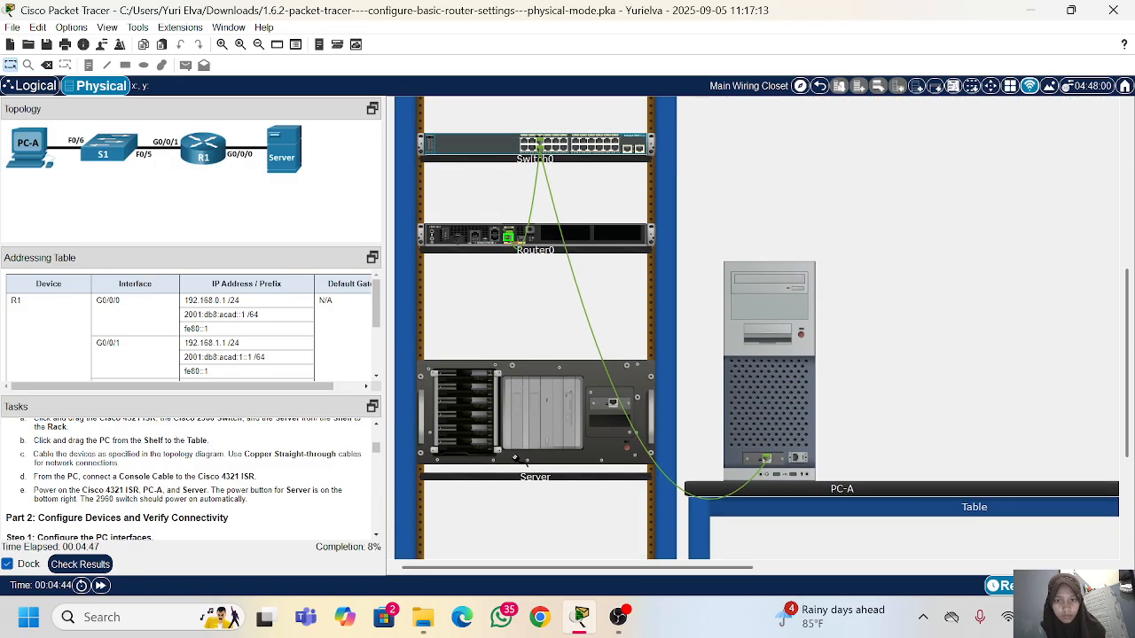
{"action": "left_click", "coordinate": [612, 403]}
Step: Power on Router0, the Server and PC-A
{"action": "scroll", "coordinate": [121, 476], "scroll_direction": "down", "scroll_amount": 2}
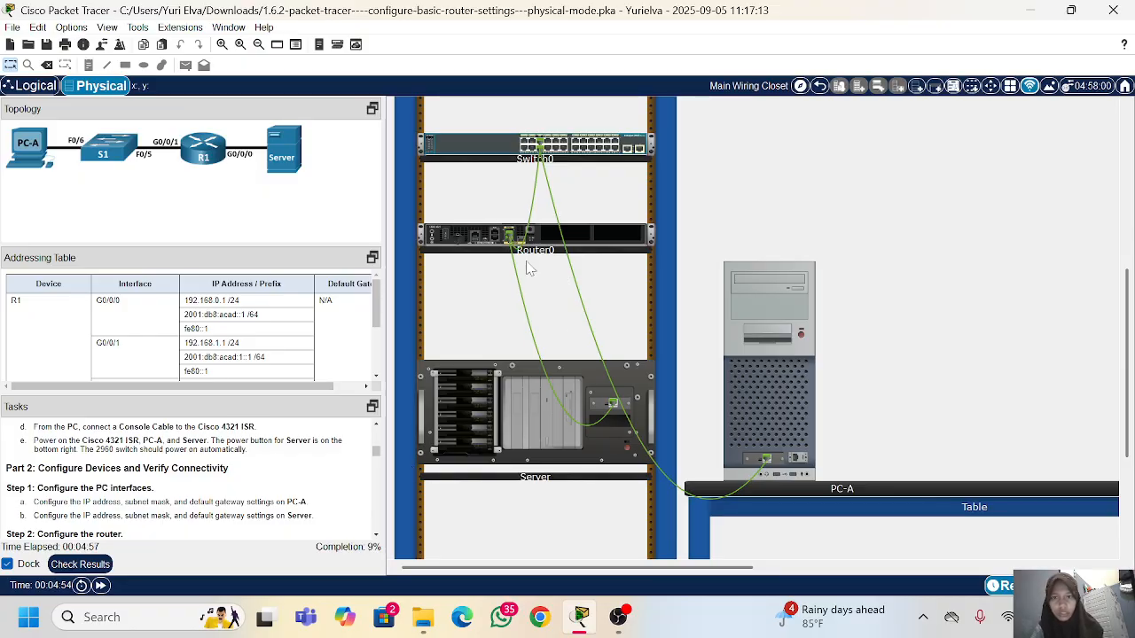
{"action": "scroll", "coordinate": [448, 237], "scroll_direction": "up", "scroll_amount": 4}
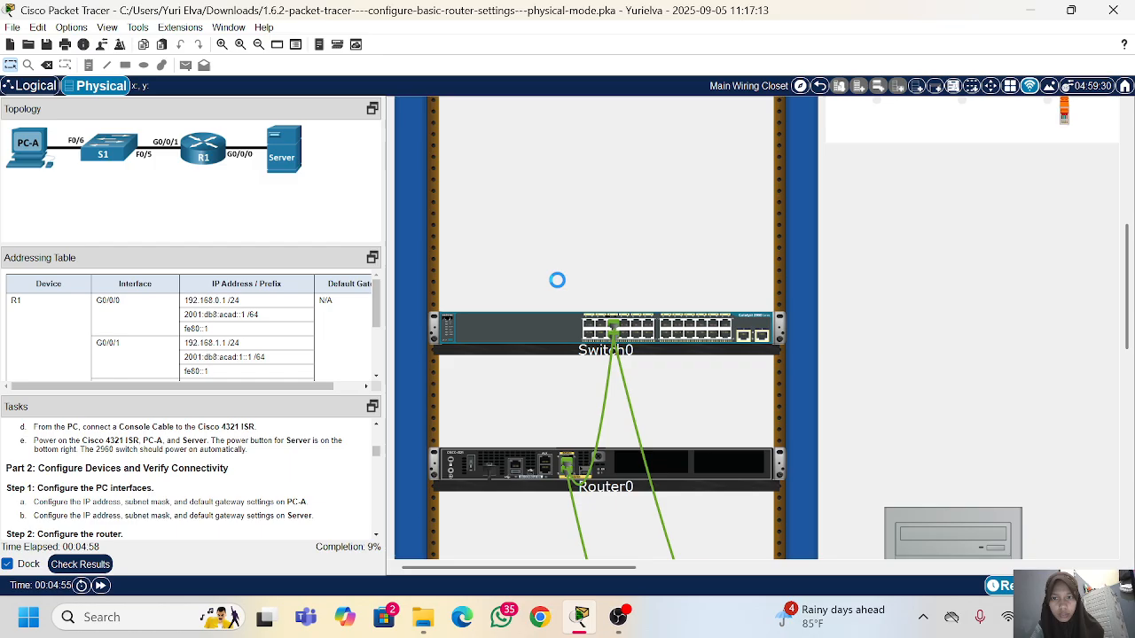
{"action": "scroll", "coordinate": [585, 397], "scroll_direction": "down", "scroll_amount": 5}
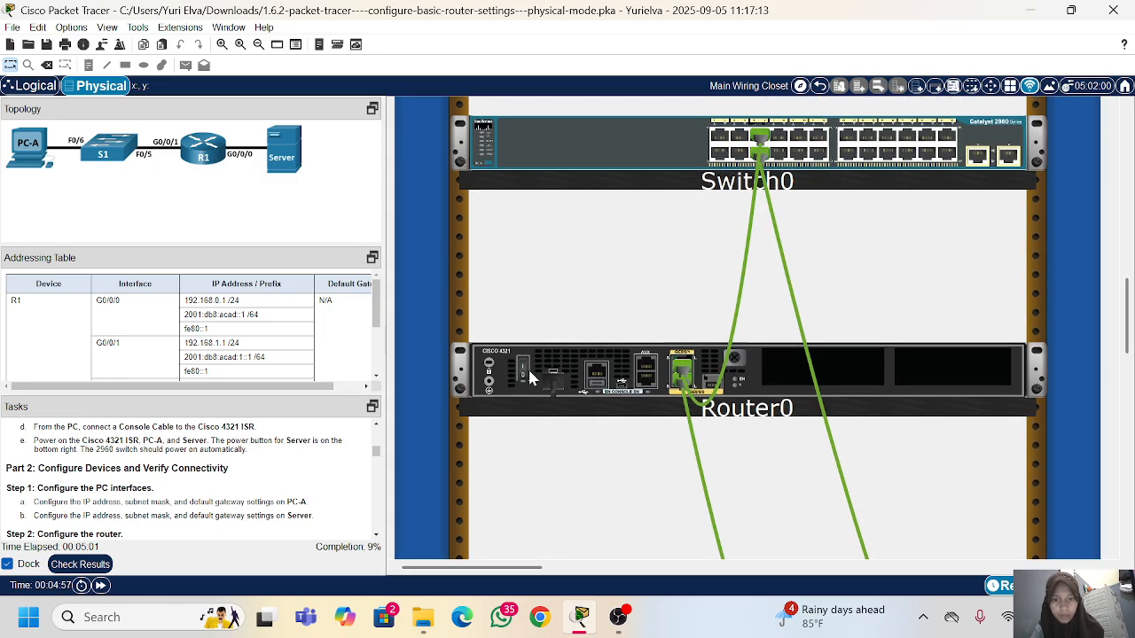
{"action": "scroll", "coordinate": [1015, 350], "scroll_direction": "down", "scroll_amount": 8}
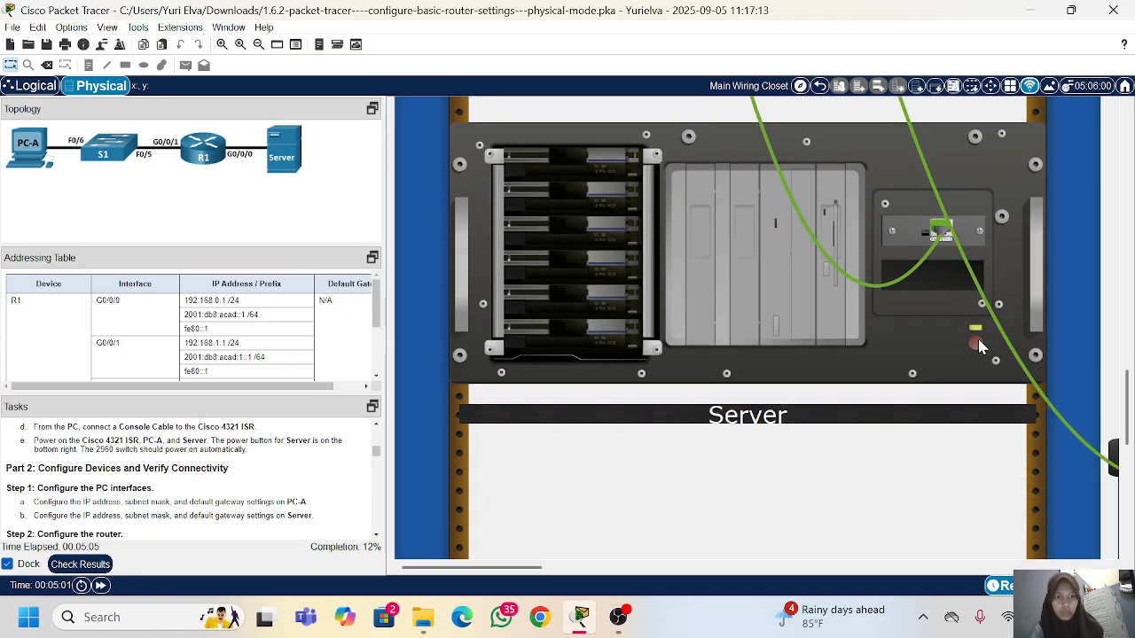
{"action": "scroll", "coordinate": [980, 346], "scroll_direction": "right", "scroll_amount": 5}
{"action": "scroll", "coordinate": [980, 346], "scroll_direction": "up", "scroll_amount": 4}
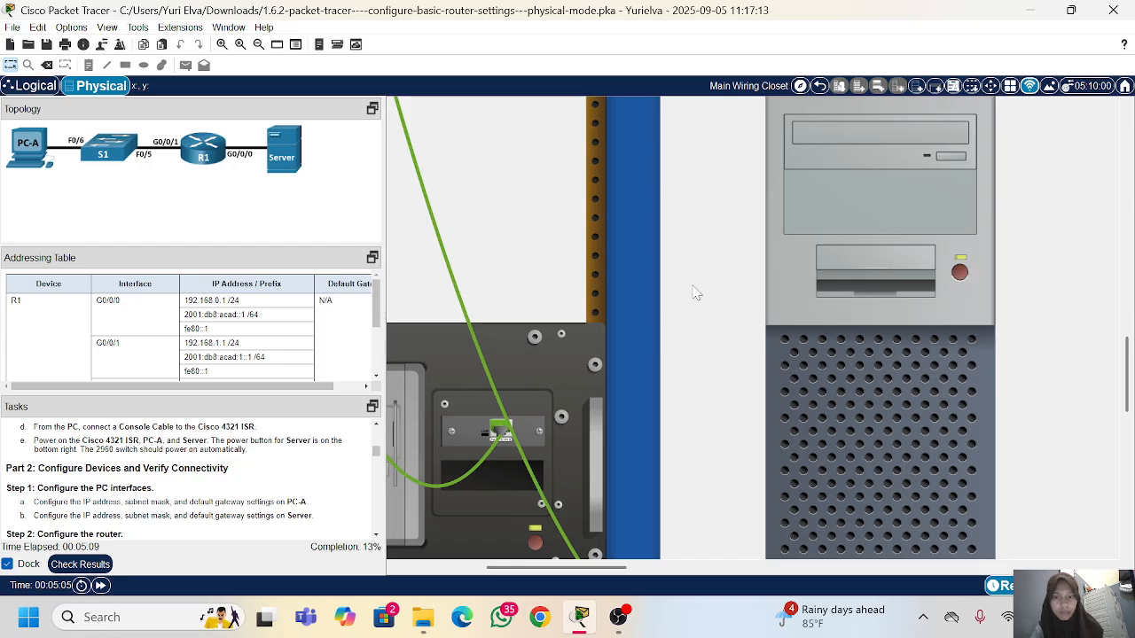
Step: Open PC-A's IP Configuration, switch its IPv4 addressing to static, and keep the PC-A window on top
{"action": "scroll", "coordinate": [695, 292], "scroll_direction": "down", "scroll_amount": 4}
{"action": "scroll", "coordinate": [542, 353], "scroll_direction": "up", "scroll_amount": 4}
{"action": "scroll", "coordinate": [542, 354], "scroll_direction": "left", "scroll_amount": 4}
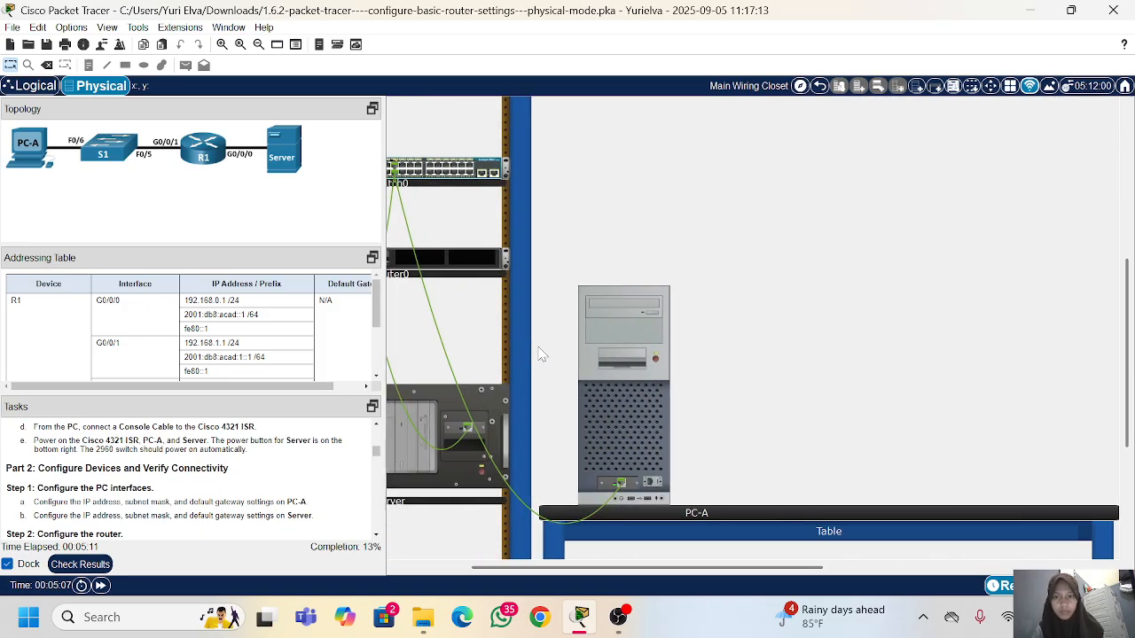
{"action": "scroll", "coordinate": [541, 353], "scroll_direction": "left", "scroll_amount": 2}
{"action": "scroll", "coordinate": [201, 466], "scroll_direction": "down", "scroll_amount": 1}
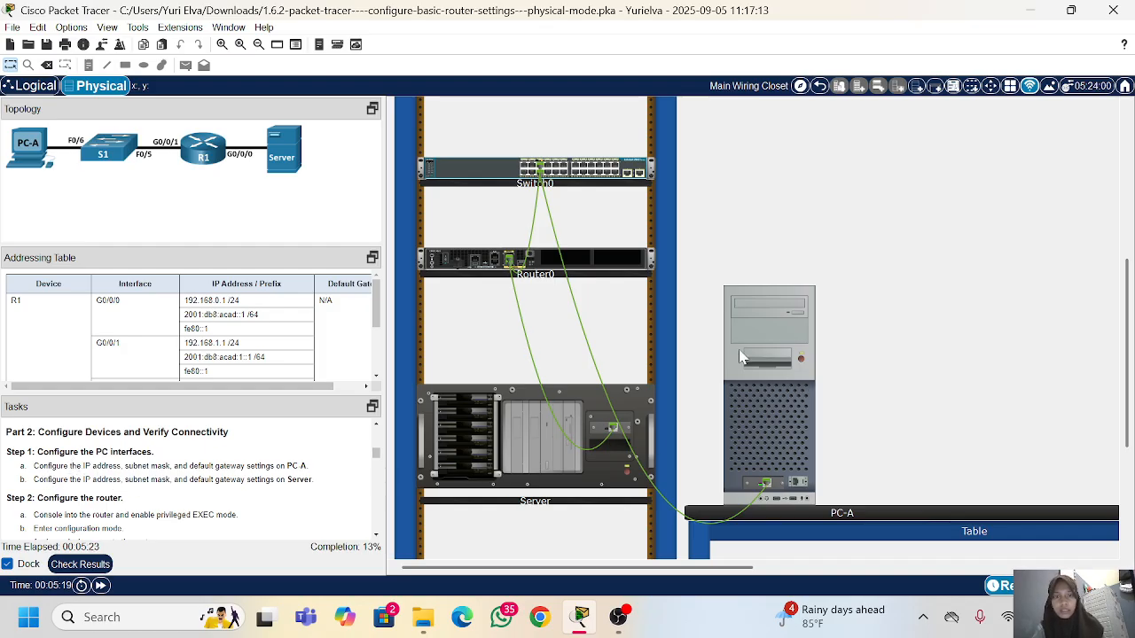
{"action": "scroll", "coordinate": [741, 356], "scroll_direction": "up", "scroll_amount": 1}
{"action": "scroll", "coordinate": [286, 328], "scroll_direction": "down", "scroll_amount": 3}
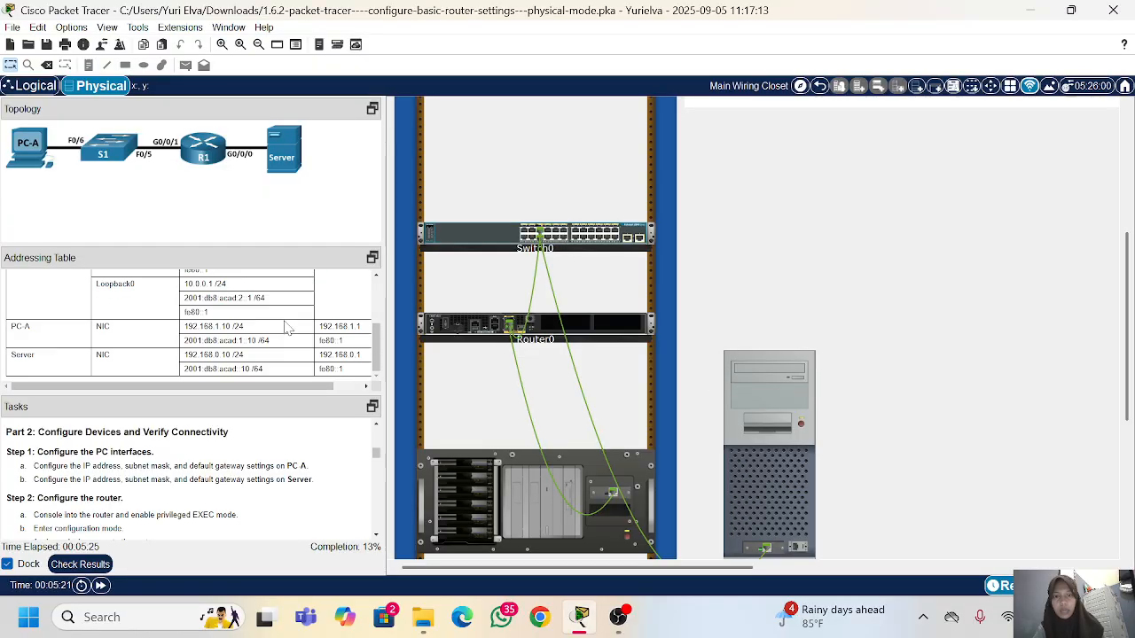
{"action": "scroll", "coordinate": [760, 403], "scroll_direction": "down", "scroll_amount": 1}
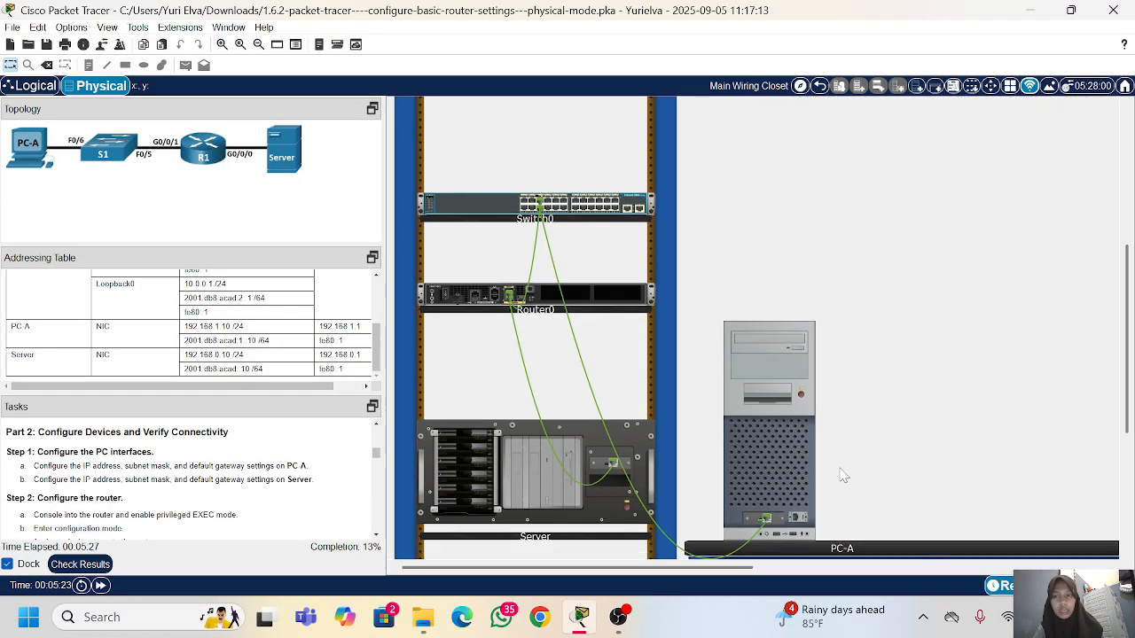
{"action": "left_click", "coordinate": [760, 404]}
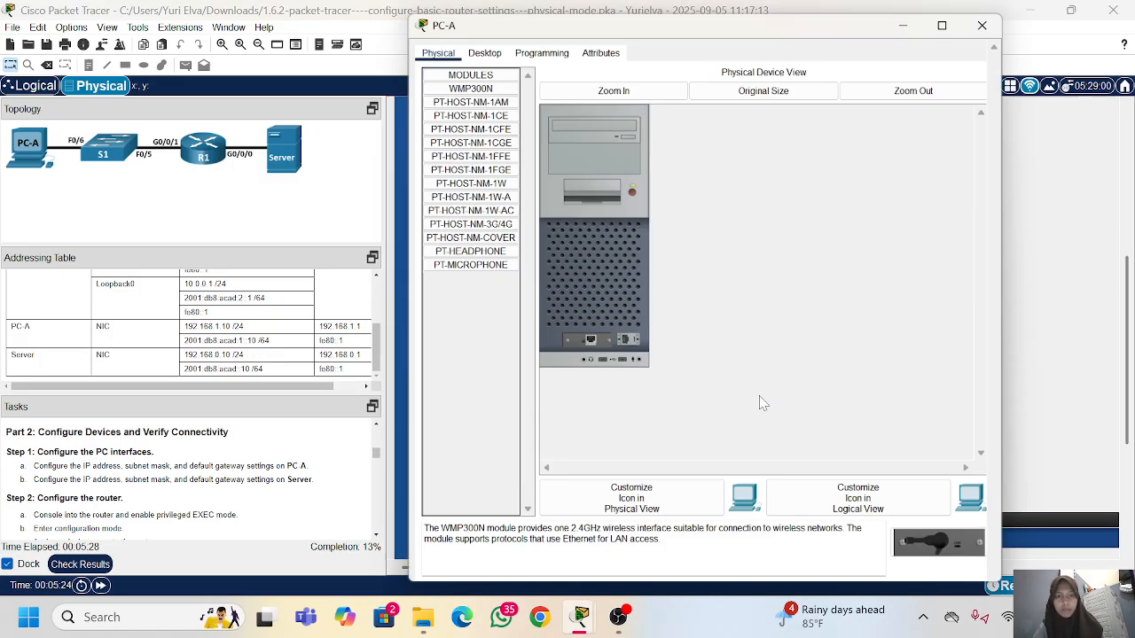
{"action": "left_click", "coordinate": [476, 42]}
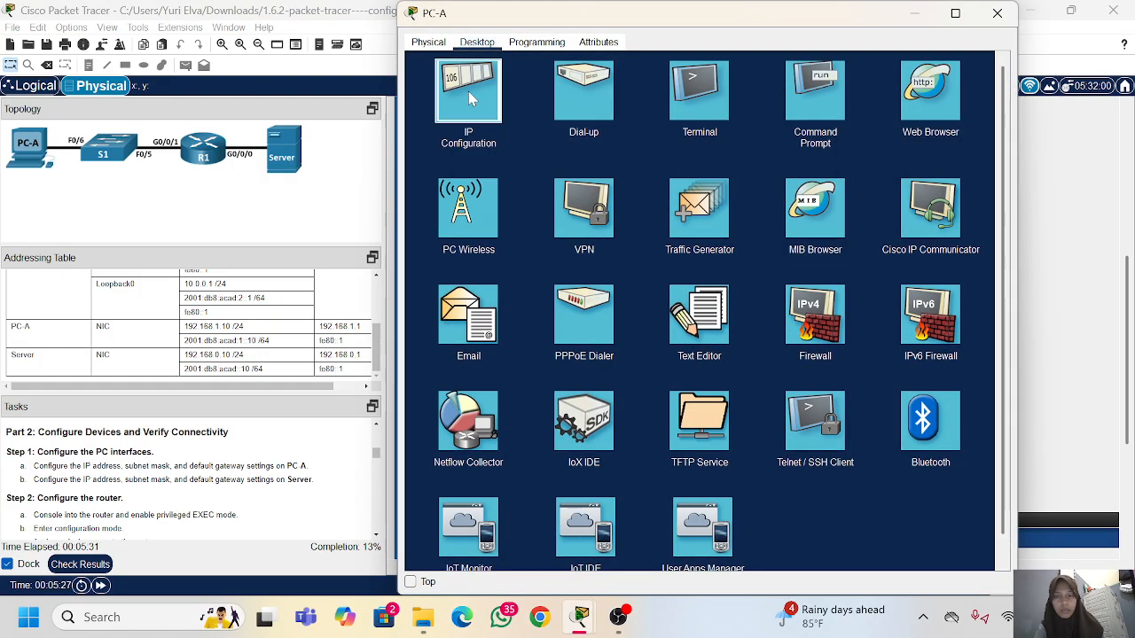
{"action": "left_click", "coordinate": [468, 91]}
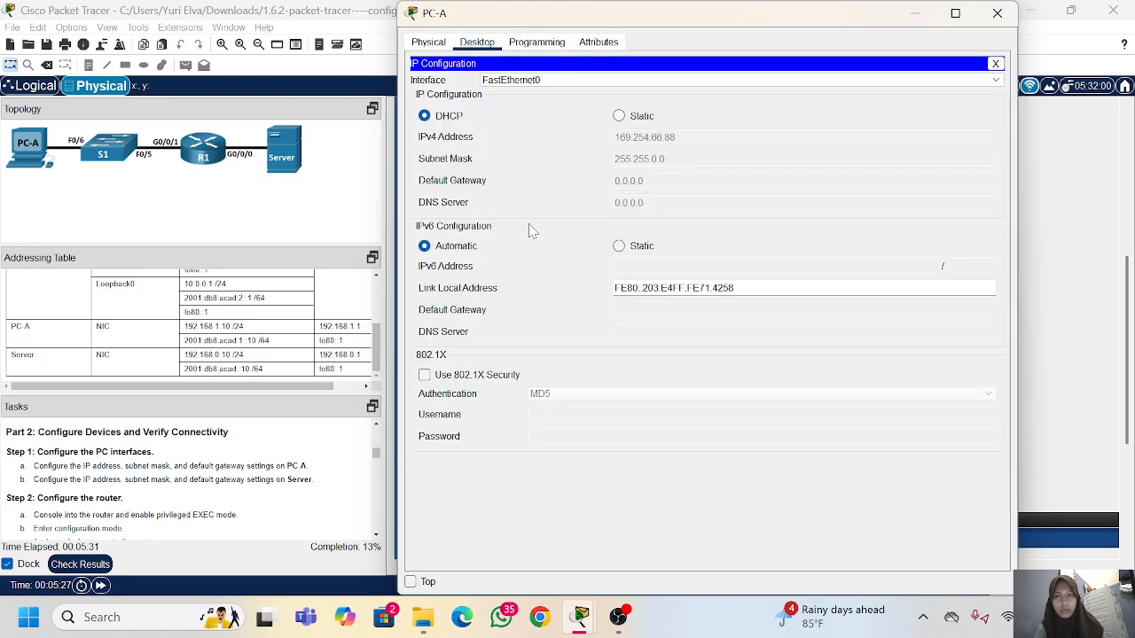
{"action": "left_click", "coordinate": [625, 120]}
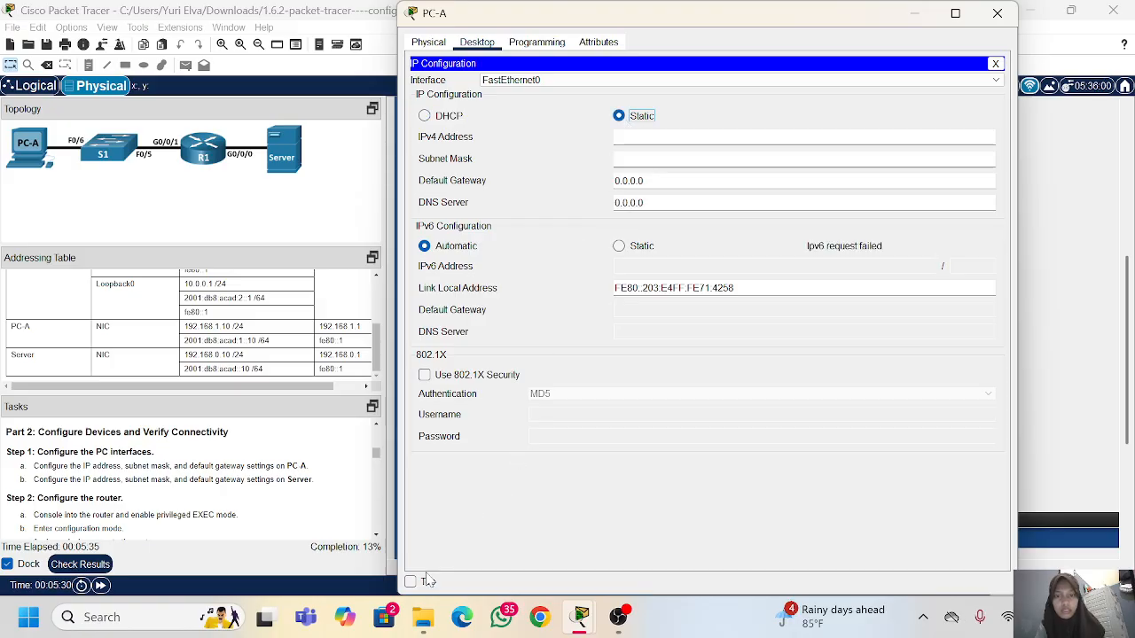
{"action": "left_click", "coordinate": [410, 582]}
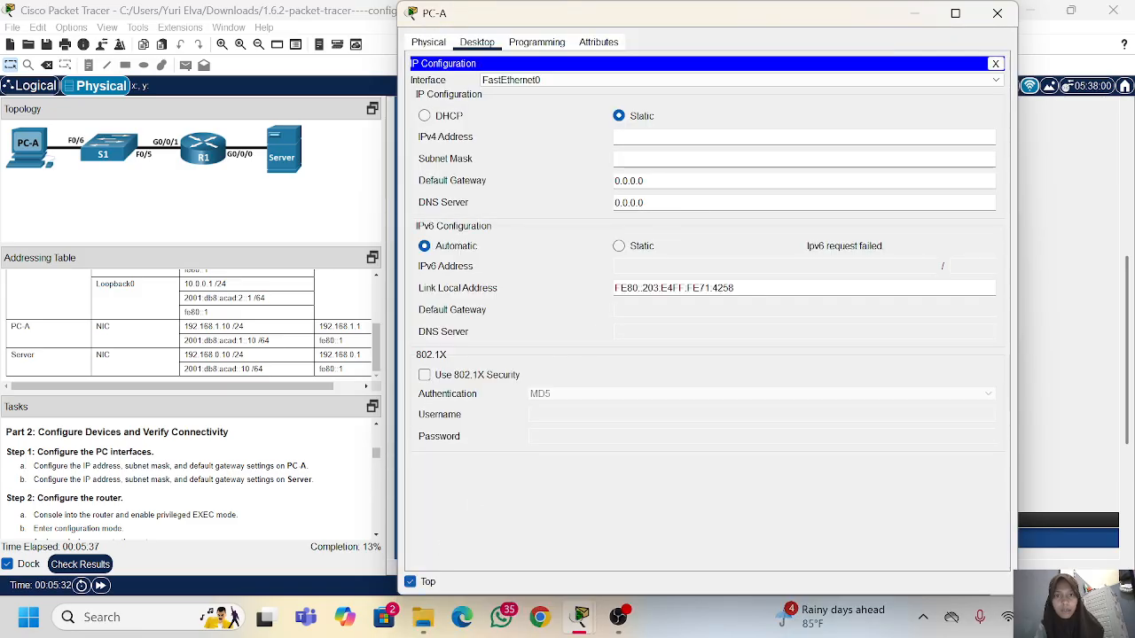
Step: Set PC-A's IPv4 address to 192.168.1.10, subnet mask to 255.255.255.0 and default gateway to 192.168.1.1
{"action": "type", "text": "192"}
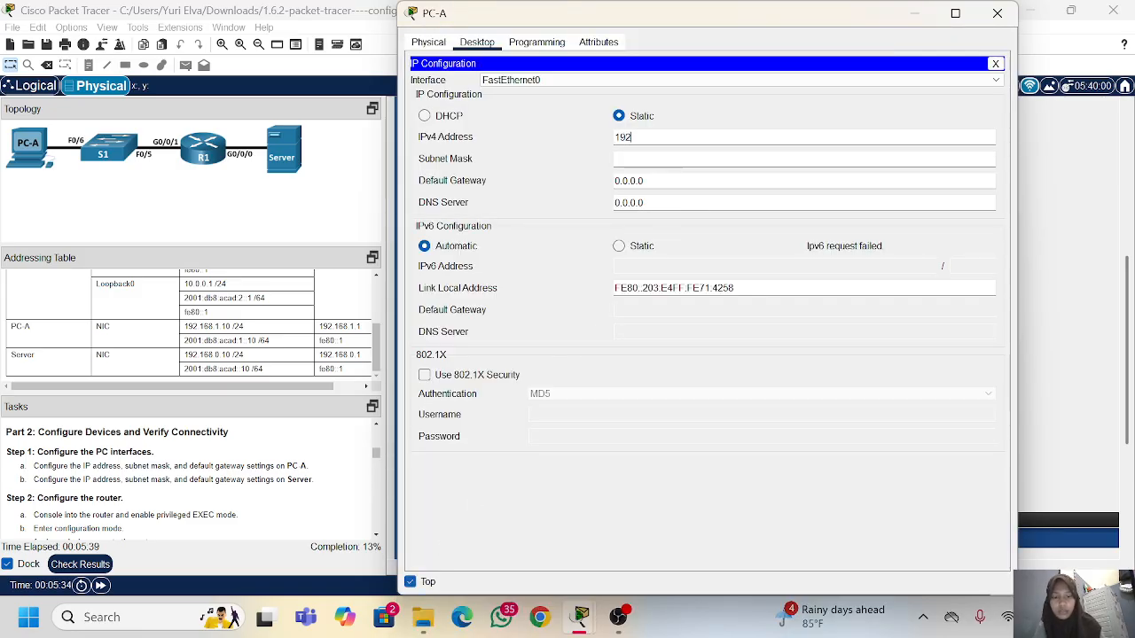
{"action": "type", "text": ".168.1.10"}
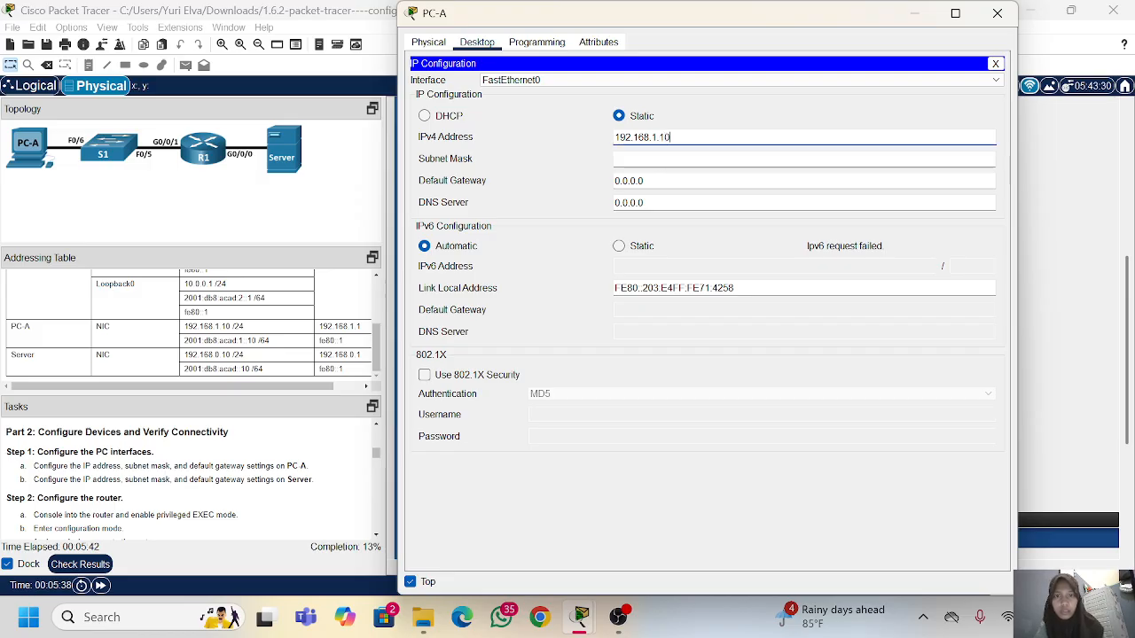
{"action": "left_click", "coordinate": [645, 159]}
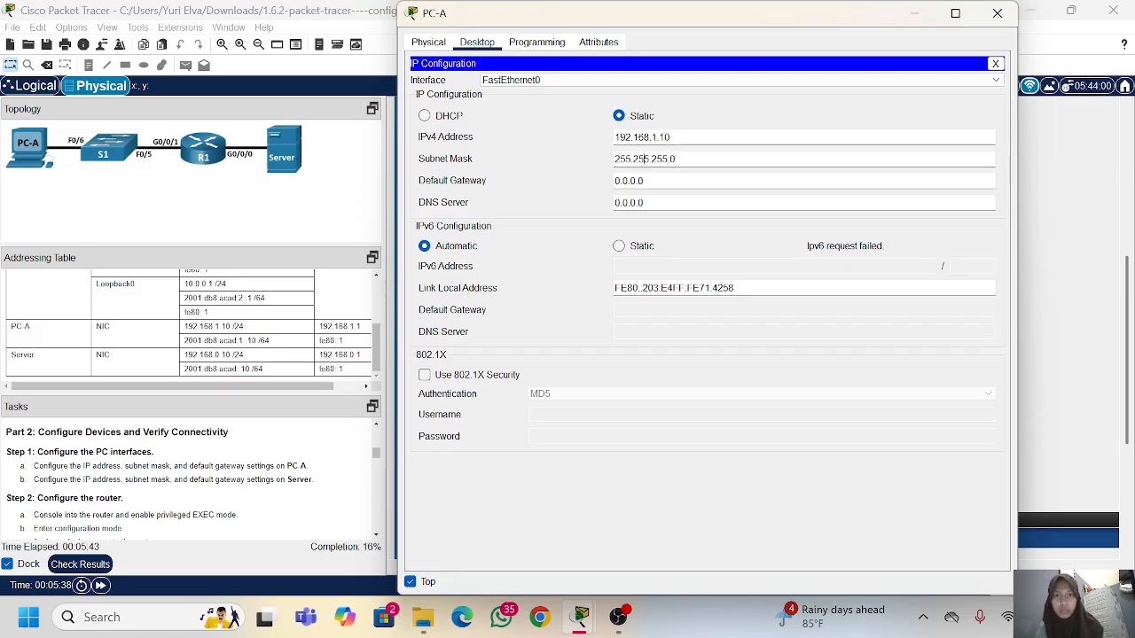
{"action": "left_click", "coordinate": [650, 180]}
{"action": "key", "text": "BackSpace"}
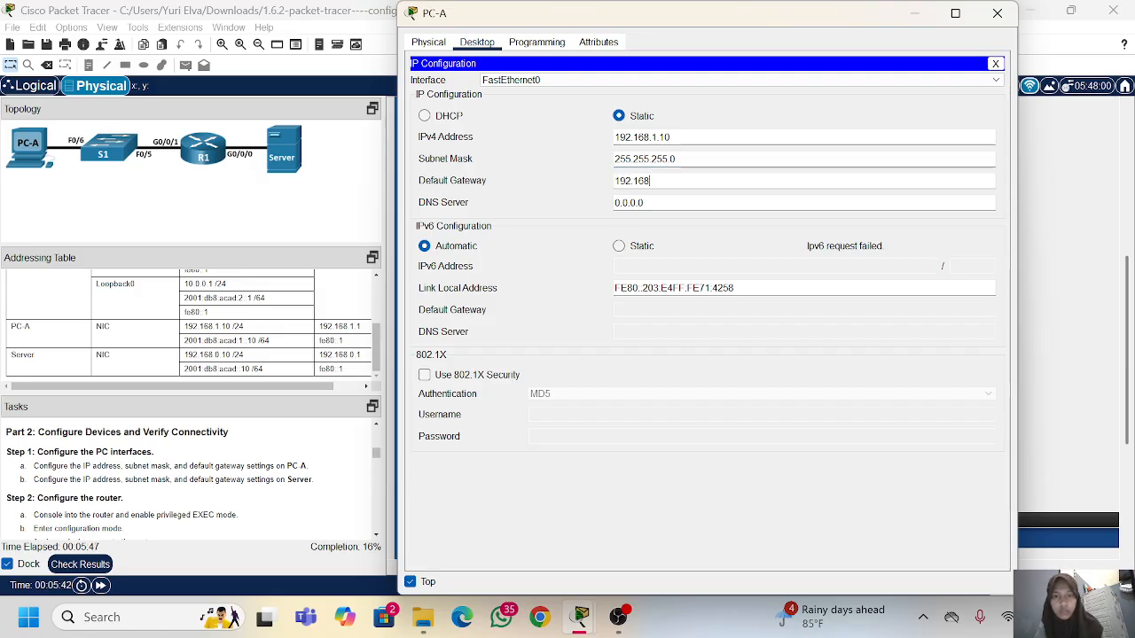
{"action": "type", "text": "192.168.1.1"}
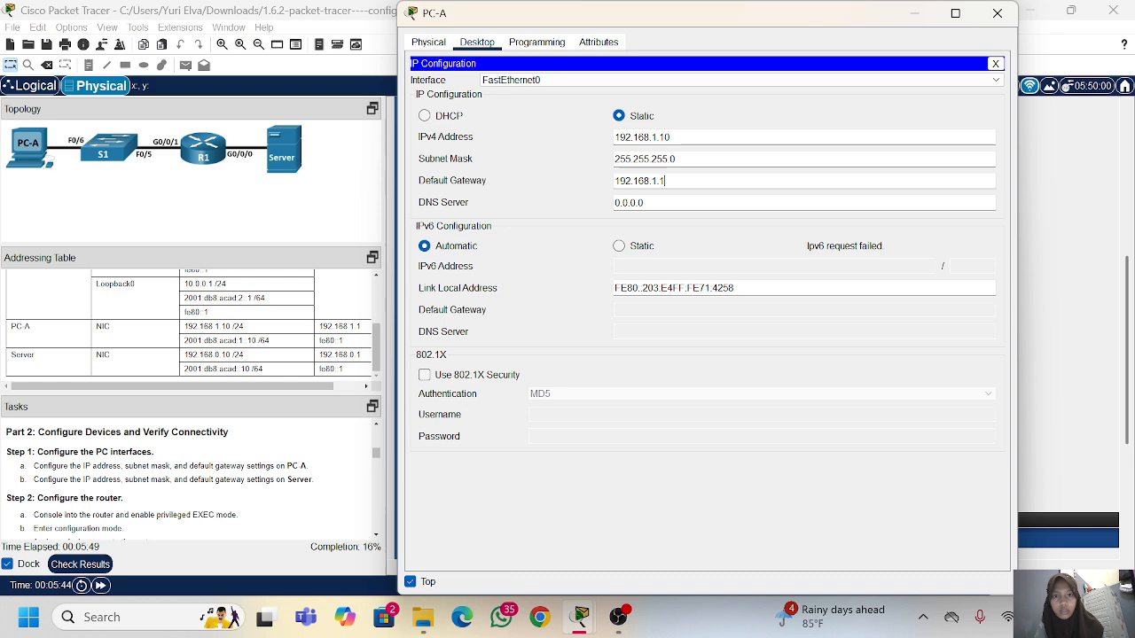
Step: Switch PC-A's IPv6 addressing to static and copy in 2001:db8:acad:1::10 from the Addressing Table with prefix length 64
{"action": "left_click", "coordinate": [619, 246]}
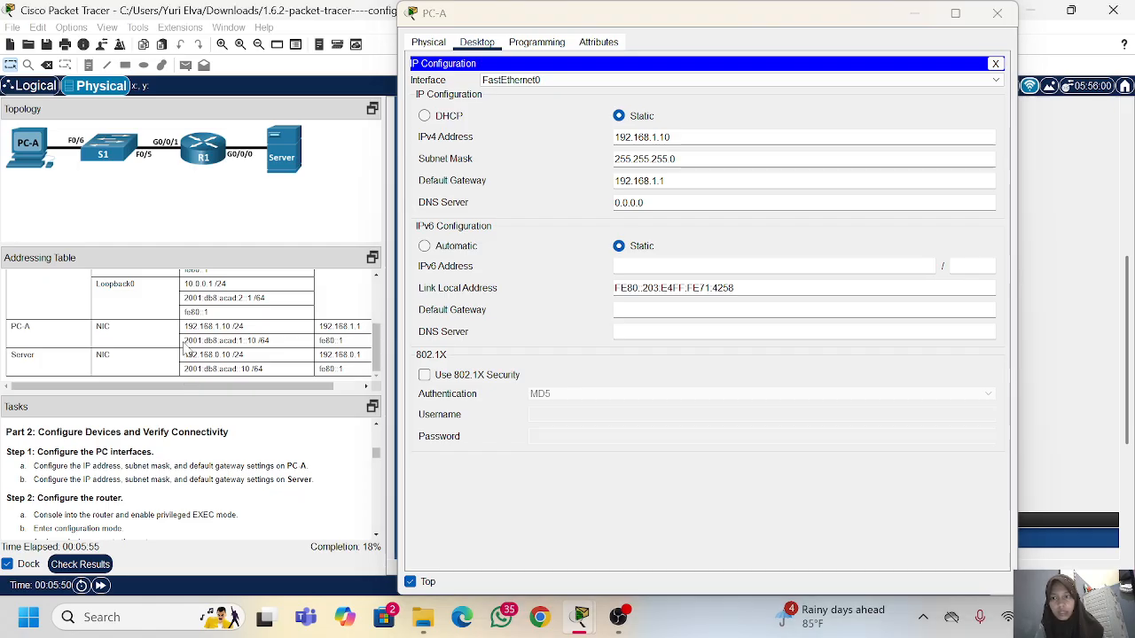
{"action": "left_click_drag", "start_coordinate": [186, 340], "coordinate": [252, 342]}
{"action": "right_click", "coordinate": [256, 340]}
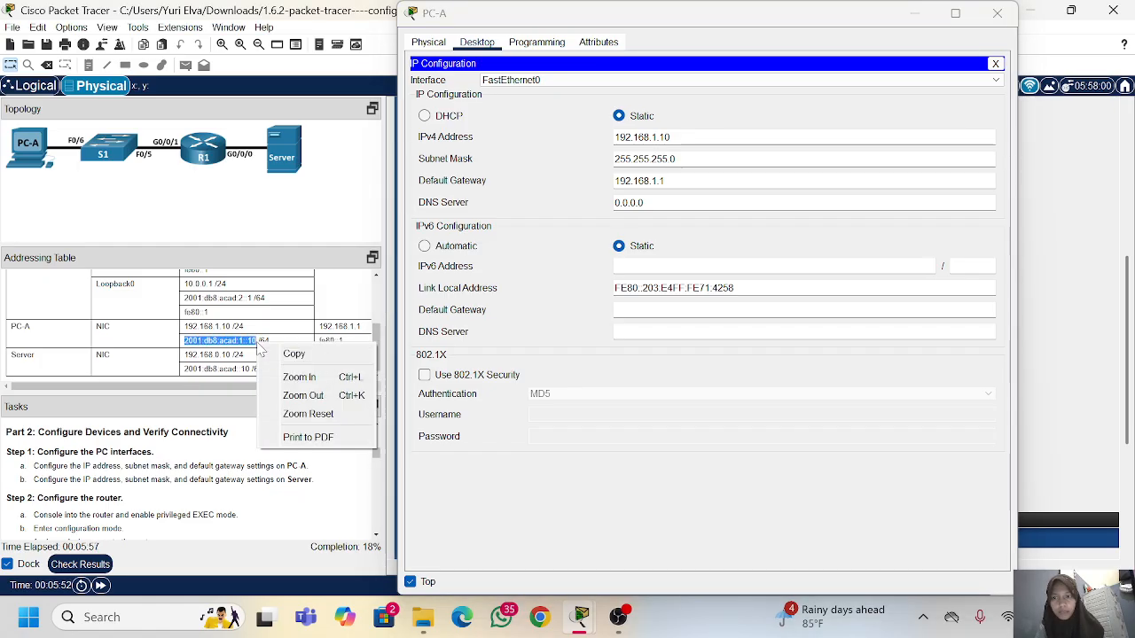
{"action": "left_click", "coordinate": [293, 352]}
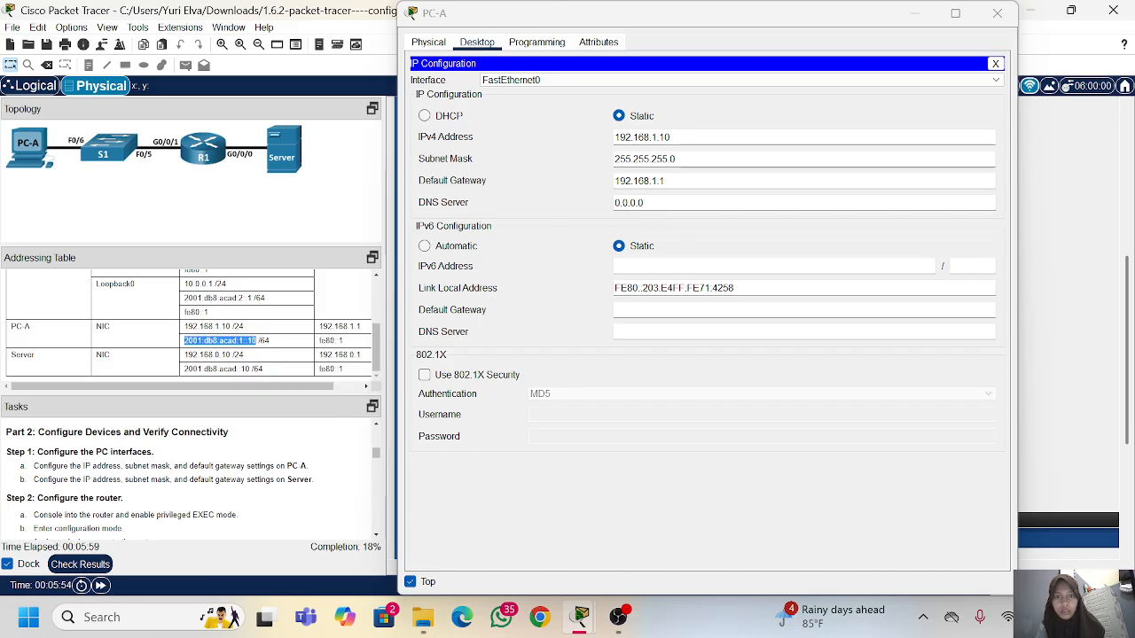
{"action": "right_click", "coordinate": [642, 264]}
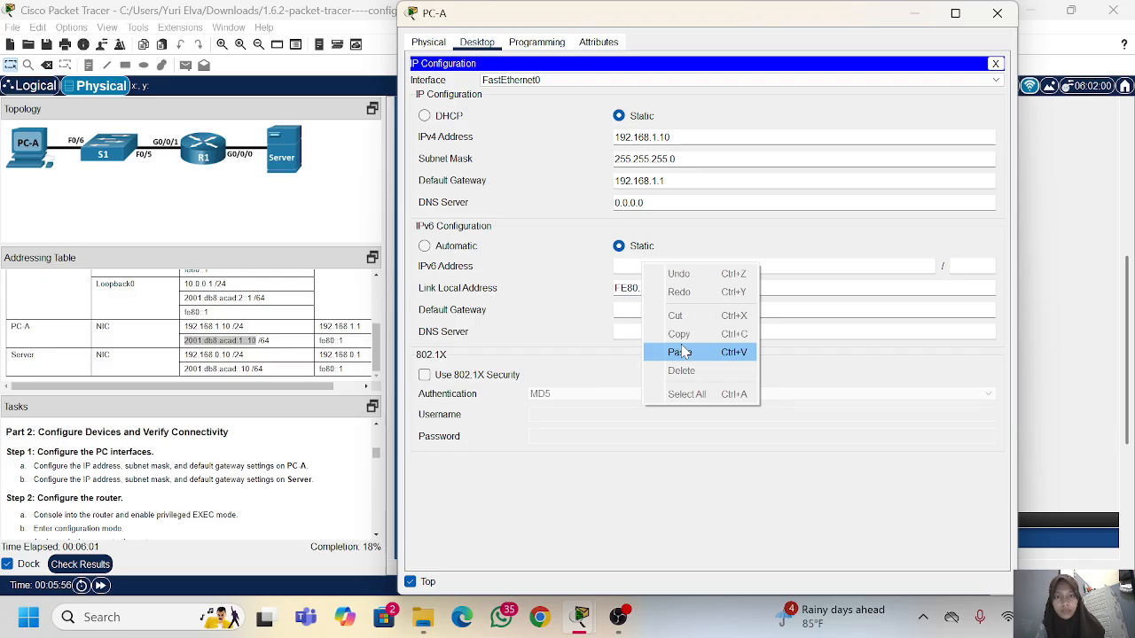
{"action": "left_click", "coordinate": [684, 352]}
{"action": "left_click", "coordinate": [966, 266]}
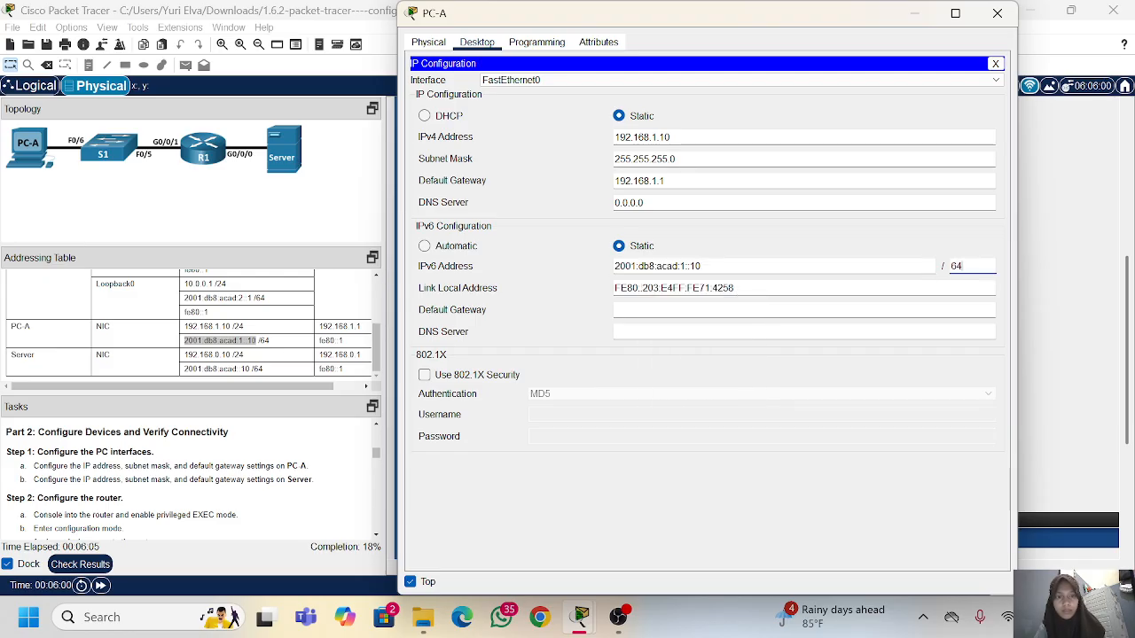
Step: Set PC-A's IPv6 default gateway to fe80::1 and close the PC-A window
{"action": "left_click", "coordinate": [891, 309]}
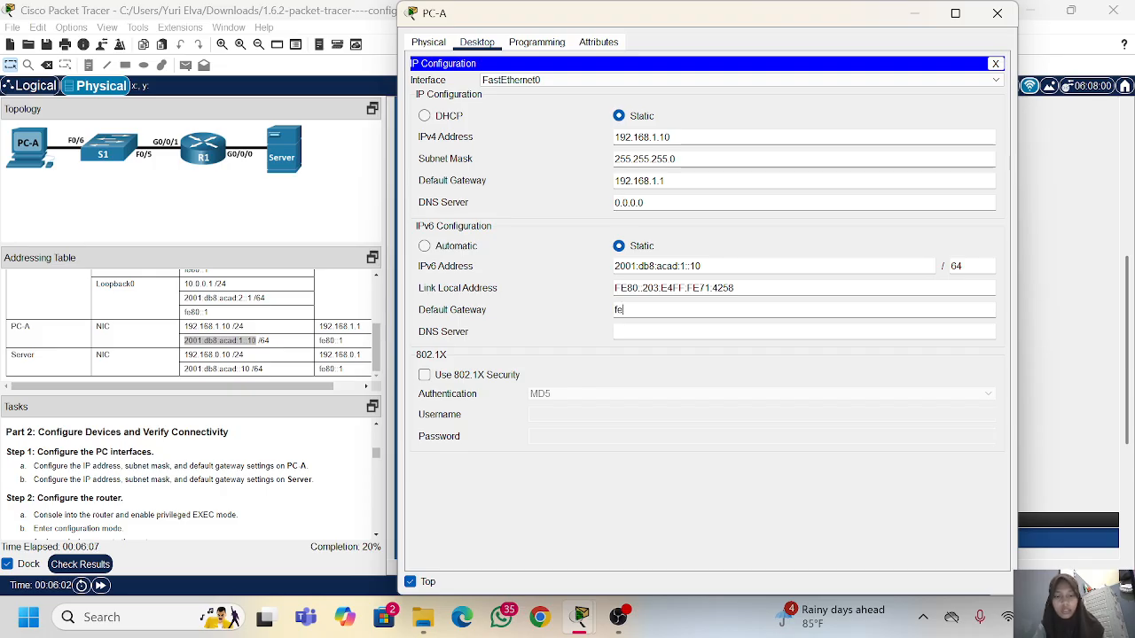
{"action": "type", "text": "fe80:"}
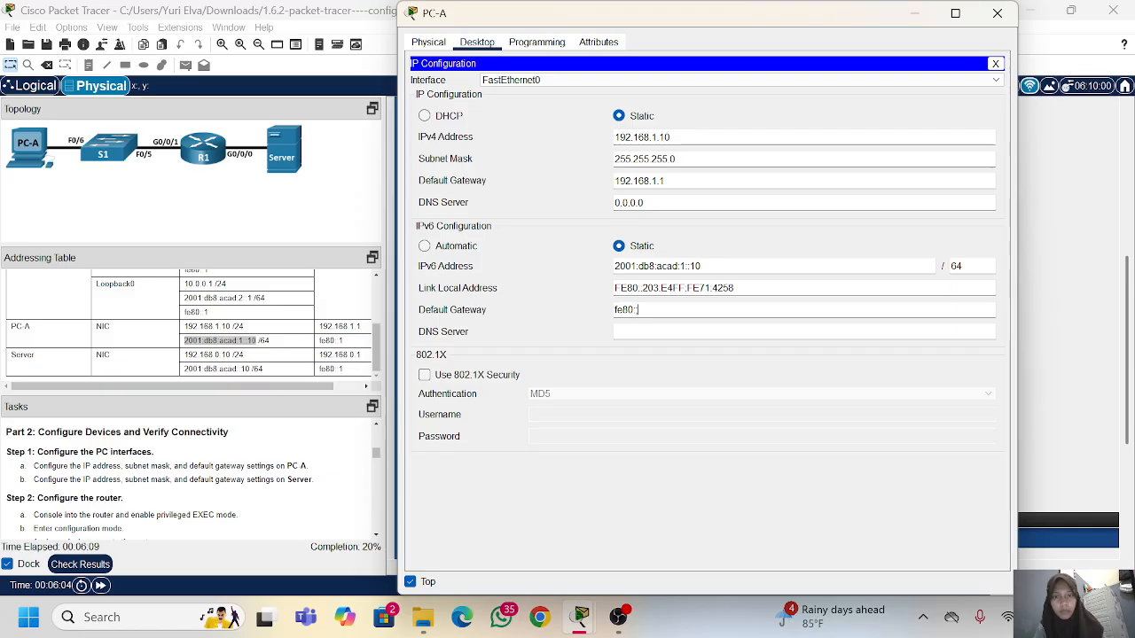
{"action": "type", "text": ":1"}
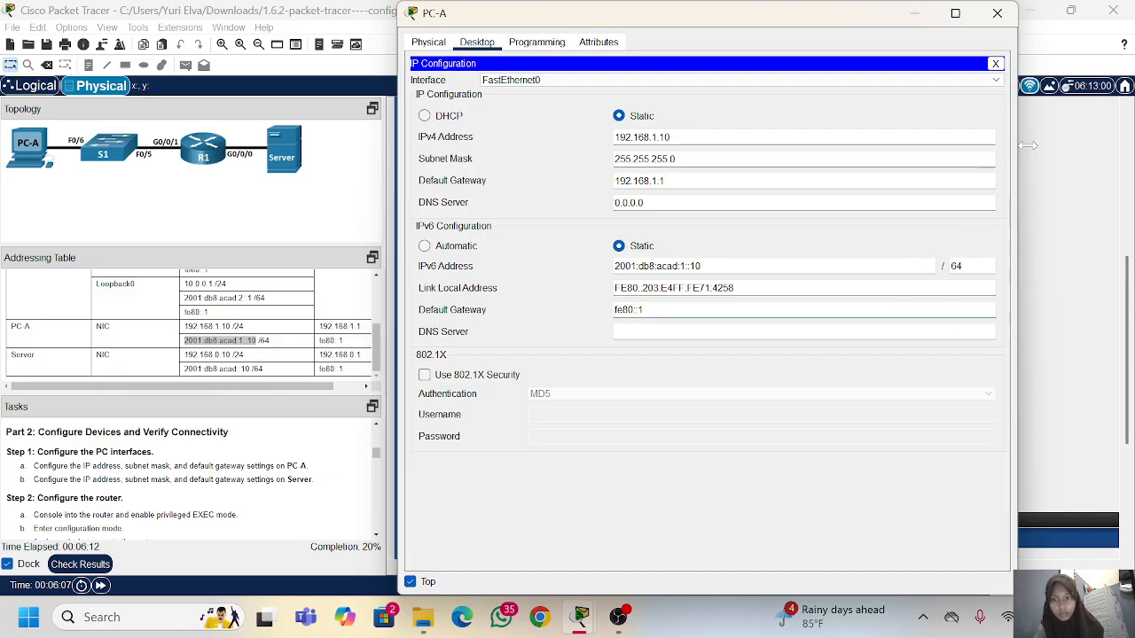
{"action": "left_click", "coordinate": [996, 12]}
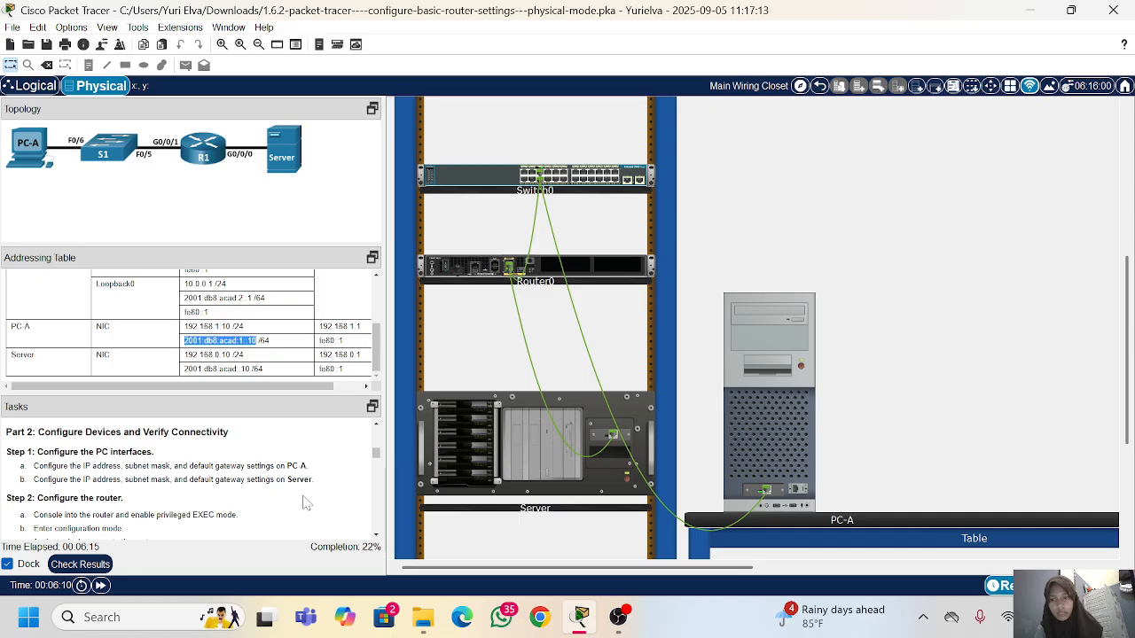
Step: Open the Server's IP Configuration and set its IPv4 addressing to static
{"action": "left_click", "coordinate": [601, 438]}
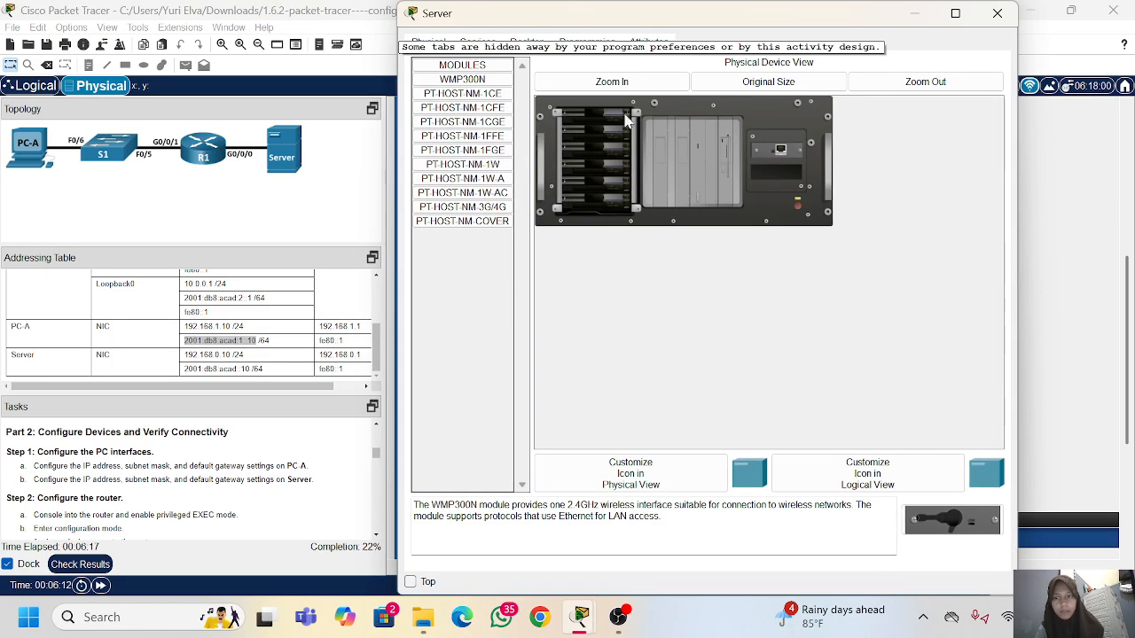
{"action": "left_click", "coordinate": [526, 43]}
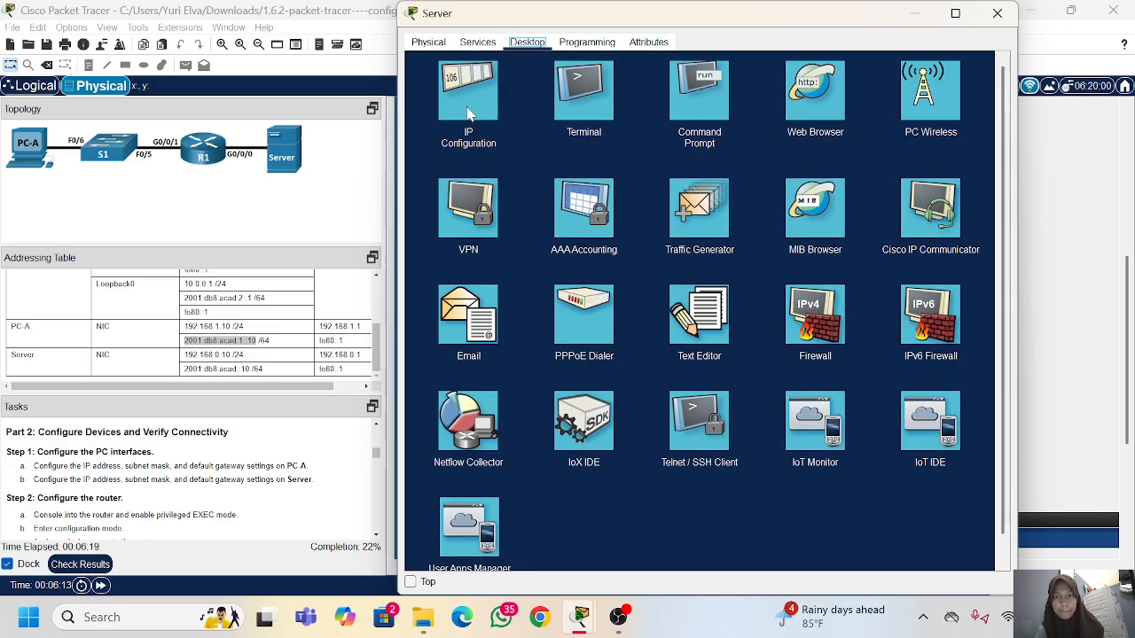
{"action": "left_click", "coordinate": [468, 105]}
{"action": "left_click", "coordinate": [619, 99]}
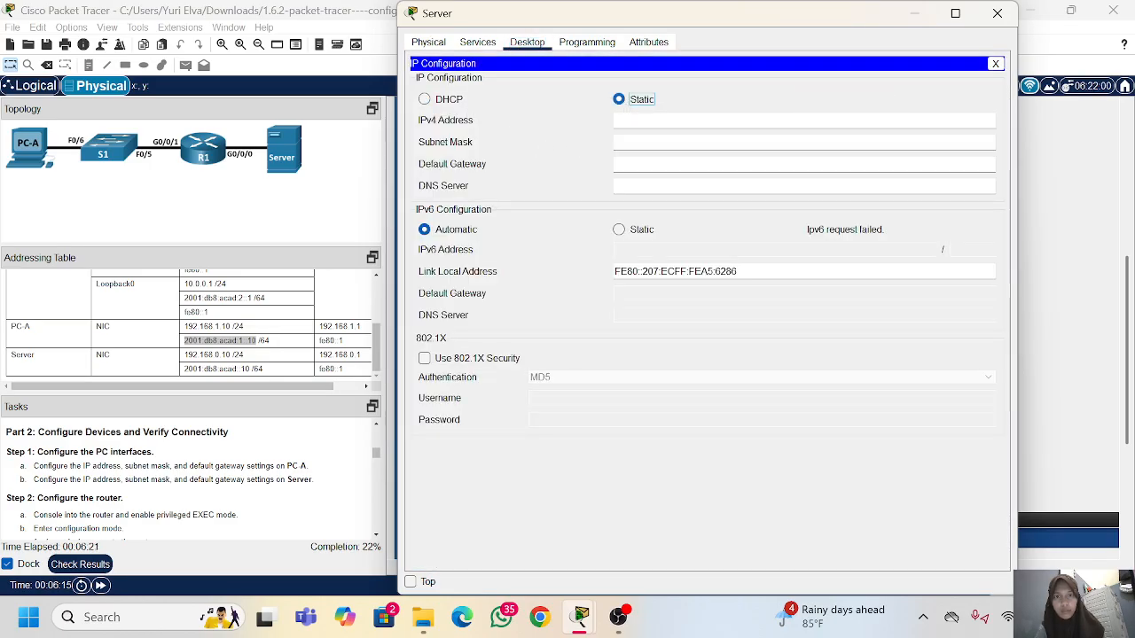
Step: Set the Server's IPv4 address to 192.168.0.10, subnet mask to 255.255.255.0 and default gateway to 192.168.0.1
{"action": "type", "text": "192.168.0"}
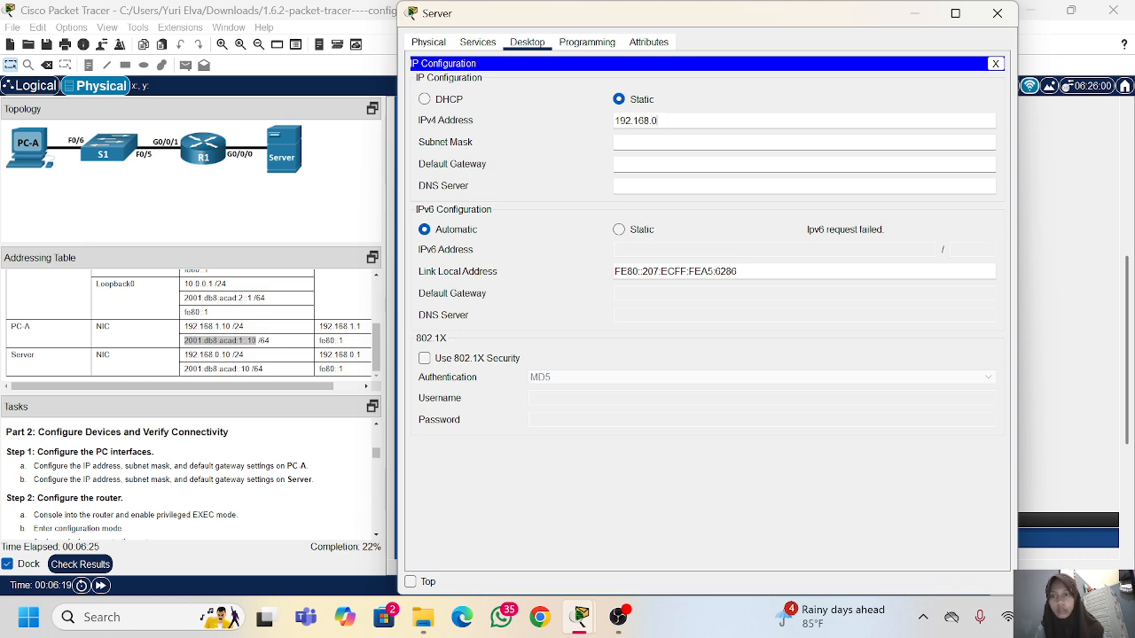
{"action": "type", "text": ".10"}
{"action": "key", "text": "Tab"}
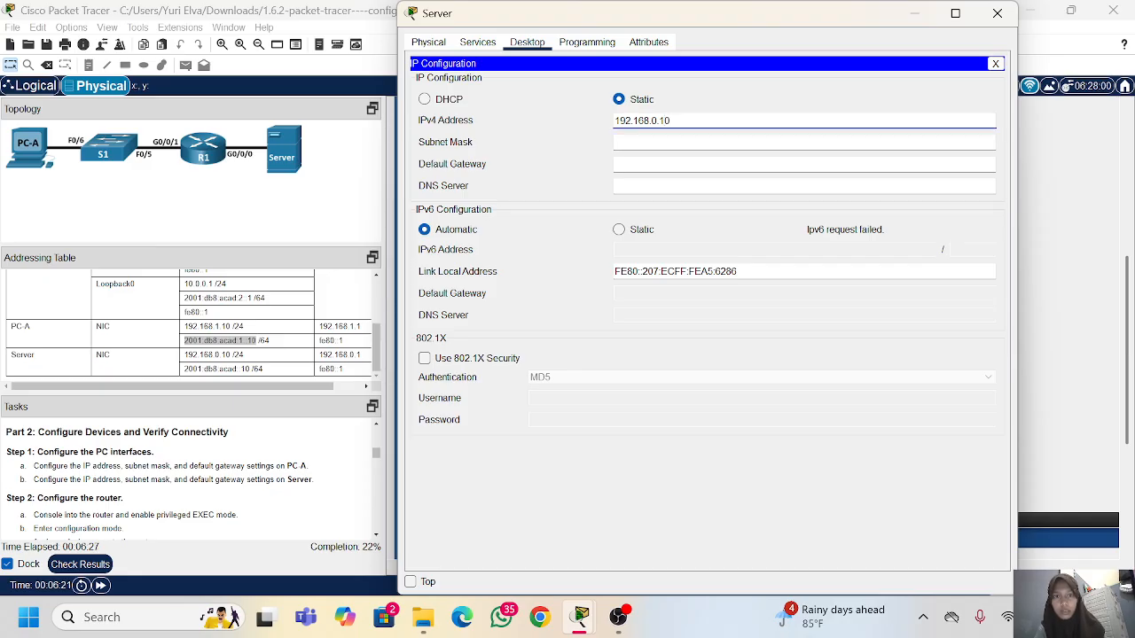
{"action": "key", "text": "Tab"}
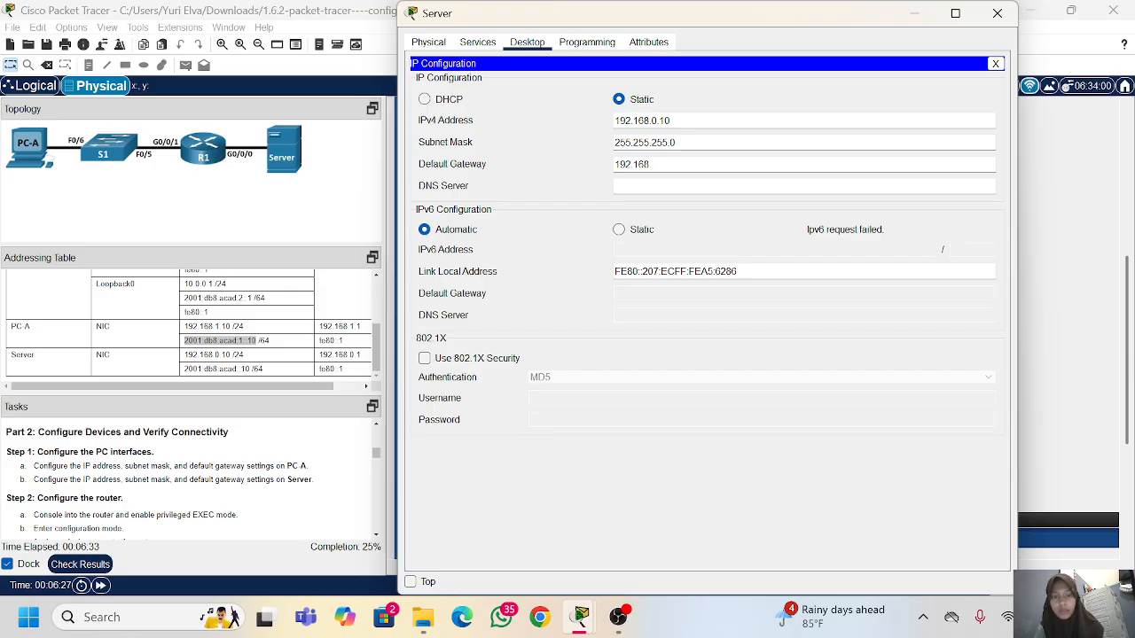
{"action": "type", "text": "192.168.0.1"}
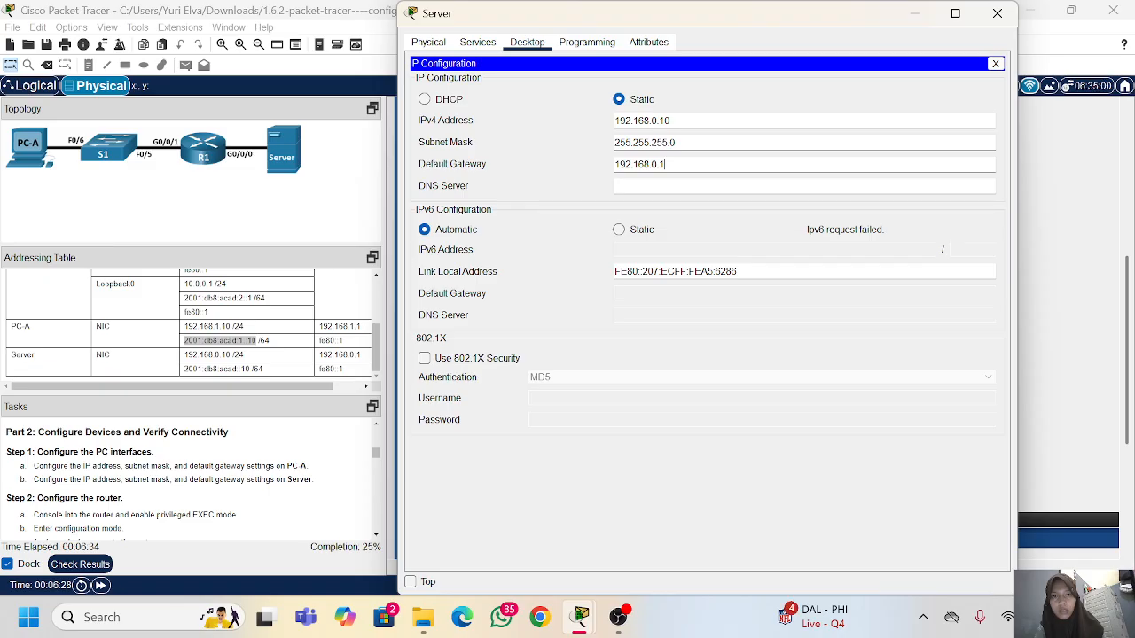
Step: Switch the Server's IPv6 addressing to static and copy in 2001:db8:acad::10 from the Addressing Table with prefix length 64
{"action": "left_click", "coordinate": [621, 229]}
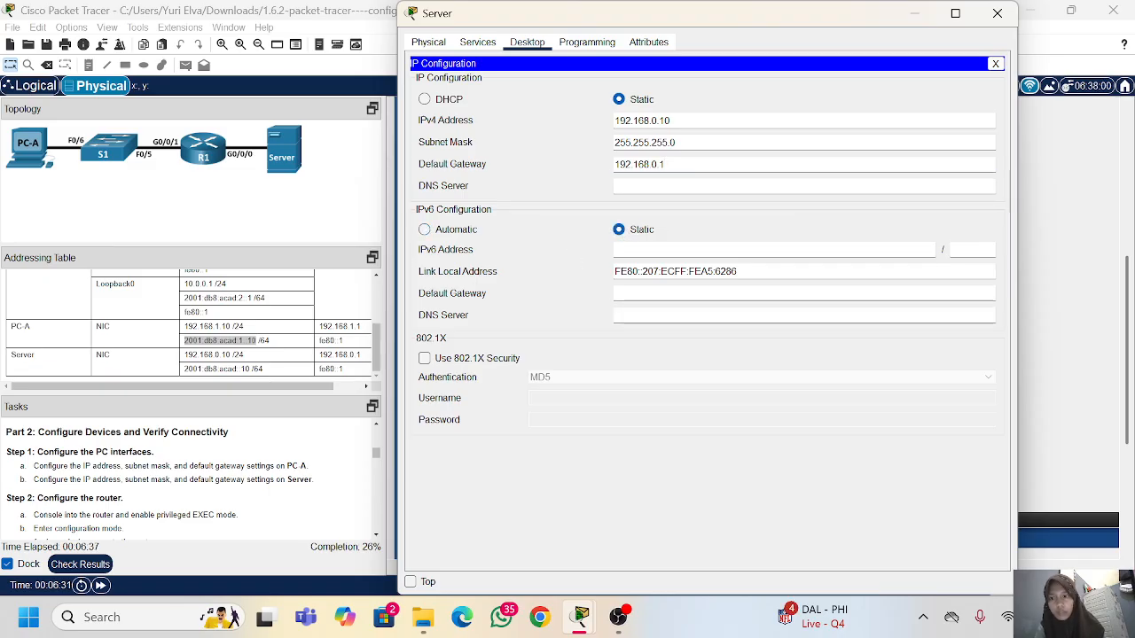
{"action": "left_click_drag", "start_coordinate": [250, 369], "coordinate": [213, 368]}
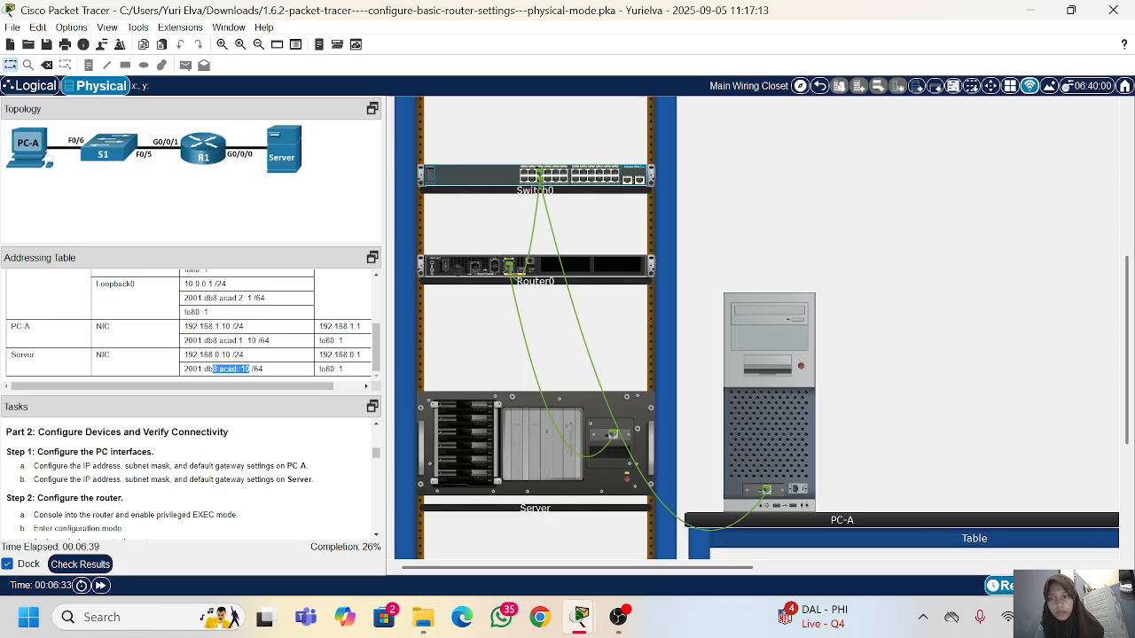
{"action": "right_click", "coordinate": [186, 369]}
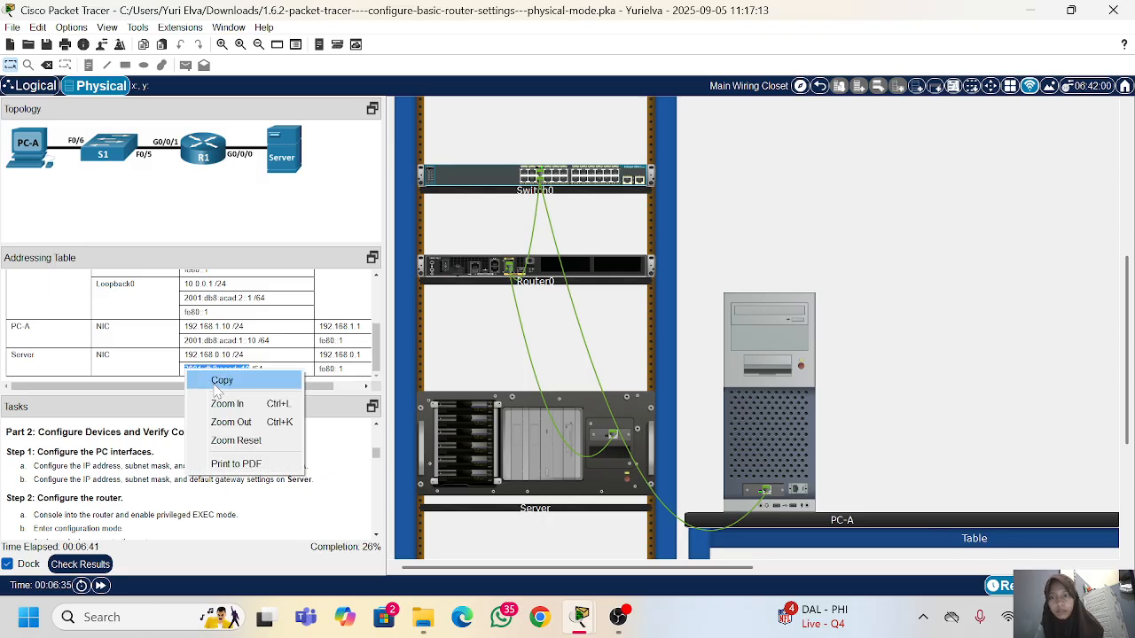
{"action": "left_click", "coordinate": [215, 383]}
{"action": "left_click", "coordinate": [479, 433]}
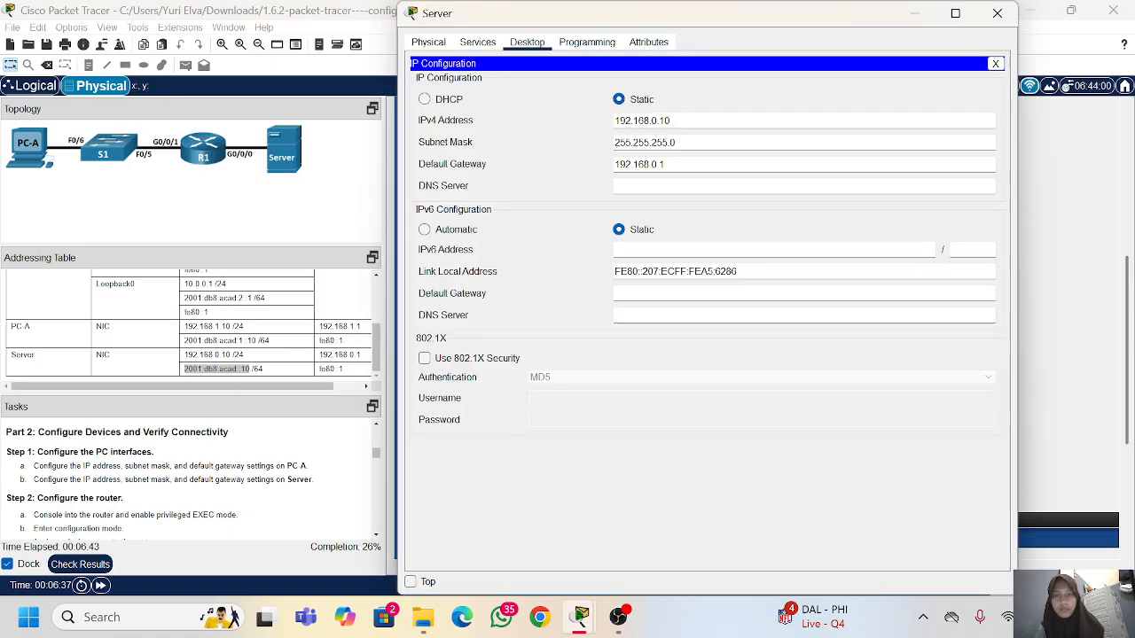
{"action": "key", "text": "ctrl+v"}
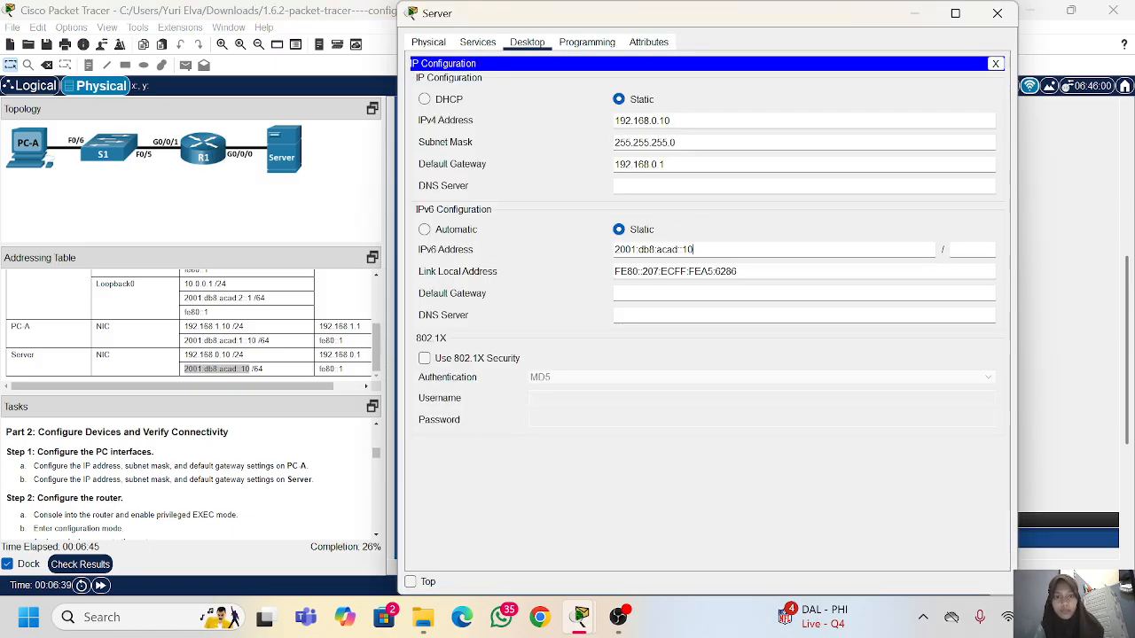
{"action": "left_click", "coordinate": [971, 250]}
Step: Set the Server's IPv6 default gateway to fe80::1 and close the Server window
{"action": "left_click", "coordinate": [674, 293]}
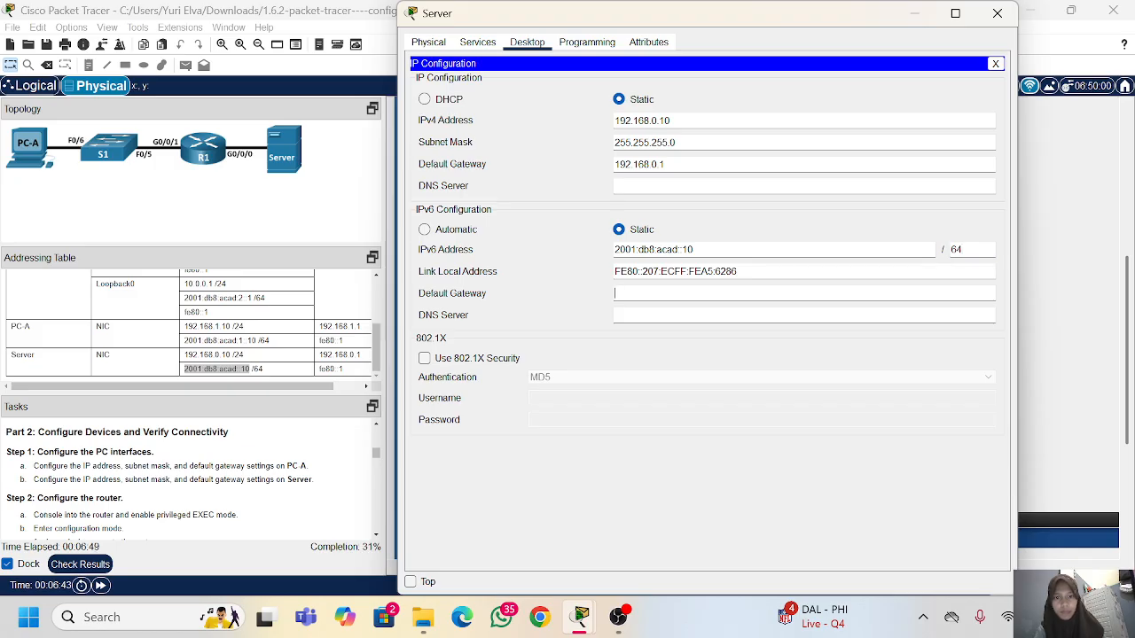
{"action": "type", "text": "fe80::1"}
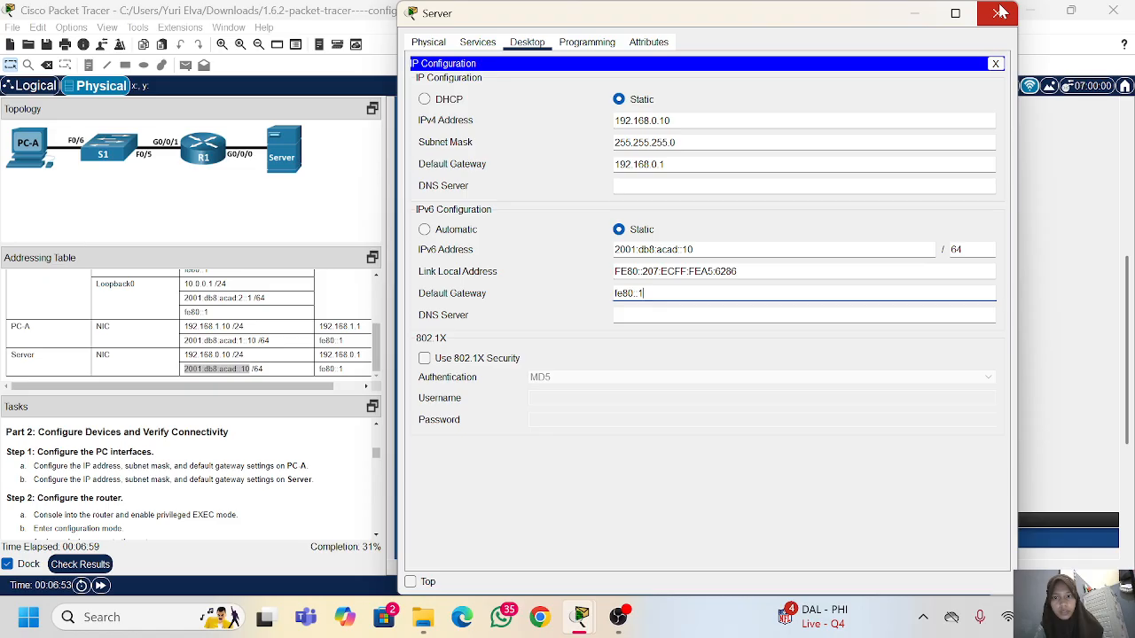
{"action": "left_click", "coordinate": [999, 12]}
Step: Enlarge the Tasks area and examine the Step 2 instructions for configuring the router
{"action": "scroll", "coordinate": [163, 443], "scroll_direction": "down", "scroll_amount": 3}
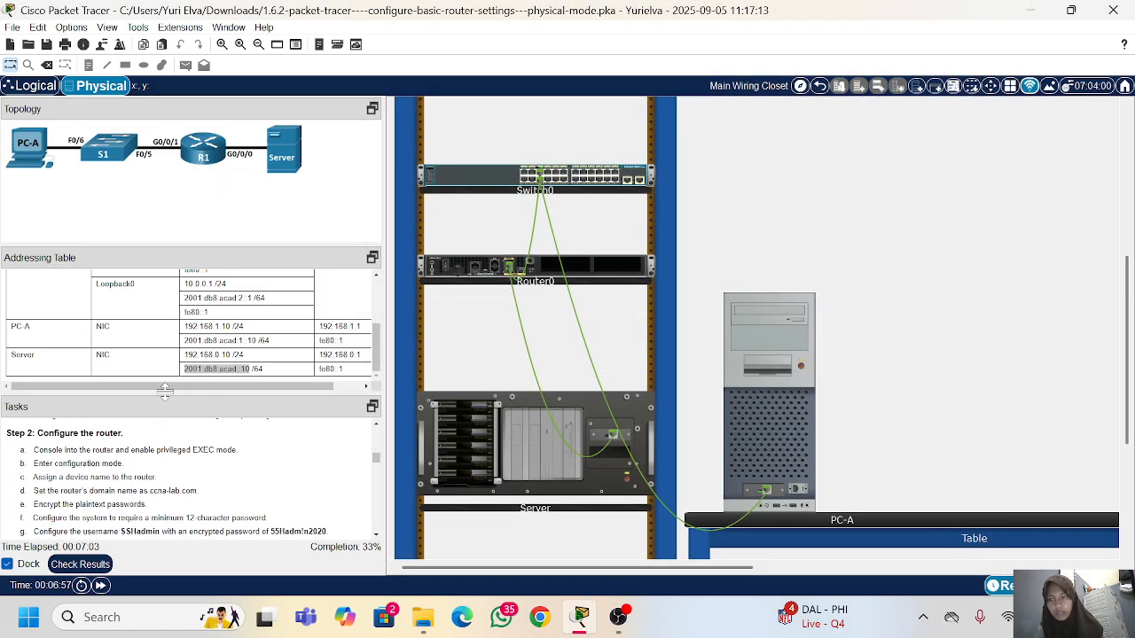
{"action": "left_click_drag", "start_coordinate": [165, 390], "coordinate": [168, 334]}
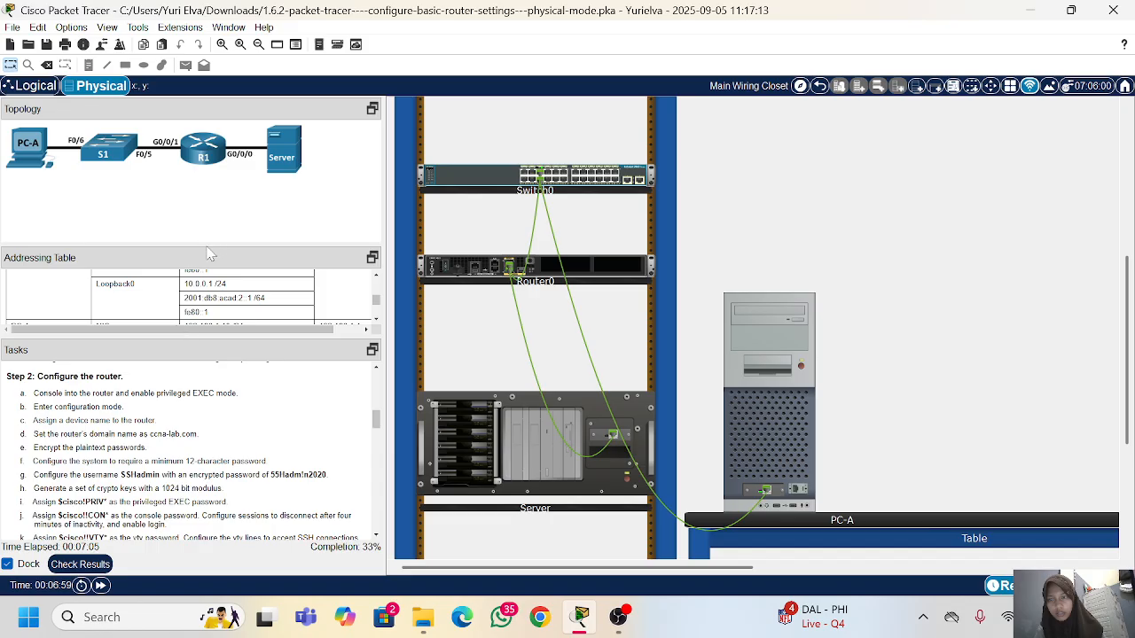
{"action": "left_click_drag", "start_coordinate": [206, 243], "coordinate": [206, 186]}
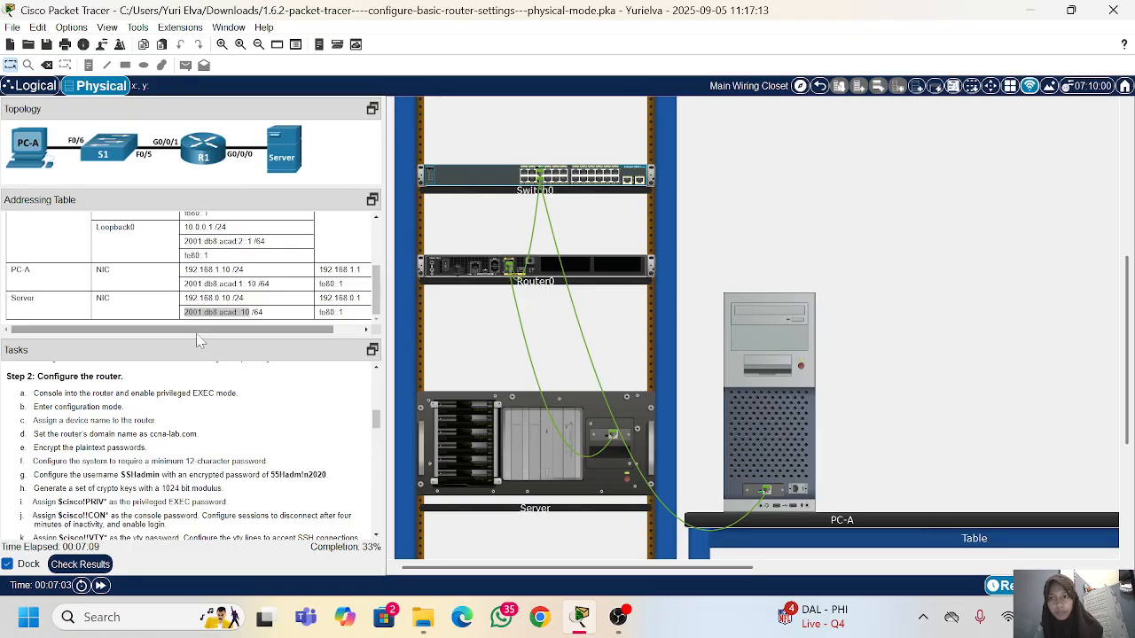
{"action": "left_click_drag", "start_coordinate": [196, 335], "coordinate": [195, 282]}
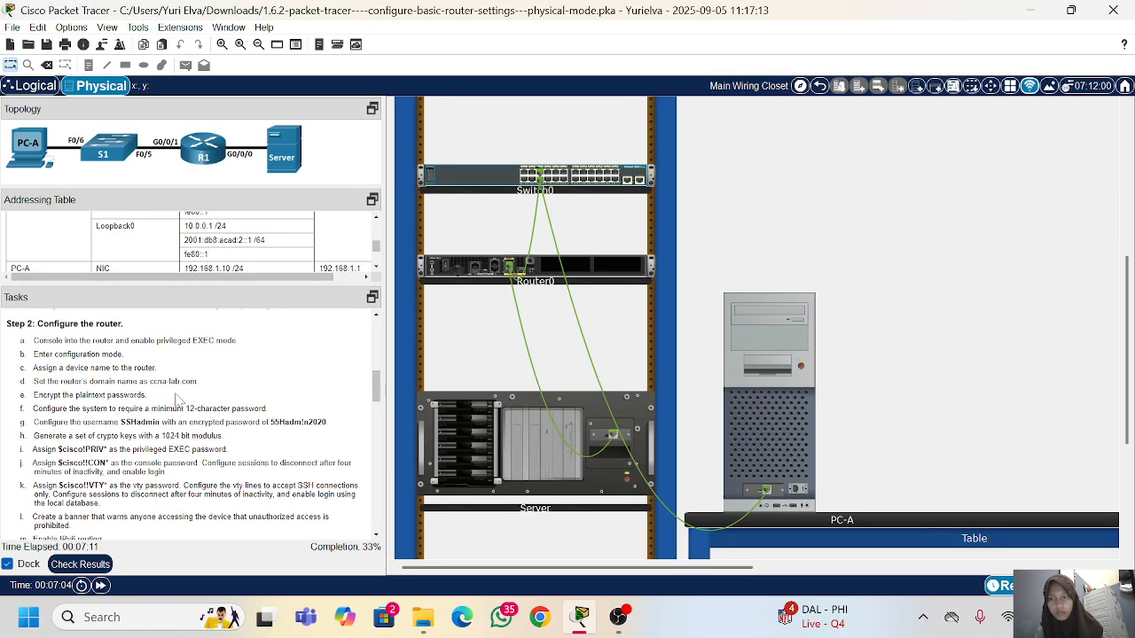
{"action": "scroll", "coordinate": [124, 337], "scroll_direction": "down", "scroll_amount": 1}
{"action": "scroll", "coordinate": [124, 337], "scroll_direction": "up", "scroll_amount": 1}
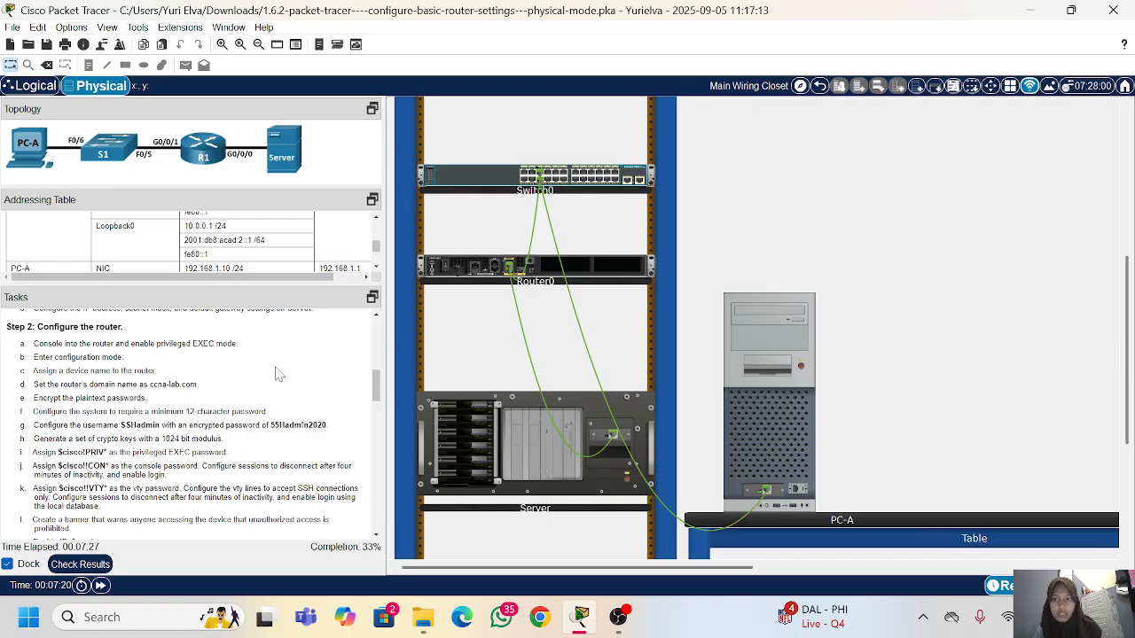
{"action": "scroll", "coordinate": [355, 366], "scroll_direction": "up", "scroll_amount": 2}
{"action": "scroll", "coordinate": [354, 366], "scroll_direction": "down", "scroll_amount": 2}
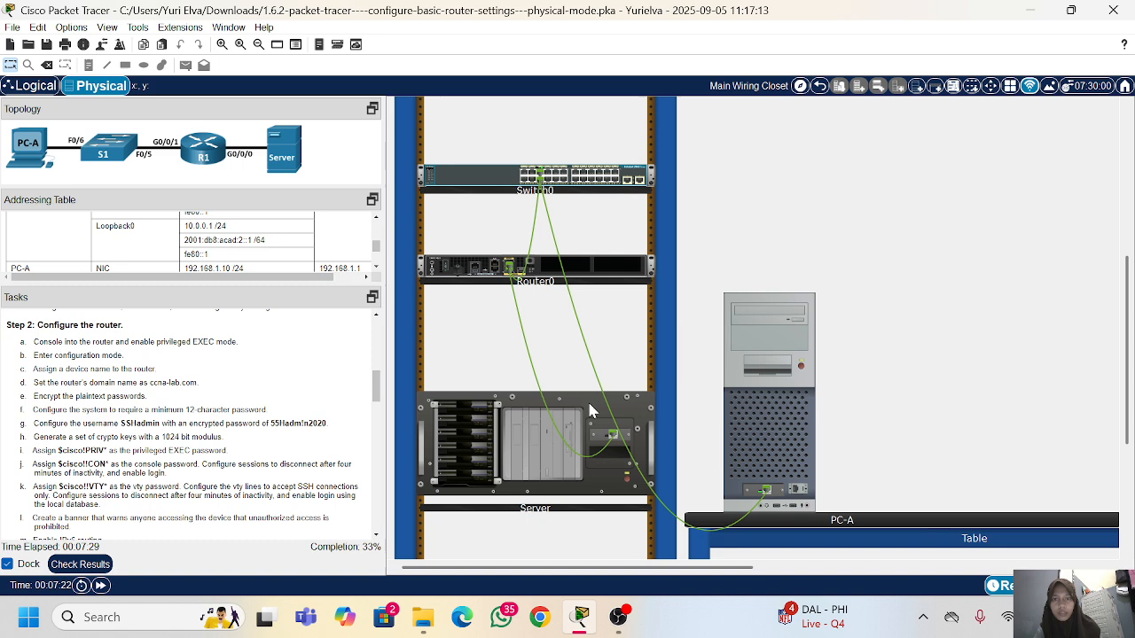
Step: Connect a console cable from Router0's console port to PC-A's RS 232 port
{"action": "scroll", "coordinate": [588, 398], "scroll_direction": "up", "scroll_amount": 1}
{"action": "scroll", "coordinate": [594, 410], "scroll_direction": "up", "scroll_amount": 1}
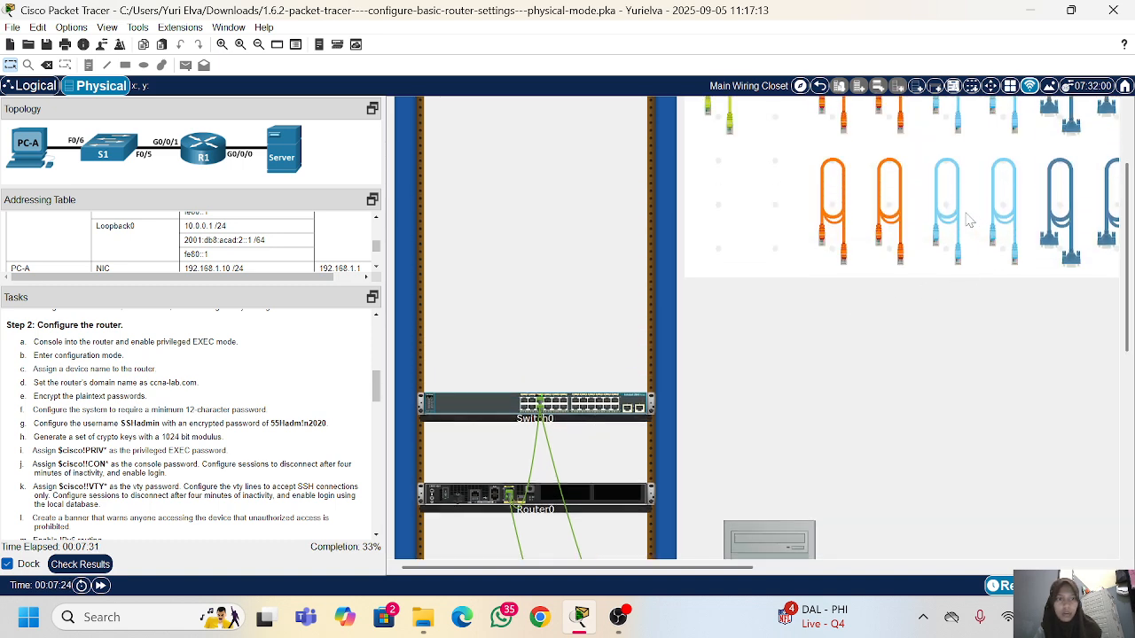
{"action": "scroll", "coordinate": [961, 217], "scroll_direction": "down", "scroll_amount": 2}
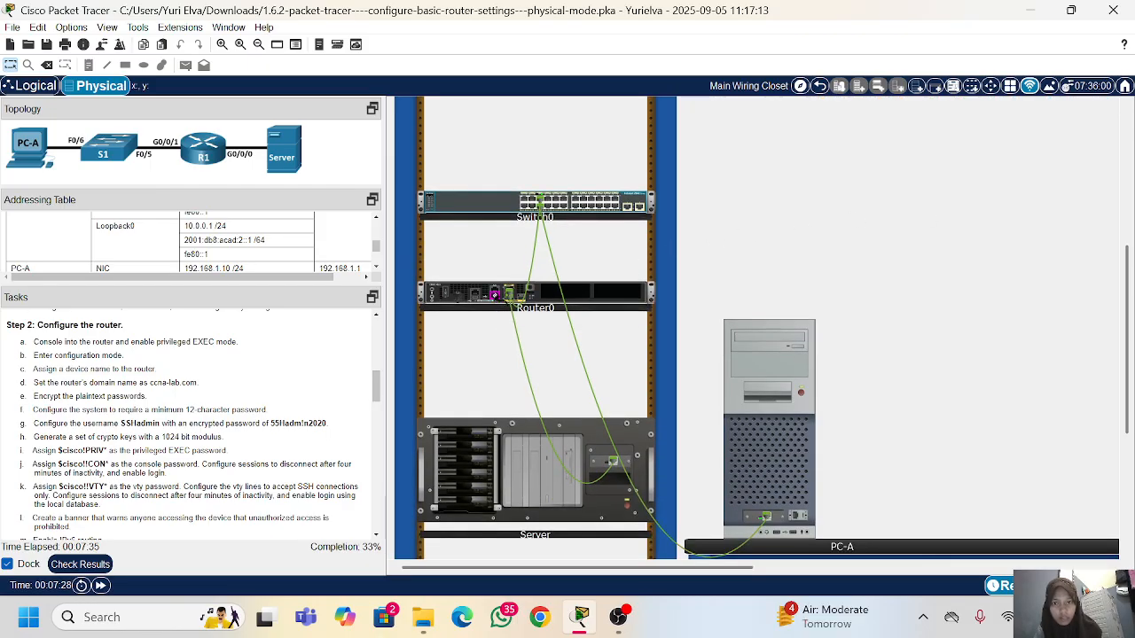
{"action": "scroll", "coordinate": [510, 295], "scroll_direction": "down", "scroll_amount": 2}
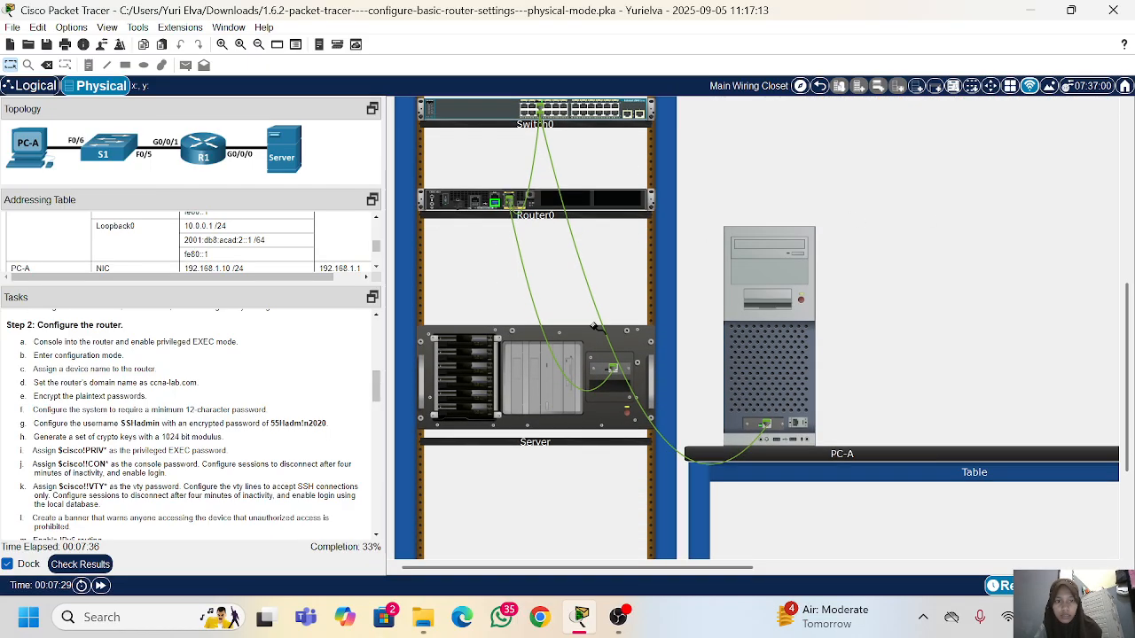
{"action": "left_click", "coordinate": [795, 424]}
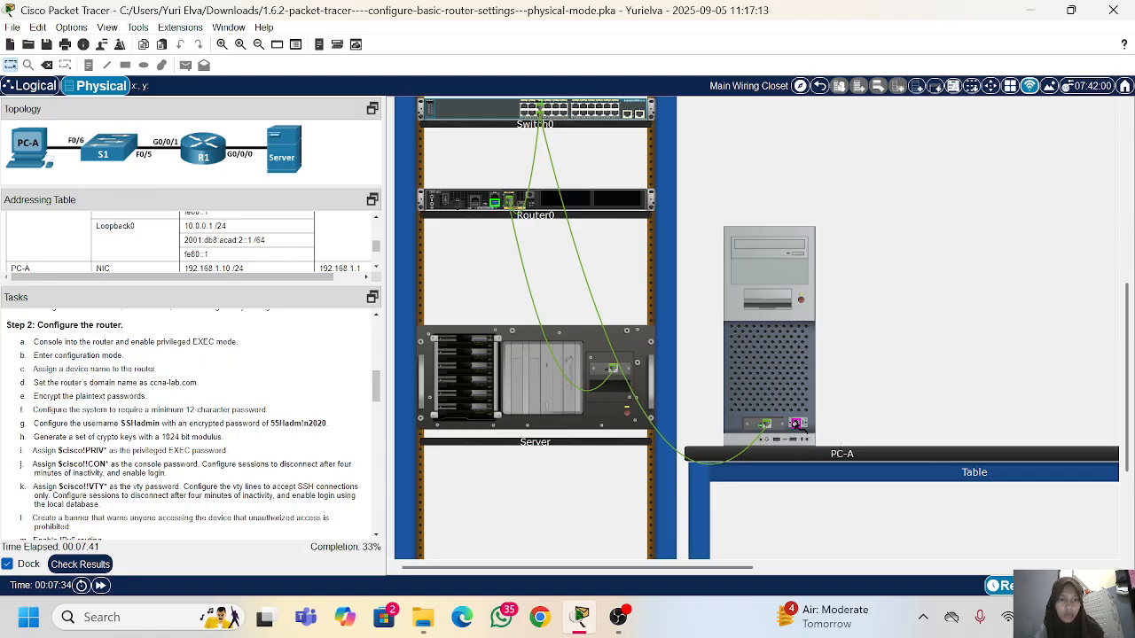
Step: Start a Terminal session on PC-A with the default port settings, in a smaller window moved over the wiring closet view
{"action": "left_click", "coordinate": [738, 363]}
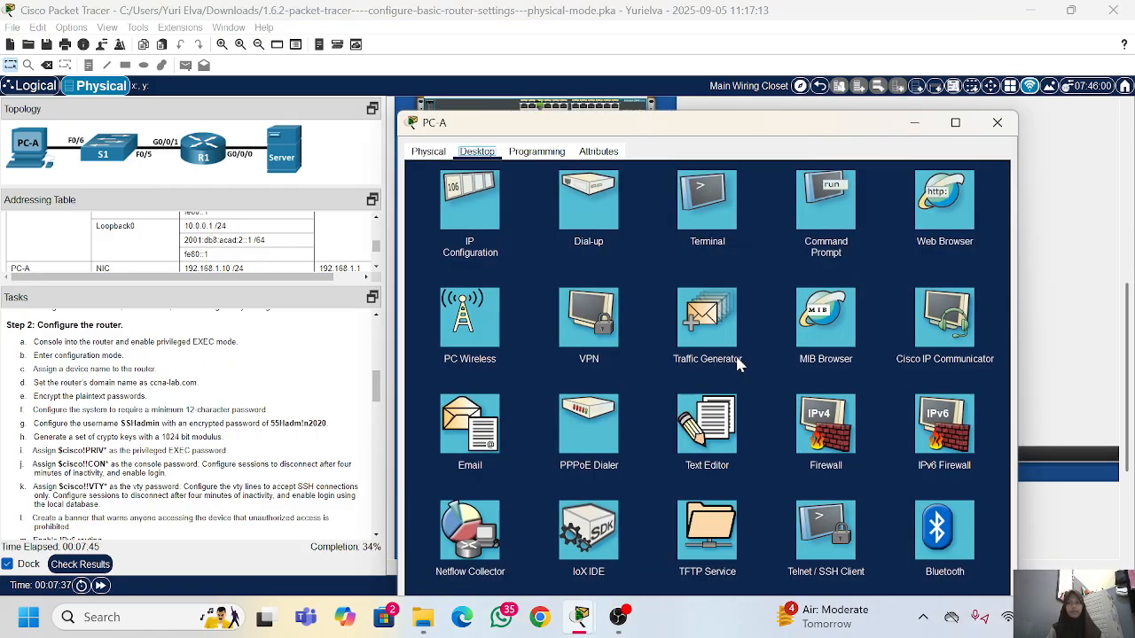
{"action": "left_click", "coordinate": [706, 196]}
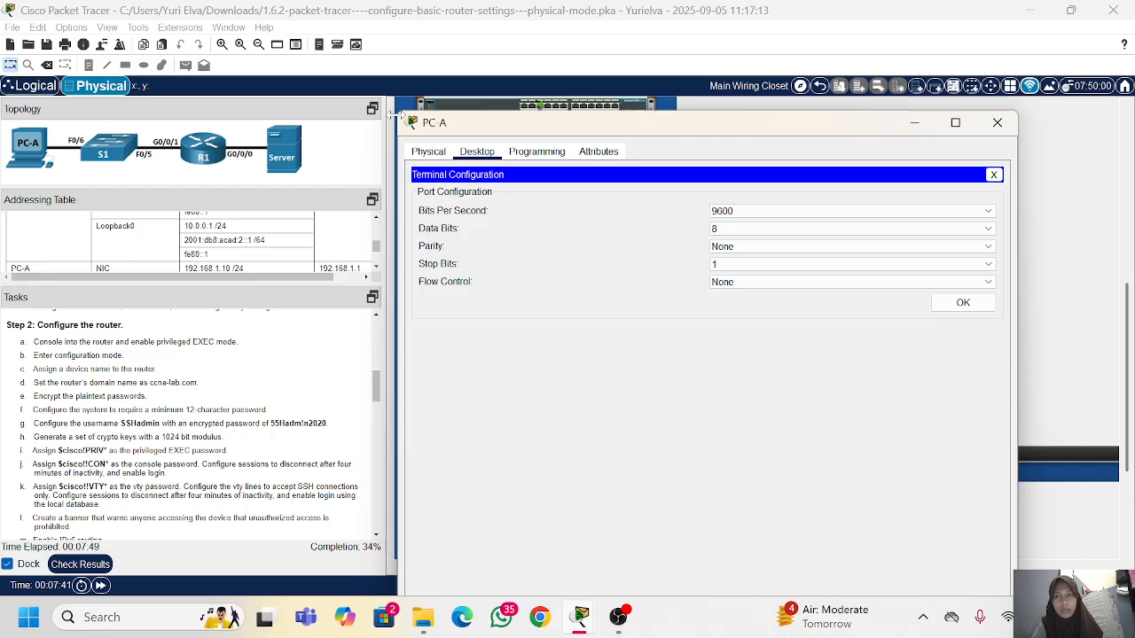
{"action": "left_click_drag", "start_coordinate": [394, 118], "coordinate": [502, 208]}
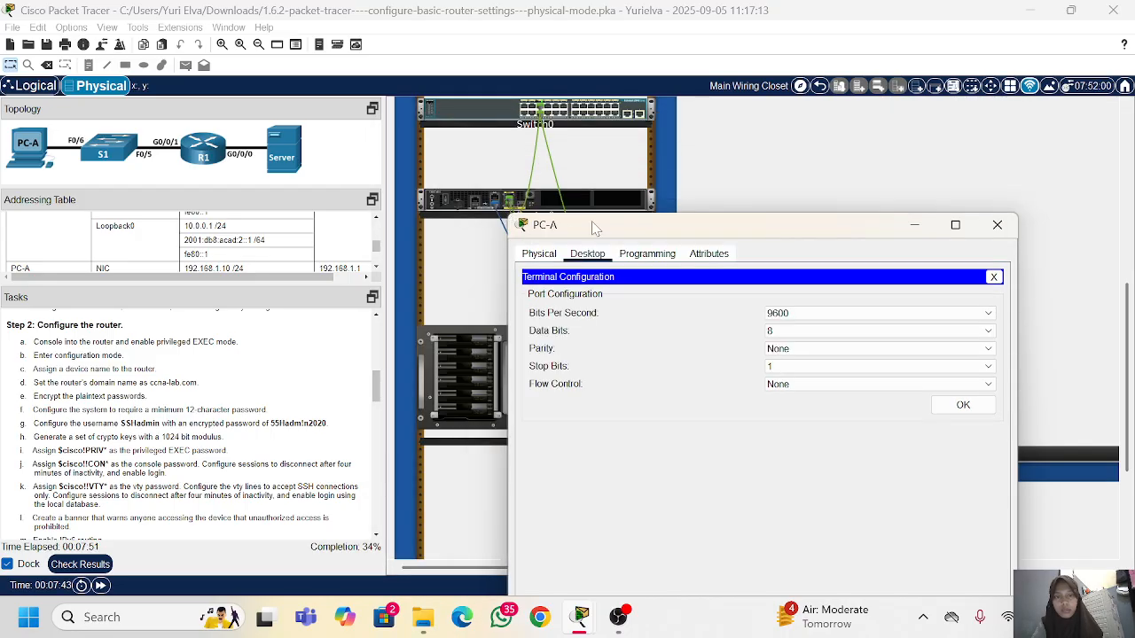
{"action": "left_click_drag", "start_coordinate": [591, 219], "coordinate": [547, 50]}
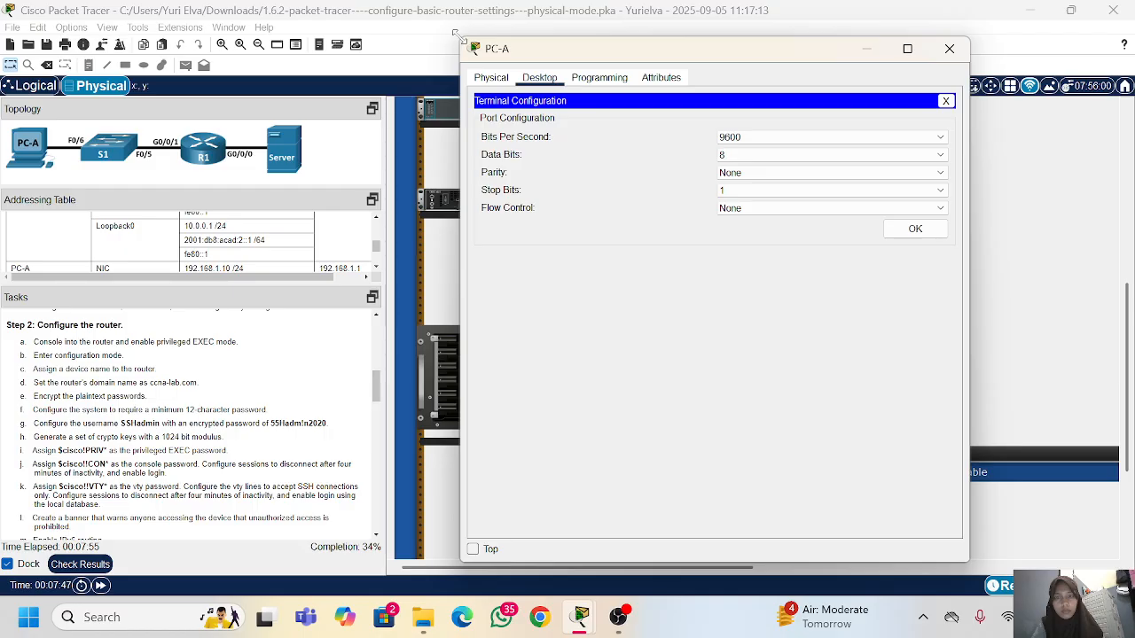
{"action": "left_click_drag", "start_coordinate": [453, 38], "coordinate": [424, 286]}
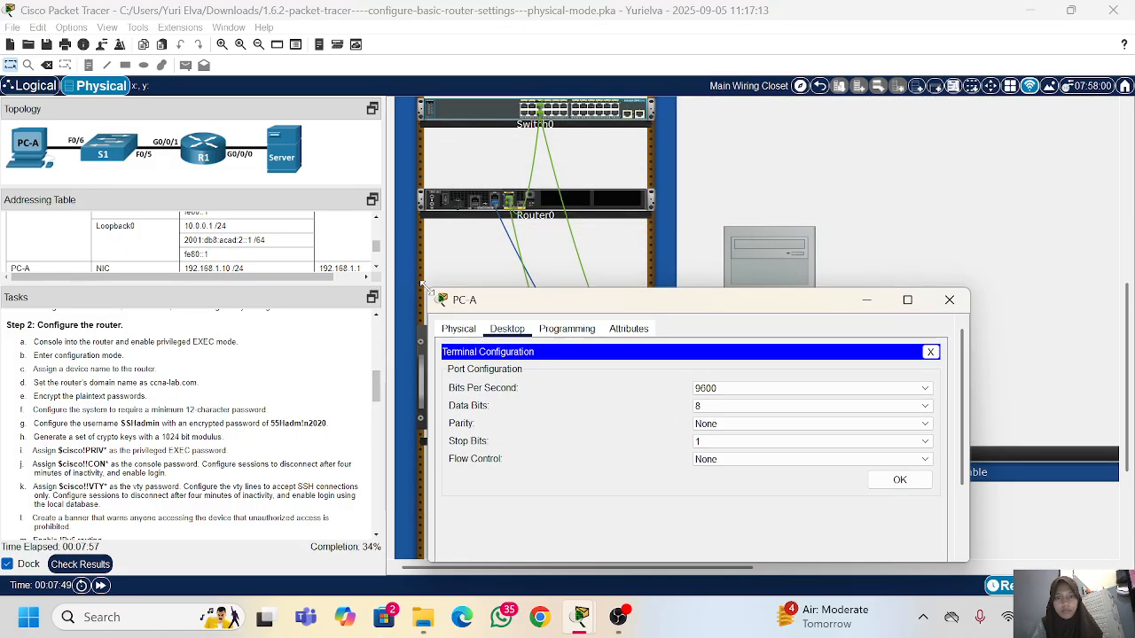
{"action": "left_click_drag", "start_coordinate": [596, 306], "coordinate": [707, 131]}
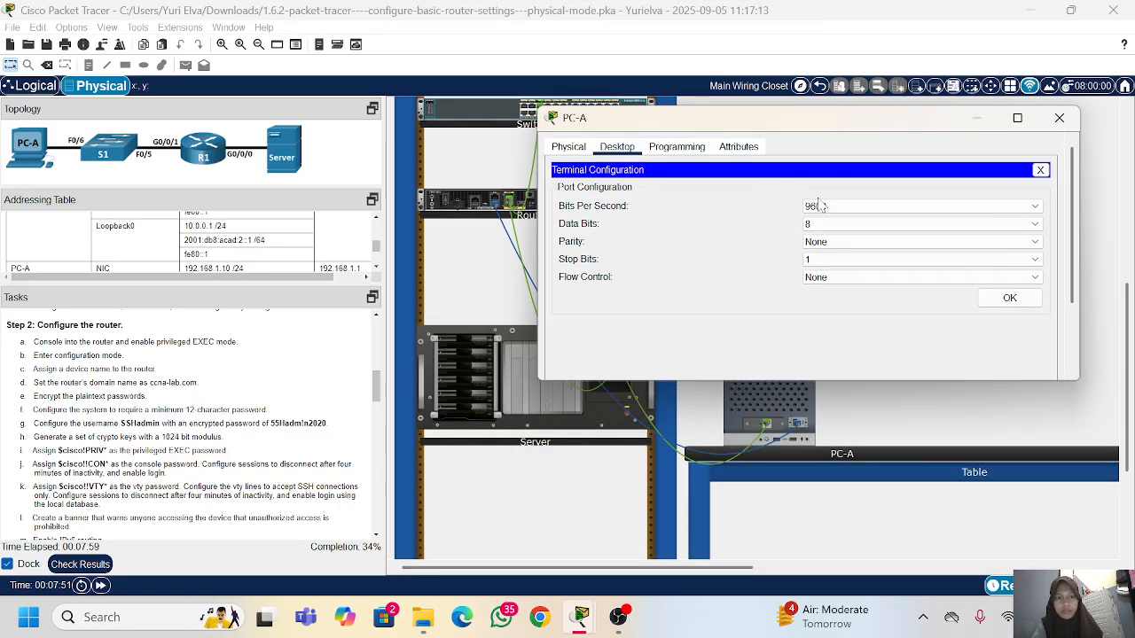
{"action": "left_click", "coordinate": [1009, 297]}
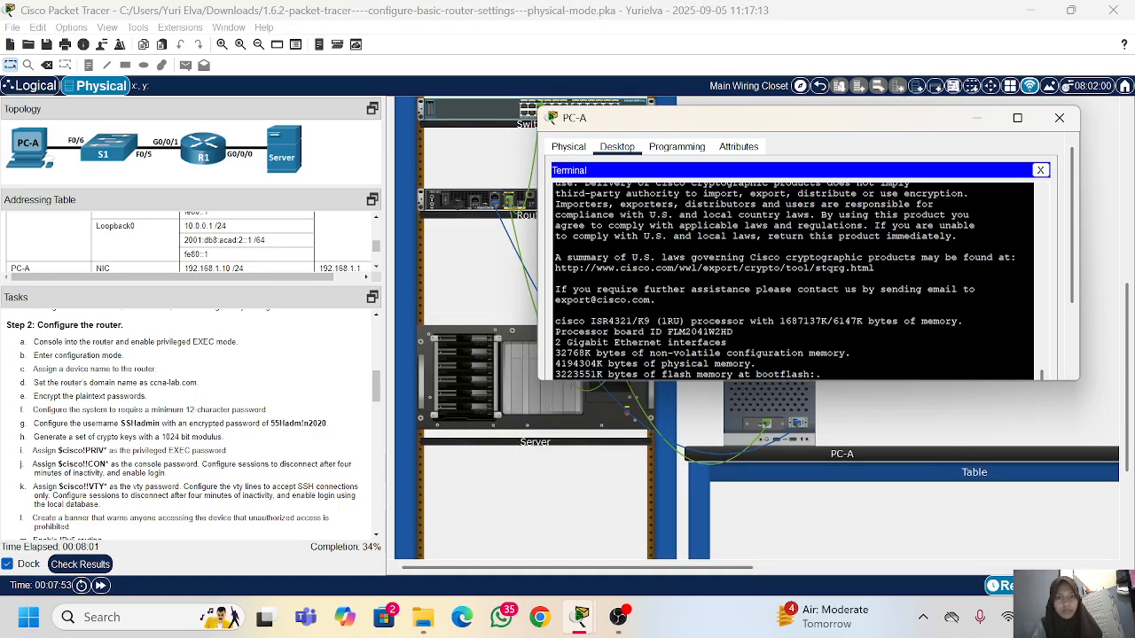
Step: Keep the PC-A window always on top, placed over the wiring closet view with the terminal's initial configuration prompt in sight
{"action": "scroll", "coordinate": [794, 282], "scroll_direction": "down", "scroll_amount": 3}
{"action": "left_click", "coordinate": [550, 367]}
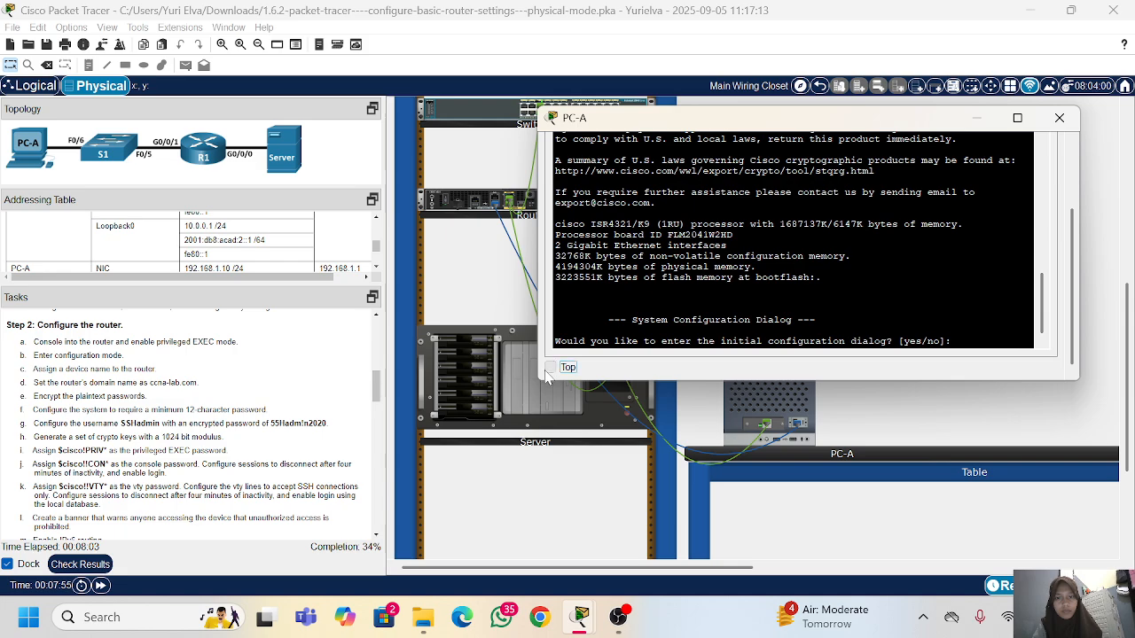
{"action": "left_click_drag", "start_coordinate": [512, 4], "coordinate": [614, 354]}
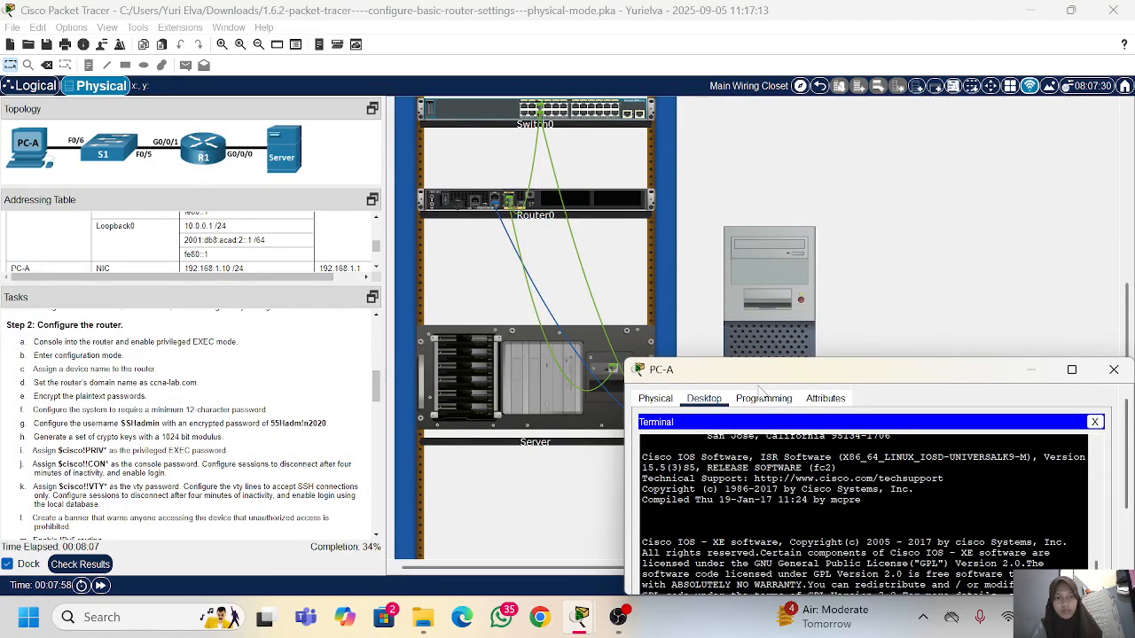
{"action": "left_click_drag", "start_coordinate": [759, 372], "coordinate": [669, 113]}
{"action": "scroll", "coordinate": [710, 257], "scroll_direction": "down", "scroll_amount": 10}
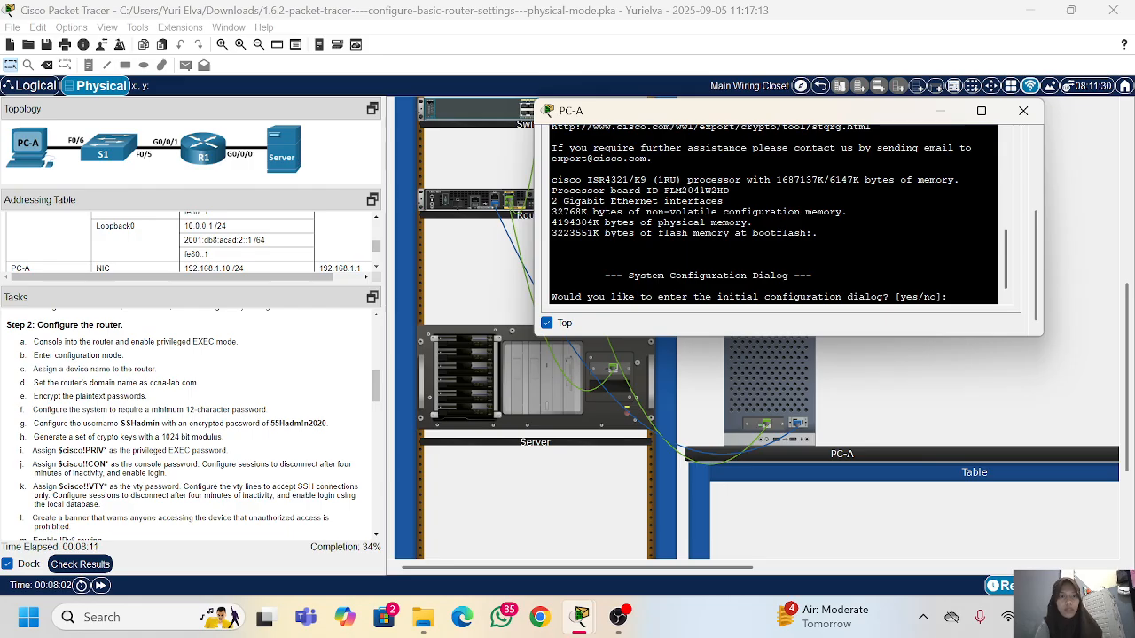
Step: Decline the router's initial configuration dialog with n and start the command-line session
{"action": "type", "text": "n"}
{"action": "key", "text": "Return"}
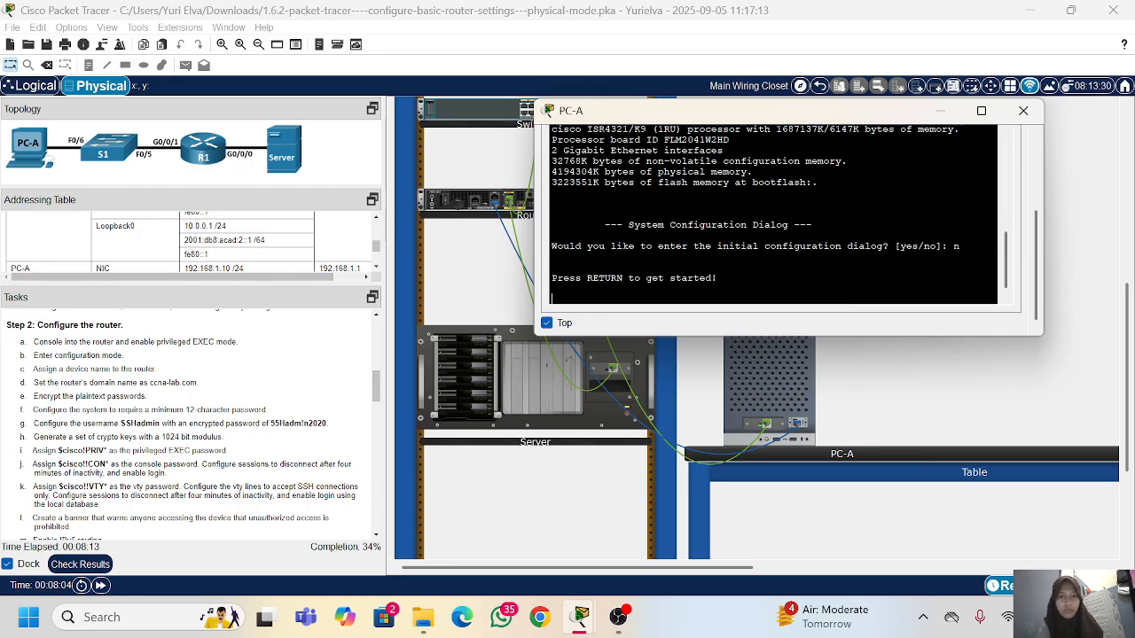
{"action": "key", "text": "Return"}
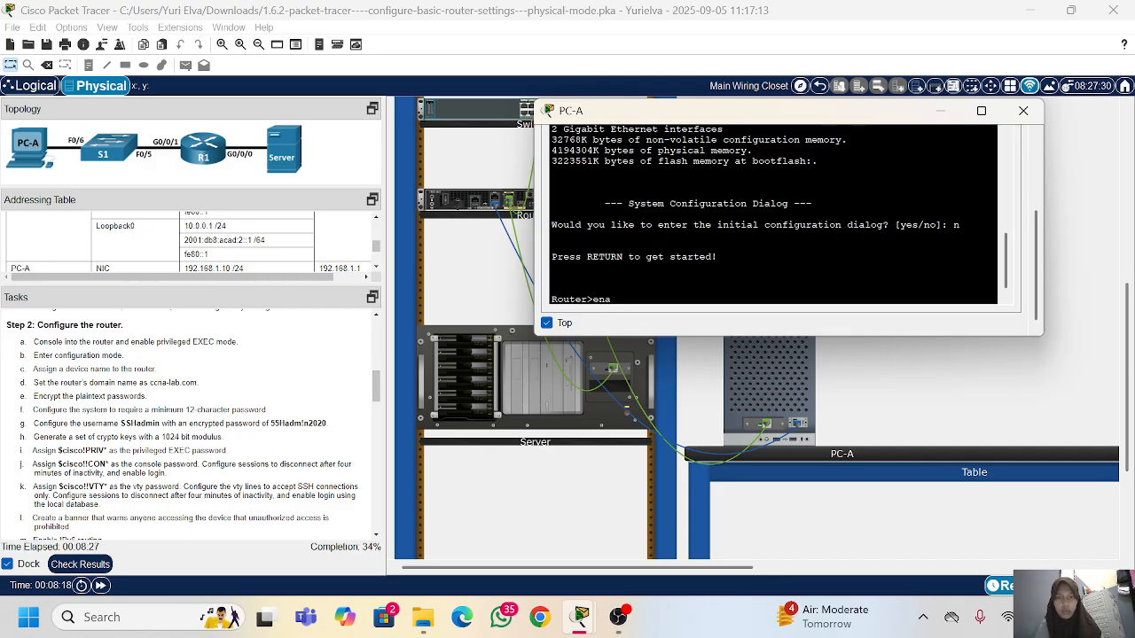
Step: Enable privileged EXEC mode with ena and enter global configuration mode with conf t
{"action": "key", "text": "Return"}
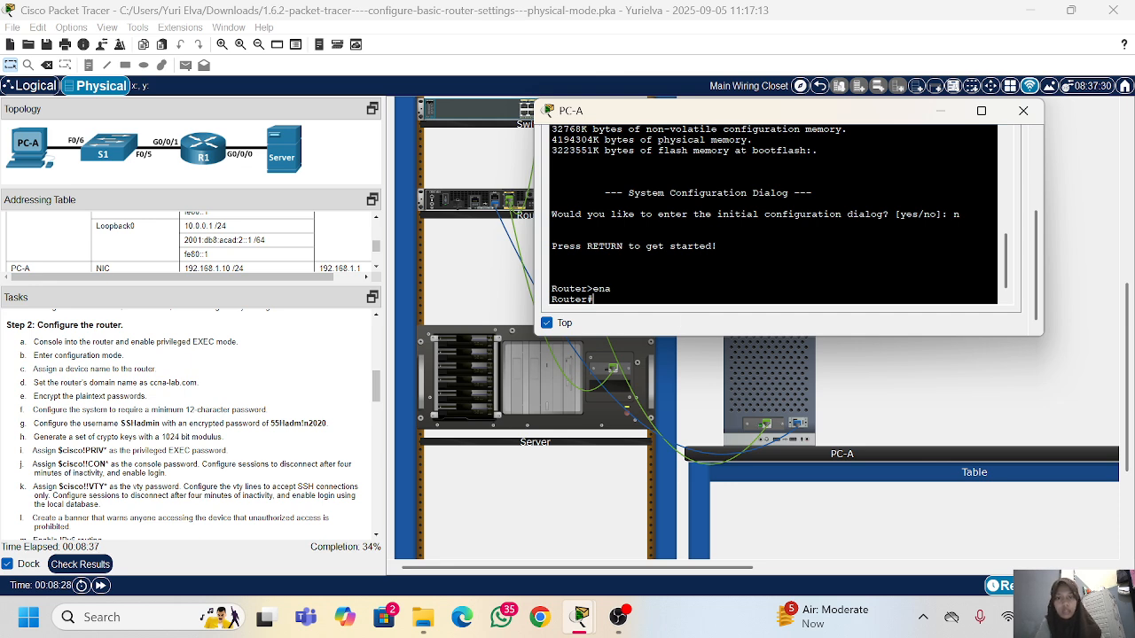
{"action": "type", "text": "conf t"}
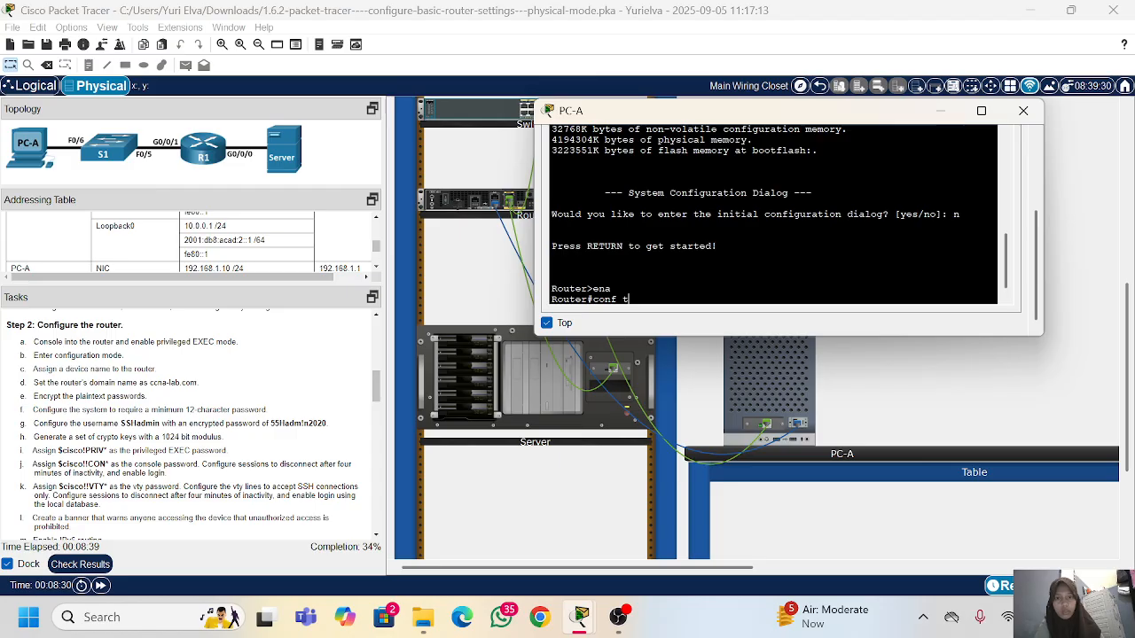
{"action": "key", "text": "Return"}
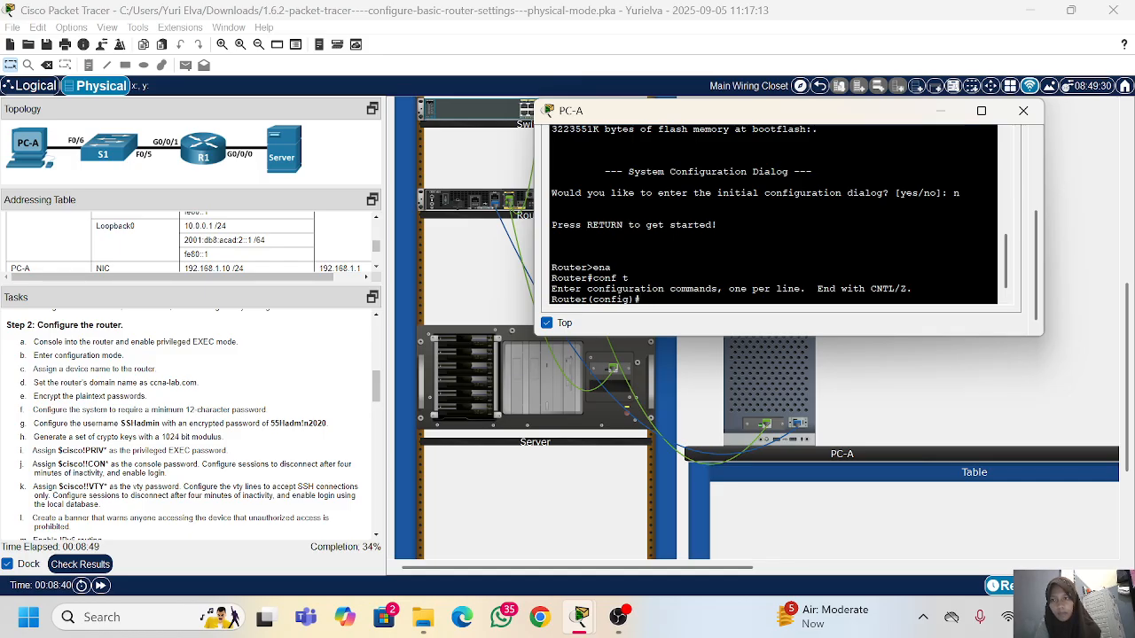
Step: Set the router's hostname to R1
{"action": "type", "text": "hos"}
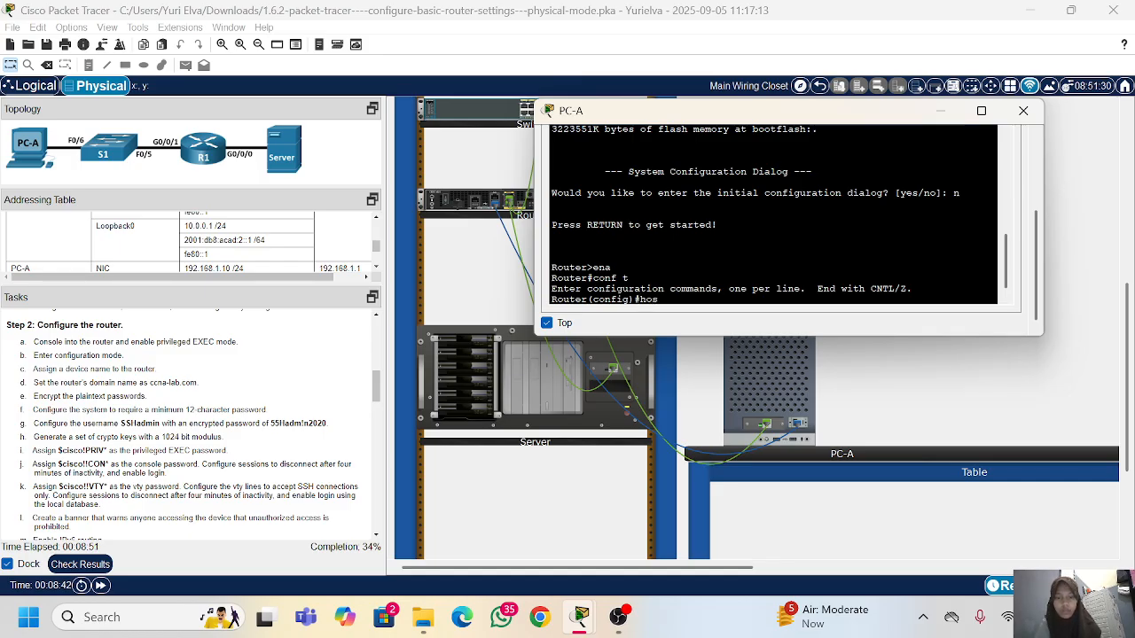
{"action": "type", "text": "tname"}
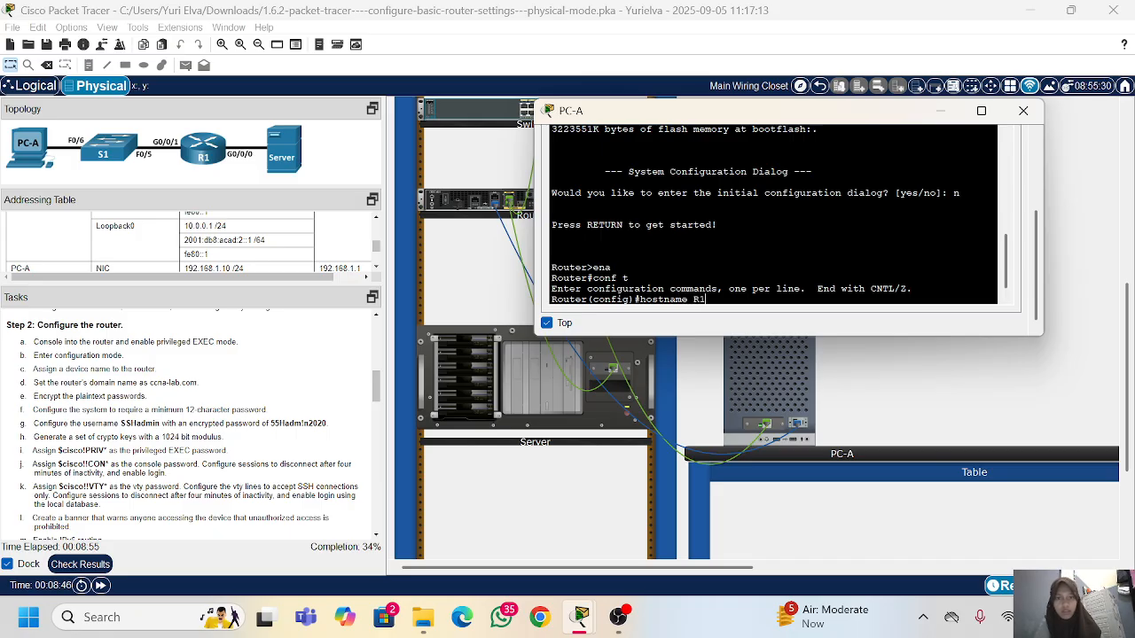
{"action": "type", "text": " R1"}
{"action": "key", "text": "Return"}
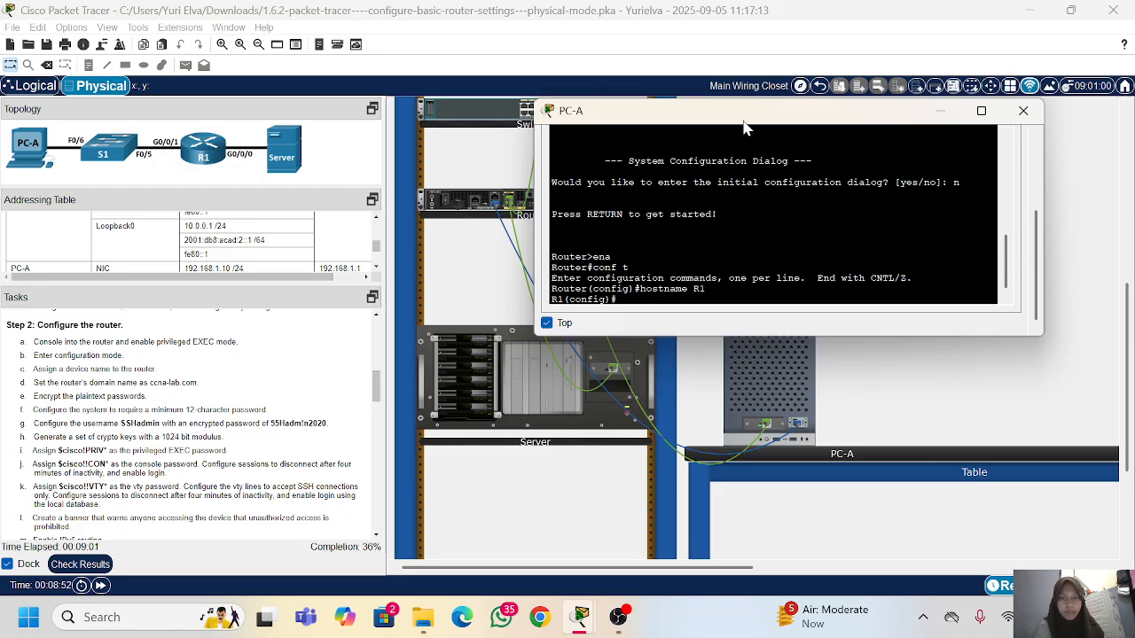
Step: Move the terminal window clear of the rack devices and set the router's domain name to ccna-lab.com with ip domain-name
{"action": "left_click_drag", "start_coordinate": [745, 129], "coordinate": [834, 214]}
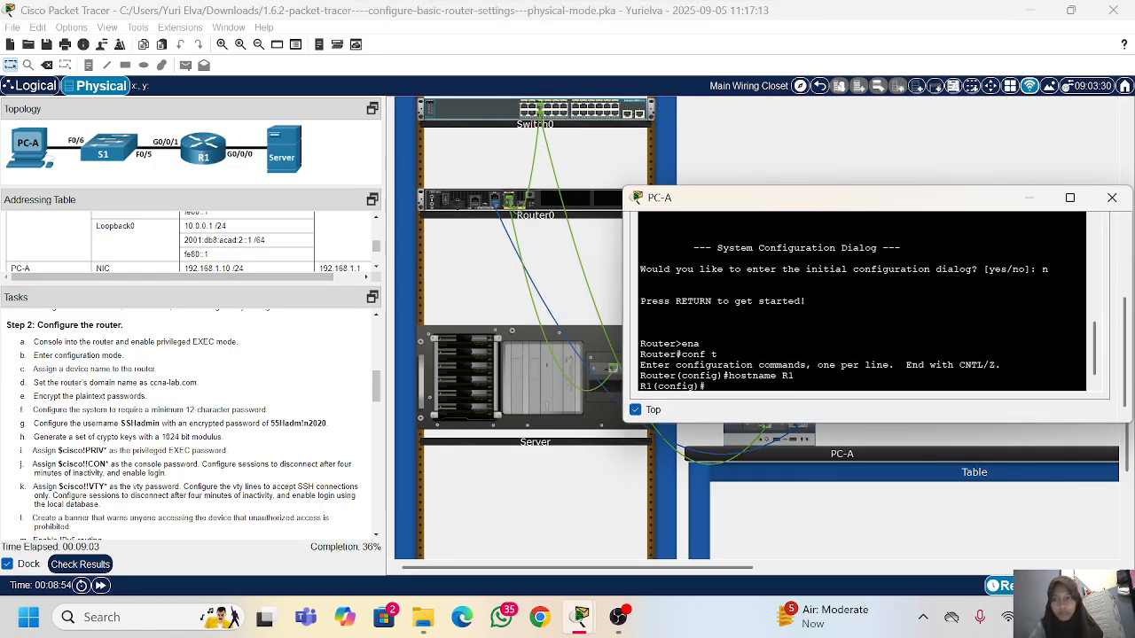
{"action": "scroll", "coordinate": [279, 396], "scroll_direction": "down", "scroll_amount": 1}
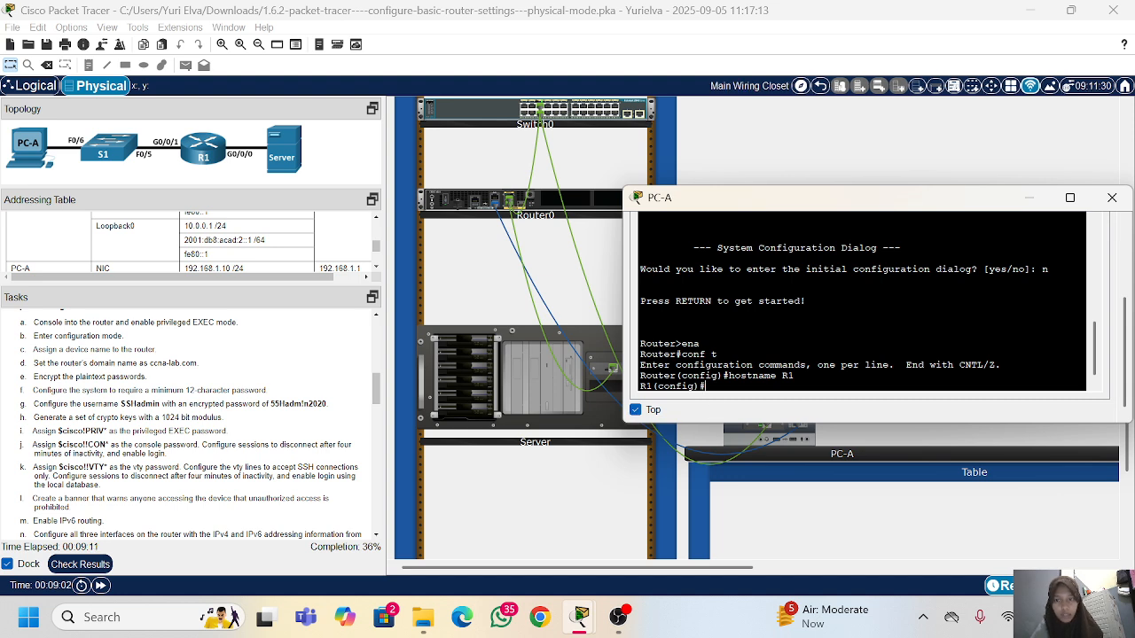
{"action": "type", "text": "ip"}
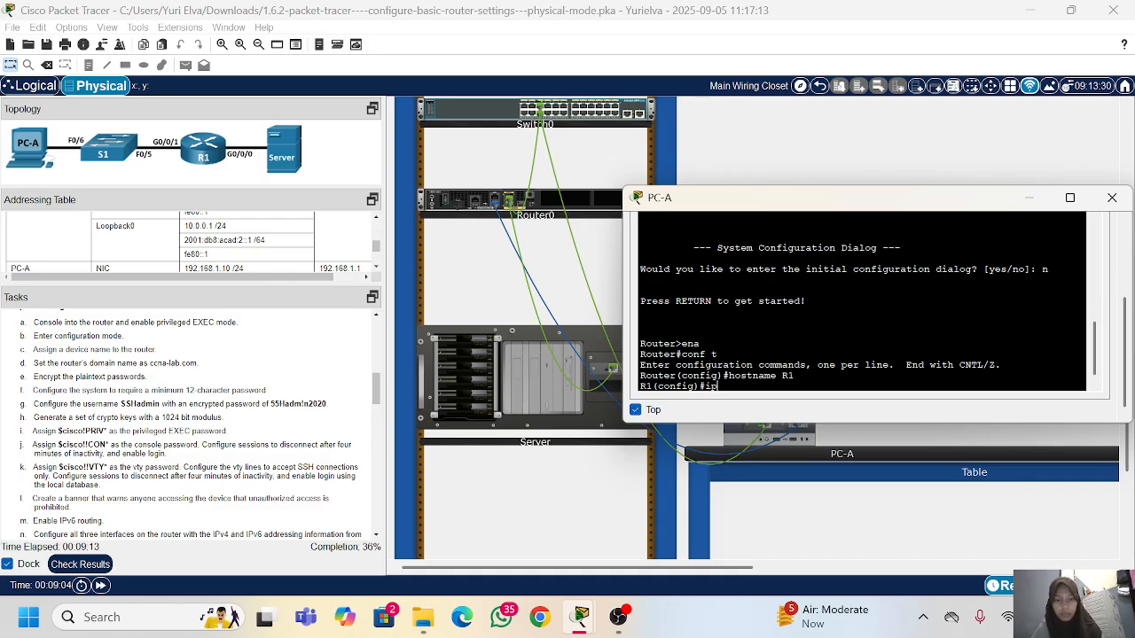
{"action": "type", "text": " domain-"}
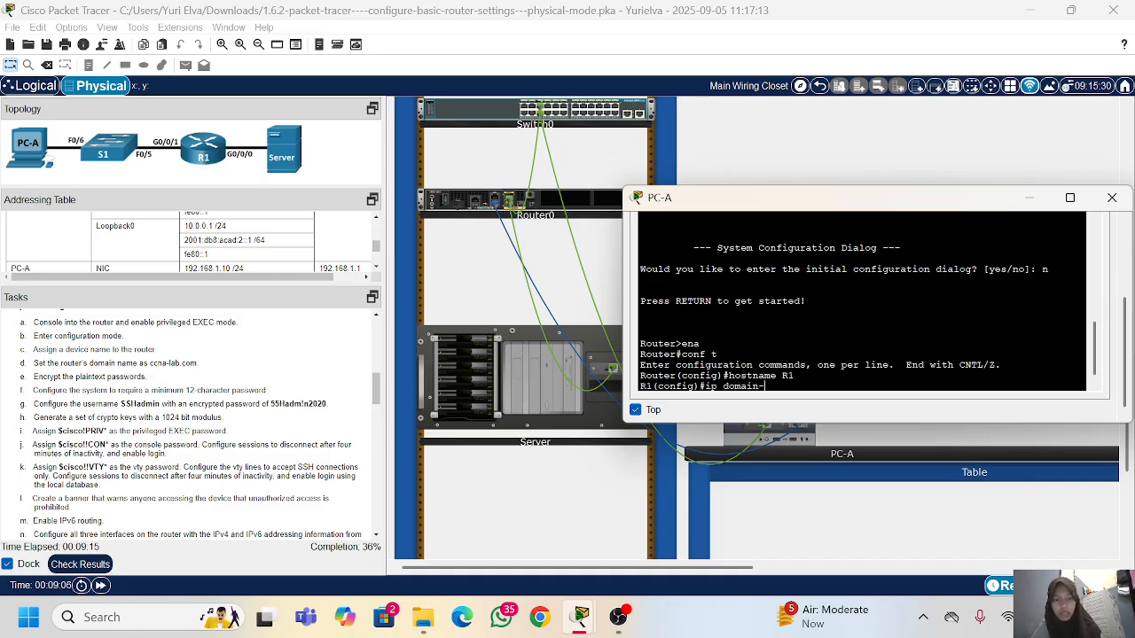
{"action": "type", "text": "name ccna"}
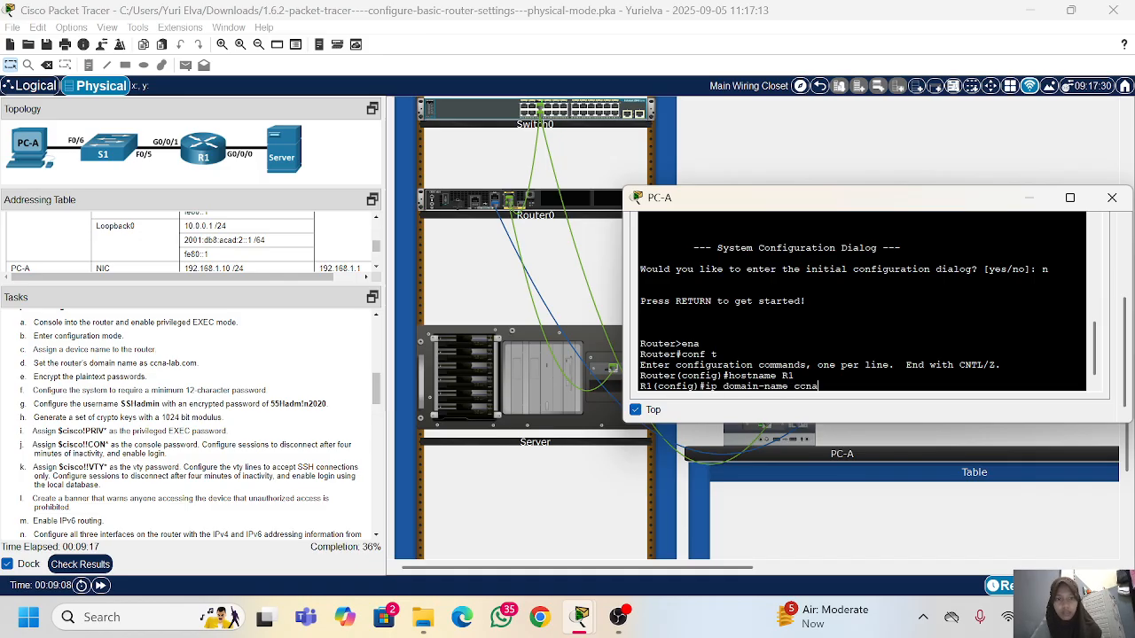
{"action": "type", "text": "-la"}
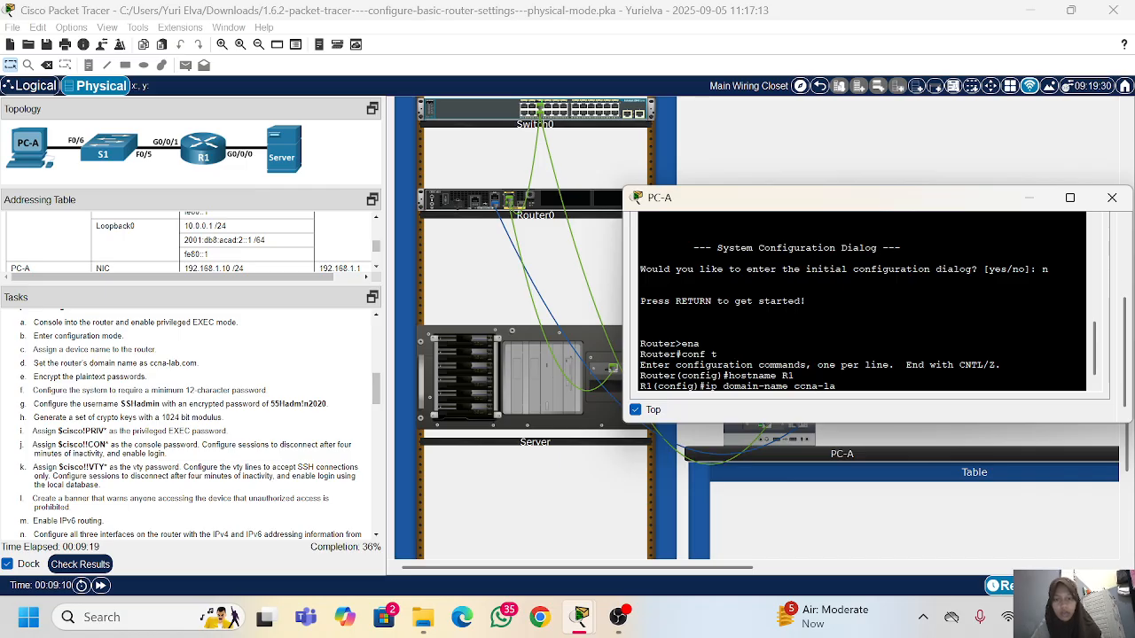
{"action": "type", "text": "b.com"}
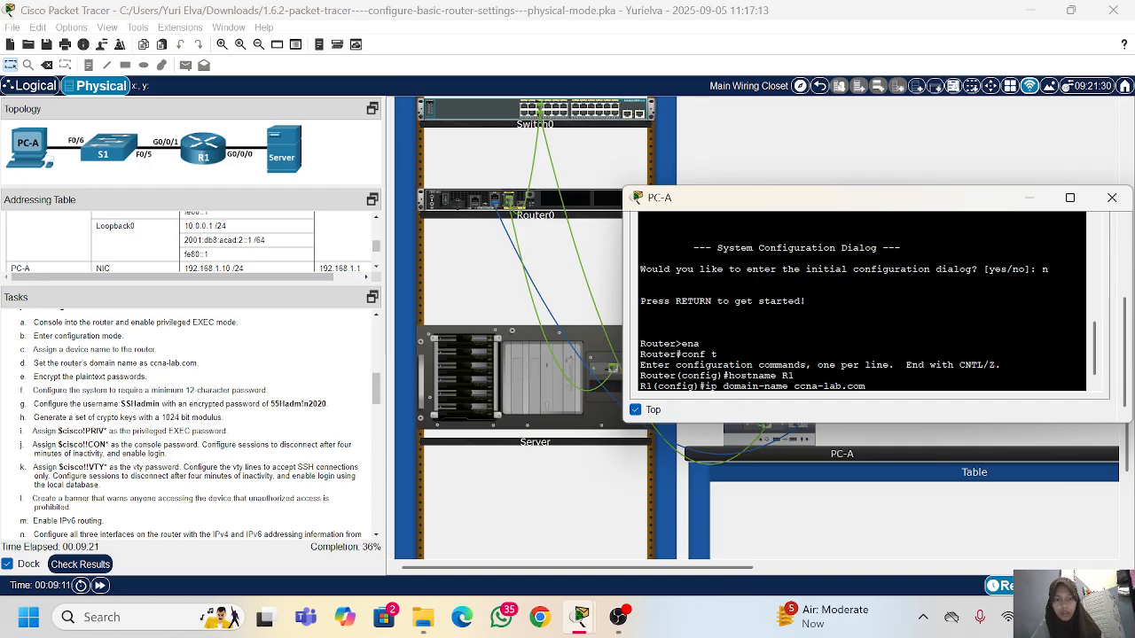
{"action": "key", "text": "Return"}
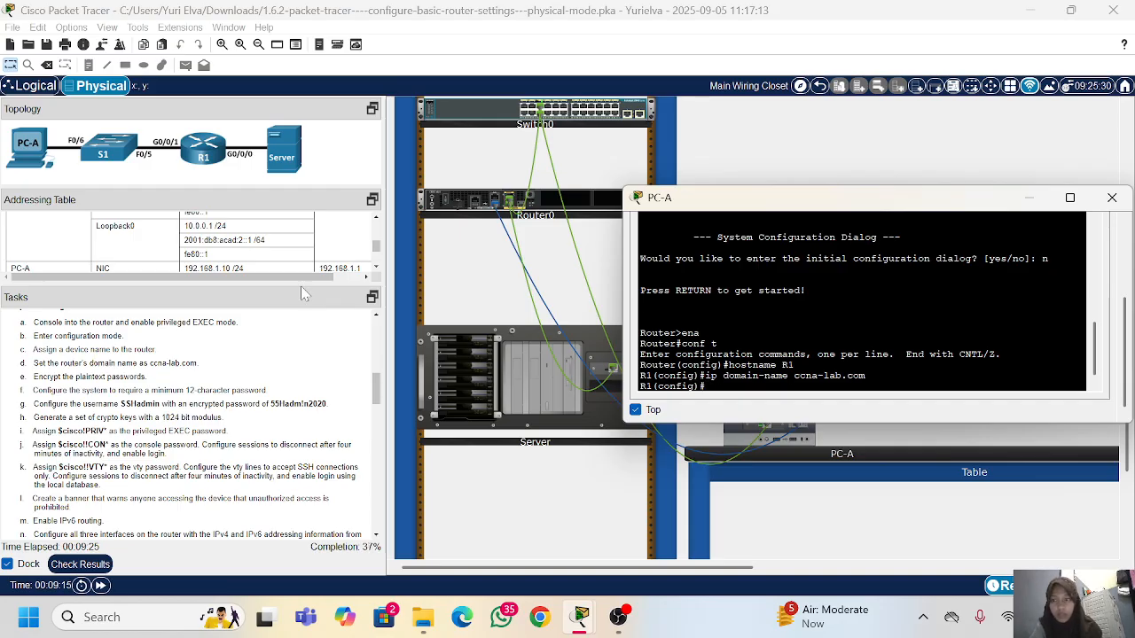
Step: Encrypt the router's plaintext passwords with the service password-encryption command
{"action": "scroll", "coordinate": [147, 372], "scroll_direction": "down", "scroll_amount": 1}
{"action": "scroll", "coordinate": [146, 372], "scroll_direction": "down", "scroll_amount": 2}
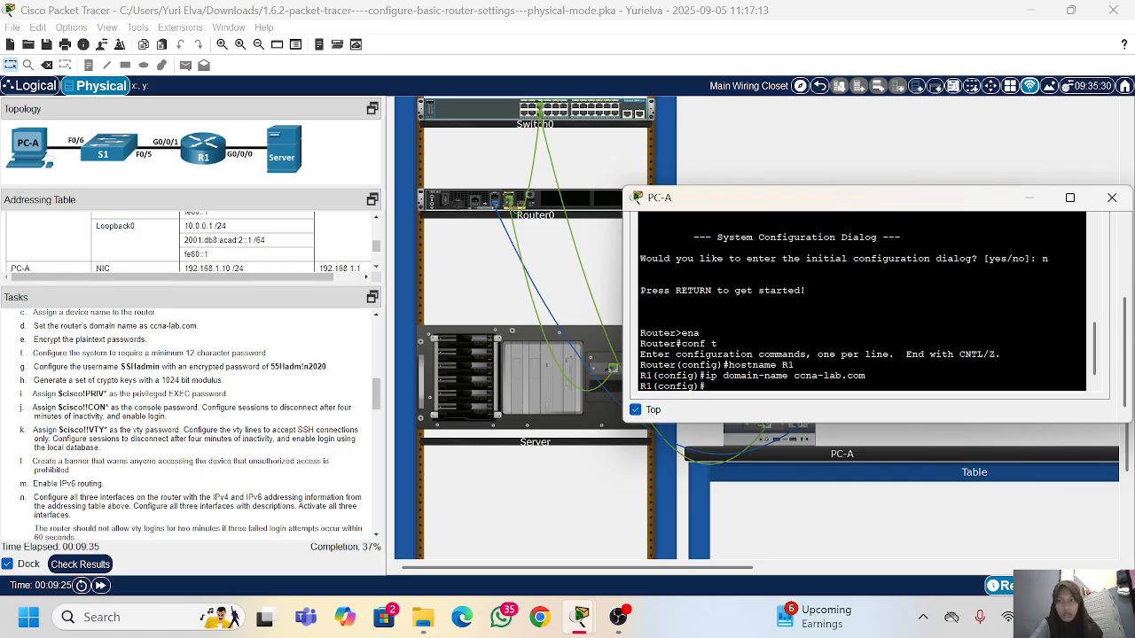
{"action": "type", "text": "se"}
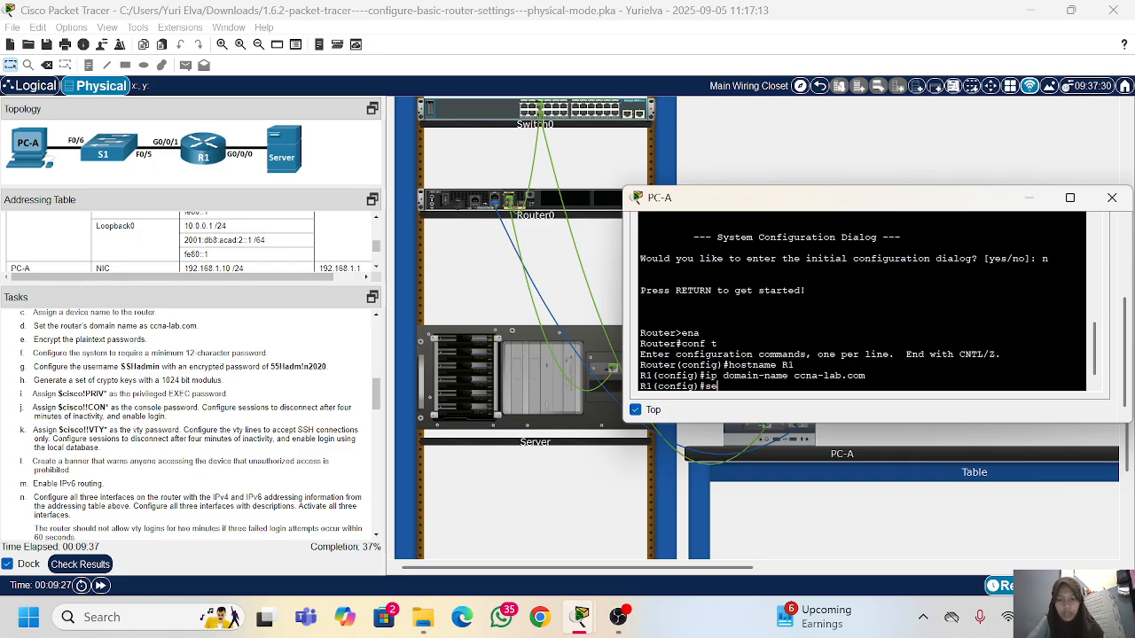
{"action": "type", "text": "rvice pas"}
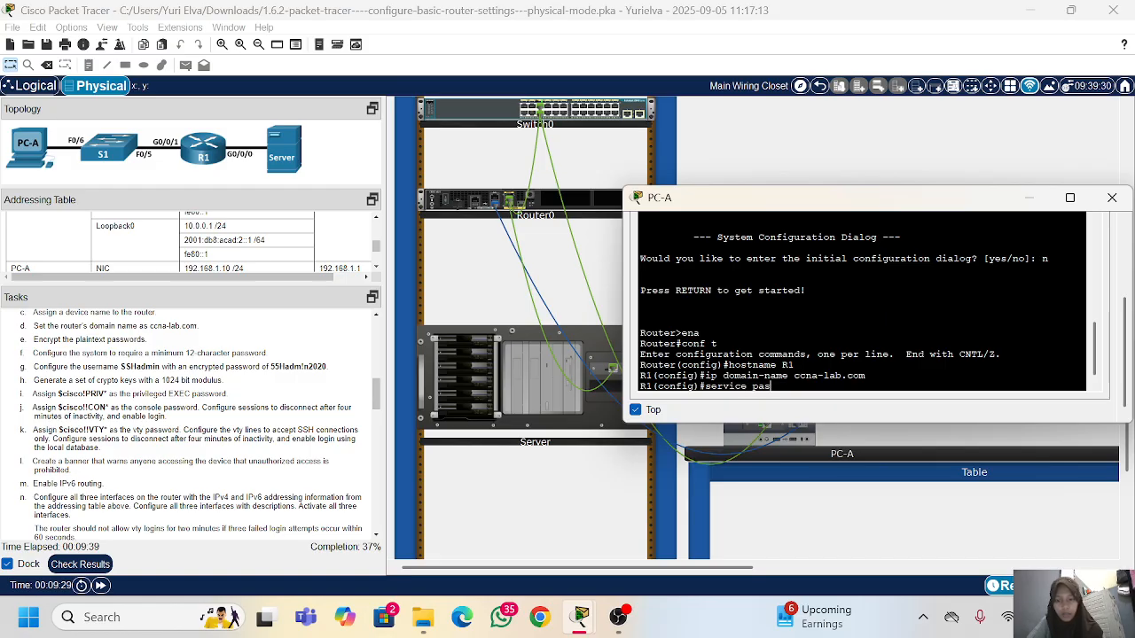
{"action": "type", "text": "sword-enc"}
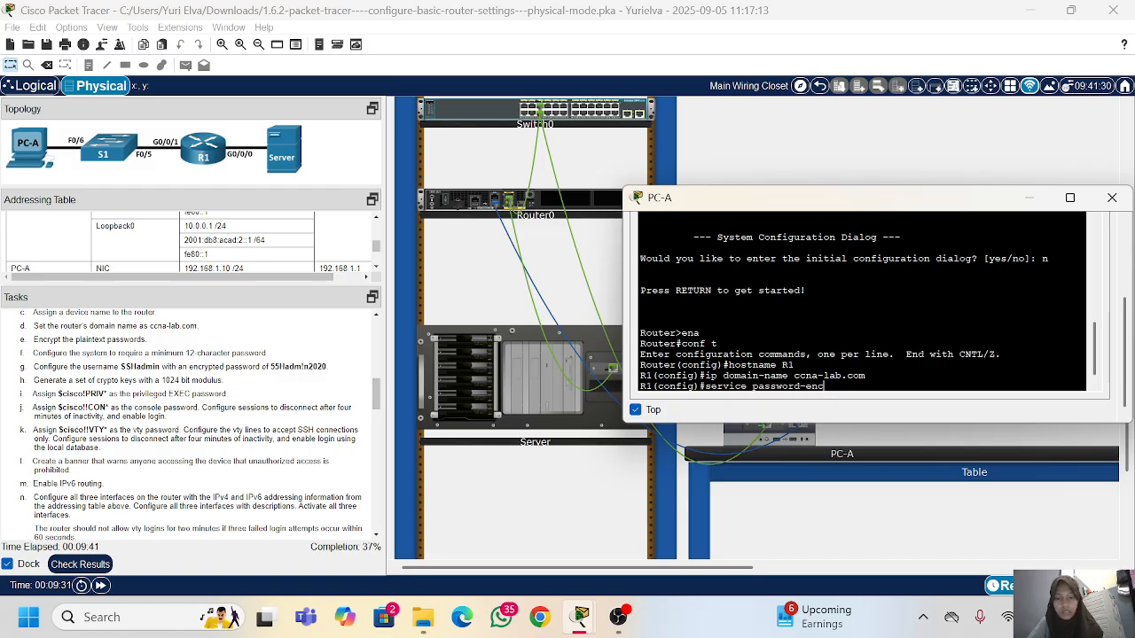
{"action": "type", "text": "ryption"}
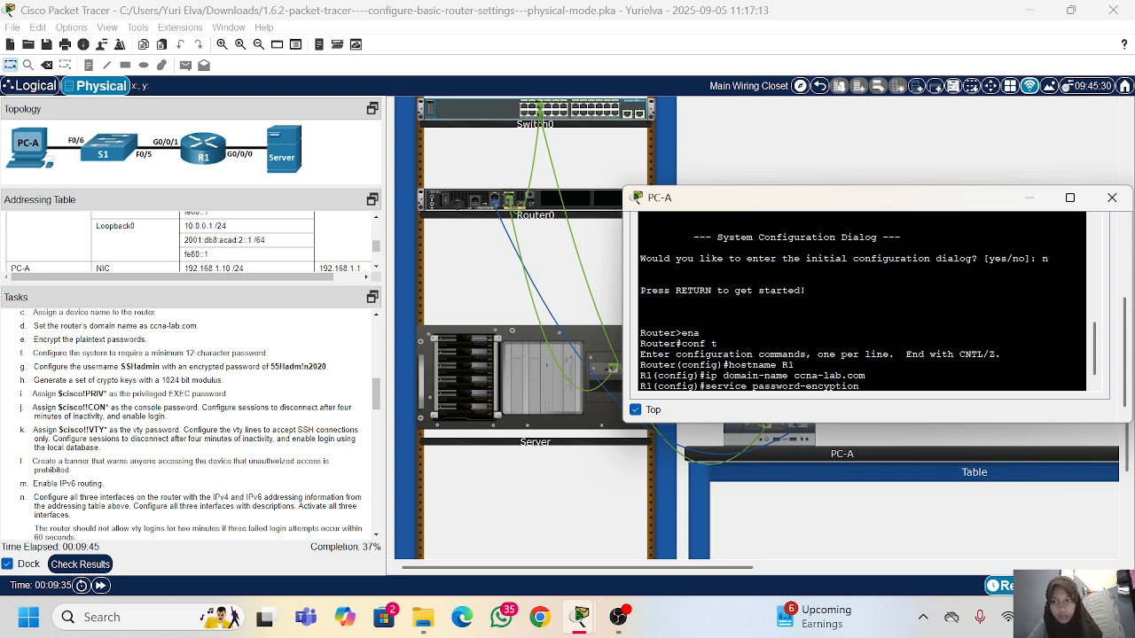
{"action": "key", "text": "Return"}
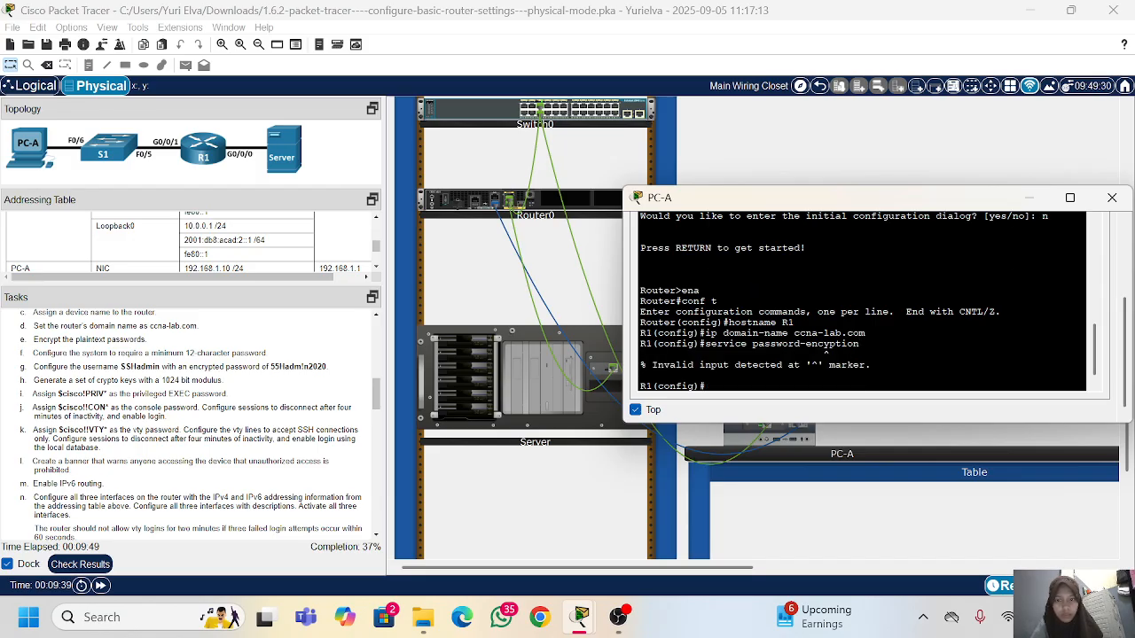
{"action": "key", "text": "Up"}
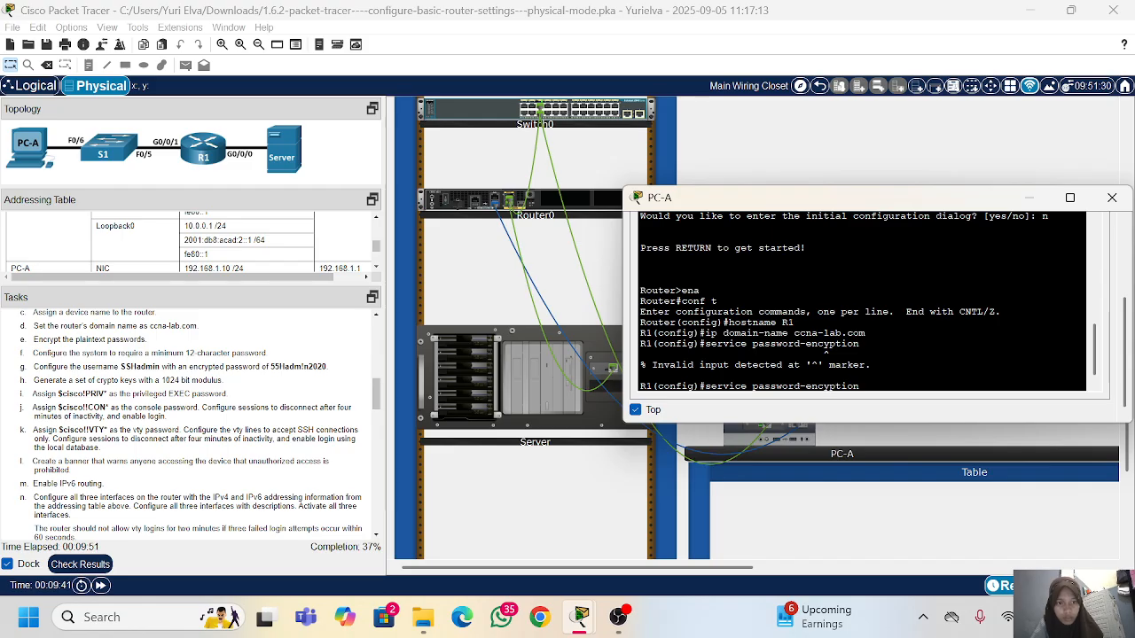
{"action": "type", "text": "r"}
{"action": "key", "text": "Return"}
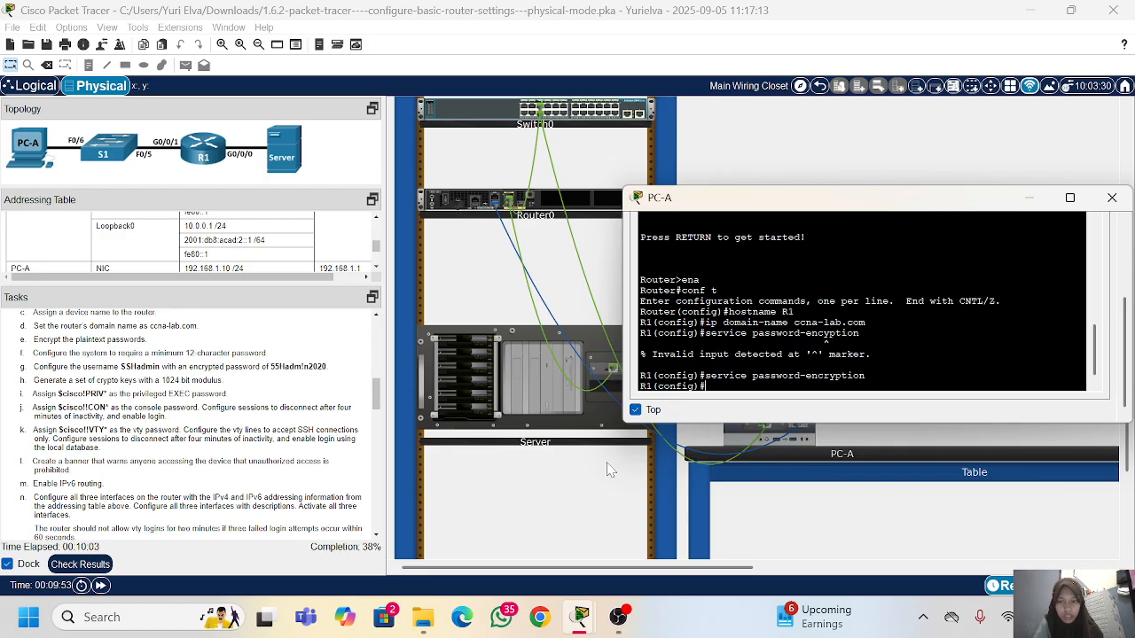
Step: Require passwords of at least 12 characters on the router with security password min-length 12
{"action": "type", "text": "cur"}
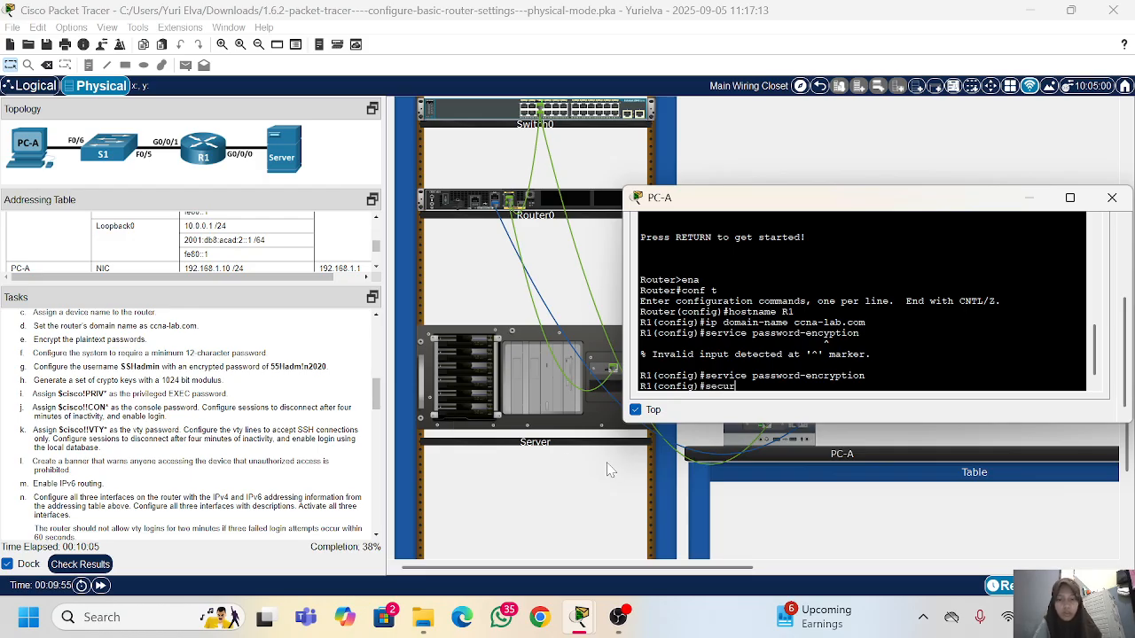
{"action": "type", "text": "yti"}
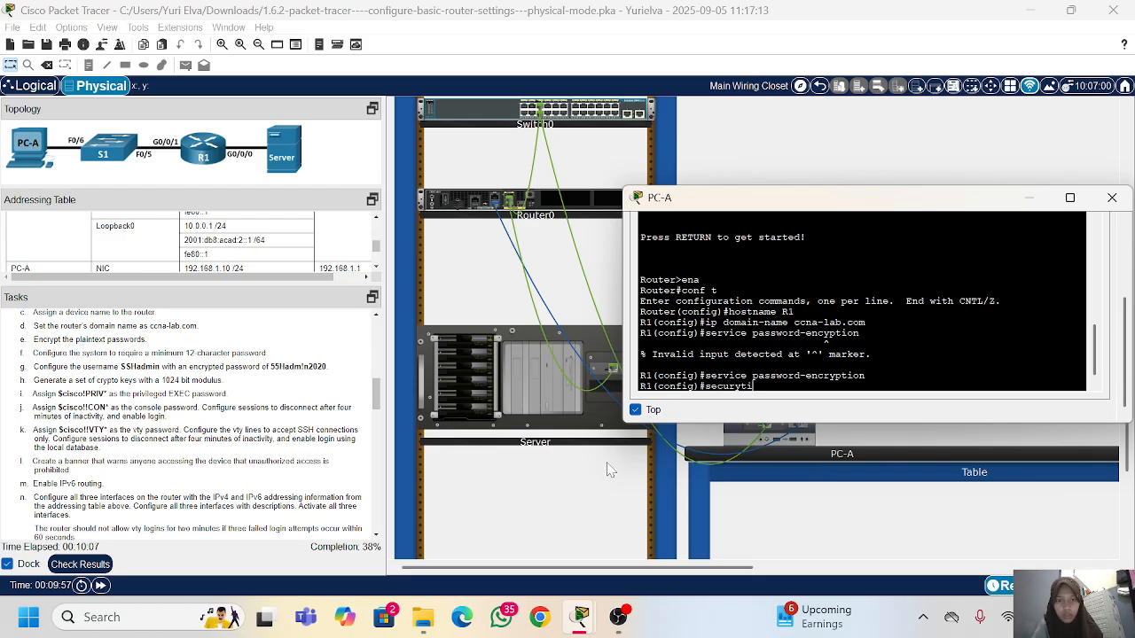
{"action": "key", "text": "BackSpace"}
{"action": "key", "text": "BackSpace"}
{"action": "key", "text": "BackSpace"}
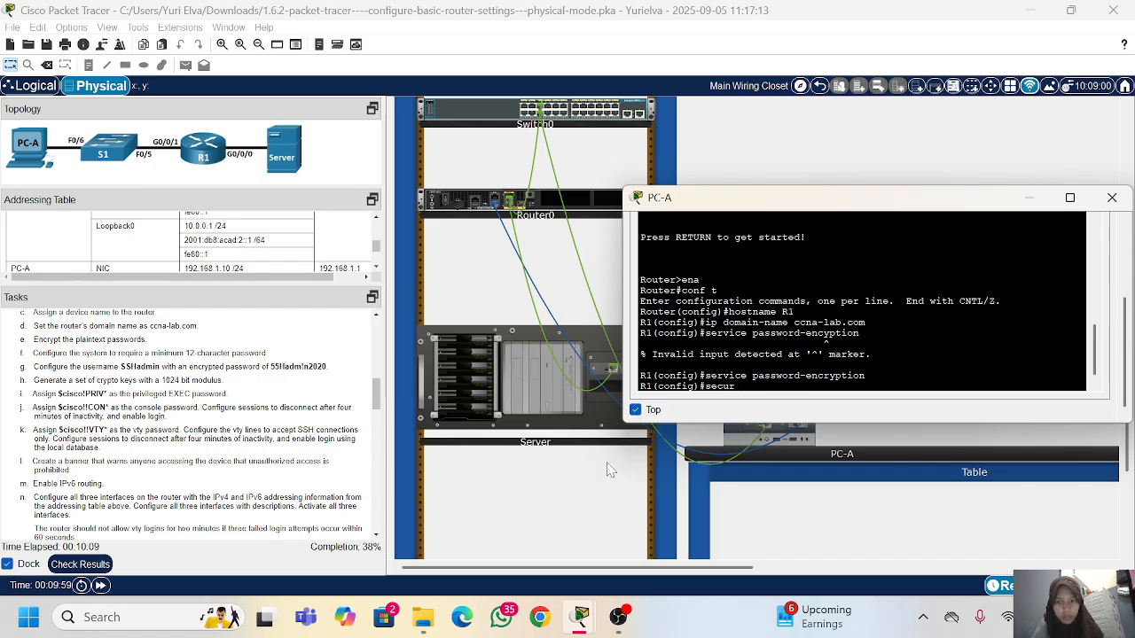
{"action": "type", "text": "ity"}
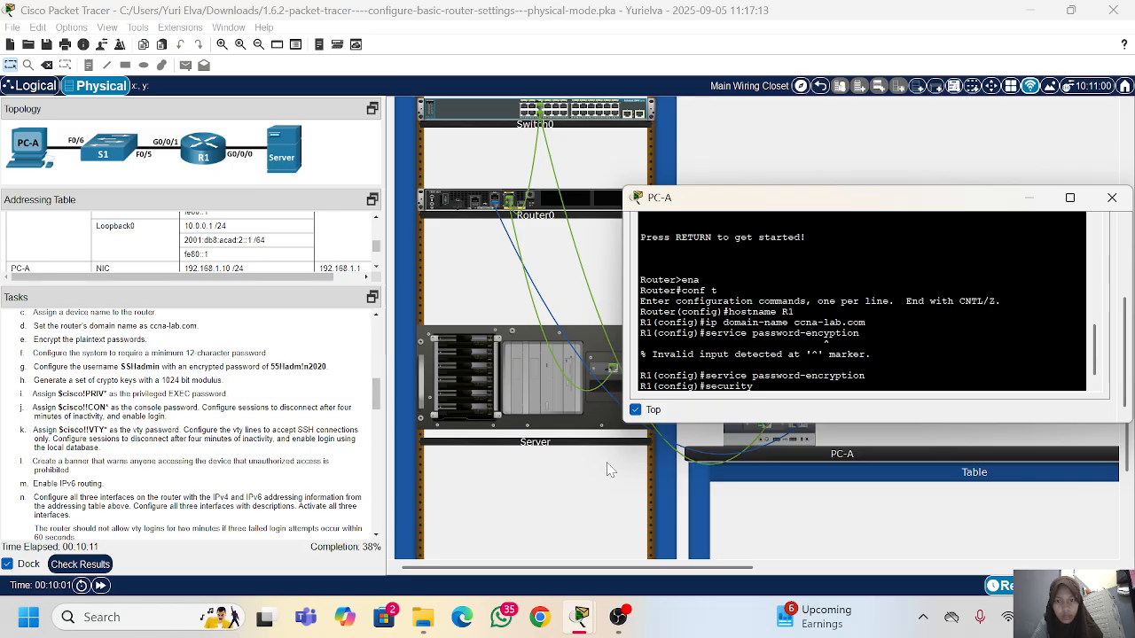
{"action": "type", "text": " password"}
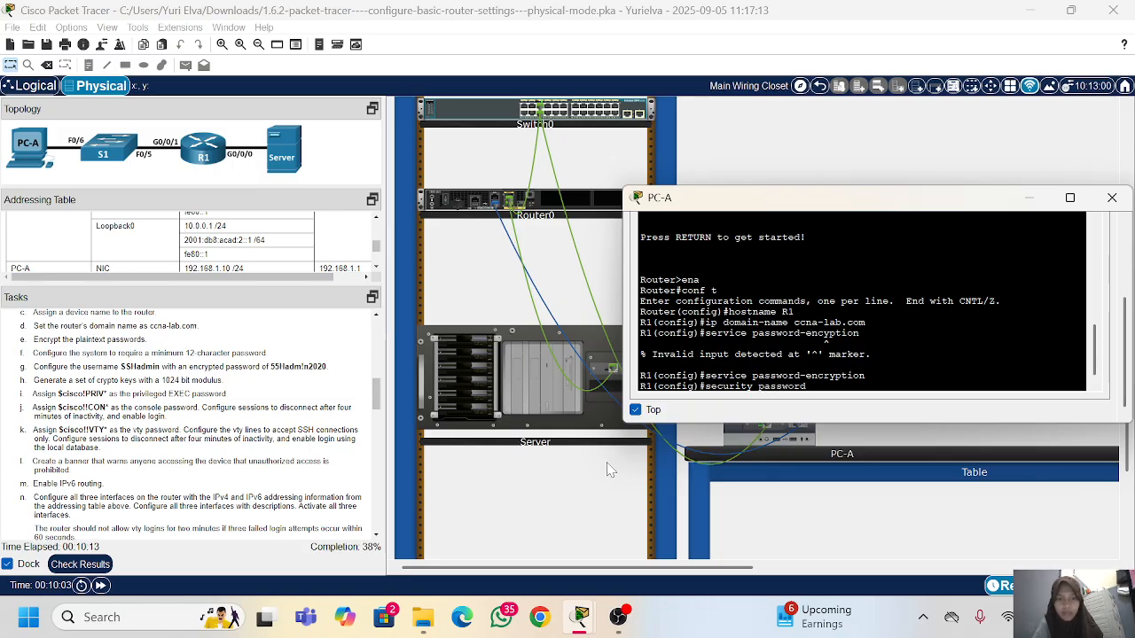
{"action": "type", "text": " min"}
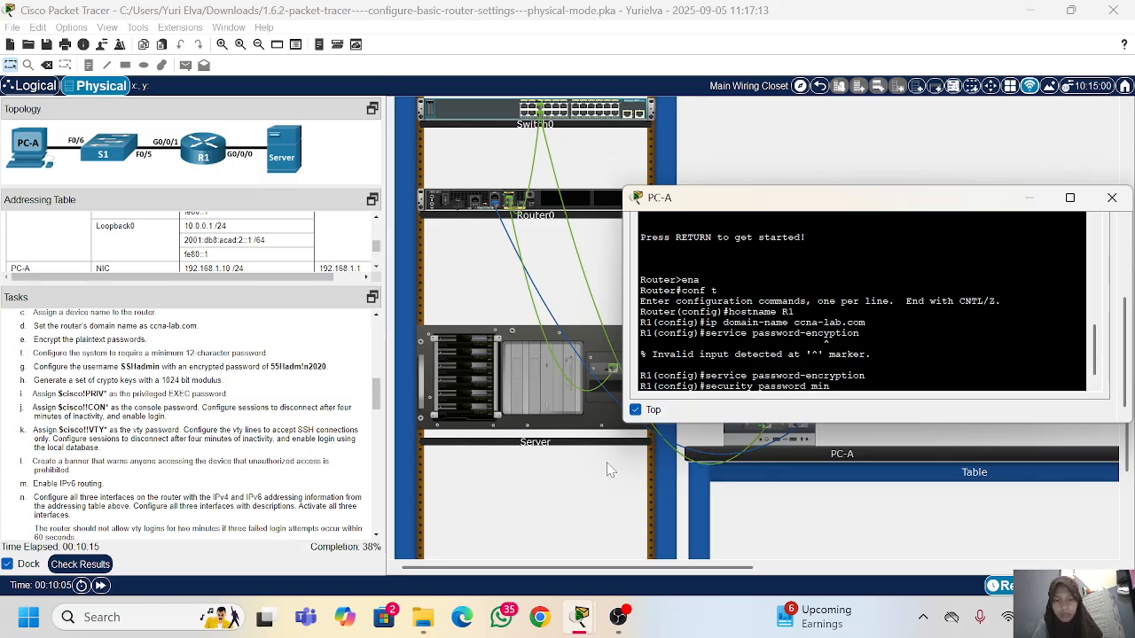
{"action": "type", "text": "-lenghtth 12"}
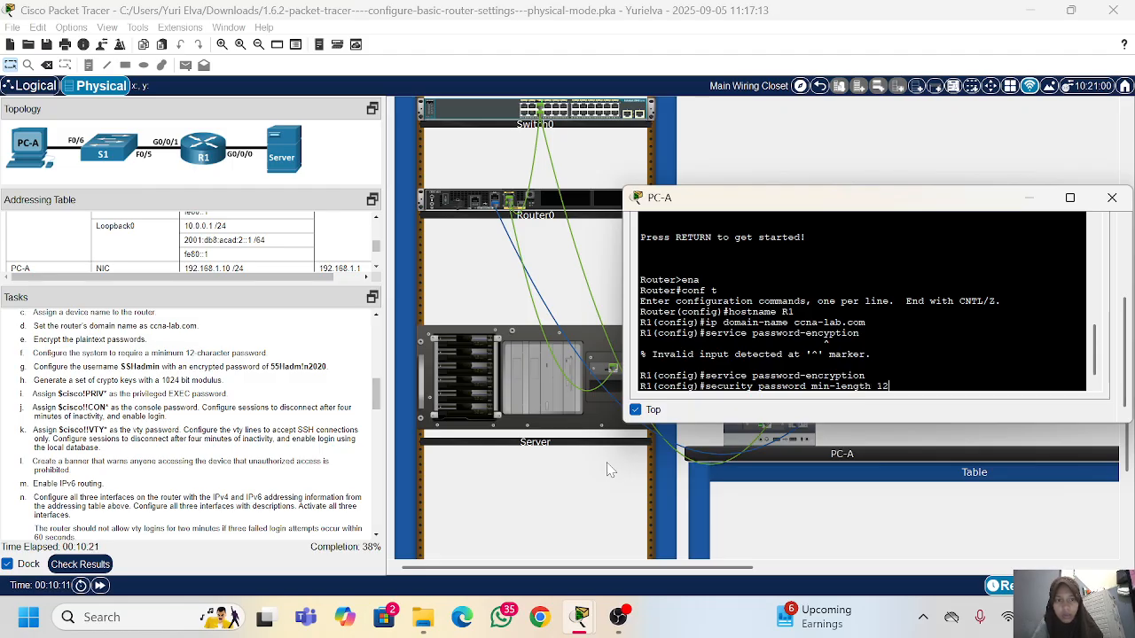
{"action": "key", "text": "Return"}
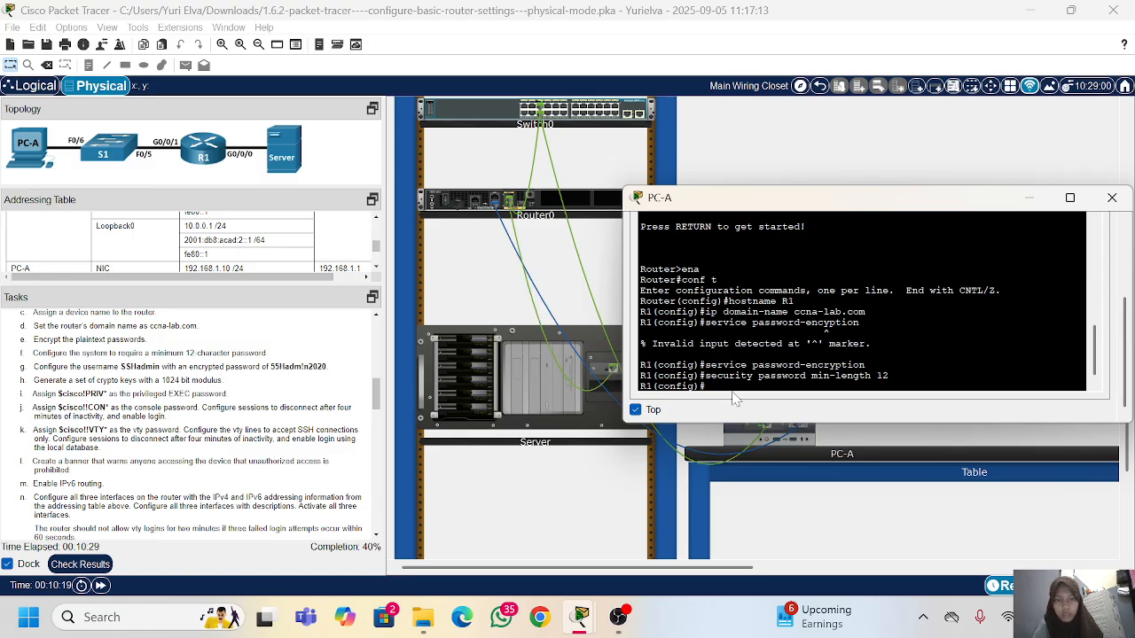
Step: Create the local user SSHadmin on the router with the encrypted secret password given in the task list
{"action": "type", "text": "username"}
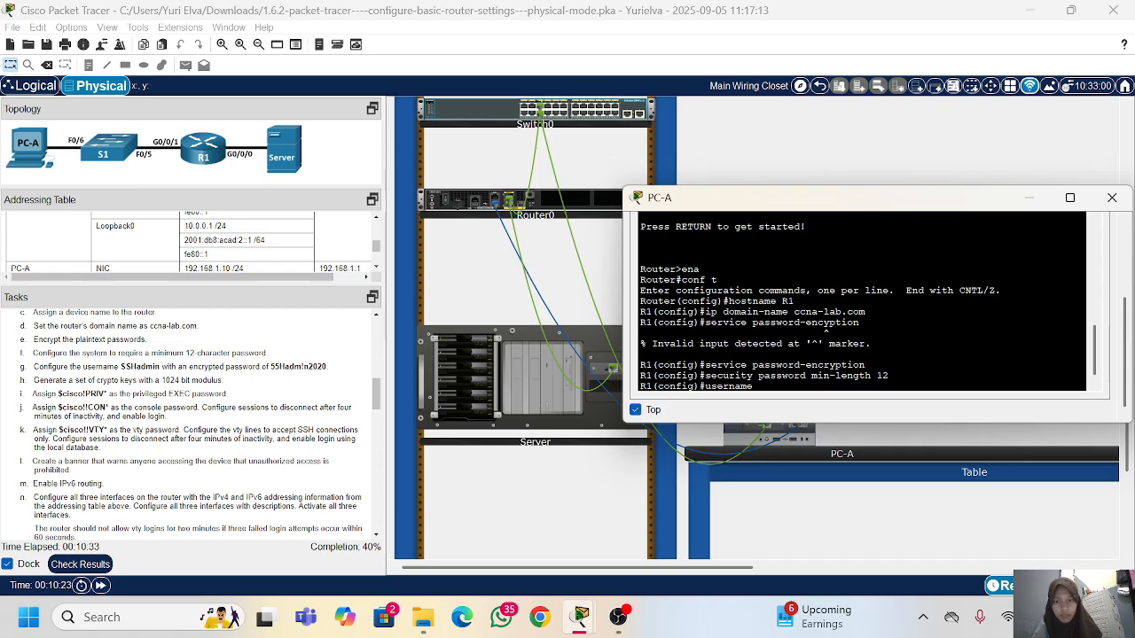
{"action": "type", "text": " SSH"}
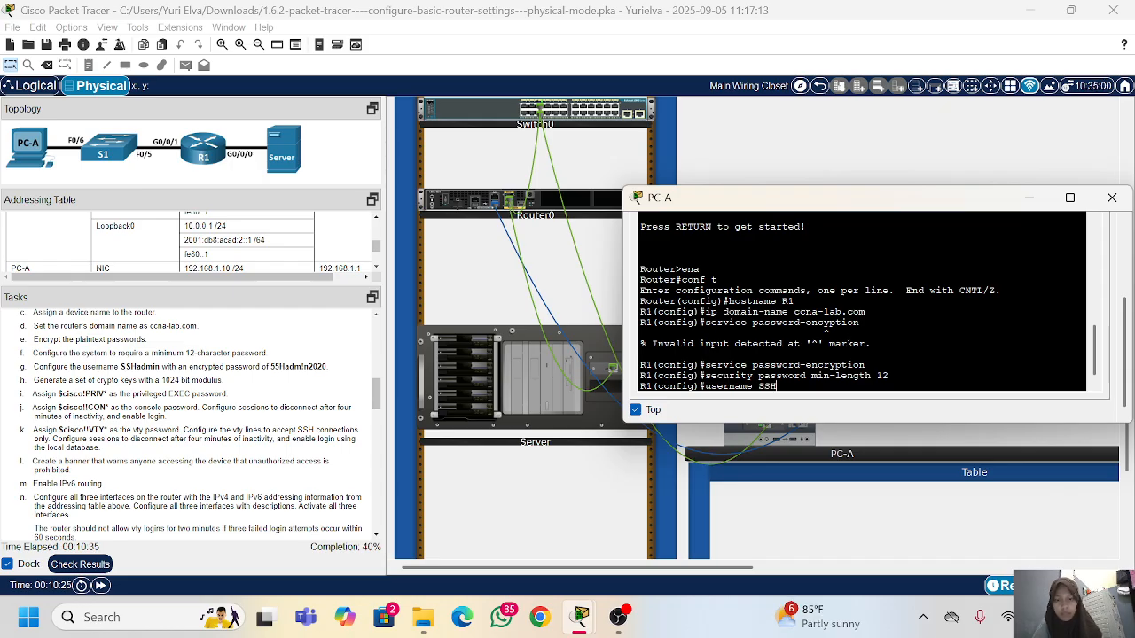
{"action": "type", "text": "admin secret 55Hadmin"}
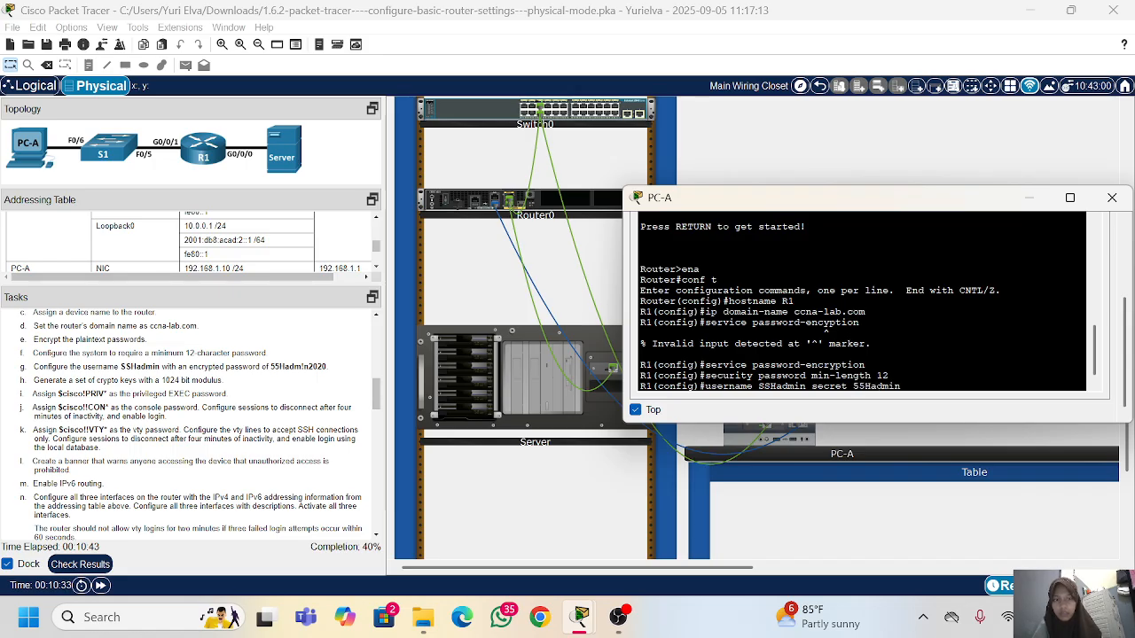
{"action": "key", "text": "BackSpace"}
{"action": "key", "text": "BackSpace"}
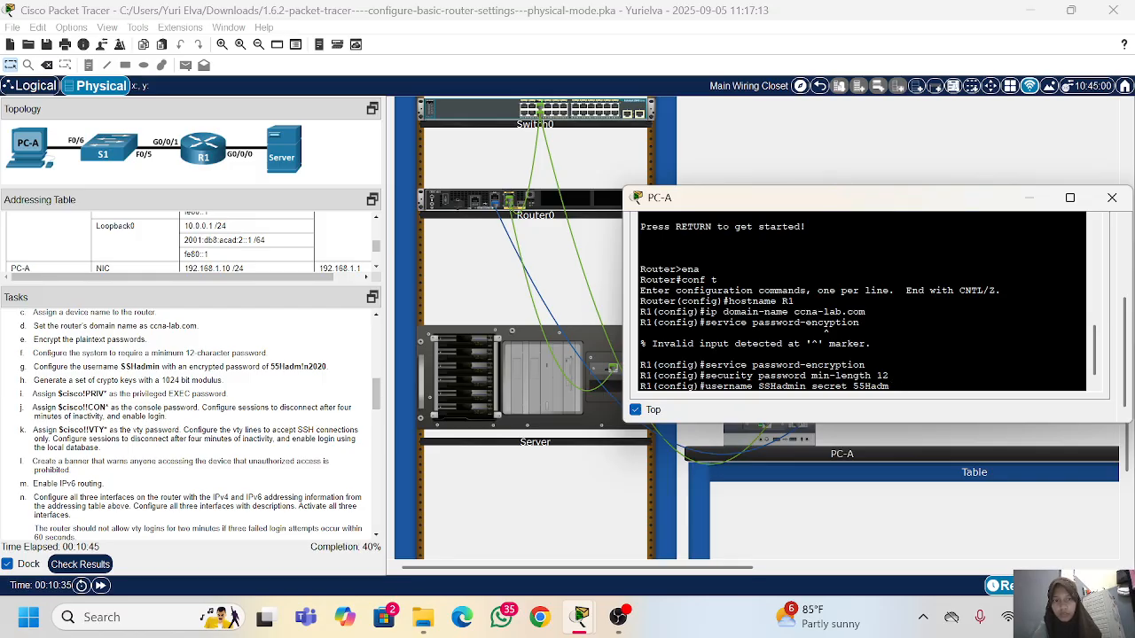
{"action": "type", "text": "!n"}
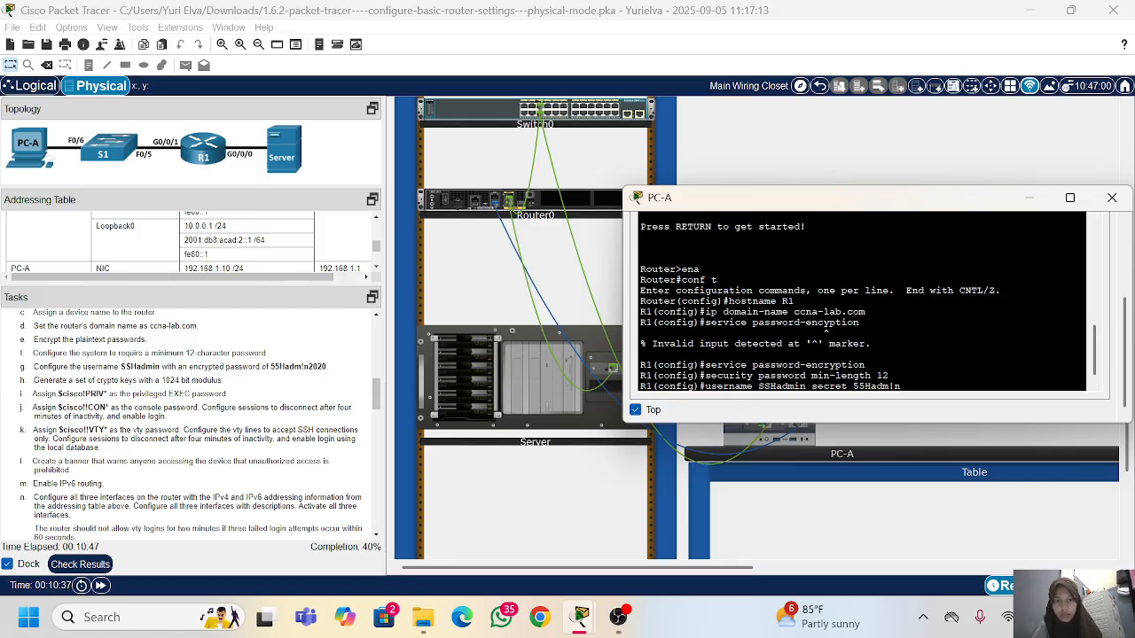
{"action": "type", "text": "2020"}
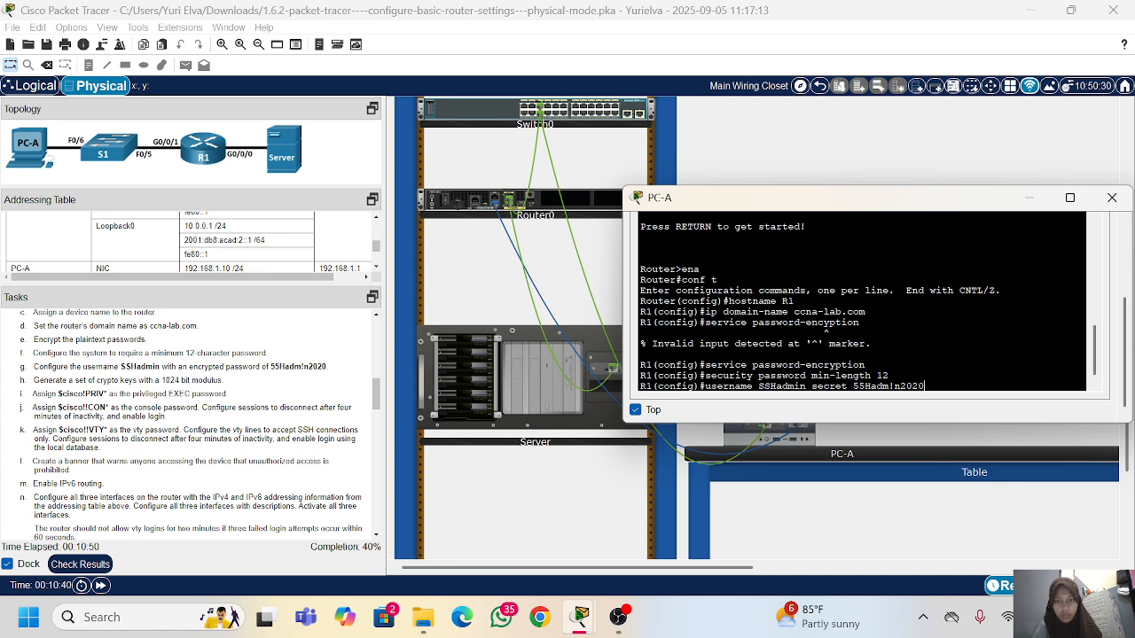
{"action": "key", "text": "Return"}
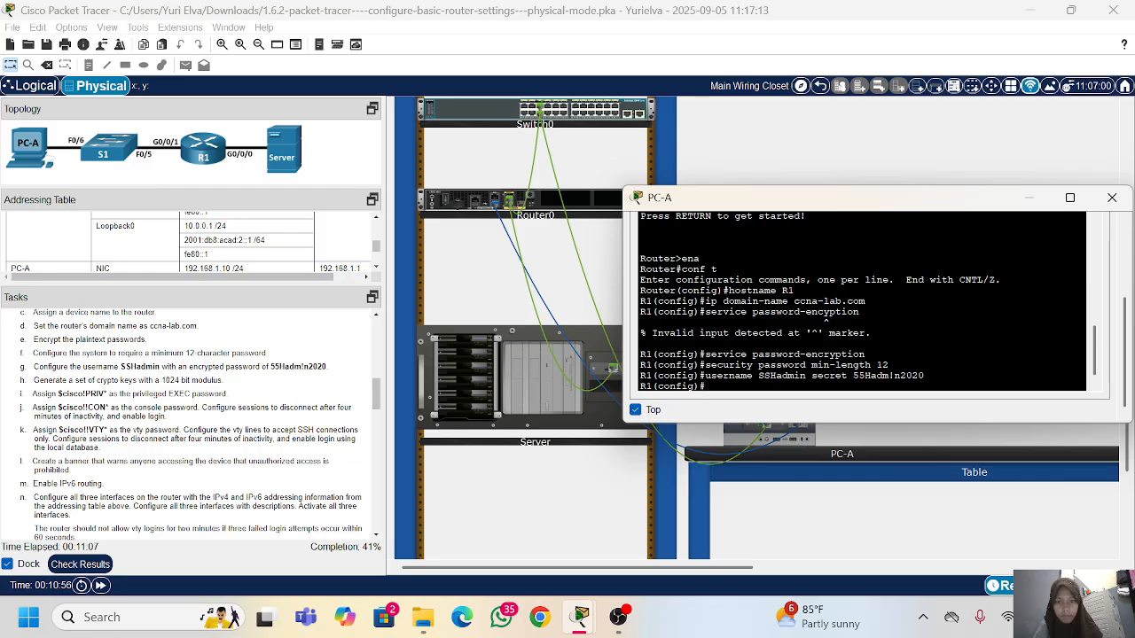
Step: Generate the router's RSA key pair with crypto key generate rsa, using a 1024-bit modulus
{"action": "type", "text": "rypto ke"}
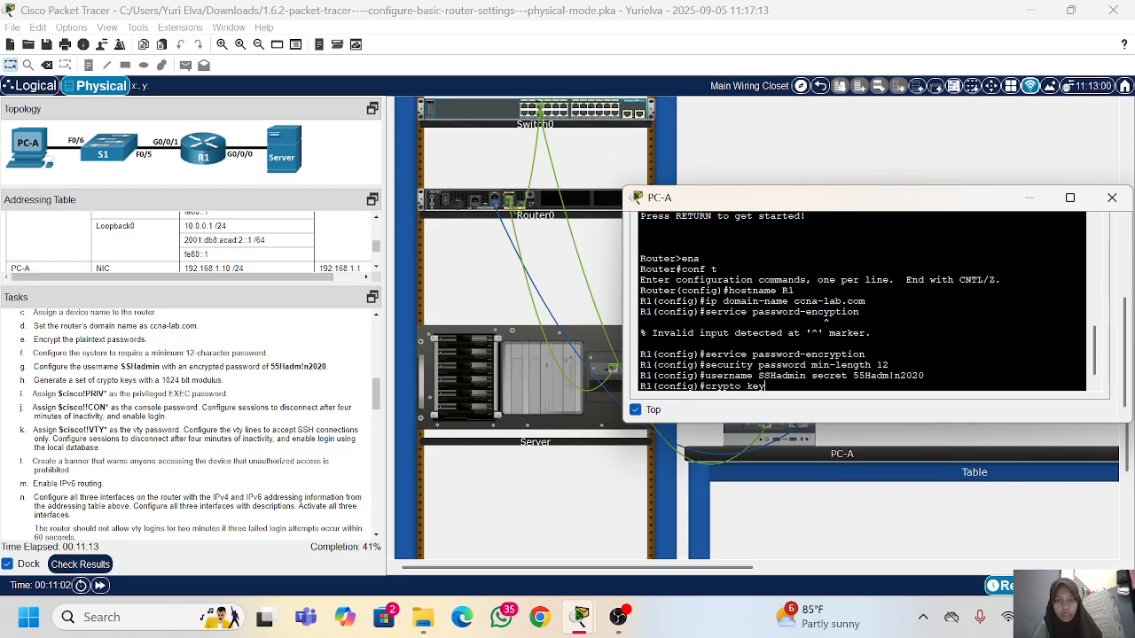
{"action": "type", "text": "y gener"}
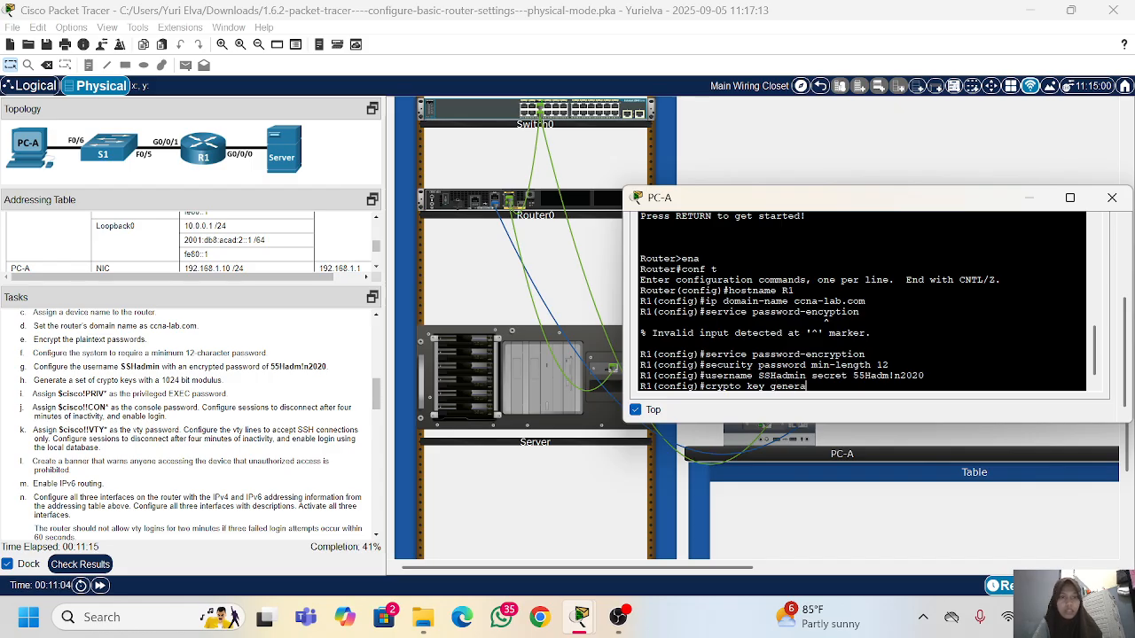
{"action": "type", "text": "at"}
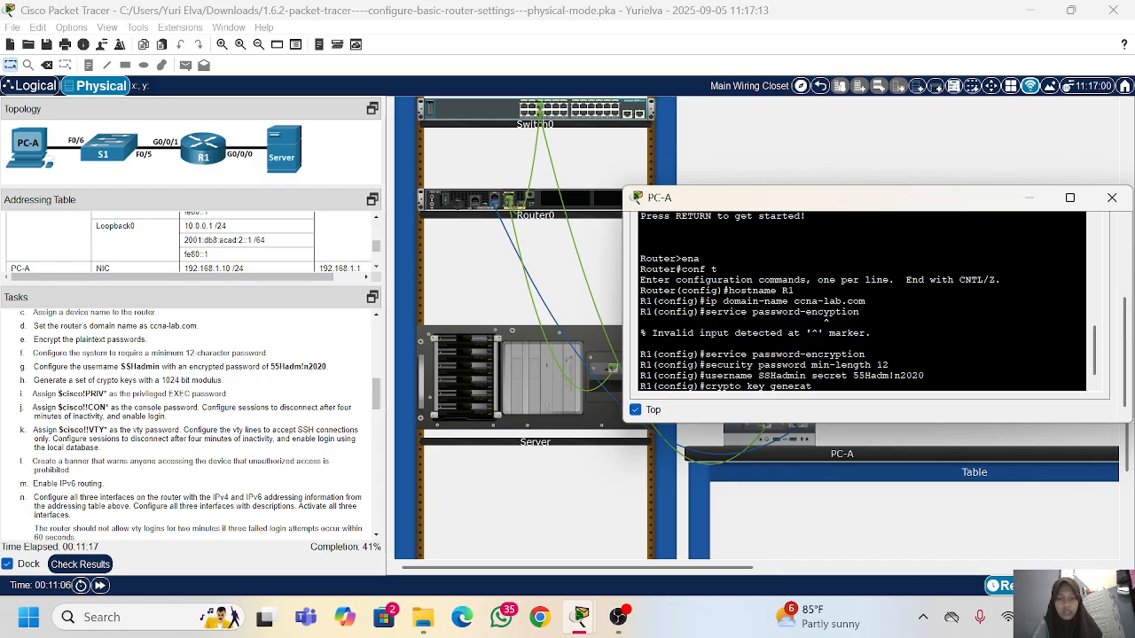
{"action": "type", "text": "e rd\\sa"}
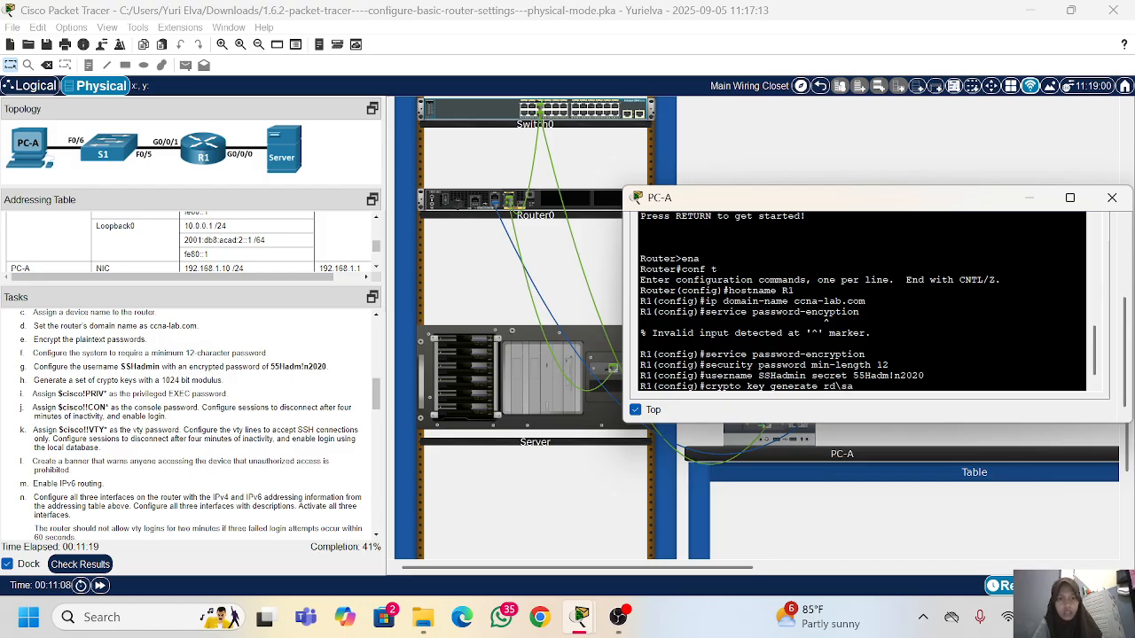
{"action": "key", "text": "BackSpace"}
{"action": "key", "text": "BackSpace"}
{"action": "key", "text": "BackSpace"}
{"action": "key", "text": "BackSpace"}
{"action": "type", "text": "sa"}
{"action": "key", "text": "Return"}
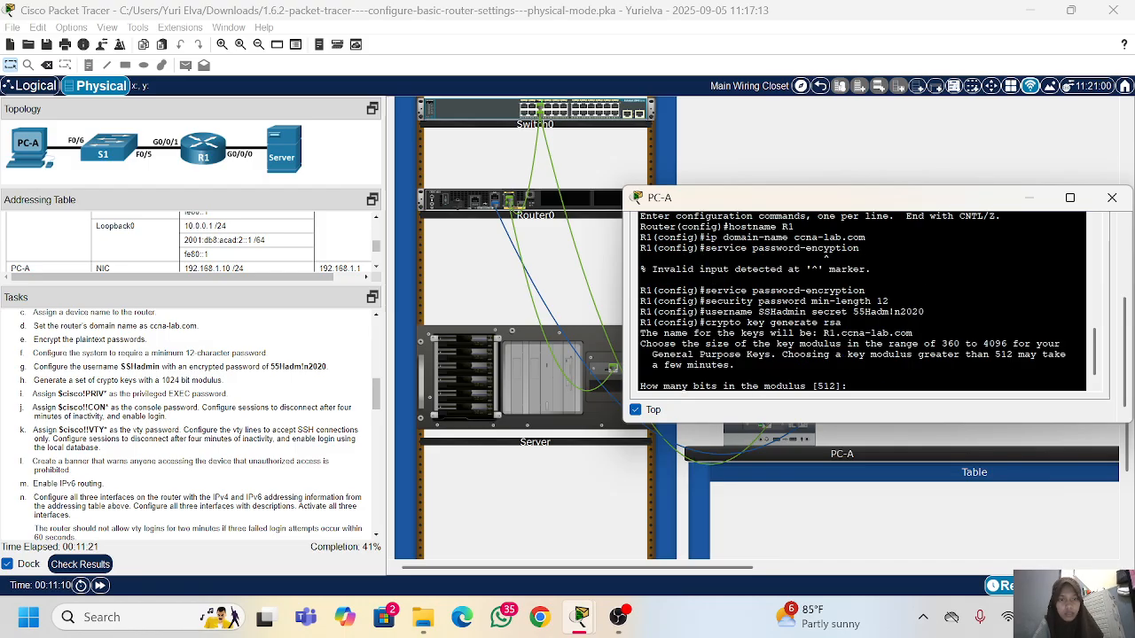
{"action": "type", "text": "102"}
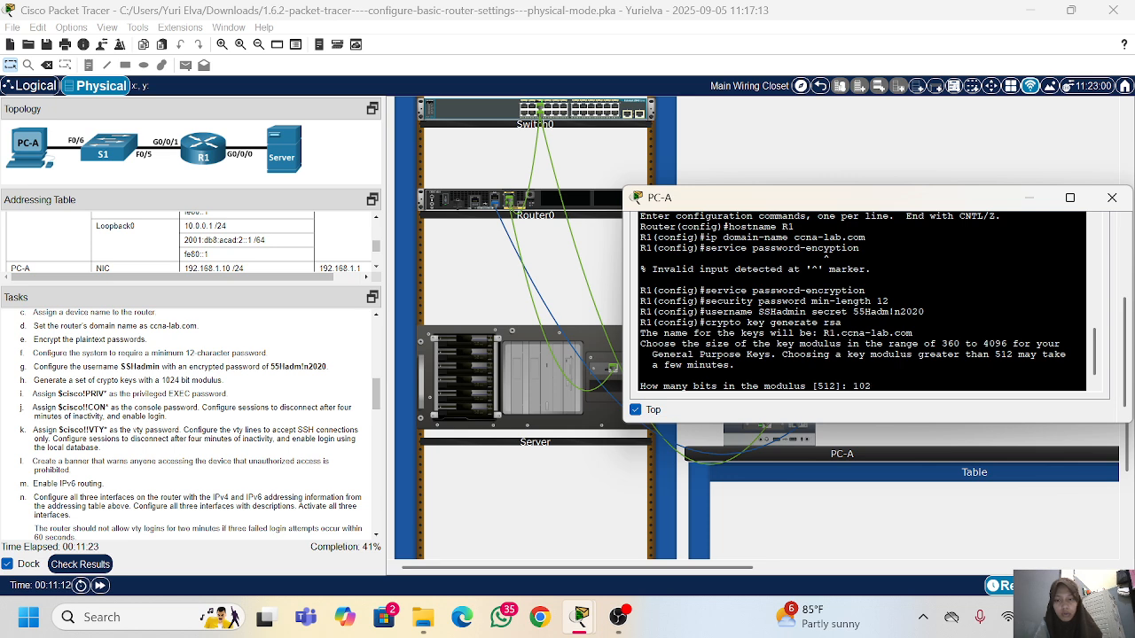
{"action": "type", "text": "4"}
{"action": "key", "text": "Return"}
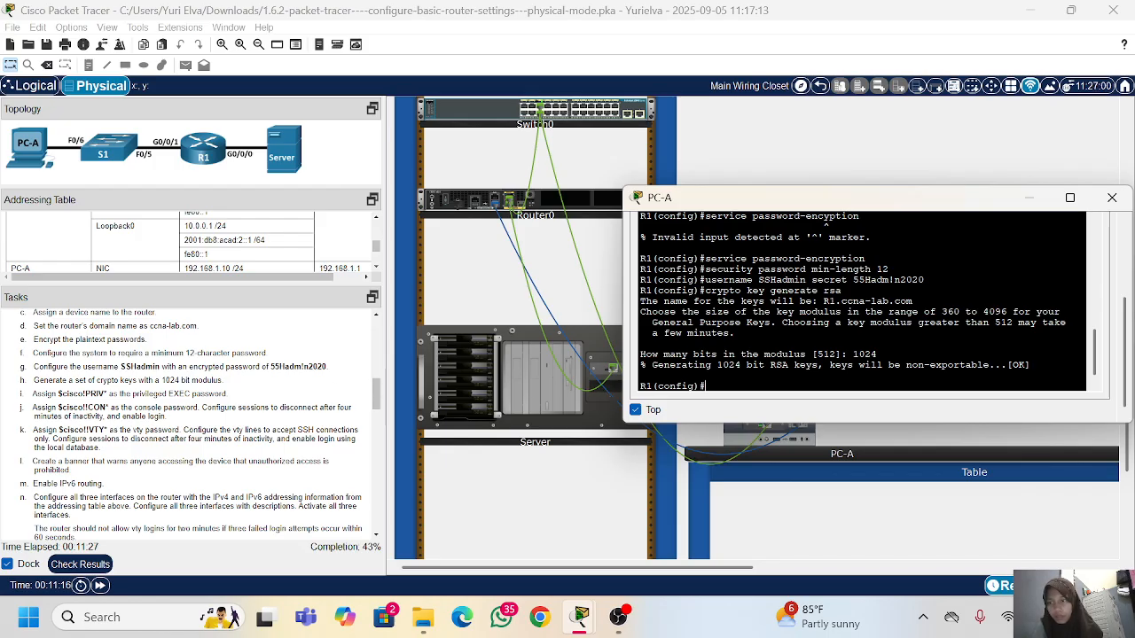
Step: Assign the privileged EXEC password with enable secret, copying the password from the task list
{"action": "scroll", "coordinate": [190, 417], "scroll_direction": "down", "scroll_amount": 1}
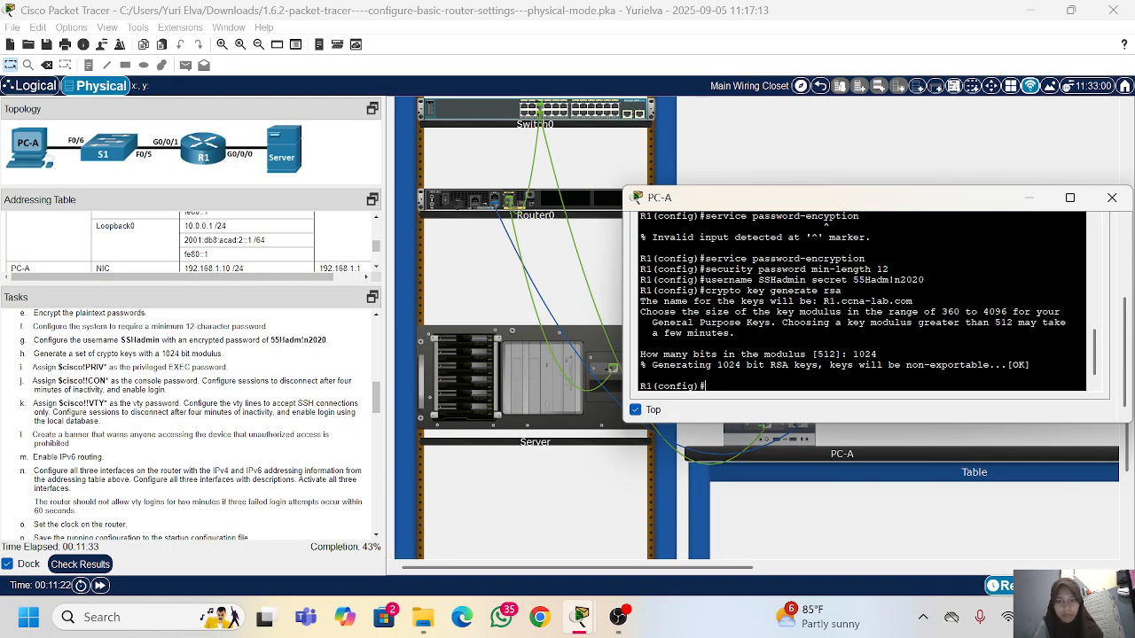
{"action": "type", "text": "enable"}
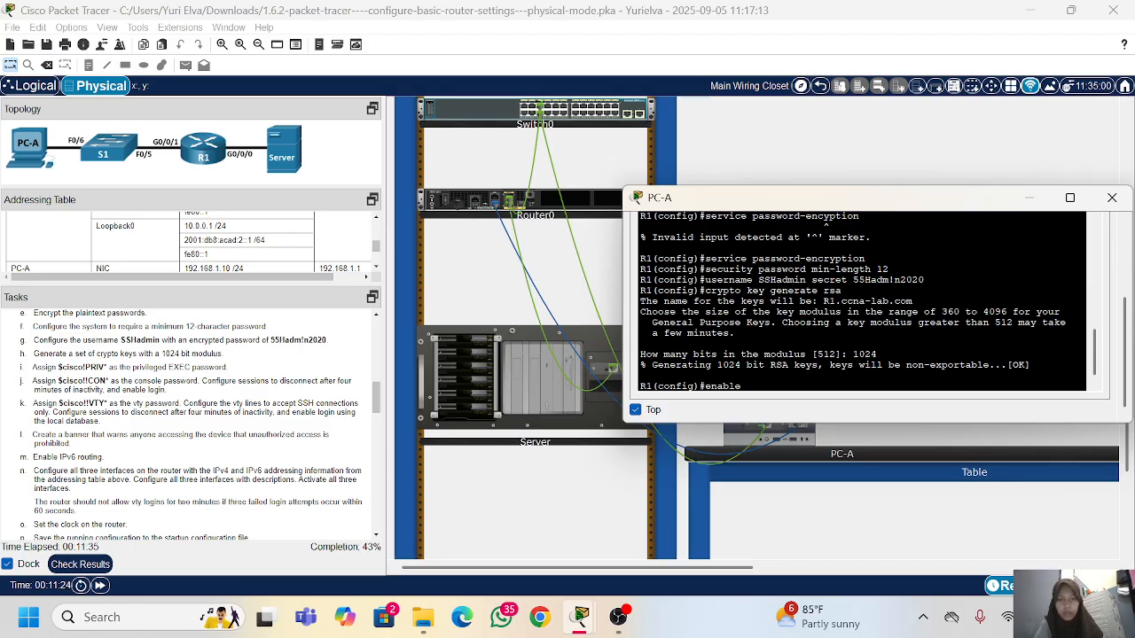
{"action": "type", "text": " secret"}
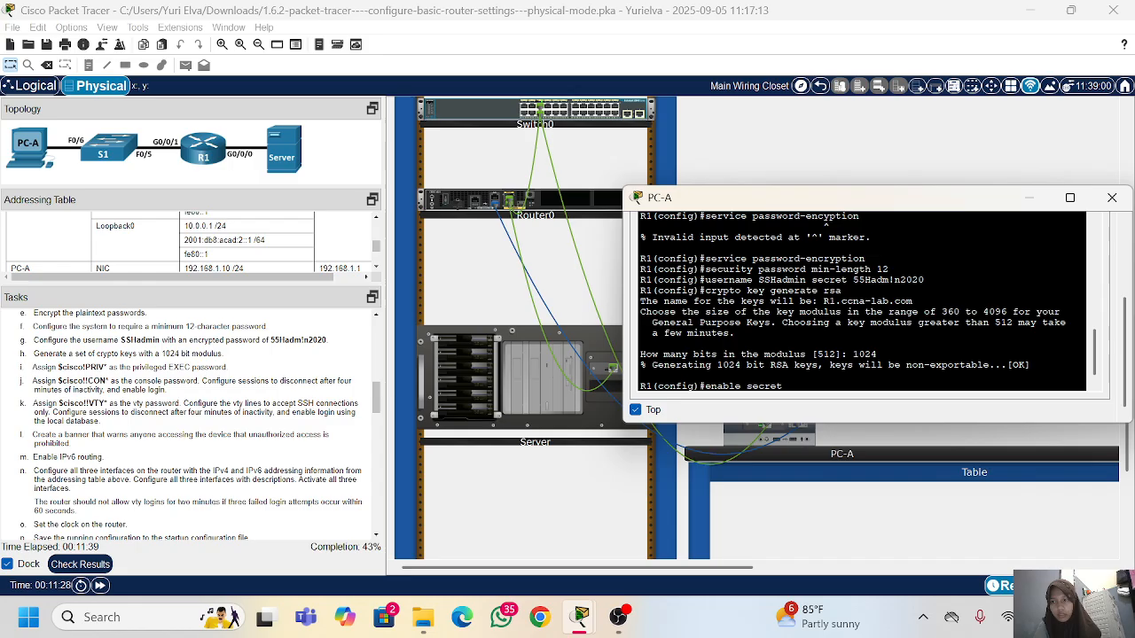
{"action": "left_click_drag", "start_coordinate": [108, 367], "coordinate": [58, 368]}
{"action": "right_click", "coordinate": [59, 368]}
{"action": "left_click", "coordinate": [90, 383]}
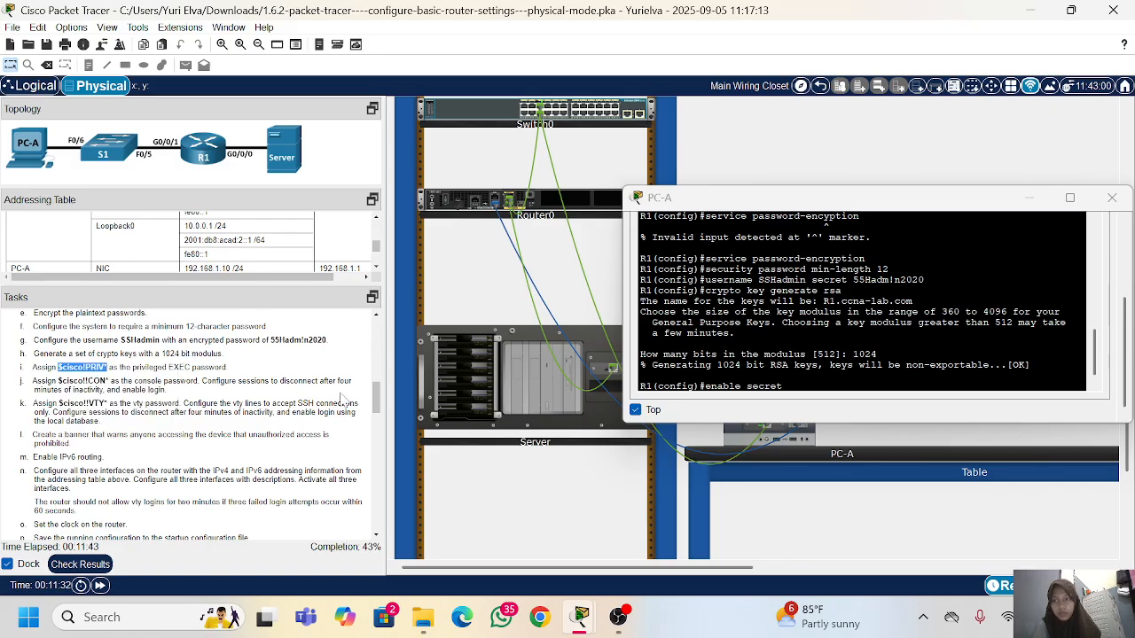
{"action": "right_click", "coordinate": [769, 372]}
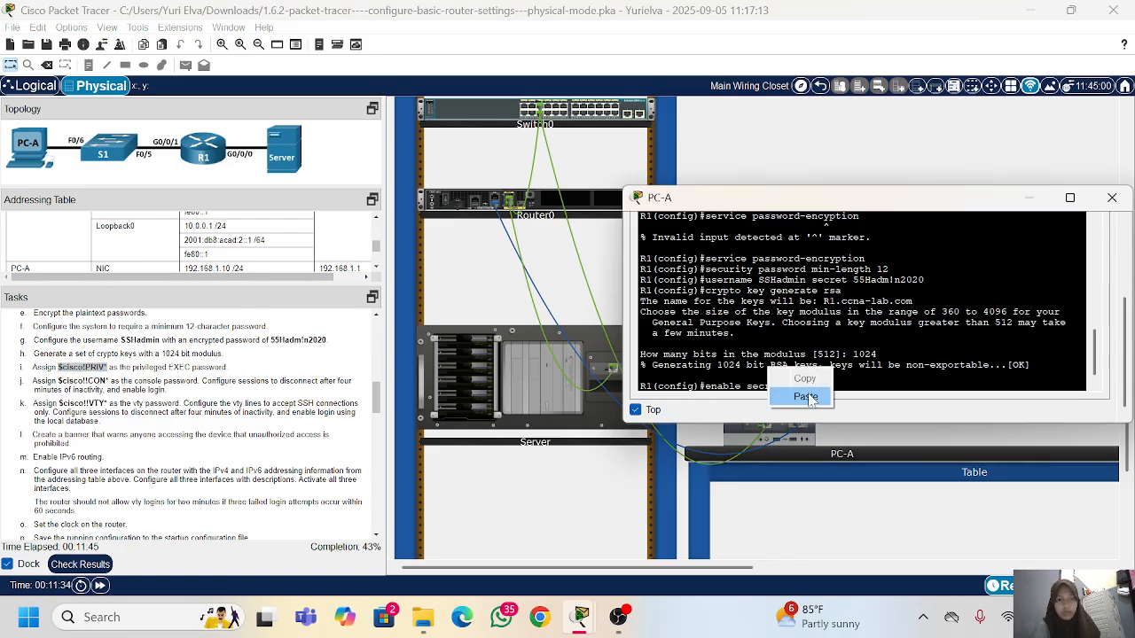
{"action": "left_click", "coordinate": [806, 396]}
{"action": "key", "text": "Return"}
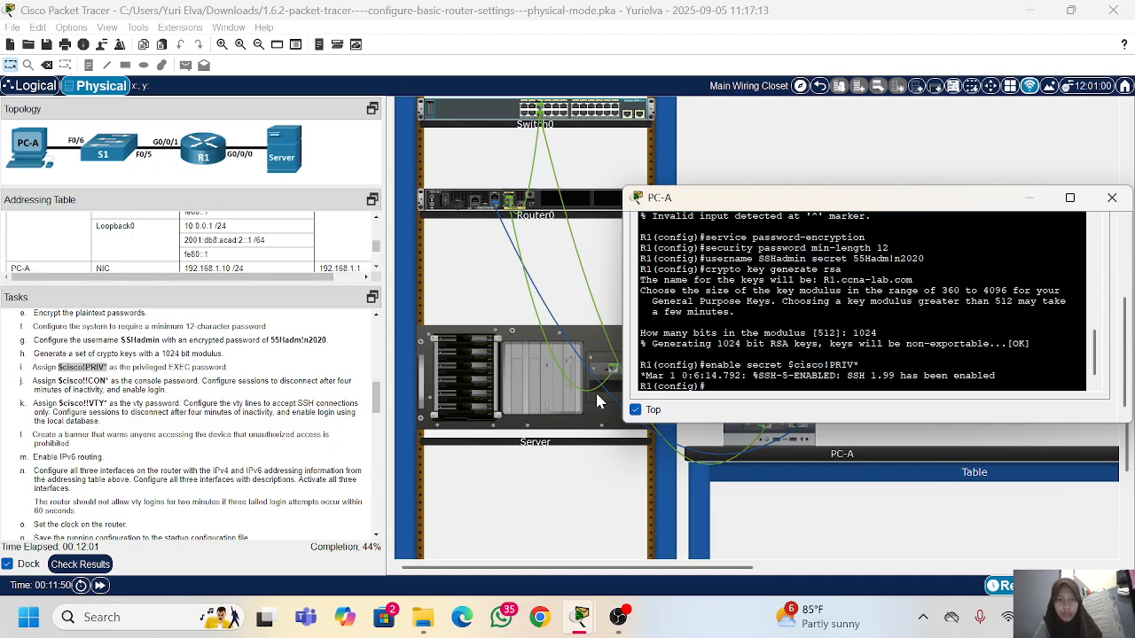
Step: Enter line con 0 configuration and assign the console password copied from the task list
{"action": "type", "text": "line con"}
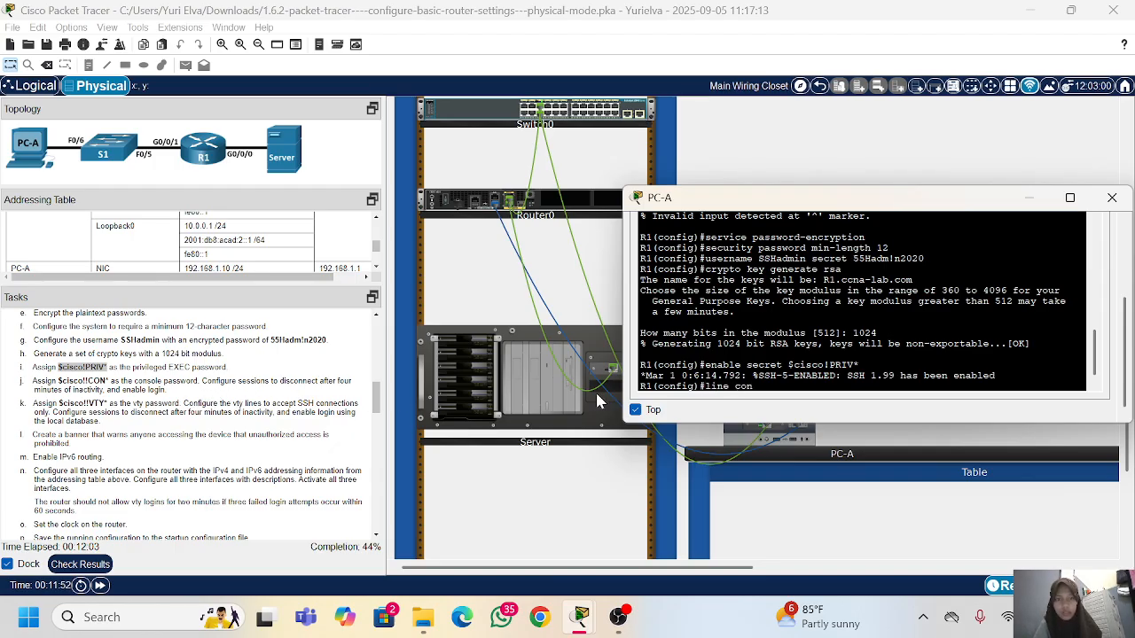
{"action": "type", "text": " 0"}
{"action": "key", "text": "Return"}
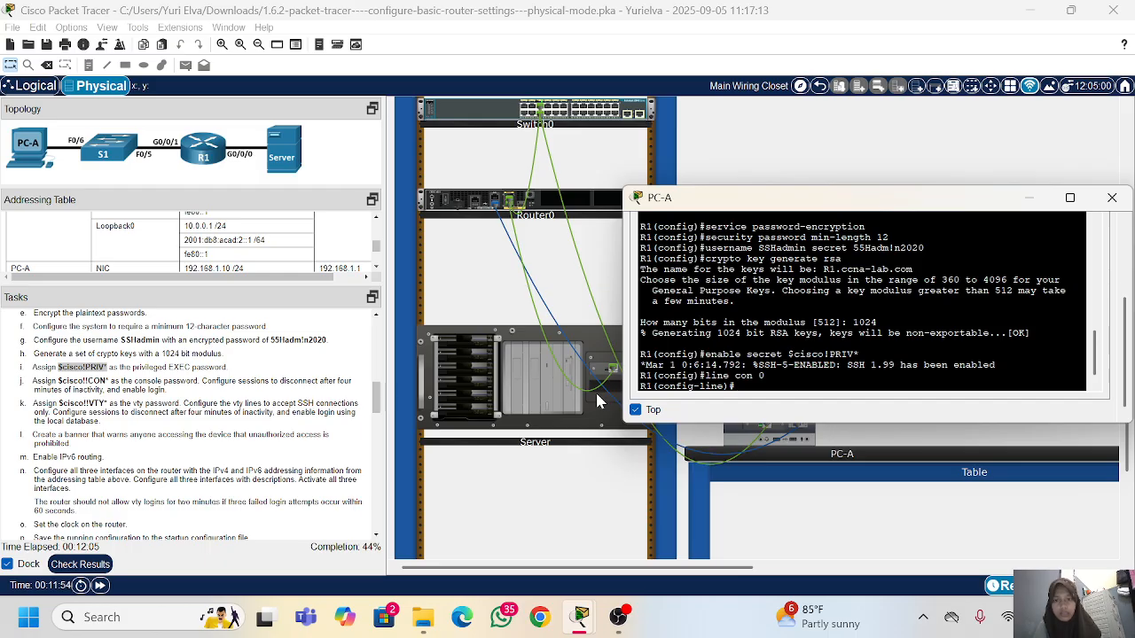
{"action": "type", "text": "password"}
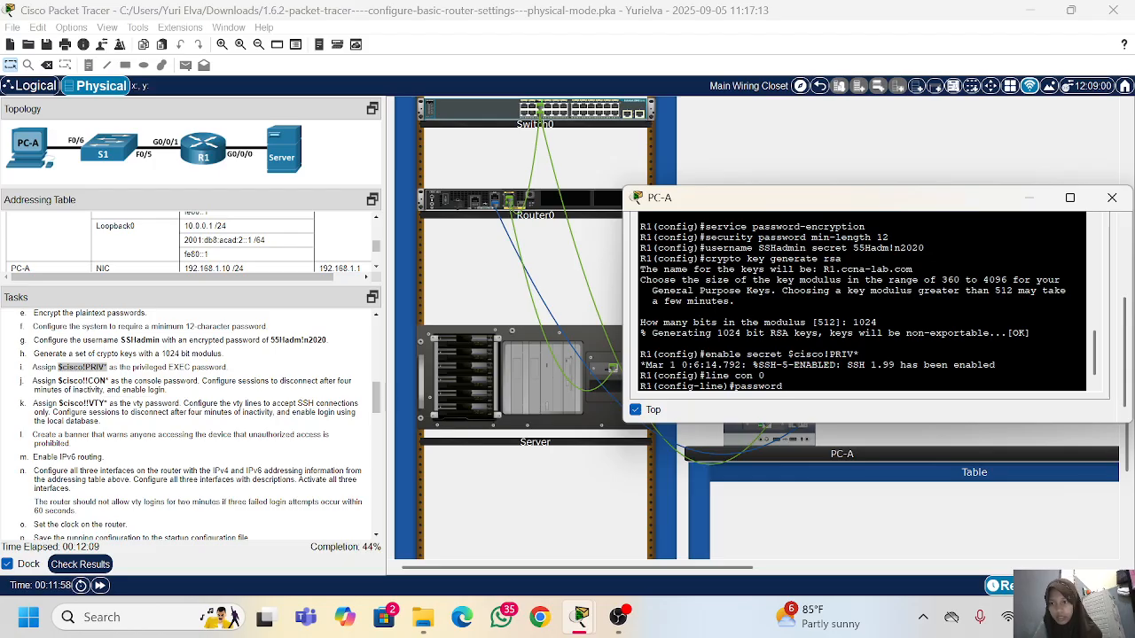
{"action": "left_click_drag", "start_coordinate": [108, 381], "coordinate": [58, 381]}
{"action": "right_click", "coordinate": [58, 382]}
{"action": "left_click", "coordinate": [78, 393]}
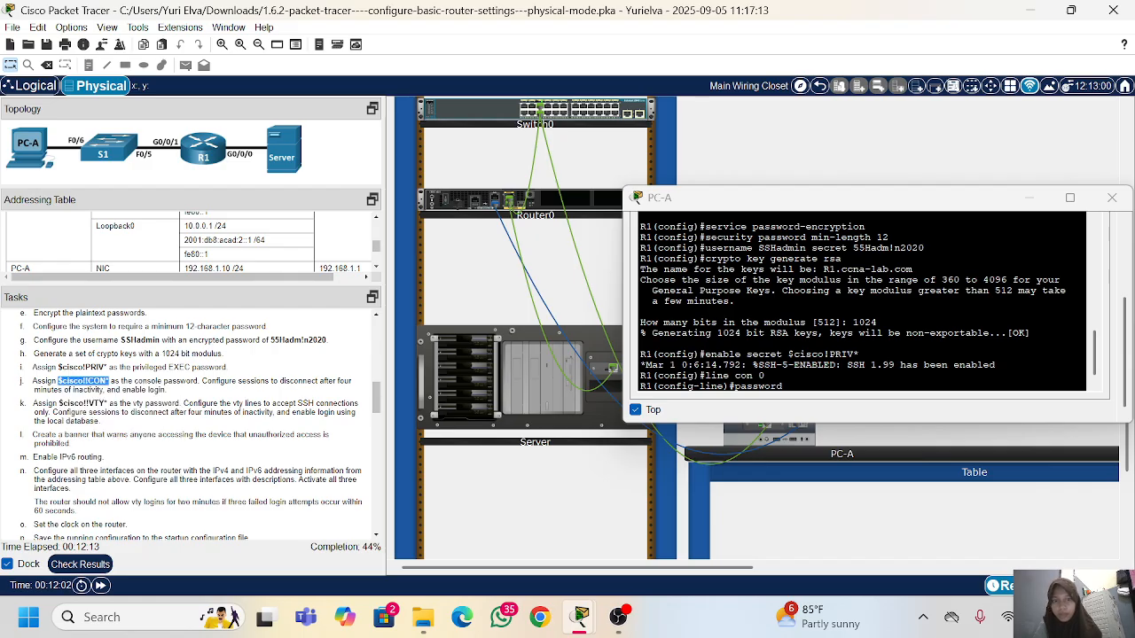
{"action": "left_click", "coordinate": [802, 377]}
{"action": "right_click", "coordinate": [803, 376]}
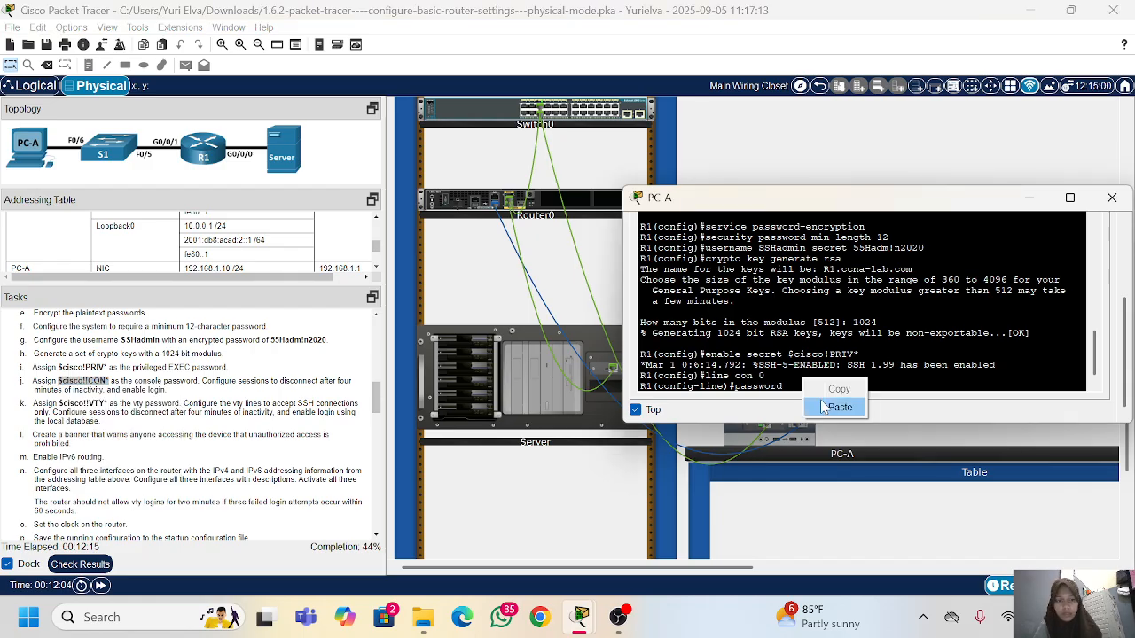
{"action": "left_click", "coordinate": [823, 407]}
{"action": "key", "text": "Return"}
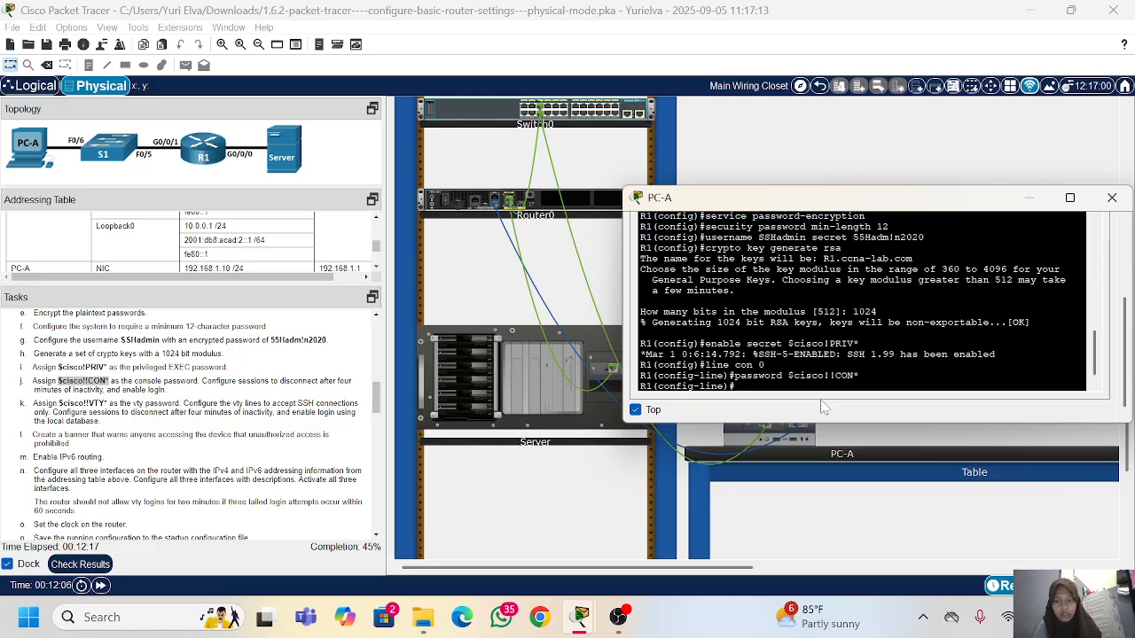
Step: Set the console line's inactivity timeout with exec-timeout 4 0 and enable login, returning to global configuration mode
{"action": "type", "text": "exec-timeout"}
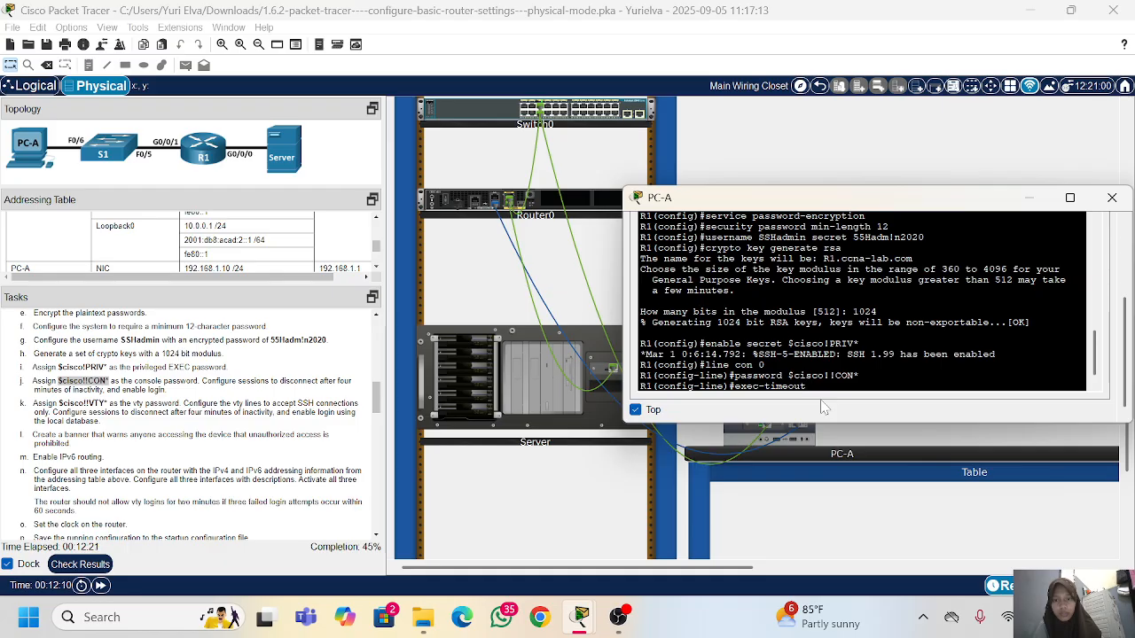
{"action": "type", "text": " 4 0"}
{"action": "key", "text": "Return"}
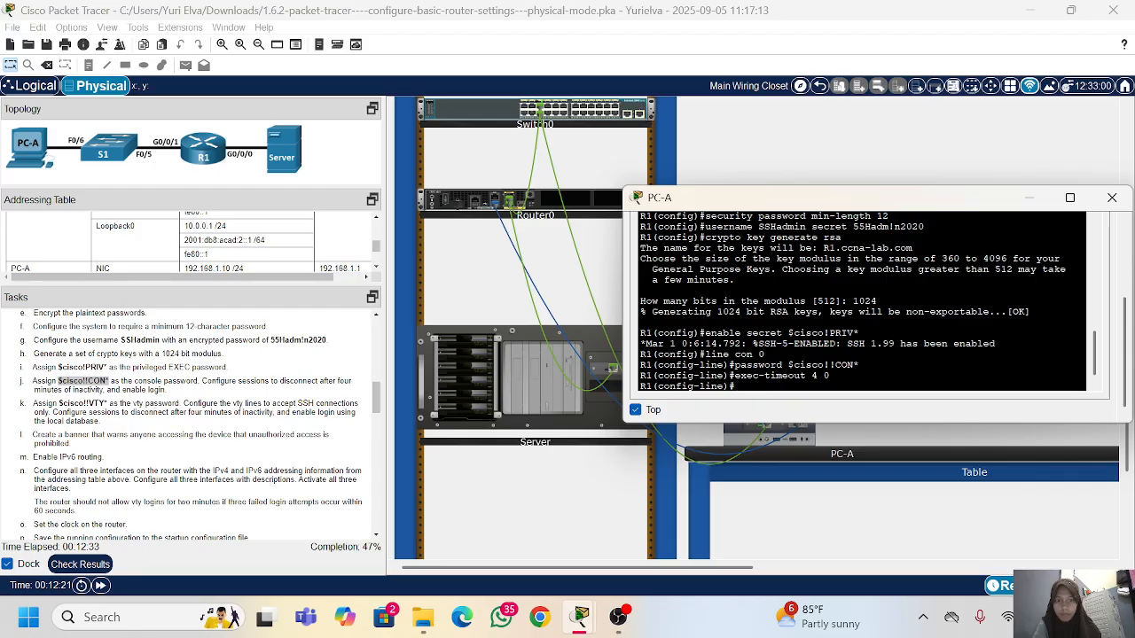
{"action": "type", "text": "login"}
{"action": "key", "text": "Return"}
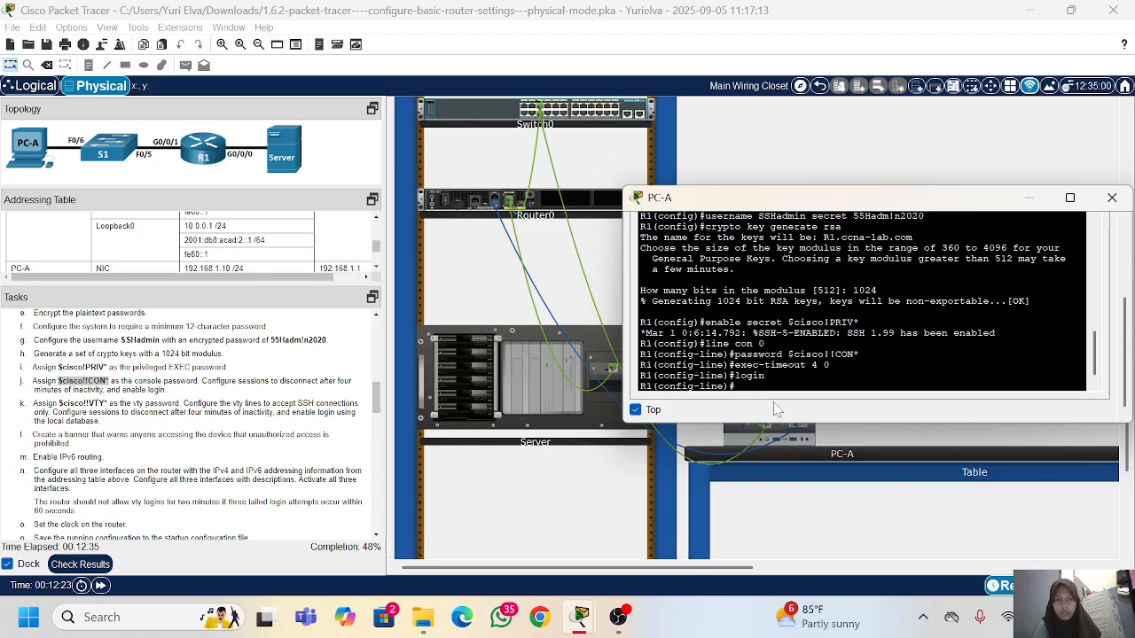
{"action": "type", "text": "exit"}
{"action": "key", "text": "Return"}
{"action": "key", "text": "Return"}
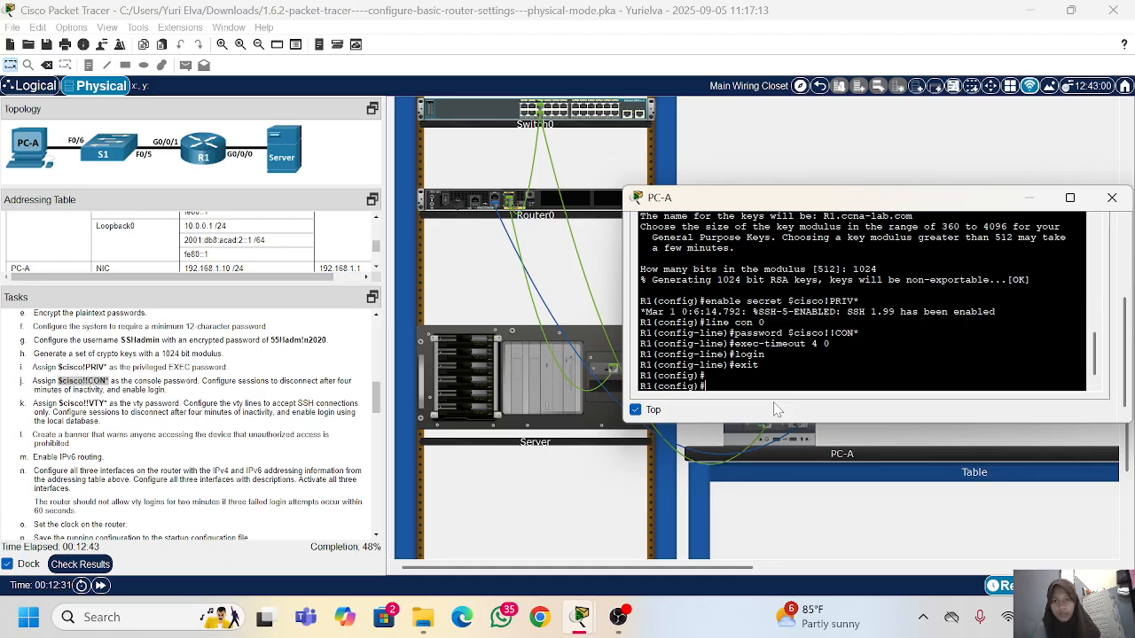
Step: Enter line vty 04 configuration and assign the vty password copied from the task list
{"action": "type", "text": "line vty 0"}
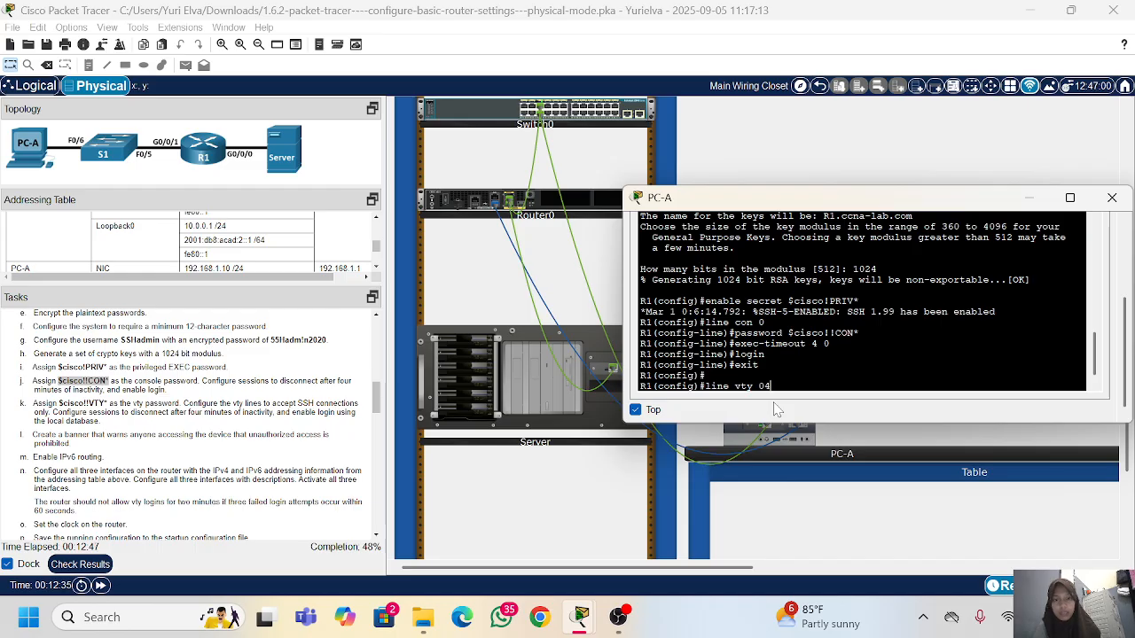
{"action": "type", "text": "4"}
{"action": "key", "text": "Return"}
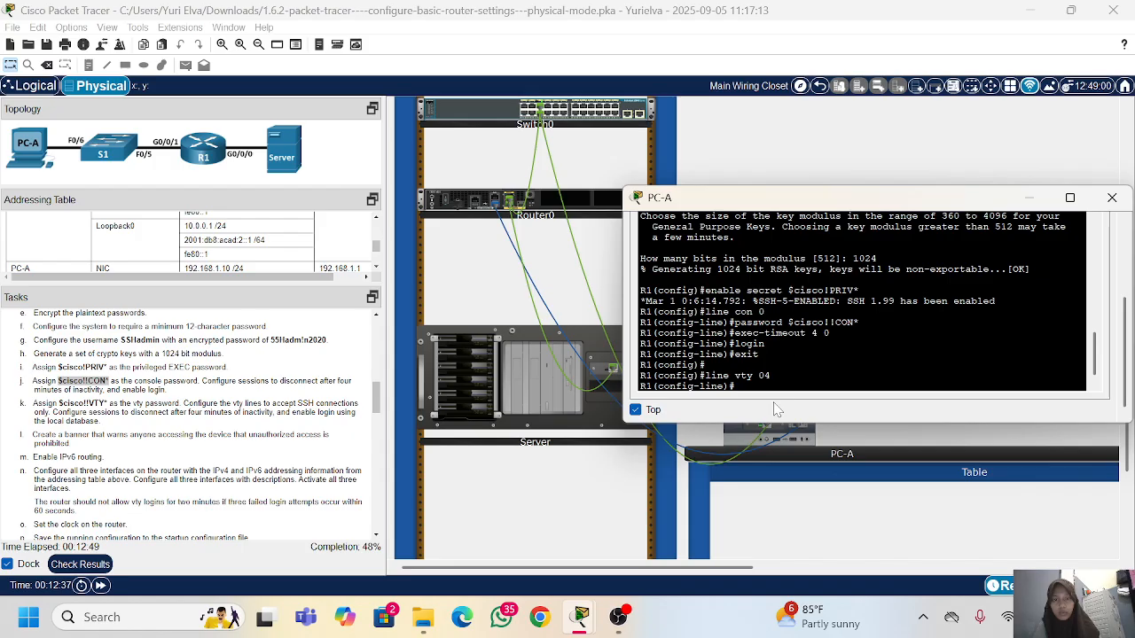
{"action": "type", "text": "p"}
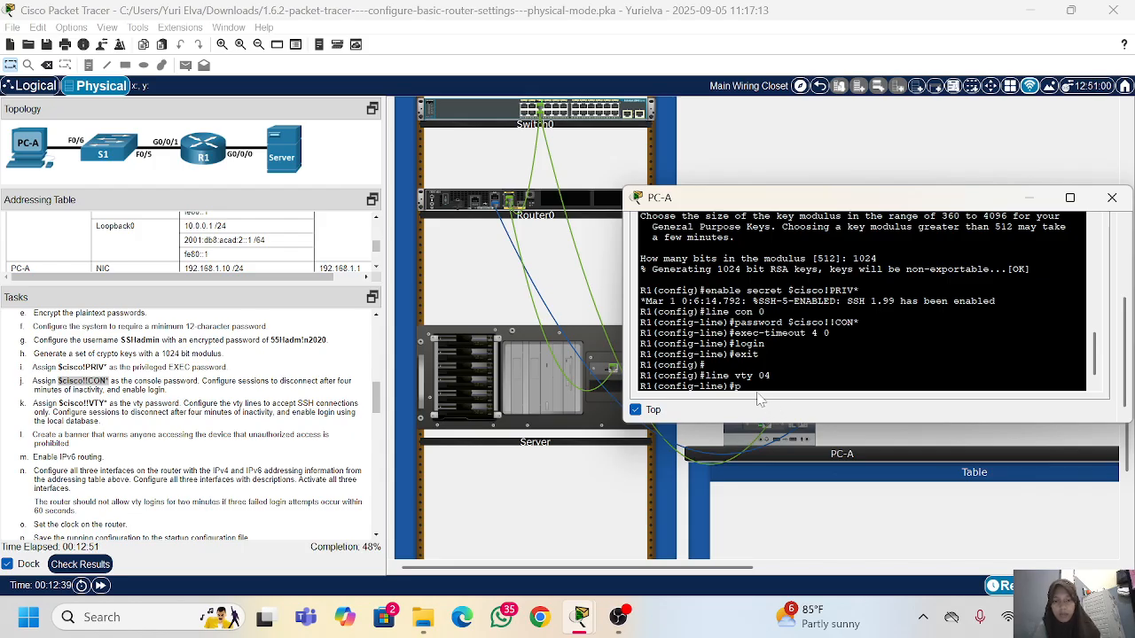
{"action": "type", "text": "ass"}
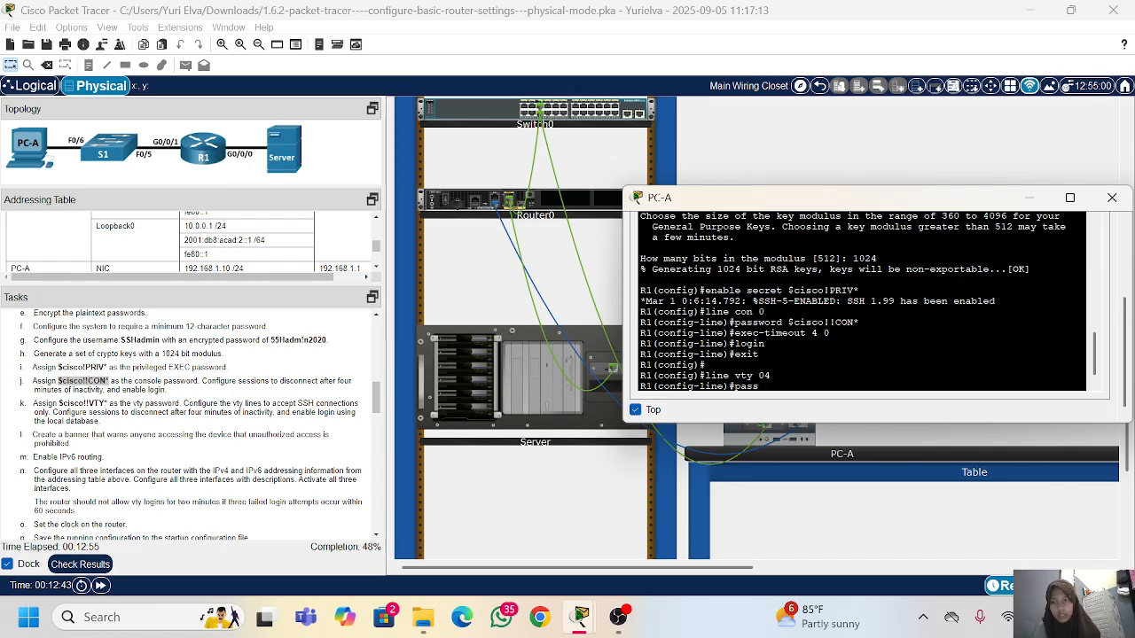
{"action": "left_click_drag", "start_coordinate": [106, 403], "coordinate": [59, 403]}
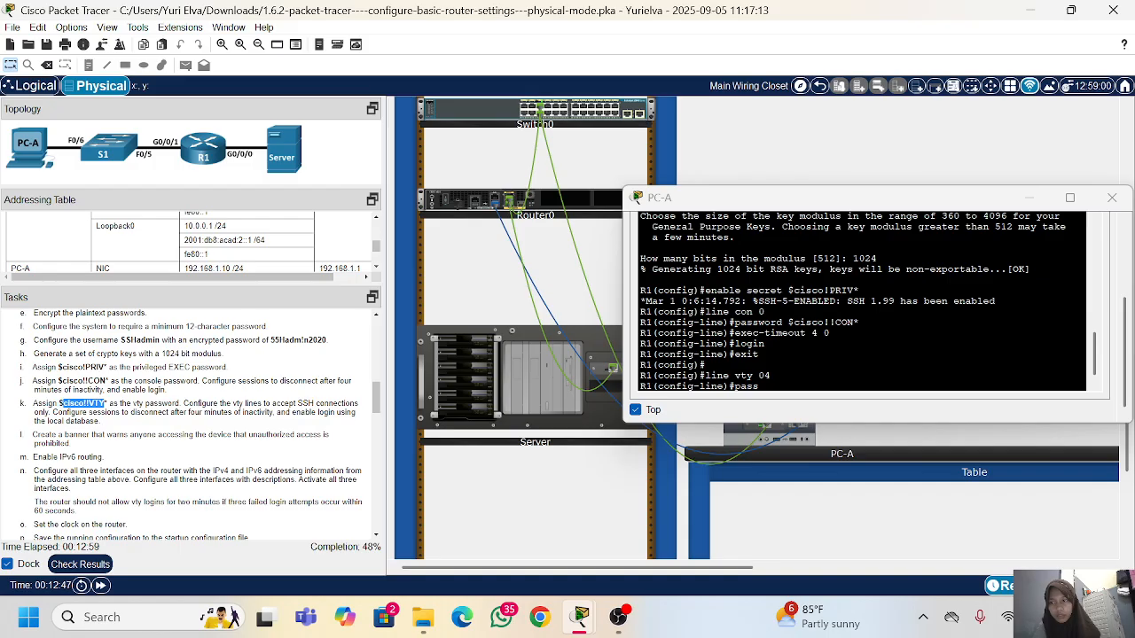
{"action": "right_click", "coordinate": [109, 403]}
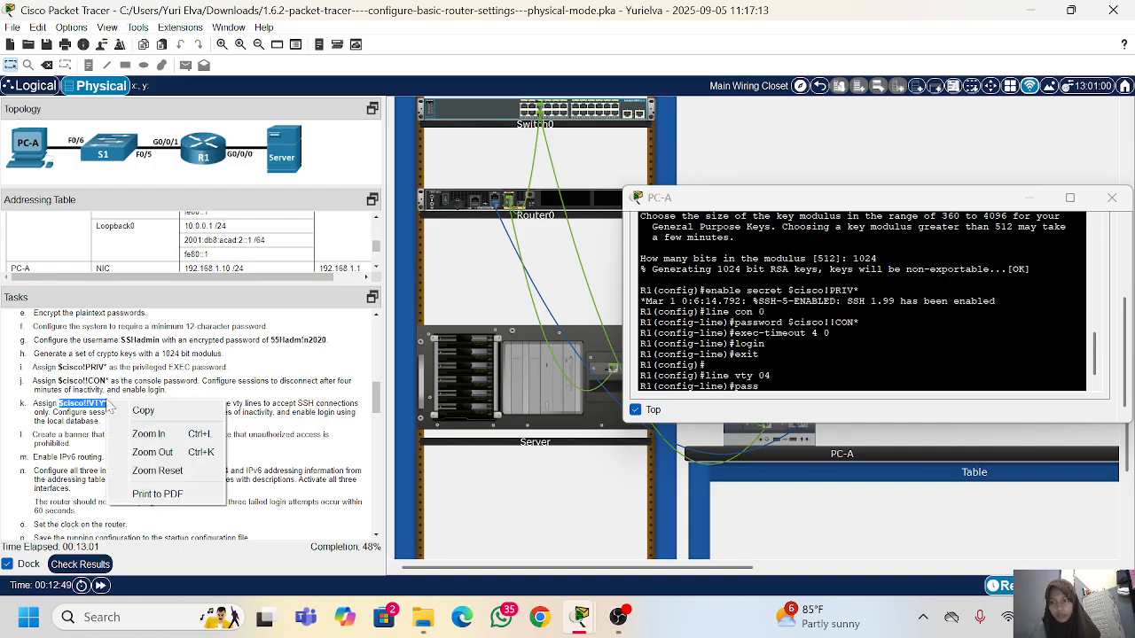
{"action": "left_click", "coordinate": [142, 411]}
{"action": "right_click", "coordinate": [737, 376]}
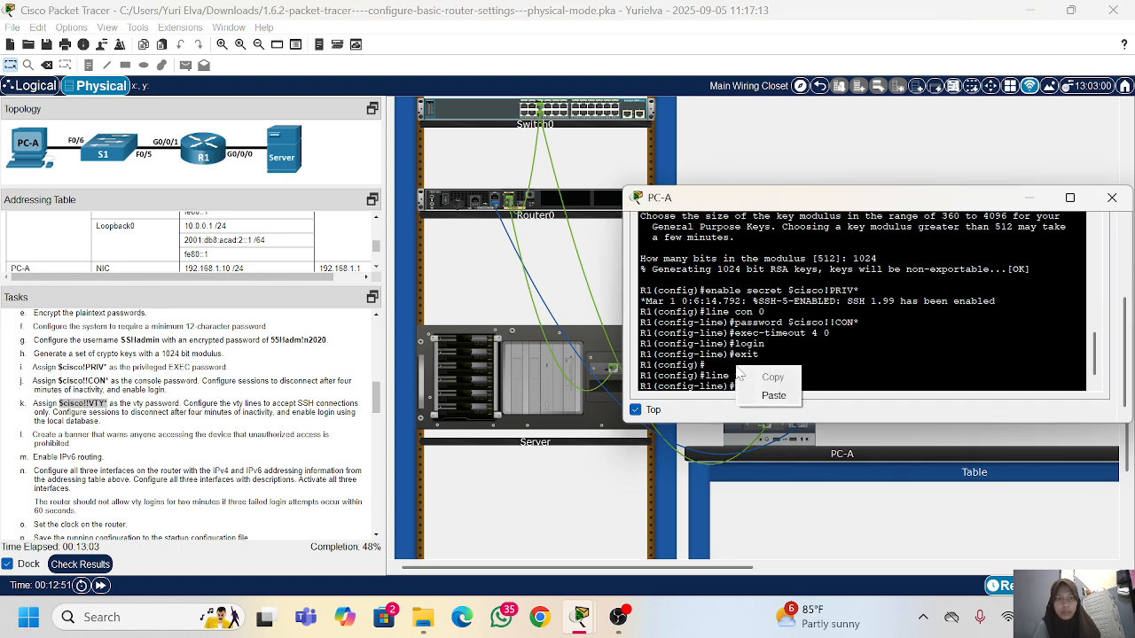
{"action": "left_click", "coordinate": [773, 396]}
{"action": "key", "text": "Return"}
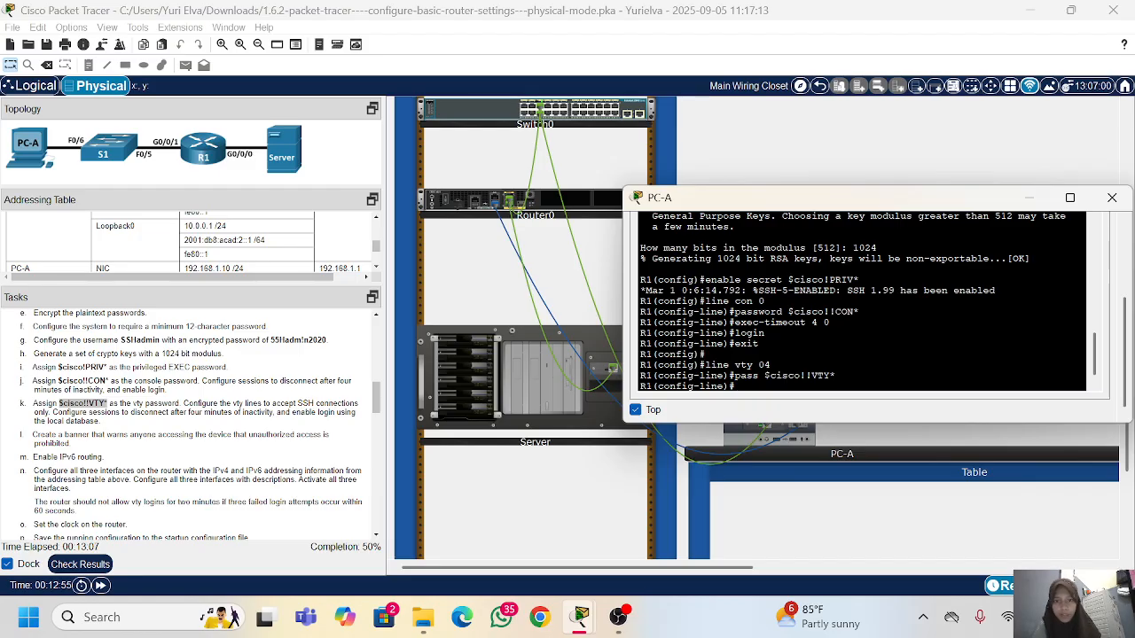
Step: Set the vty lines' inactivity timeout with exec-timeout 4 0 and restrict them to SSH with transport input ssh
{"action": "type", "text": "exec"}
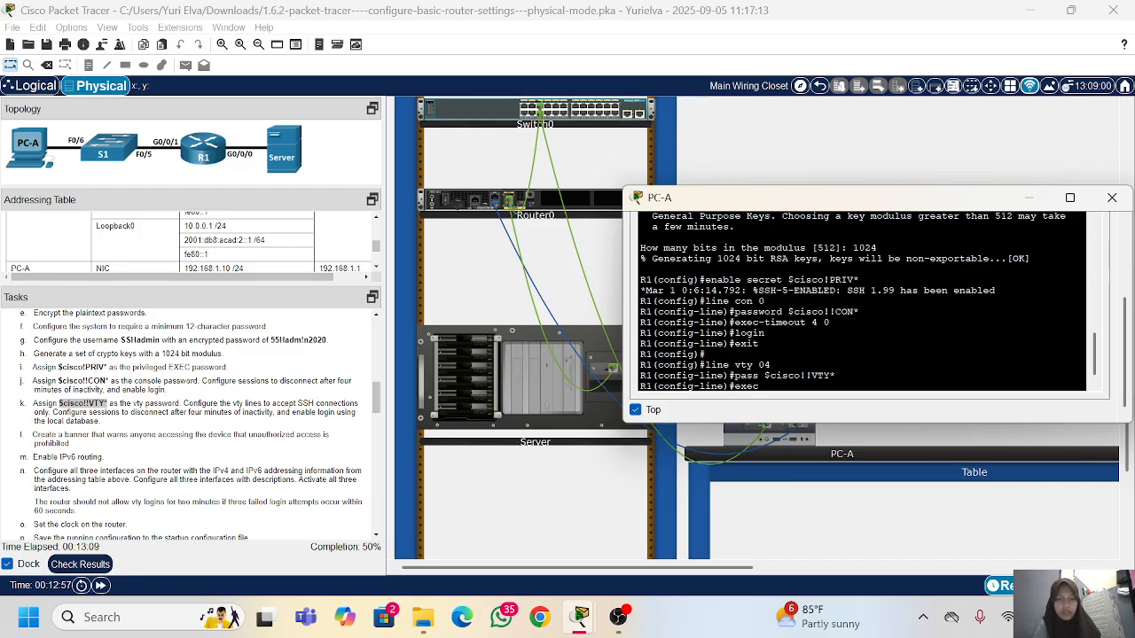
{"action": "type", "text": "-timeout 4"}
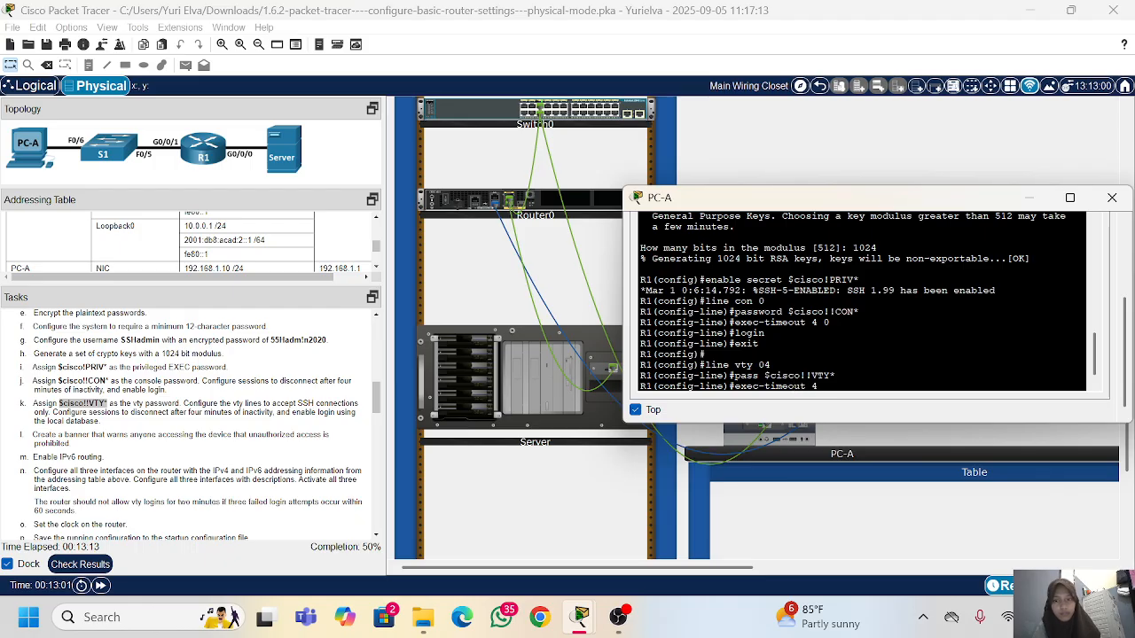
{"action": "type", "text": " 0"}
{"action": "key", "text": "Return"}
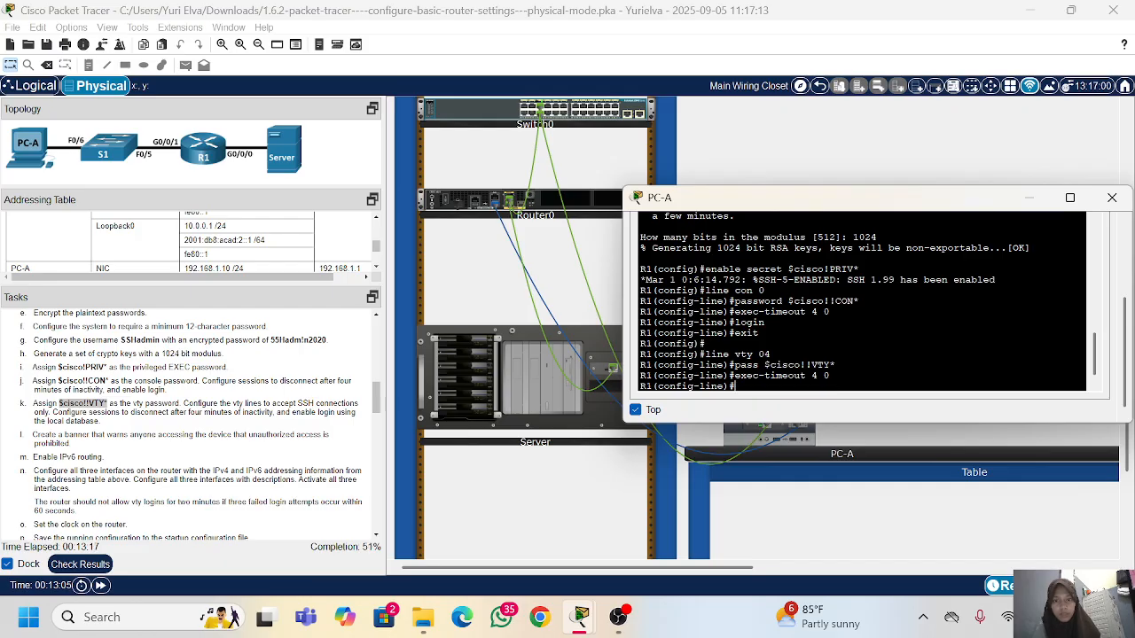
{"action": "type", "text": "transport"}
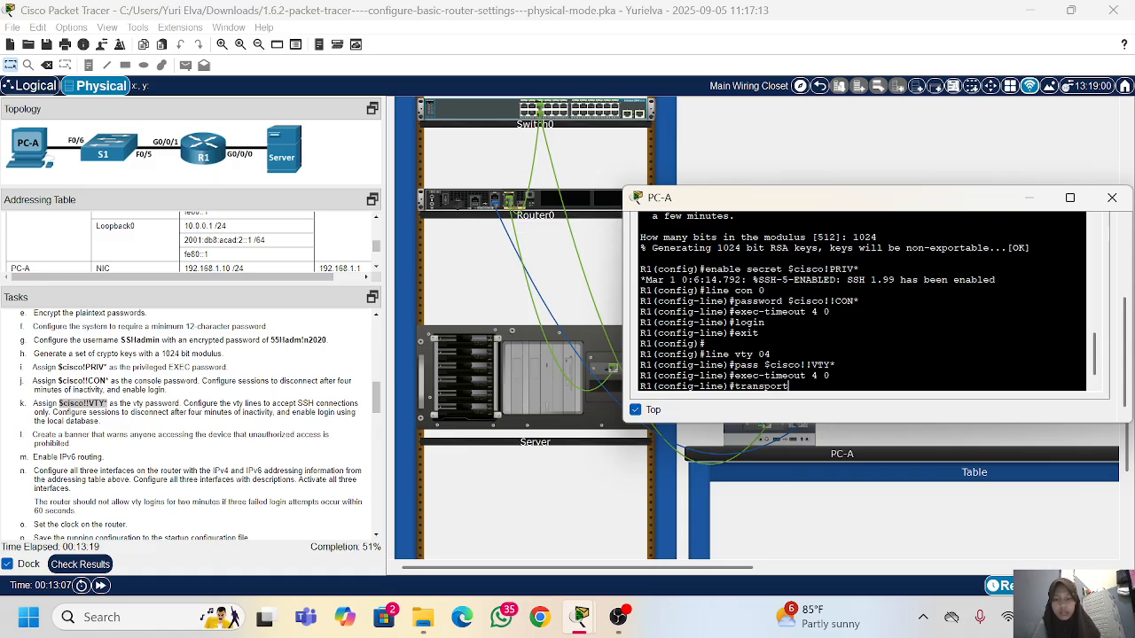
{"action": "type", "text": " on"}
{"action": "key", "text": "BackSpace"}
{"action": "type", "text": "input s"}
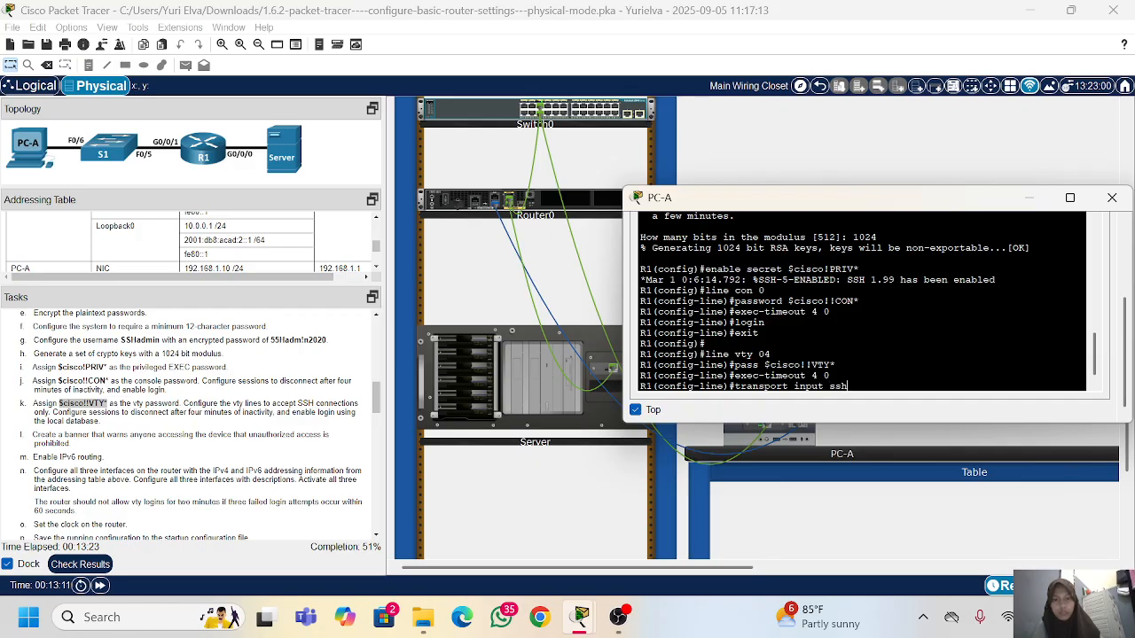
{"action": "type", "text": "sh"}
{"action": "key", "text": "Return"}
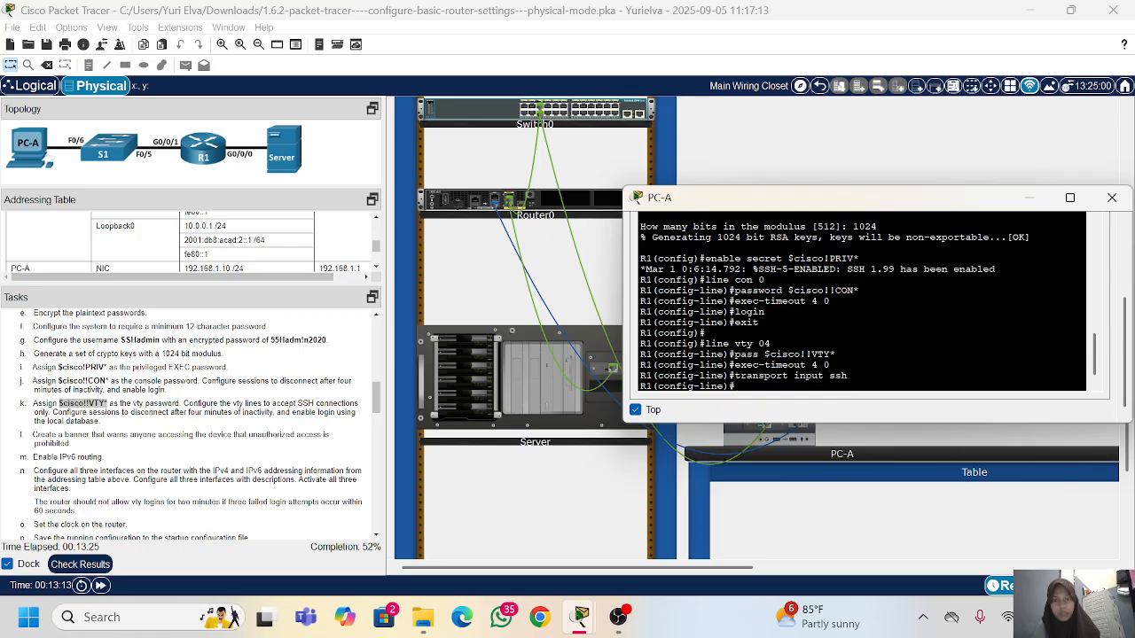
Step: Enable local-database login on the vty lines with login local and return to global configuration mode
{"action": "type", "text": "login local"}
{"action": "key", "text": "Return"}
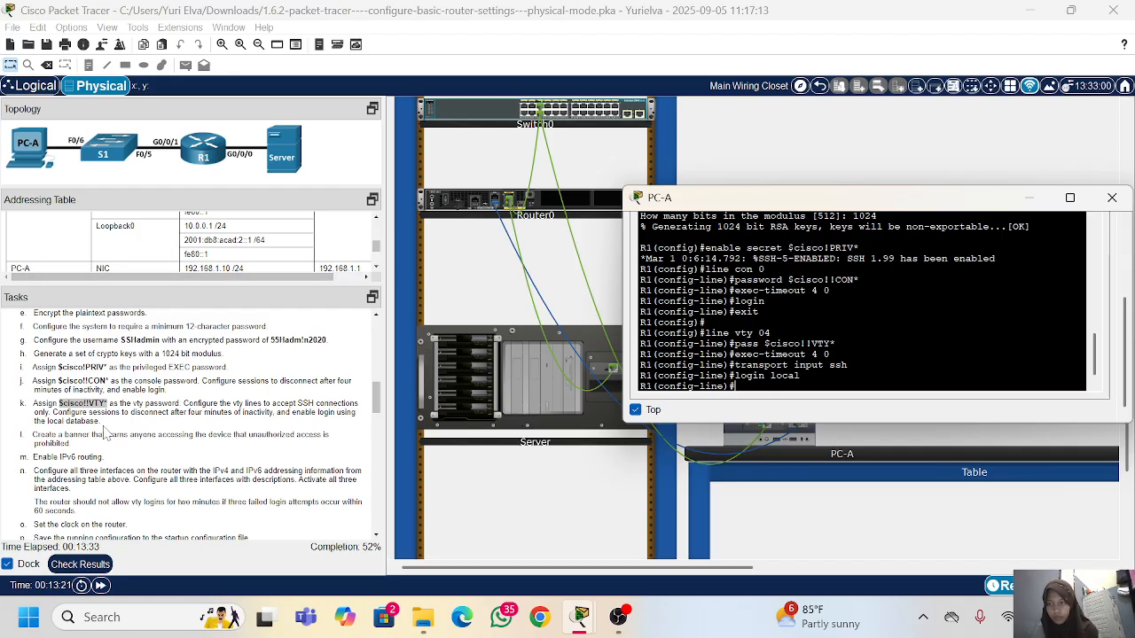
{"action": "scroll", "coordinate": [104, 432], "scroll_direction": "down", "scroll_amount": 1}
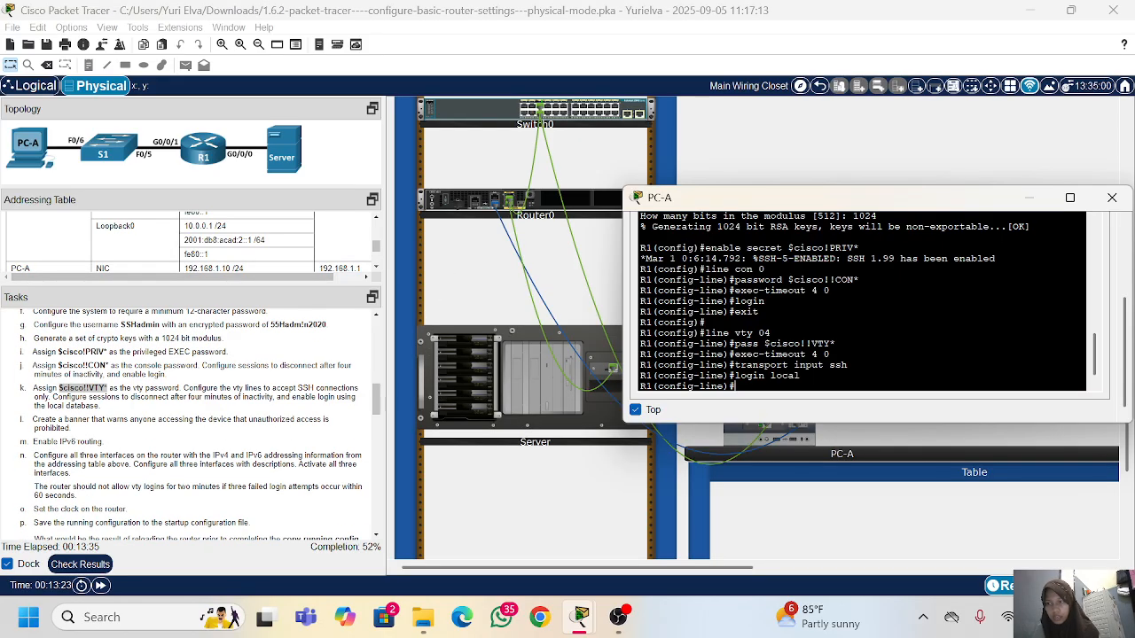
{"action": "scroll", "coordinate": [67, 428], "scroll_direction": "down", "scroll_amount": 1}
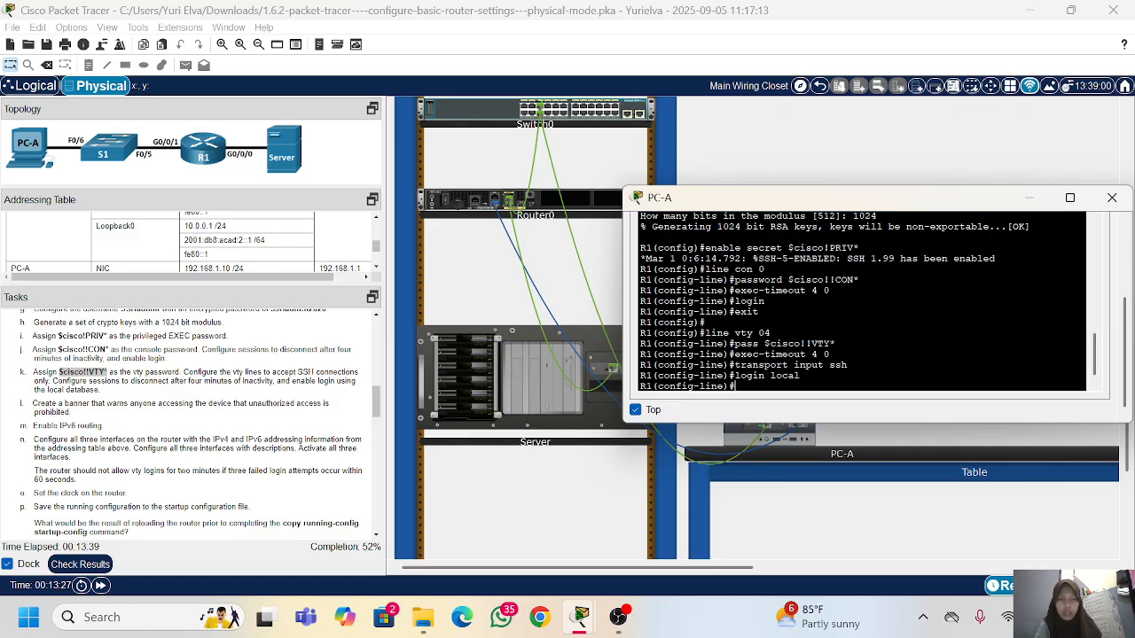
{"action": "type", "text": "exit"}
{"action": "key", "text": "Return"}
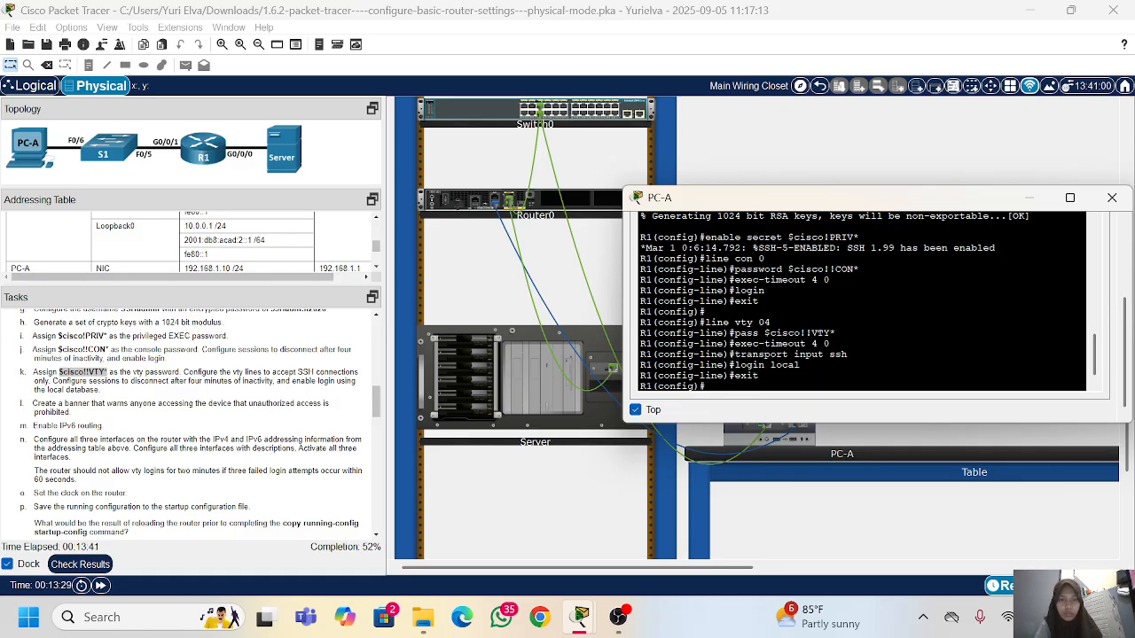
Step: Create the message-of-the-day banner "authorized access is prohibited" with banner motd
{"action": "type", "text": "banner mi"}
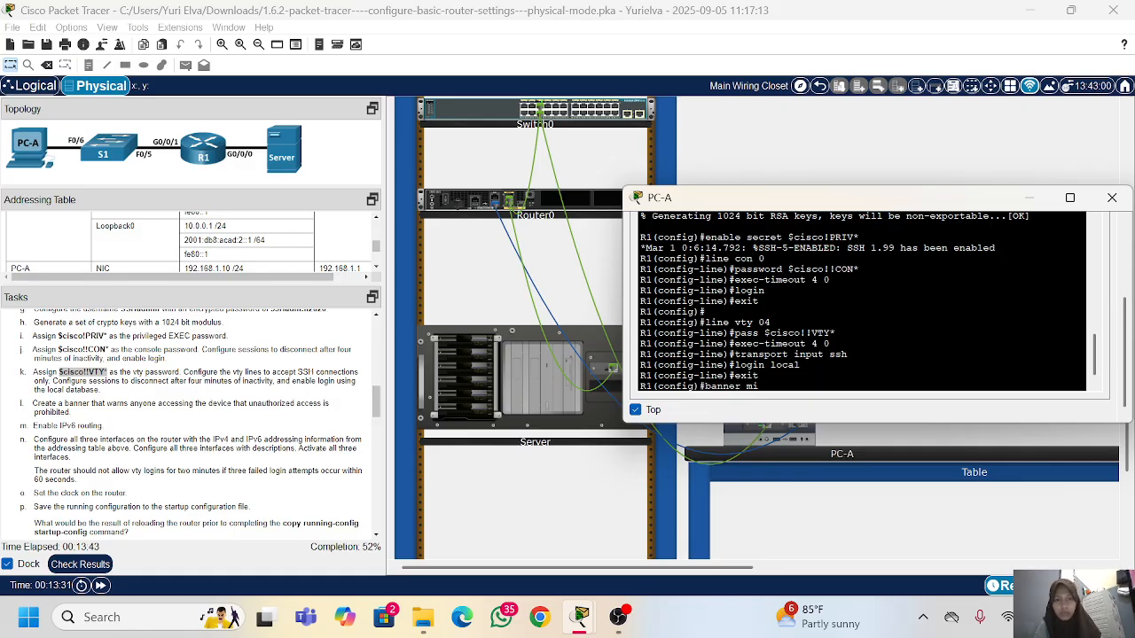
{"action": "type", "text": "t"}
{"action": "key", "text": "BackSpace"}
{"action": "key", "text": "BackSpace"}
{"action": "type", "text": "onfig)#banner motd \"autho"}
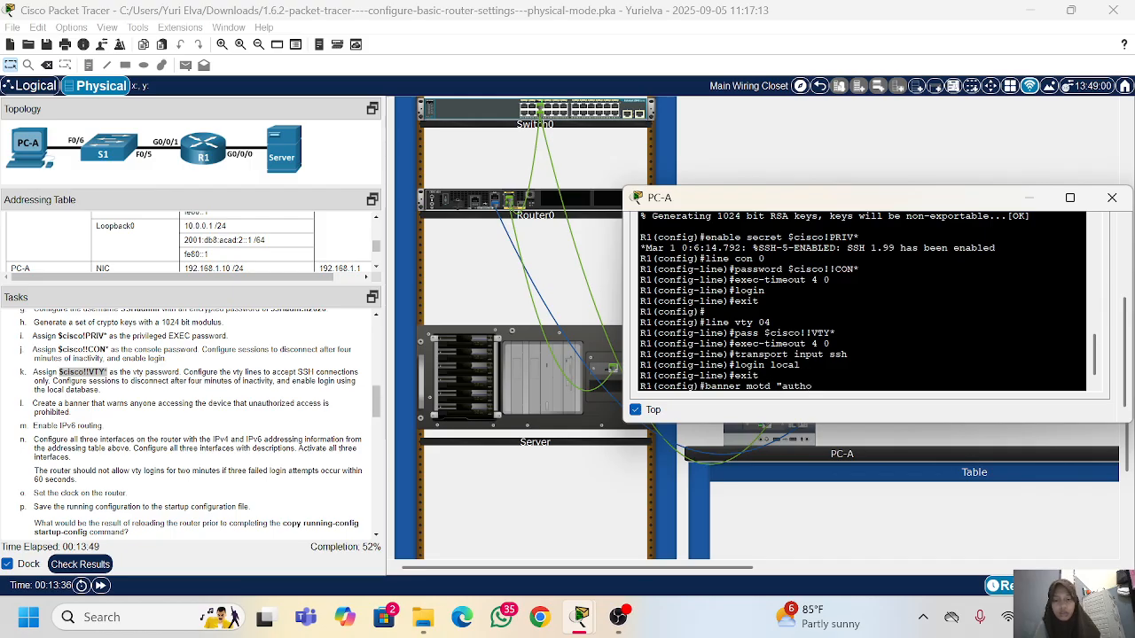
{"action": "type", "text": "rized access is p"}
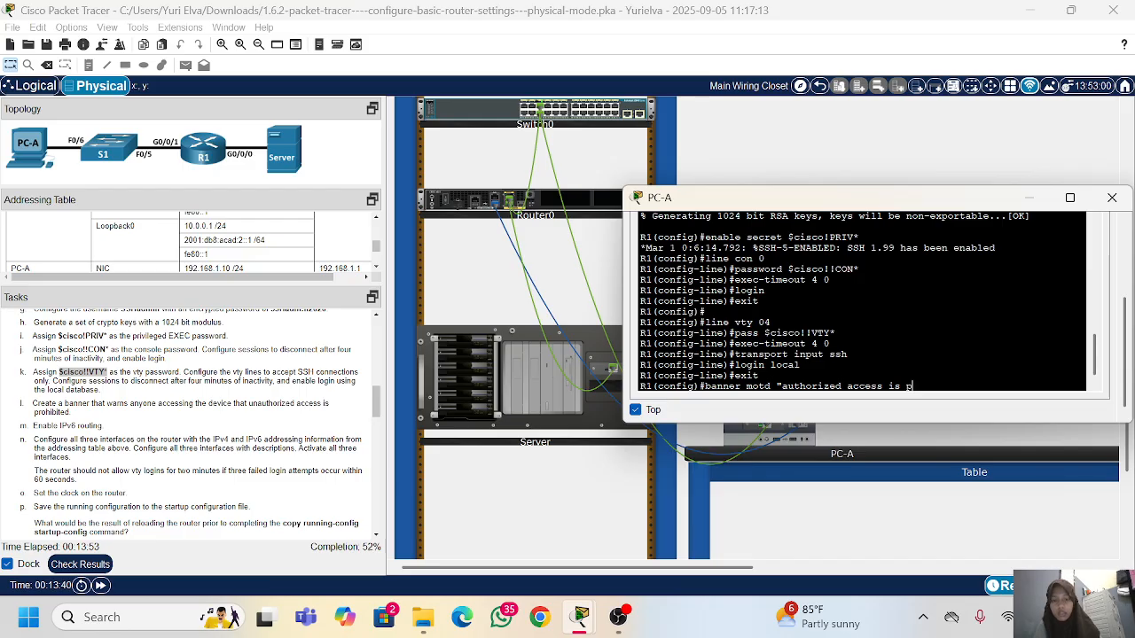
{"action": "type", "text": "rohibited:"}
{"action": "key", "text": "BackSpace"}
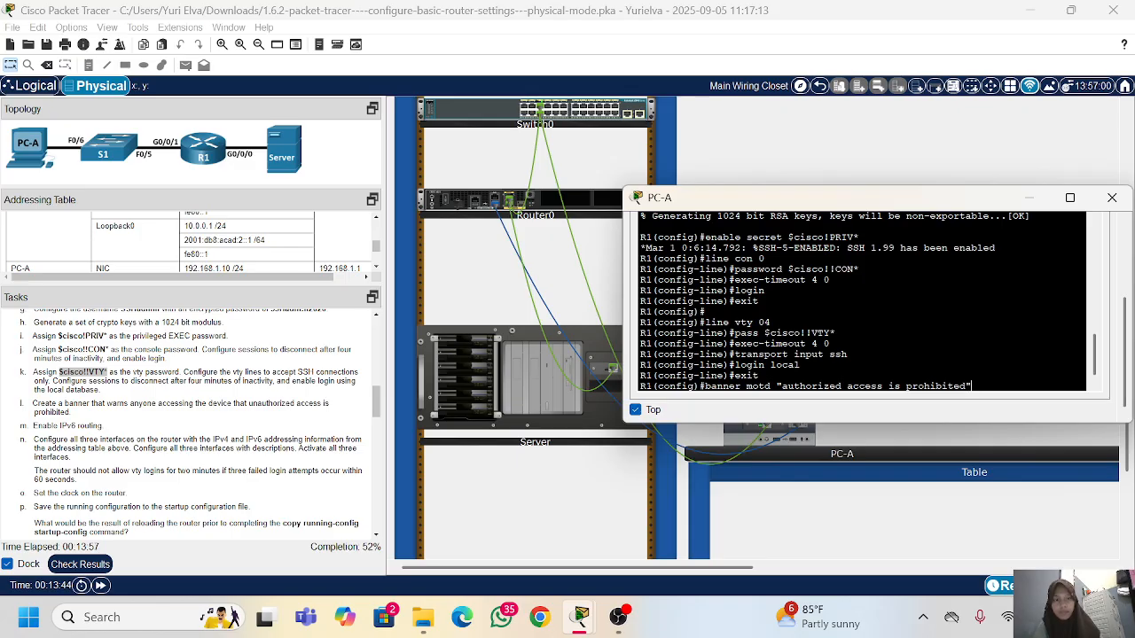
{"action": "type", "text": "\""}
{"action": "key", "text": "Return"}
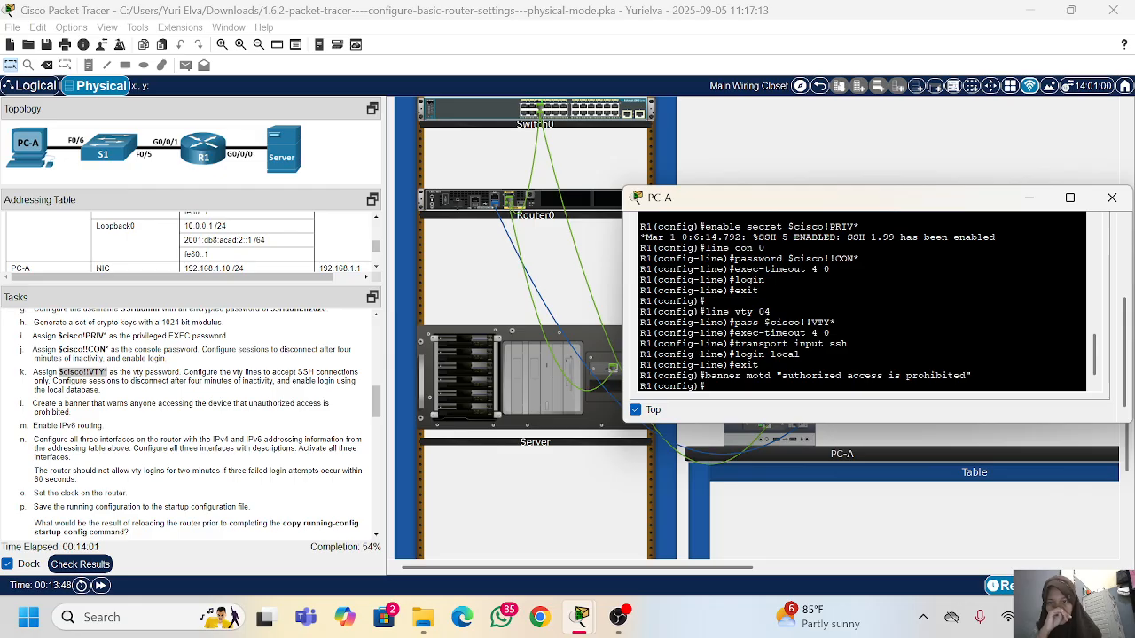
Step: Enable IPv6 routing on the router with ipv6 unicast-routing
{"action": "scroll", "coordinate": [163, 426], "scroll_direction": "down", "scroll_amount": 2}
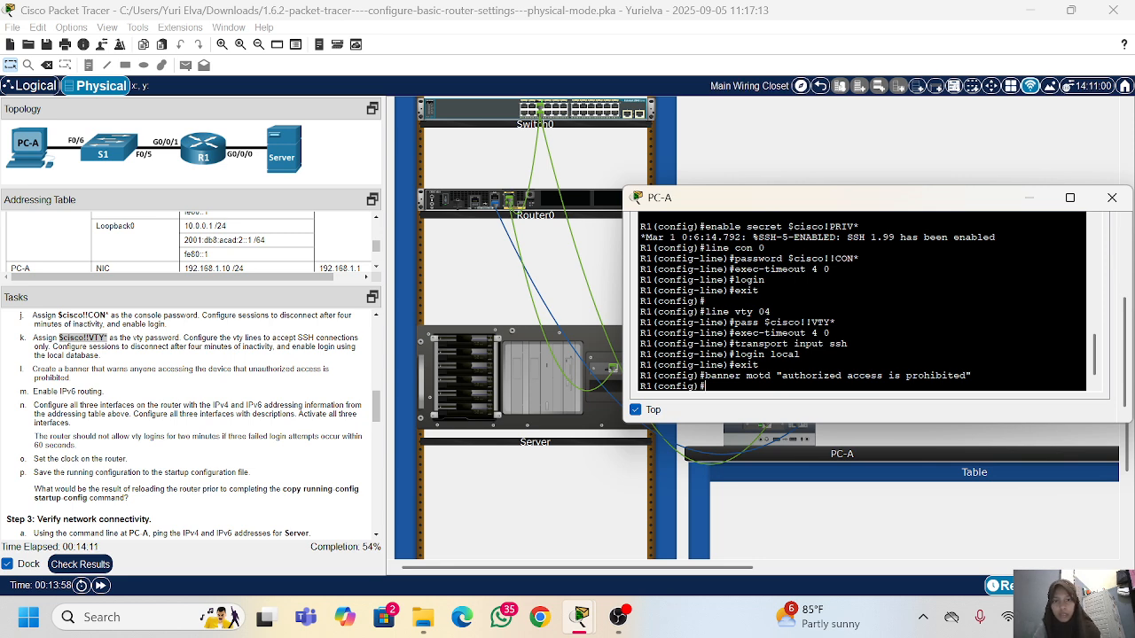
{"action": "key", "text": "Return"}
{"action": "type", "text": "ipv"}
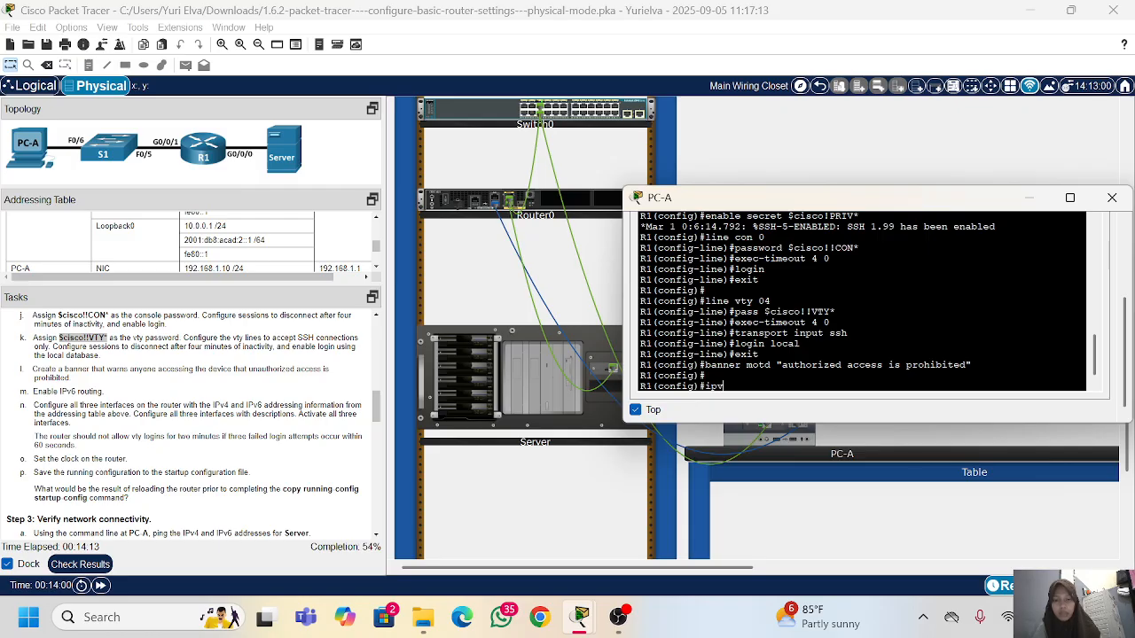
{"action": "type", "text": "6 unicast-routing"}
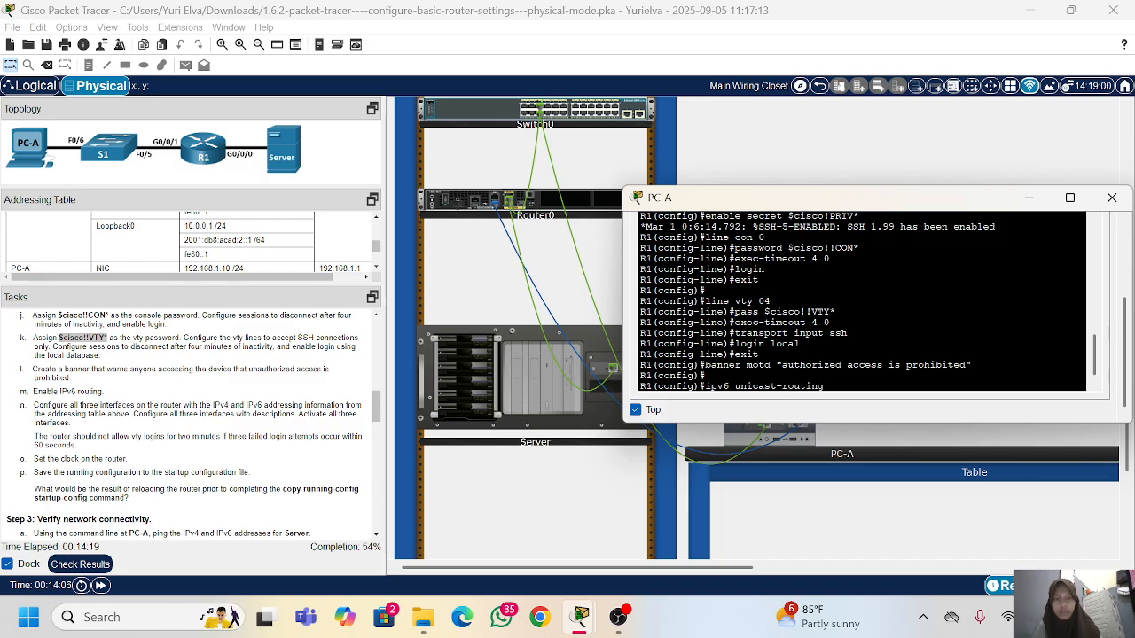
{"action": "key", "text": "Return"}
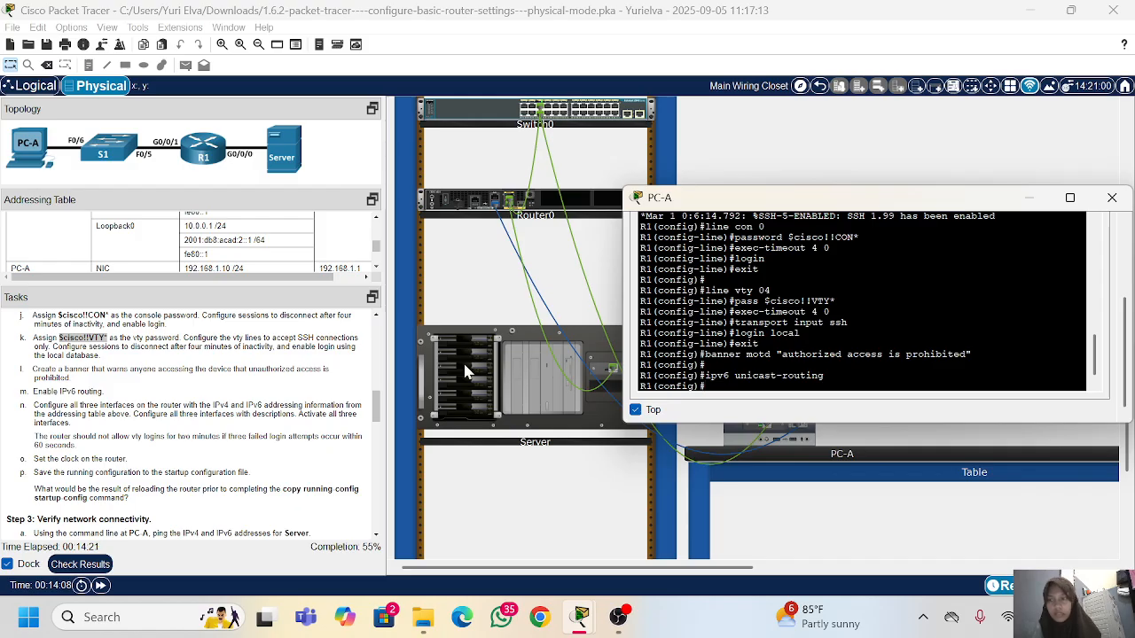
Step: Enlarge the addressing table to review R1's interface addresses, and enter interface configuration mode for g0/0/0
{"action": "scroll", "coordinate": [191, 425], "scroll_direction": "down", "scroll_amount": 3}
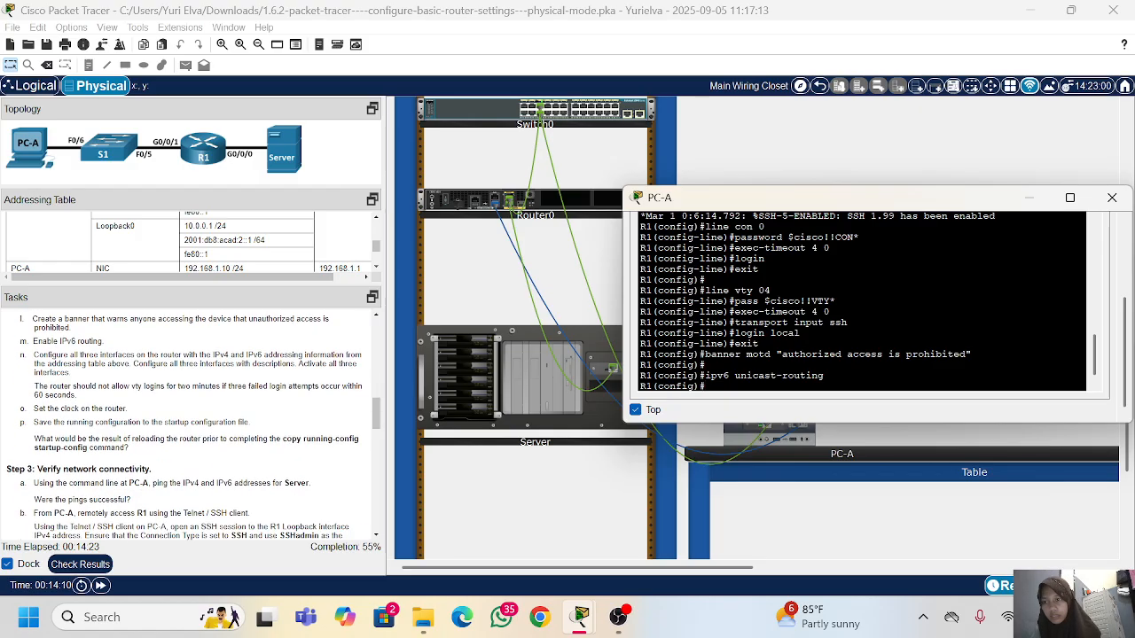
{"action": "left_click", "coordinate": [190, 417]}
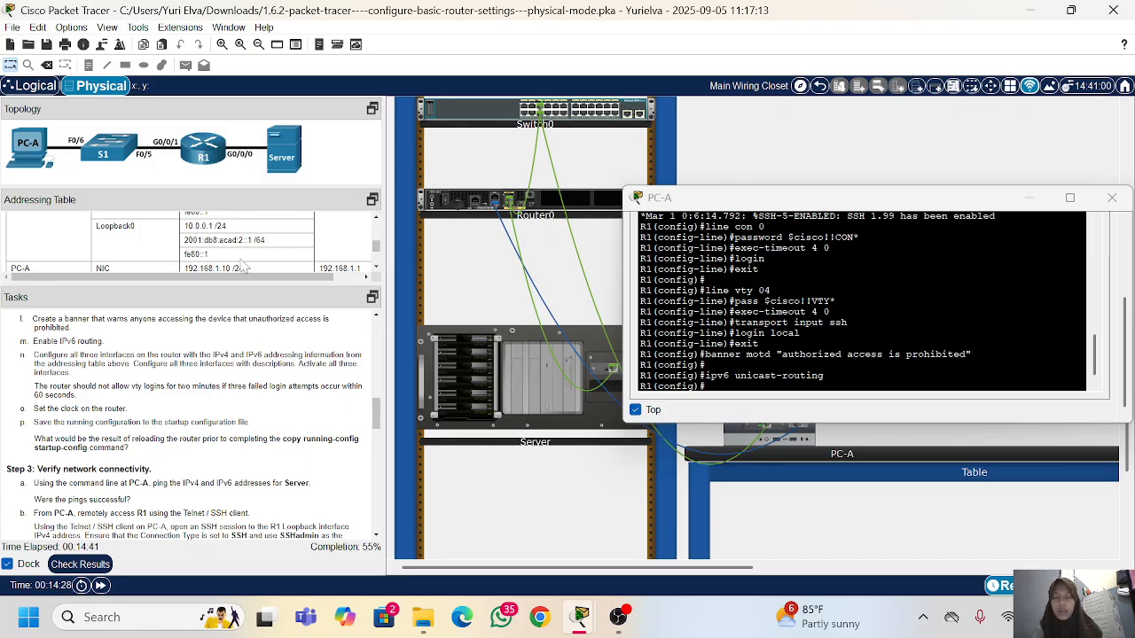
{"action": "scroll", "coordinate": [187, 254], "scroll_direction": "up", "scroll_amount": 5}
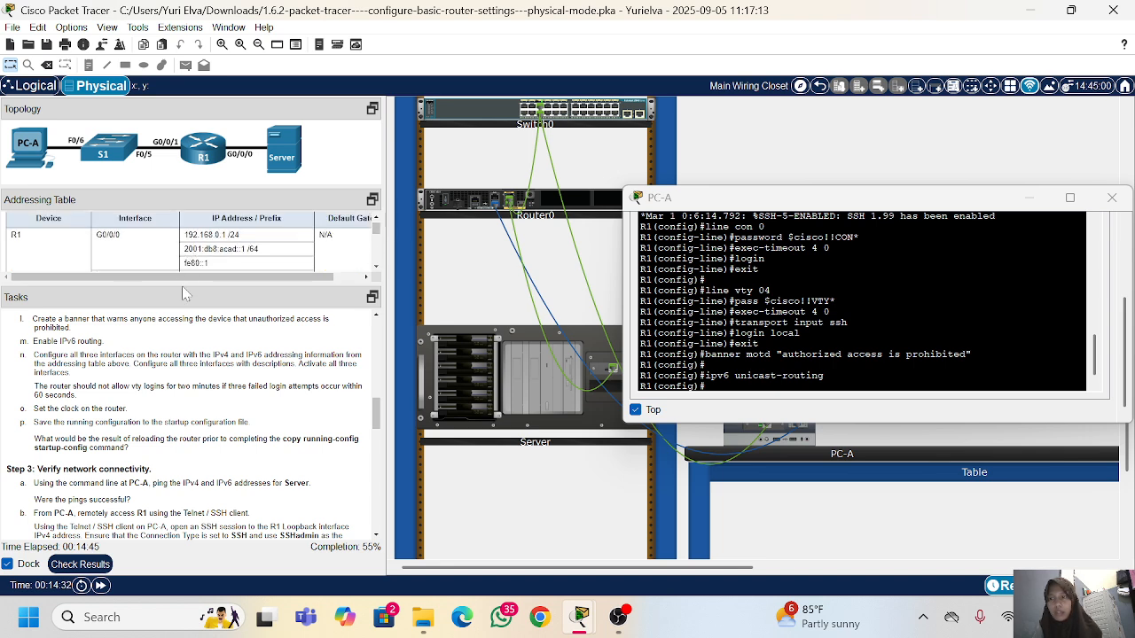
{"action": "left_click_drag", "start_coordinate": [182, 285], "coordinate": [181, 331]}
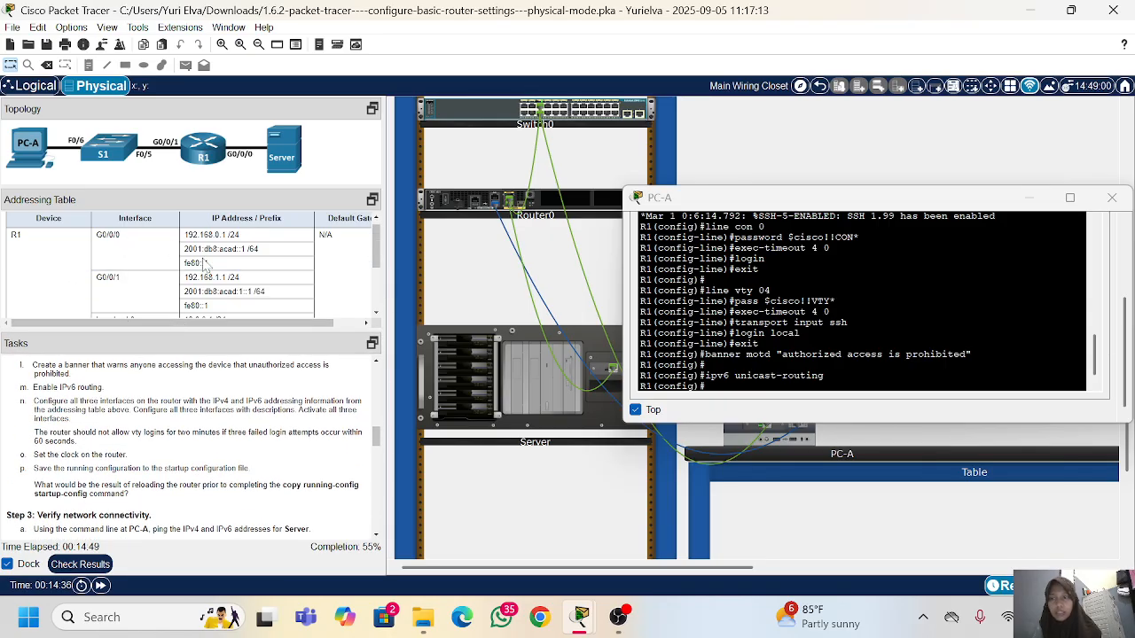
{"action": "scroll", "coordinate": [205, 264], "scroll_direction": "down", "scroll_amount": 2}
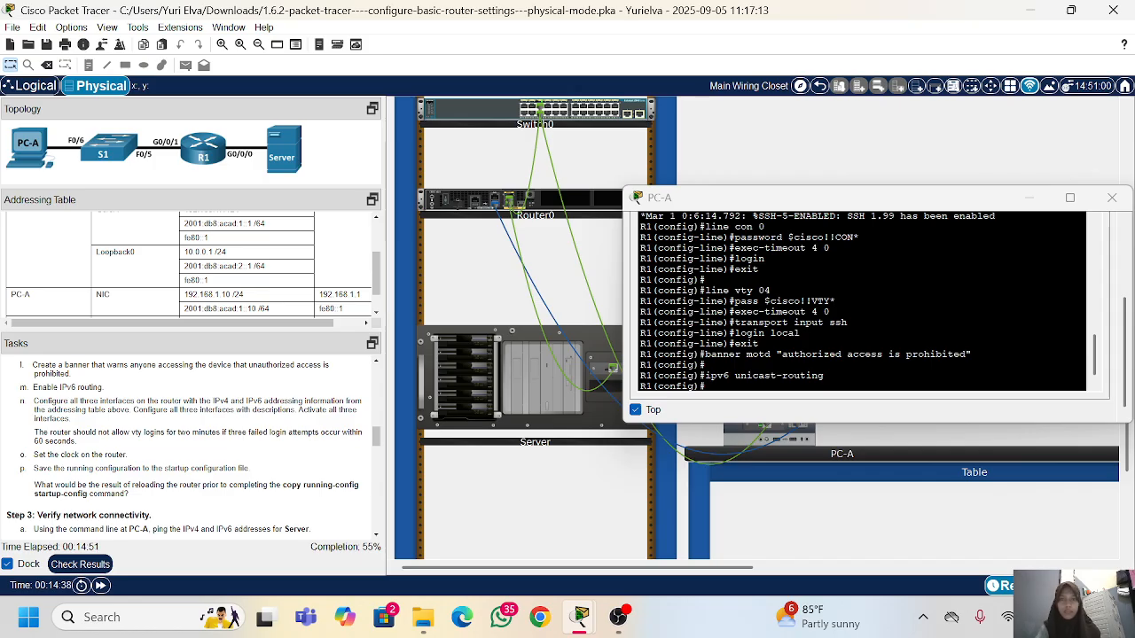
{"action": "key", "text": "Return"}
{"action": "key", "text": "Return"}
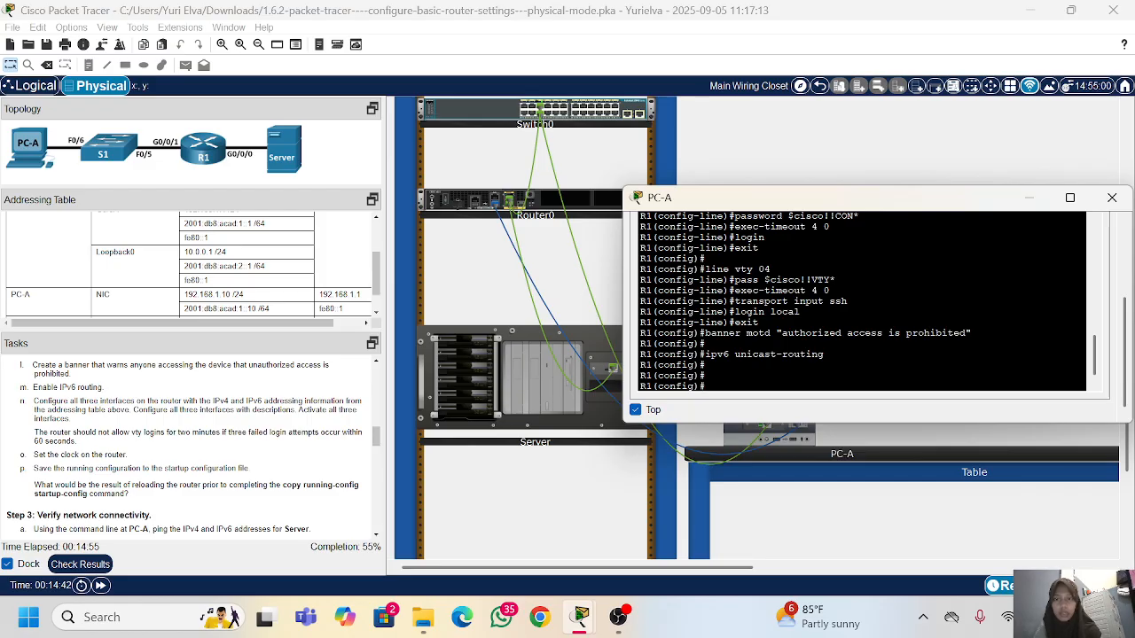
{"action": "type", "text": "int g0"}
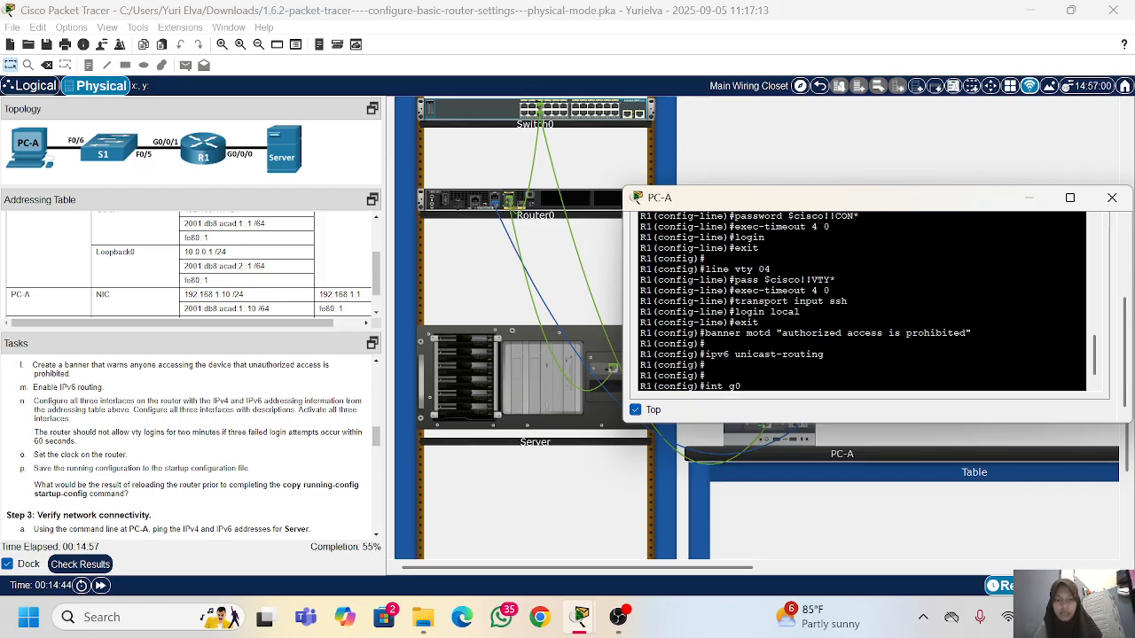
{"action": "type", "text": "/0/0"}
{"action": "key", "text": "Return"}
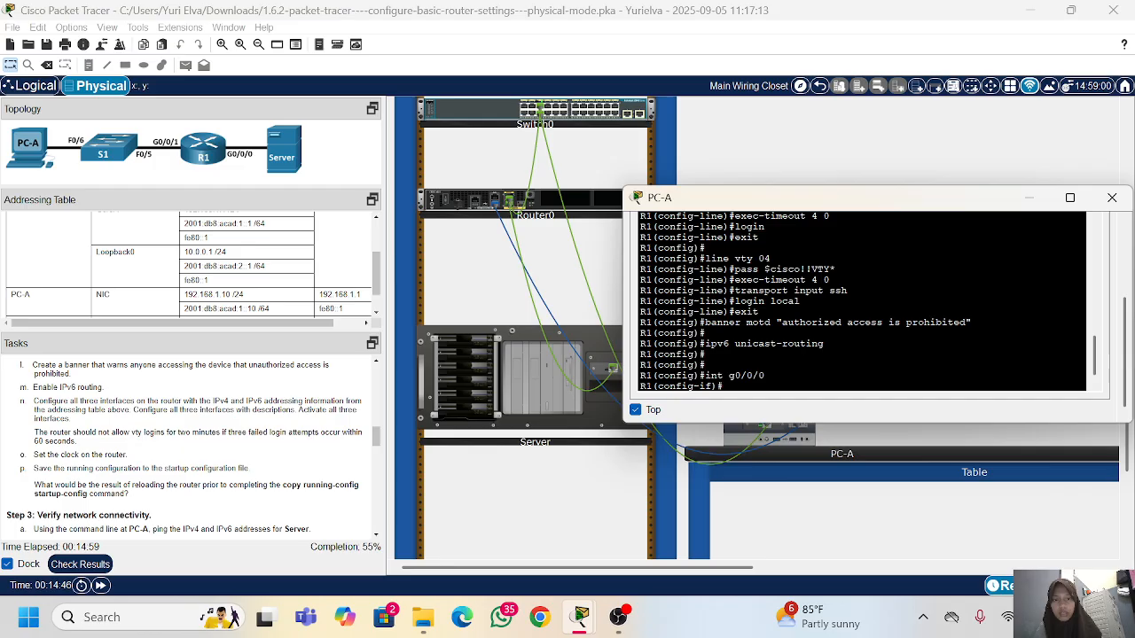
Step: Assign IPv4 address 192.168.0.1 with mask 255.255.255.0 to R1's interface g0/0/0, following the addressing table
{"action": "type", "text": "ip add"}
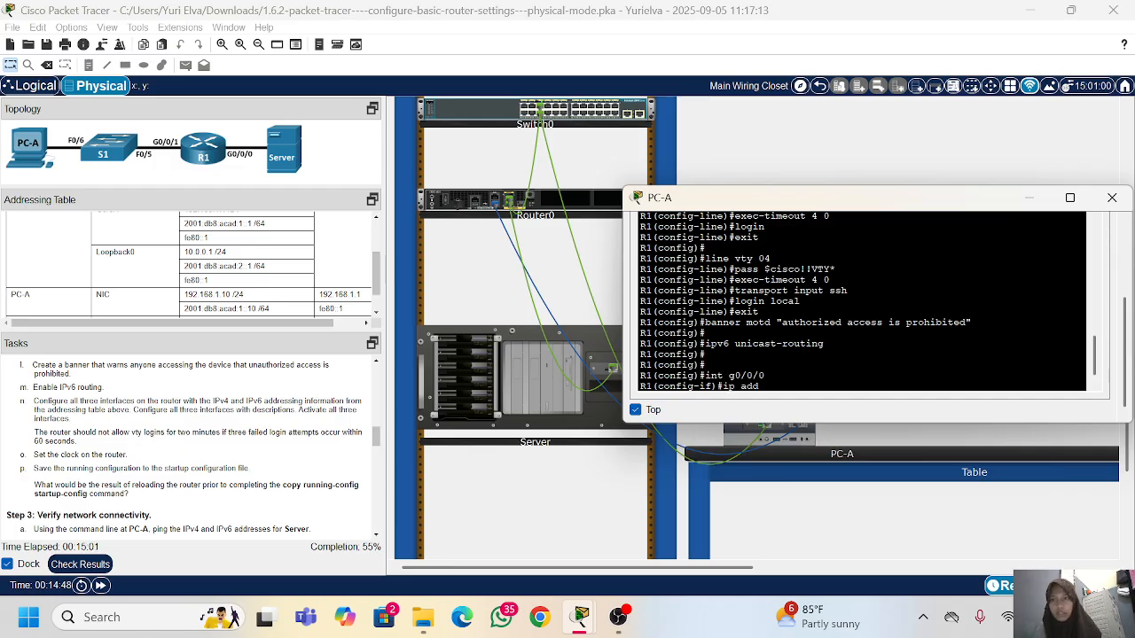
{"action": "scroll", "coordinate": [173, 257], "scroll_direction": "up", "scroll_amount": 5}
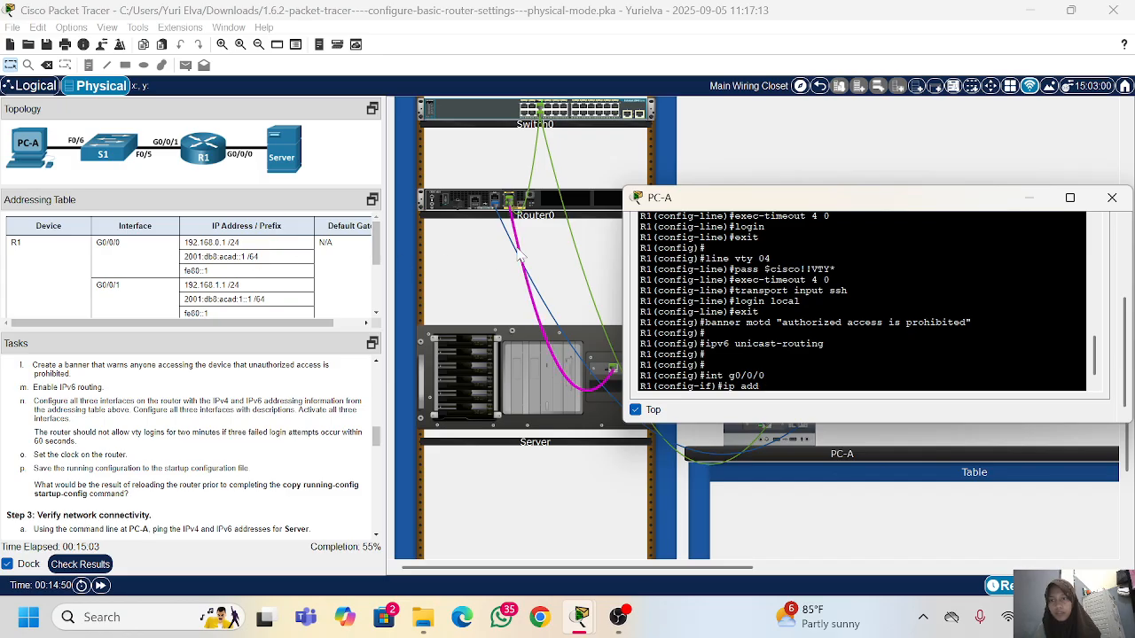
{"action": "type", "text": "d 192."}
{"action": "key", "text": "BackSpace"}
{"action": "key", "text": "BackSpace"}
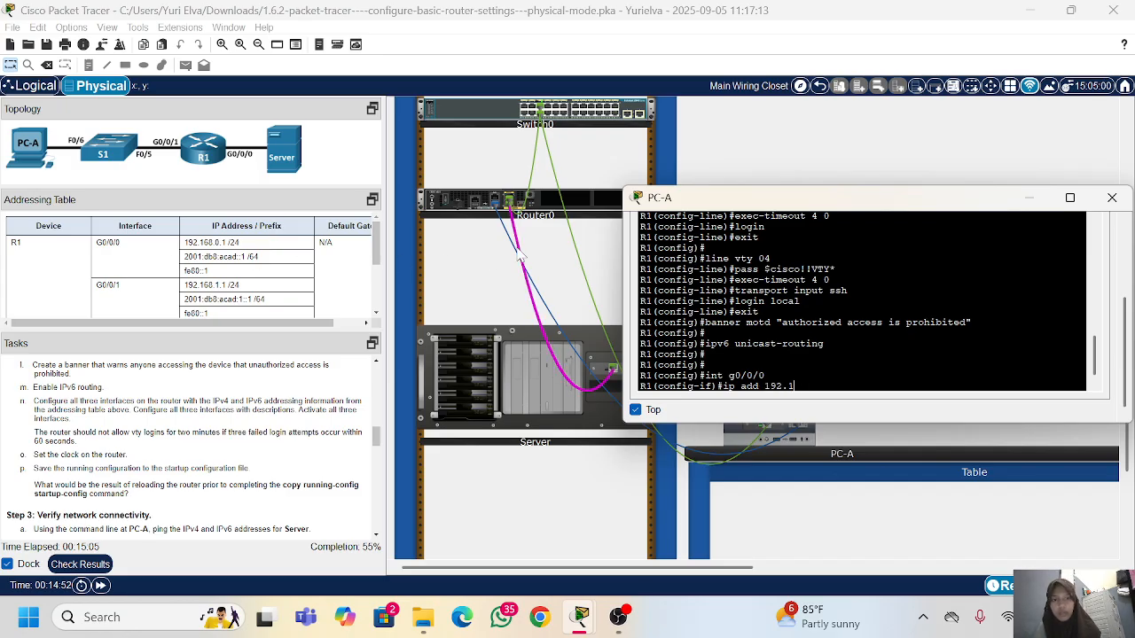
{"action": "type", "text": "68.1"}
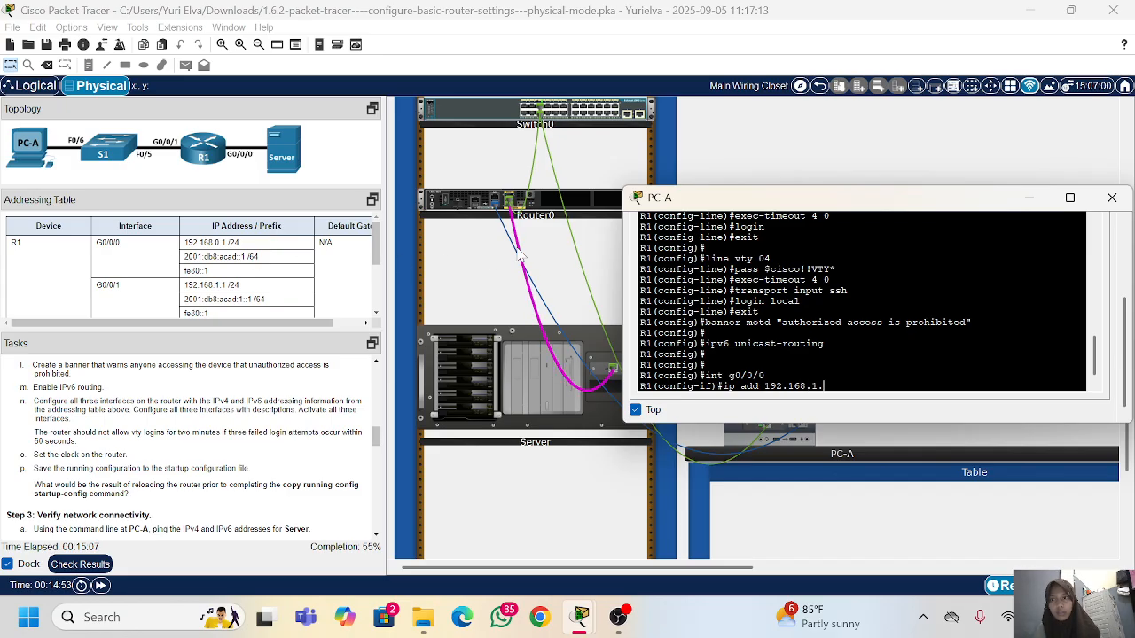
{"action": "key", "text": "BackSpace"}
{"action": "type", "text": "0"}
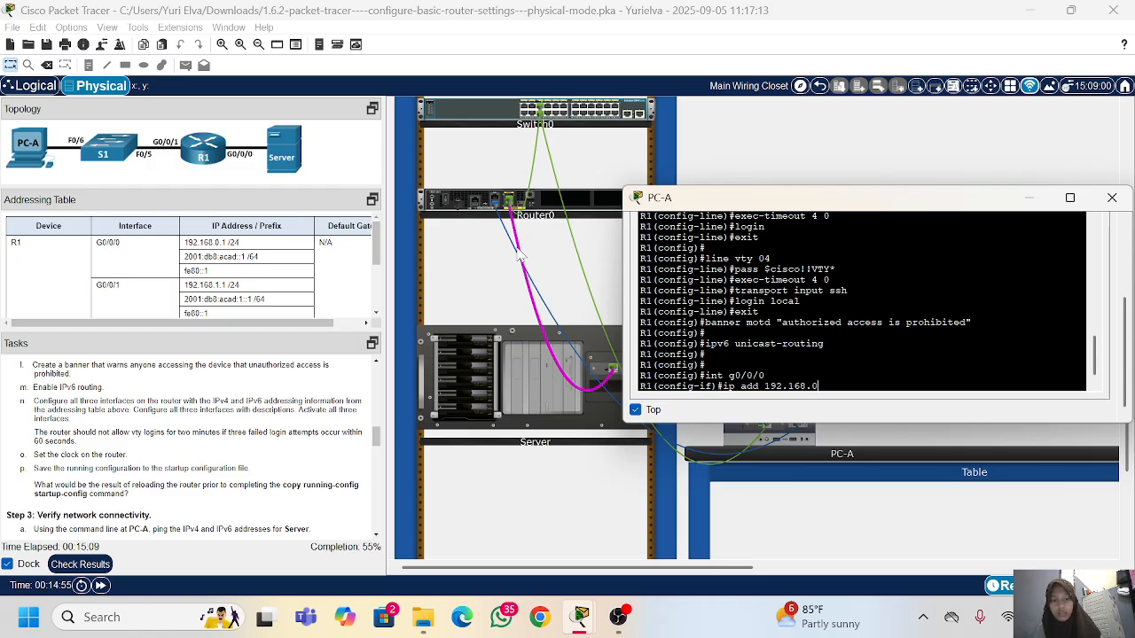
{"action": "type", "text": "."}
{"action": "type", "text": "1 2"}
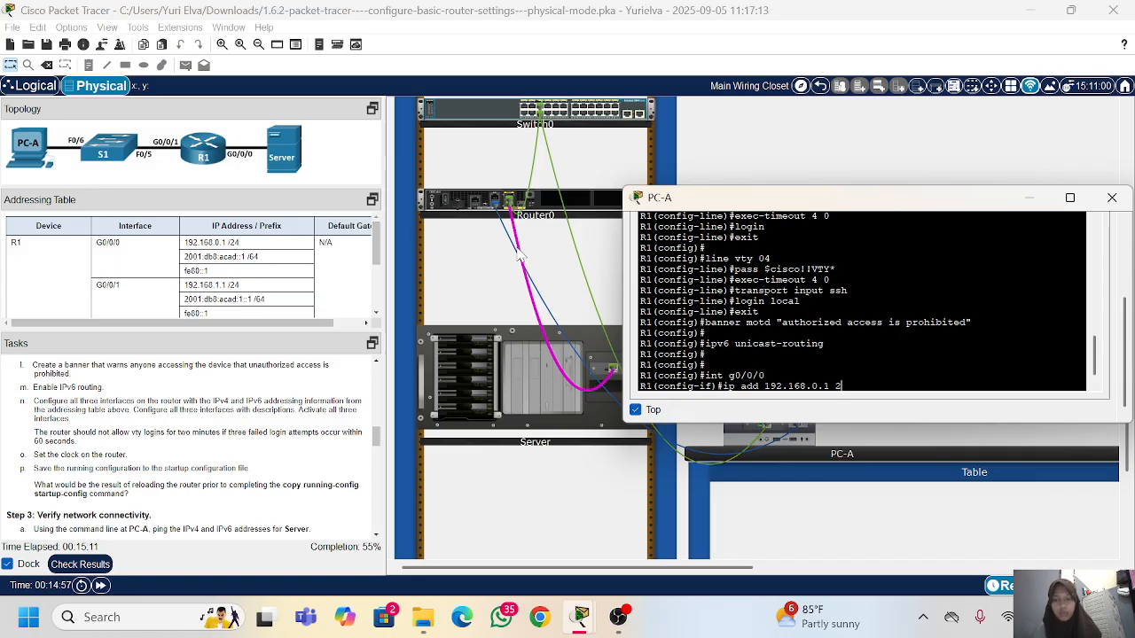
{"action": "type", "text": "55.255.255."}
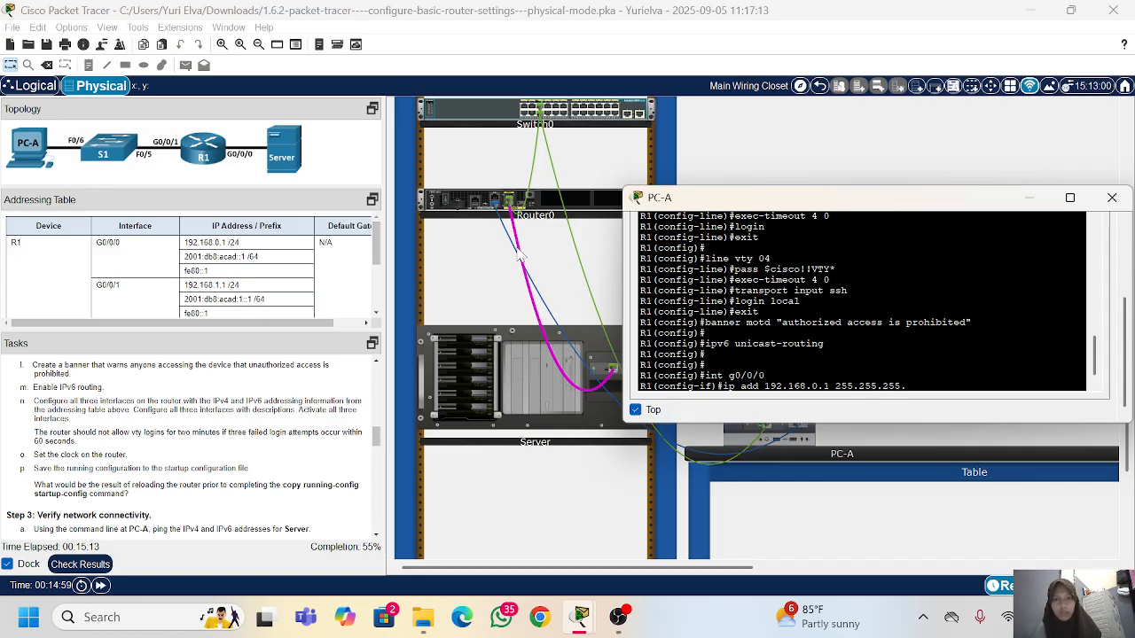
{"action": "type", "text": "0"}
{"action": "key", "text": "Return"}
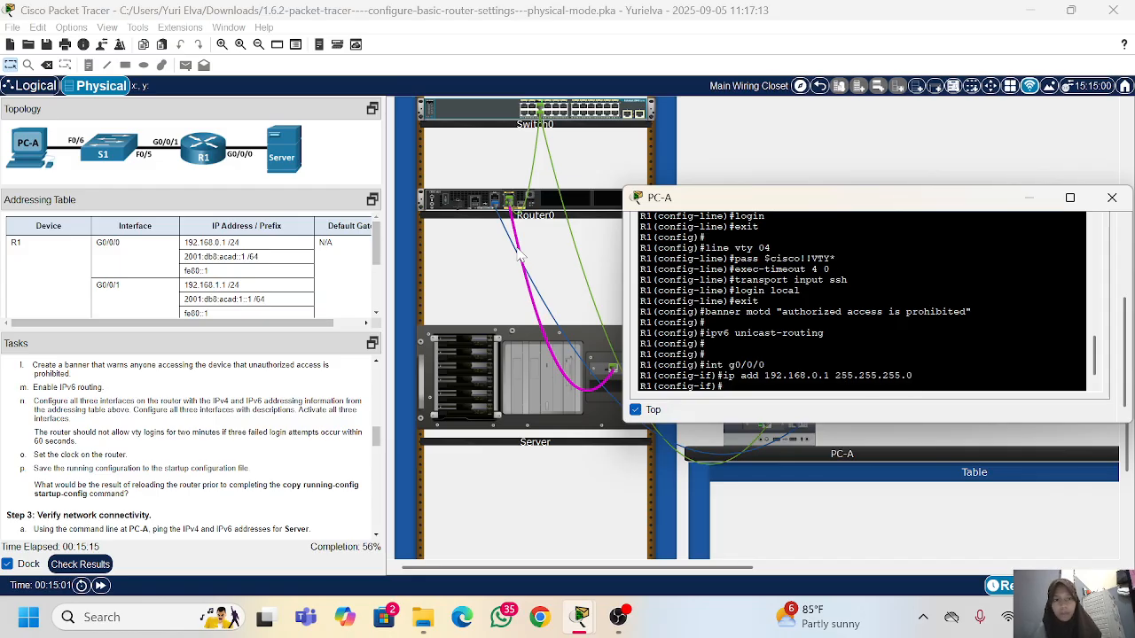
Step: Set fe80::1 as the IPv6 link-local address of interface g0/0/0
{"action": "type", "text": "ipv"}
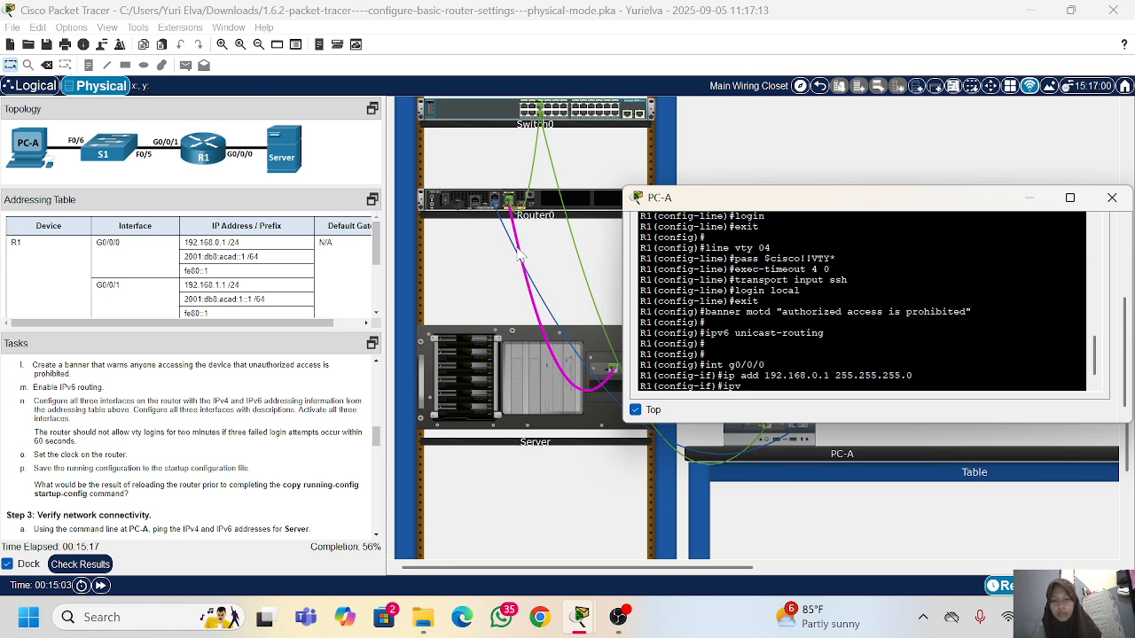
{"action": "type", "text": "6 a"}
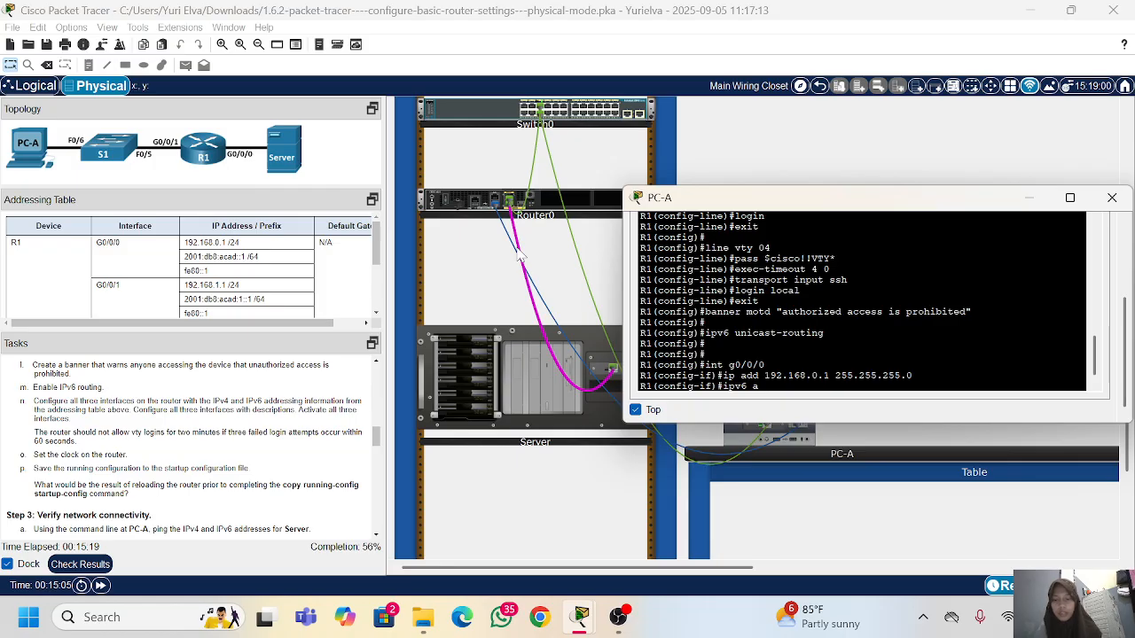
{"action": "type", "text": "dd"}
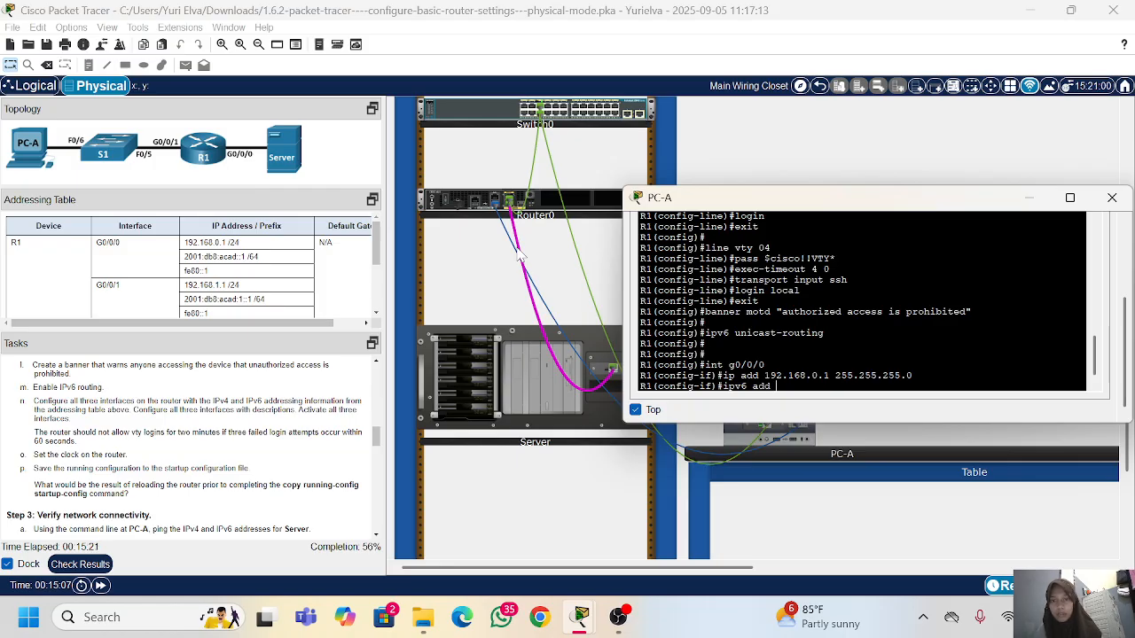
{"action": "type", "text": " fe80:"}
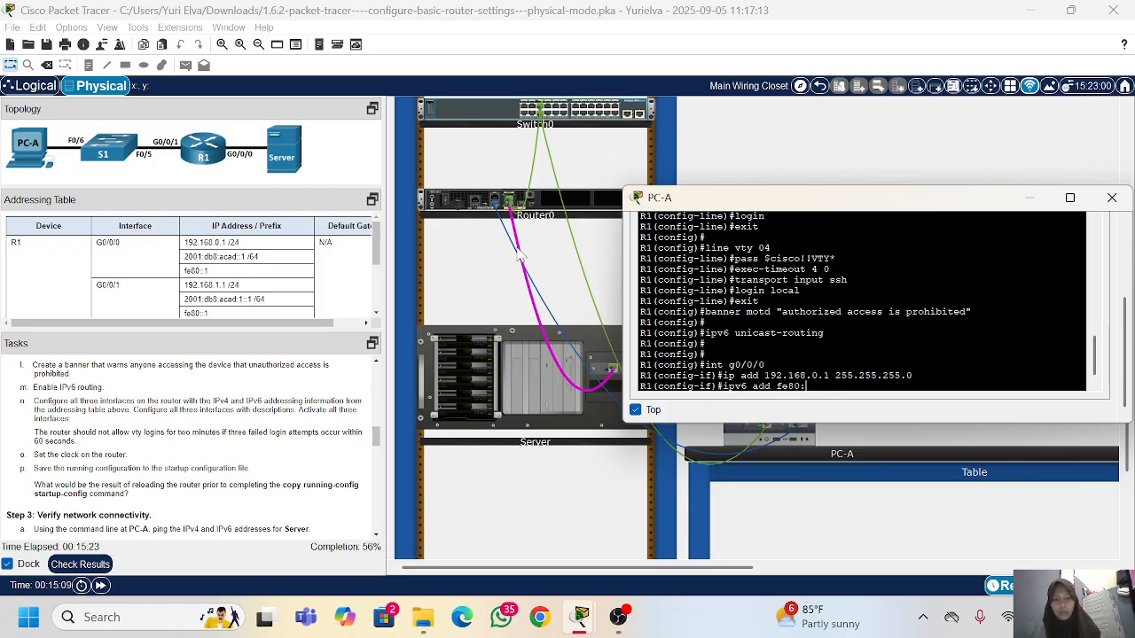
{"action": "type", "text": ":1 lin"}
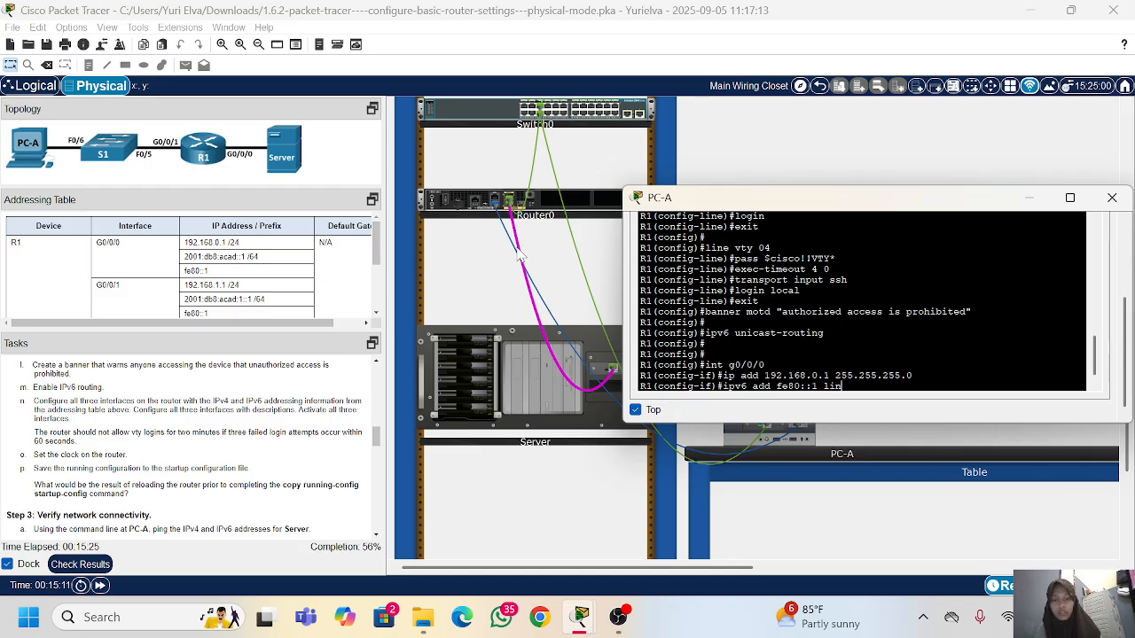
{"action": "type", "text": "k-local"}
{"action": "key", "text": "Return"}
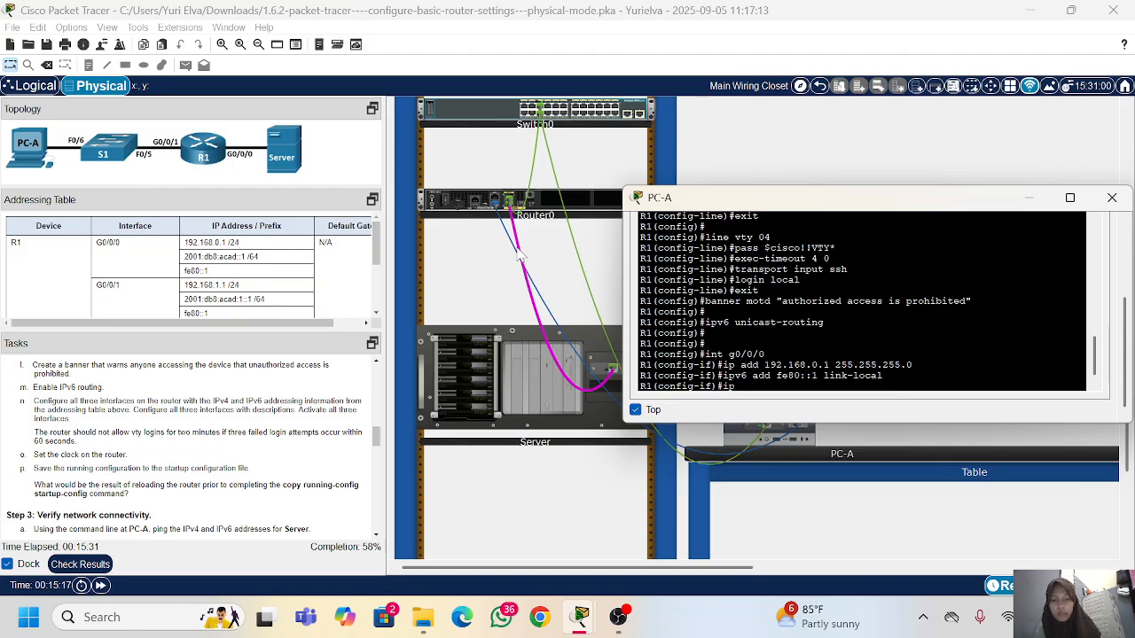
Step: Try to assign the g0/0/0 IPv6 address copied from the addressing table, entering ipv6 add 2001:db8:acad::1 /64
{"action": "type", "text": "ipv6 add"}
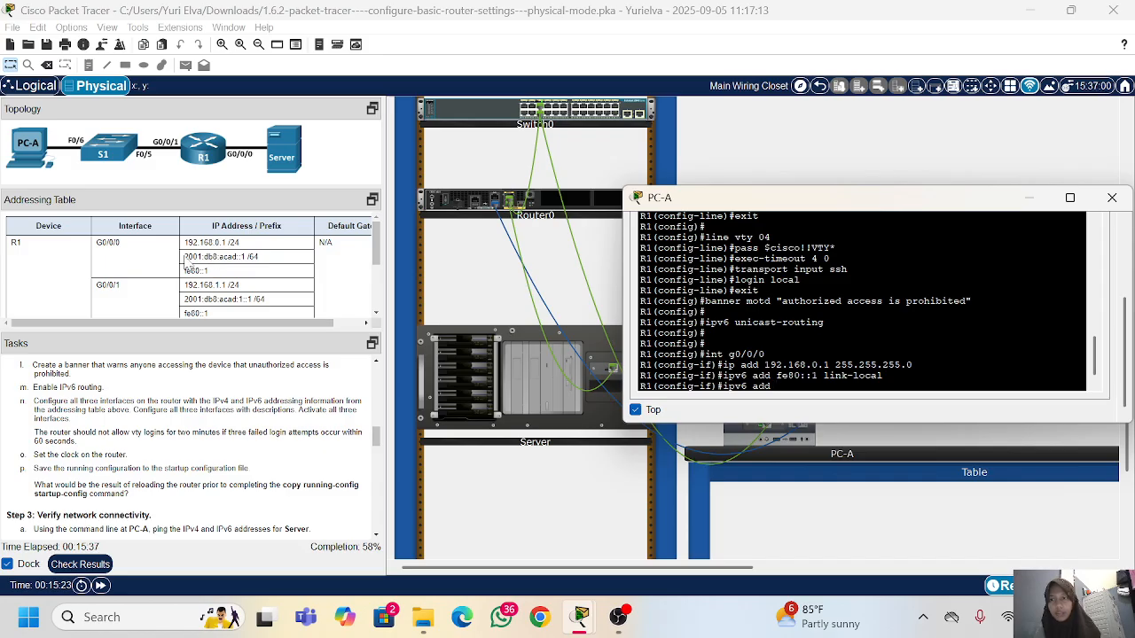
{"action": "left_click_drag", "start_coordinate": [184, 257], "coordinate": [263, 268]}
{"action": "right_click", "coordinate": [260, 260]}
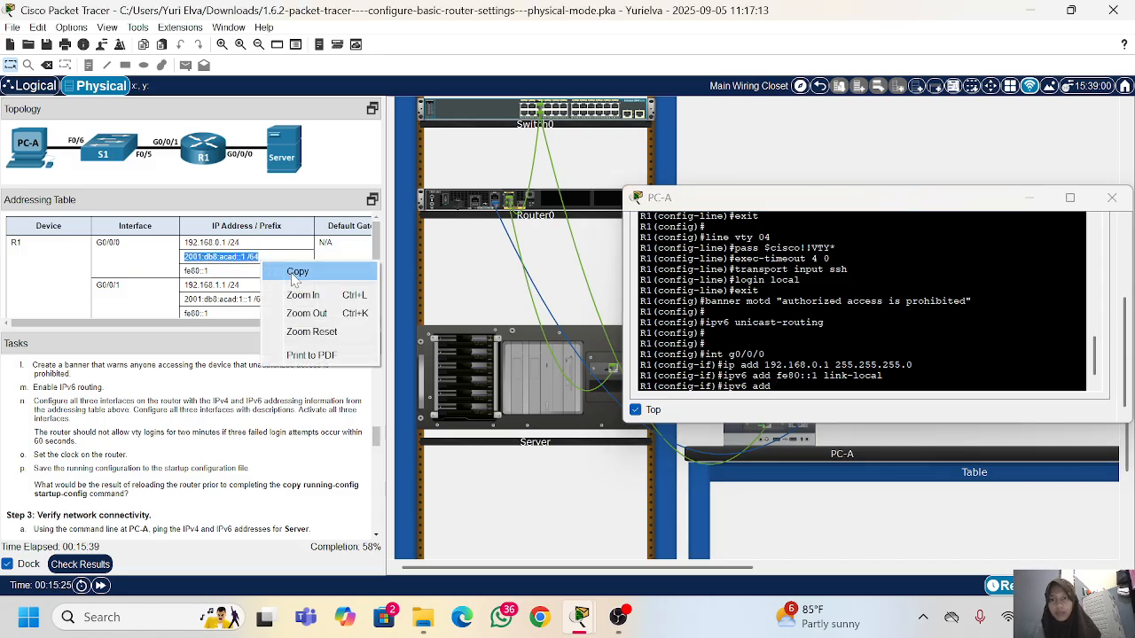
{"action": "left_click", "coordinate": [292, 273]}
{"action": "left_click", "coordinate": [778, 386]}
{"action": "right_click", "coordinate": [784, 328]}
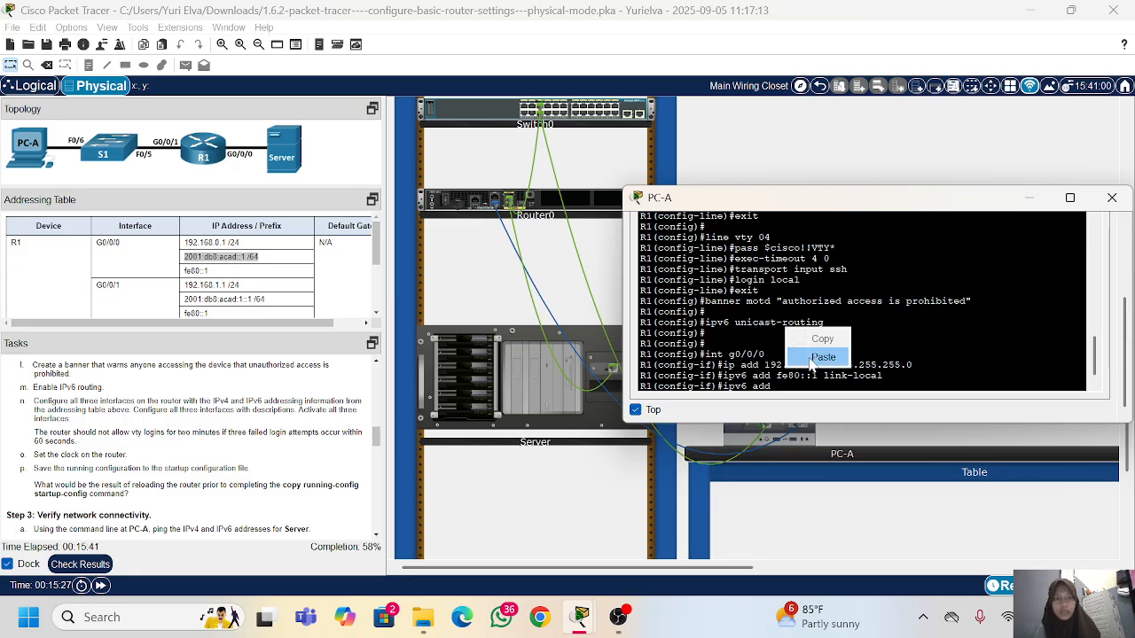
{"action": "left_click", "coordinate": [812, 357]}
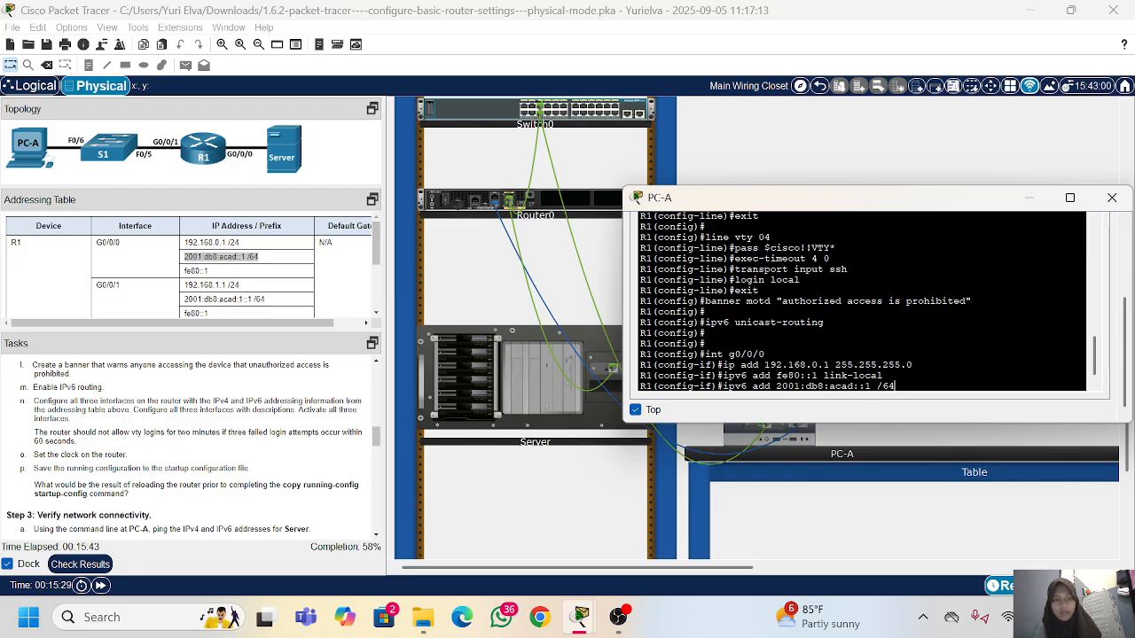
{"action": "key", "text": "Return"}
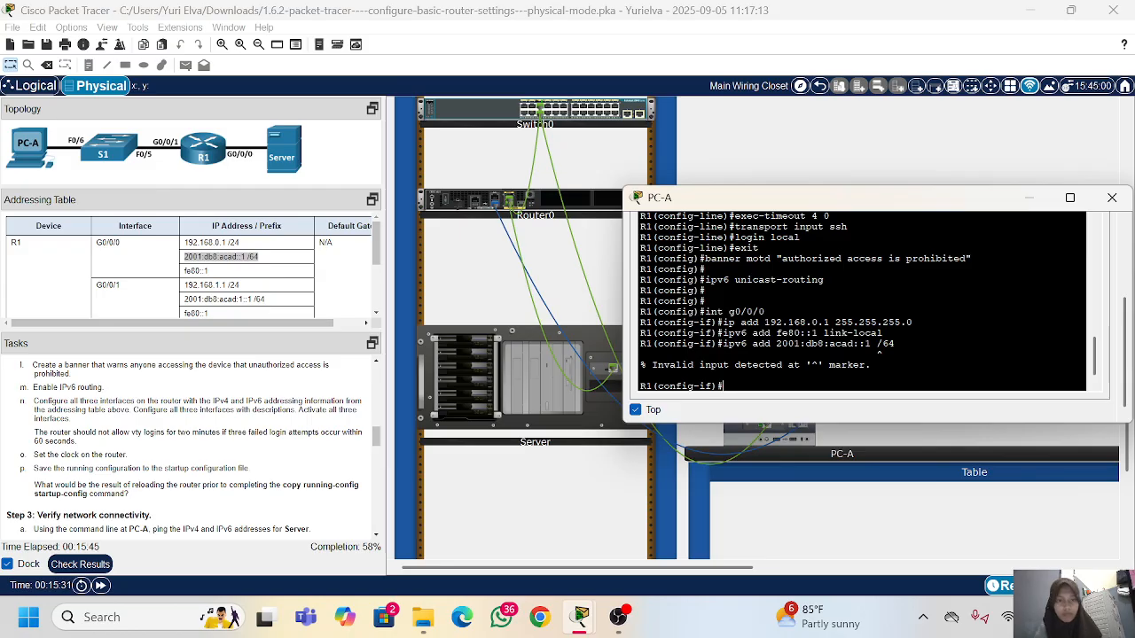
Step: Recall the IPv6 address command, remove the space before the prefix length, and run it as ipv6 add 2001:db8:acad::1/64
{"action": "key", "text": "Up"}
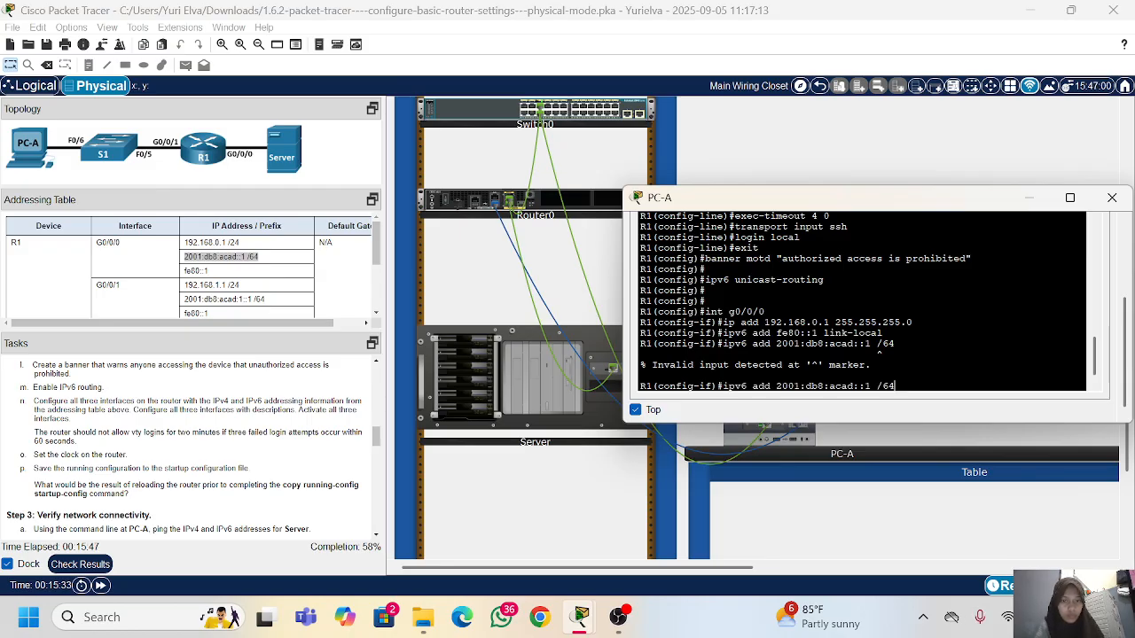
{"action": "key", "text": "Left"}
{"action": "key", "text": "Left"}
{"action": "key", "text": "Left"}
{"action": "key", "text": "BackSpace"}
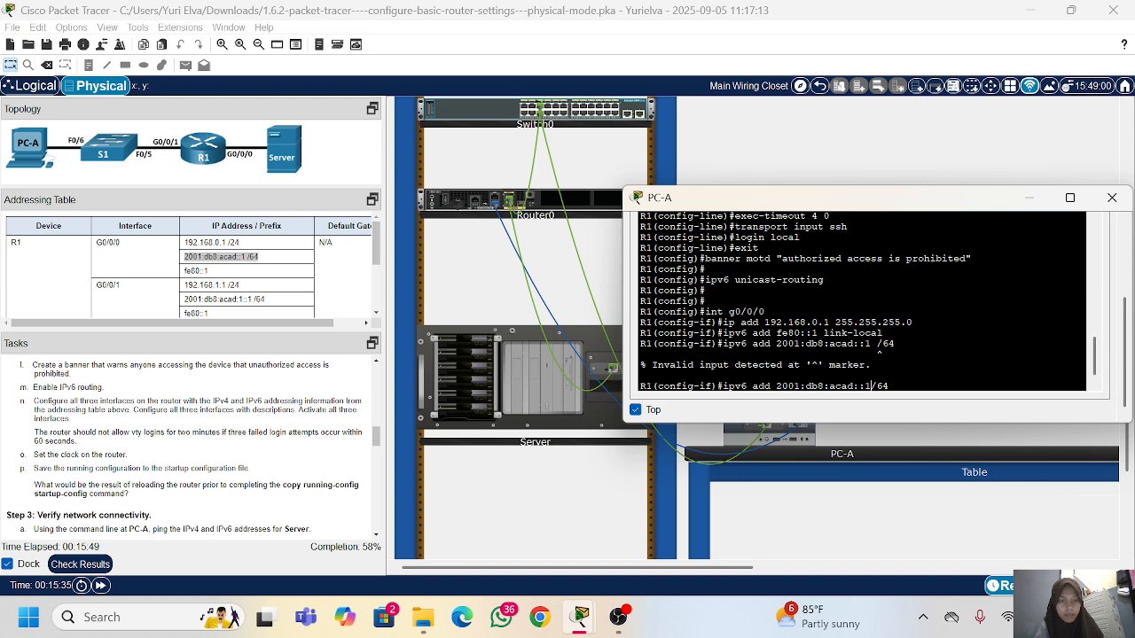
{"action": "key", "text": "Return"}
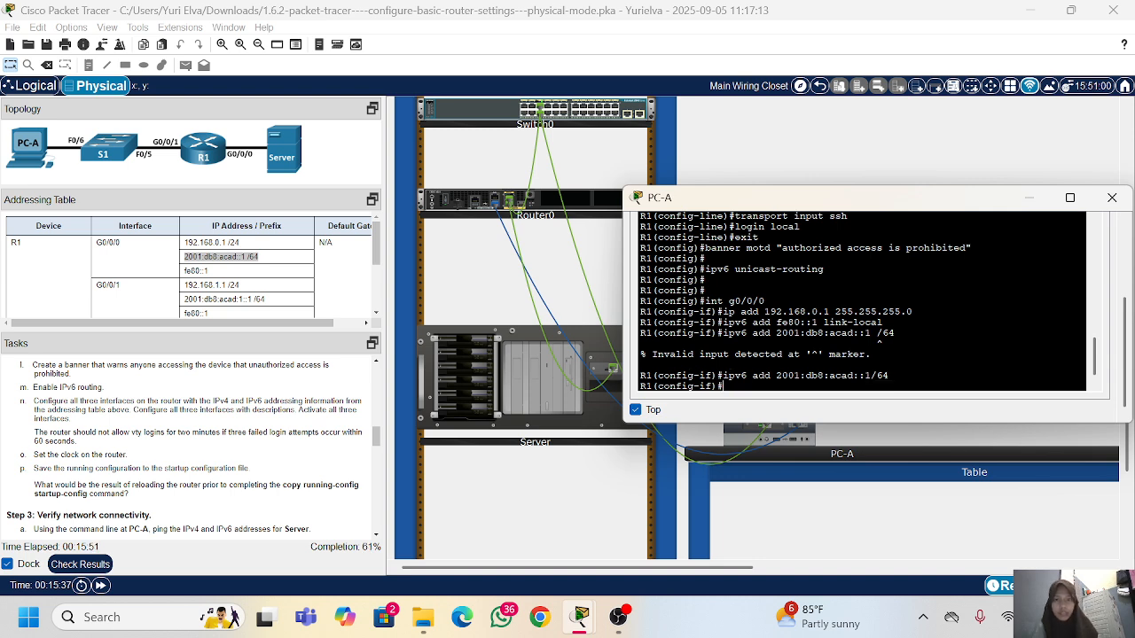
Step: Begin entering the description command for interface g0/0/0
{"action": "type", "text": "description Connection to Server"}
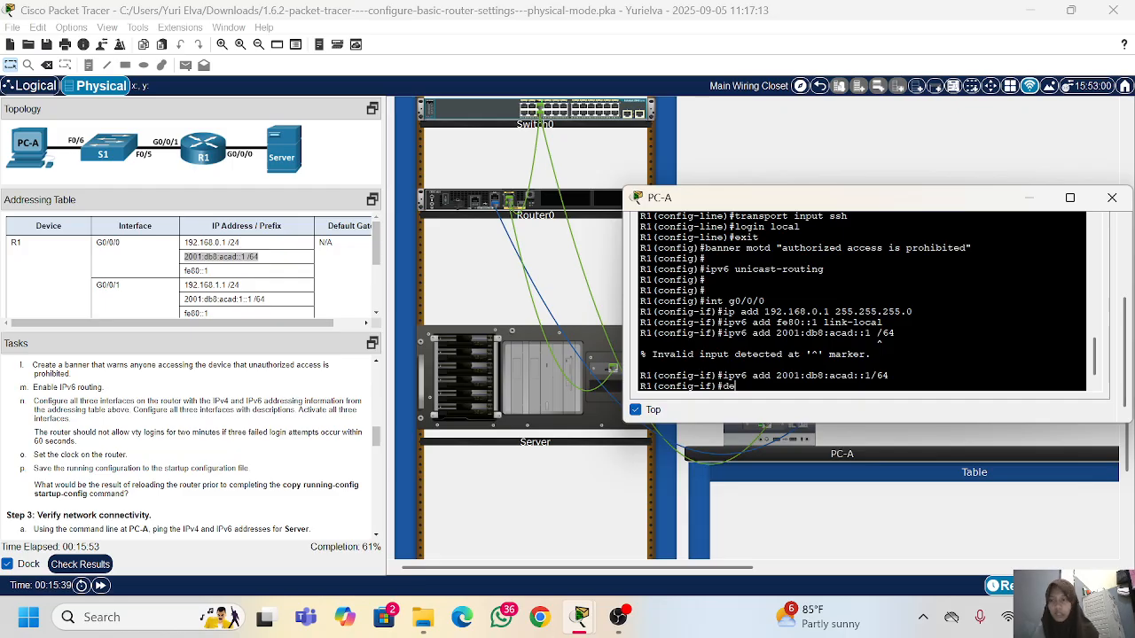
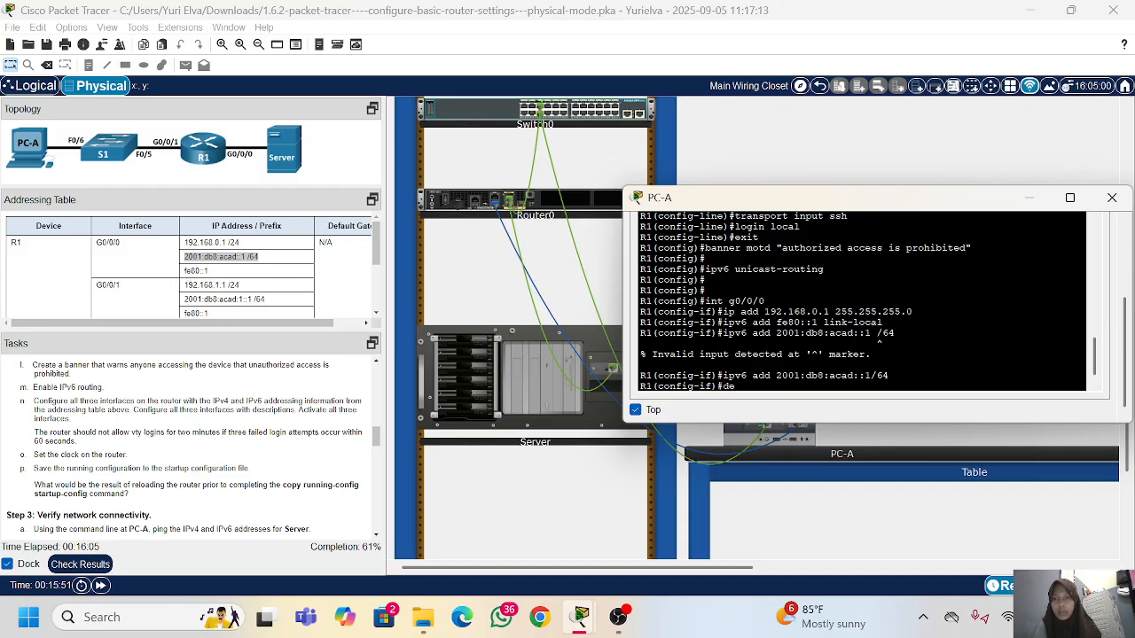
Step: Complete the description of interface g0/0/0 as Connection to Server
{"action": "type", "text": "scr"}
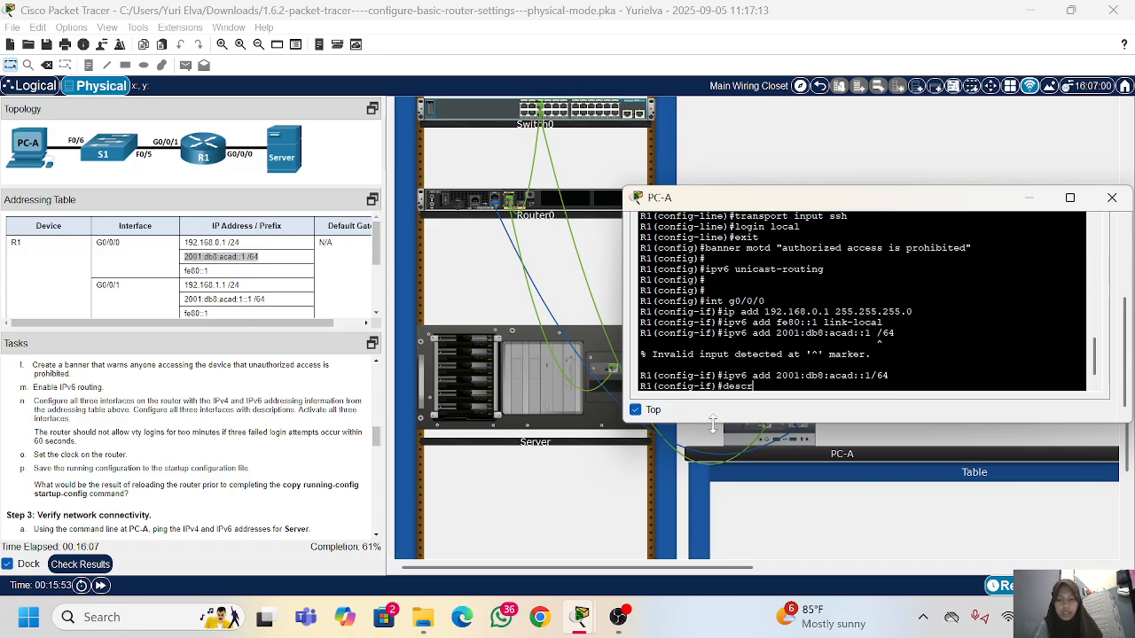
{"action": "type", "text": "iption "}
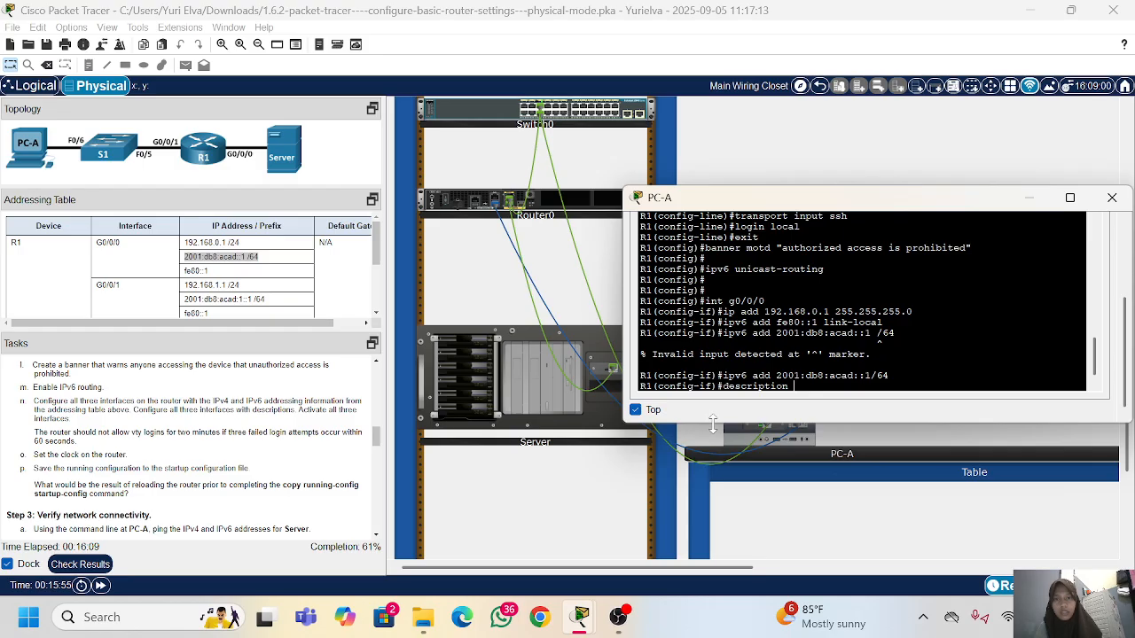
{"action": "type", "text": "Connection"}
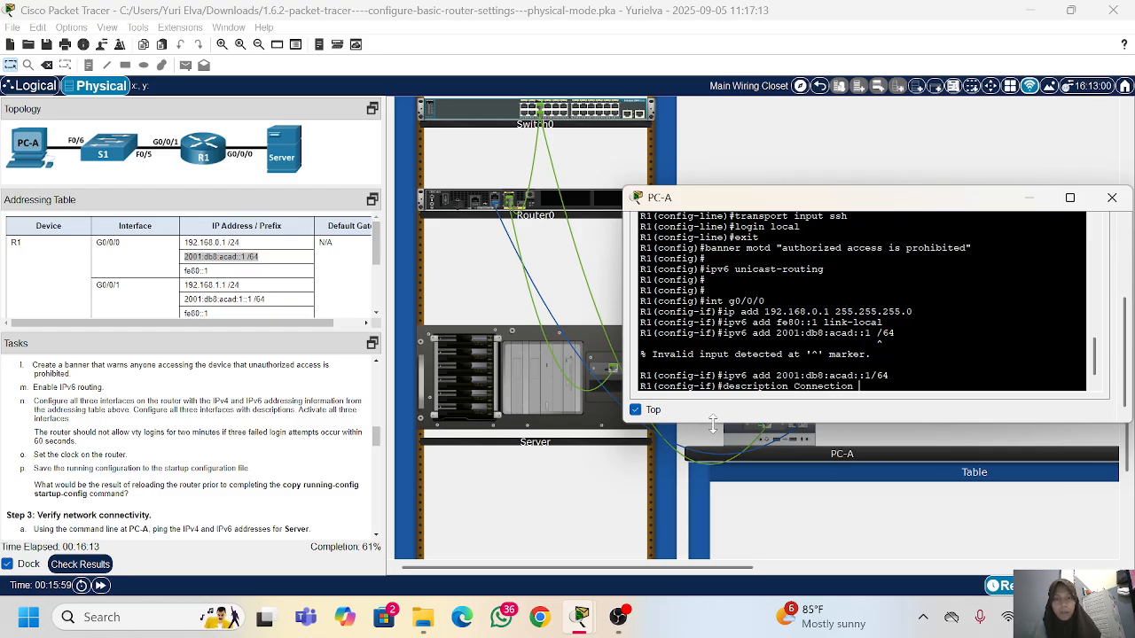
{"action": "type", "text": " to"}
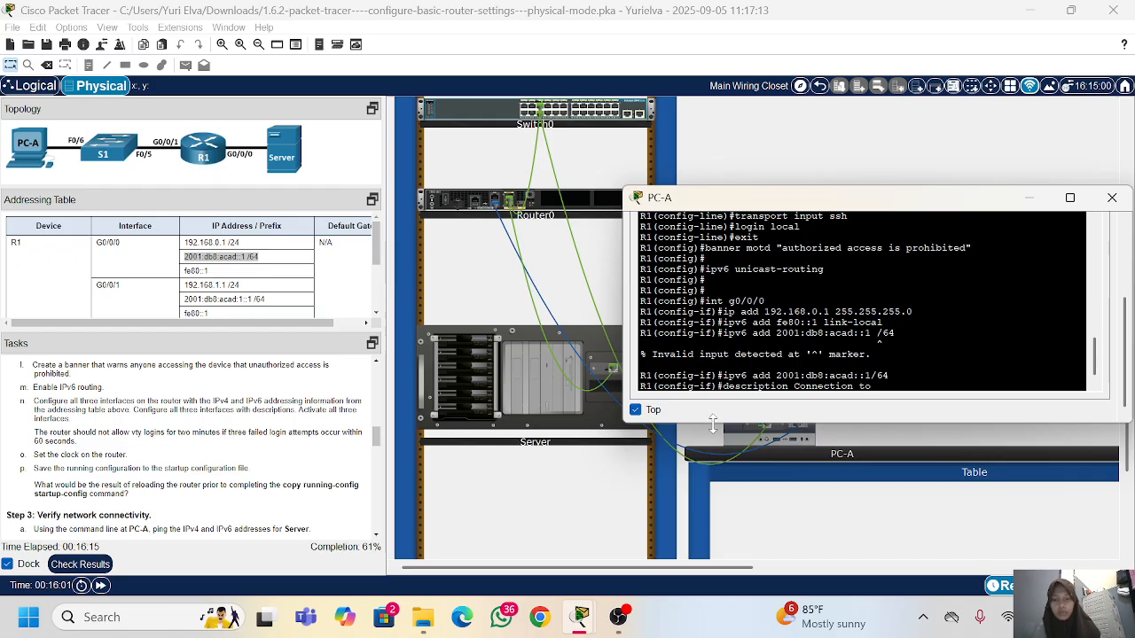
{"action": "type", "text": " Server"}
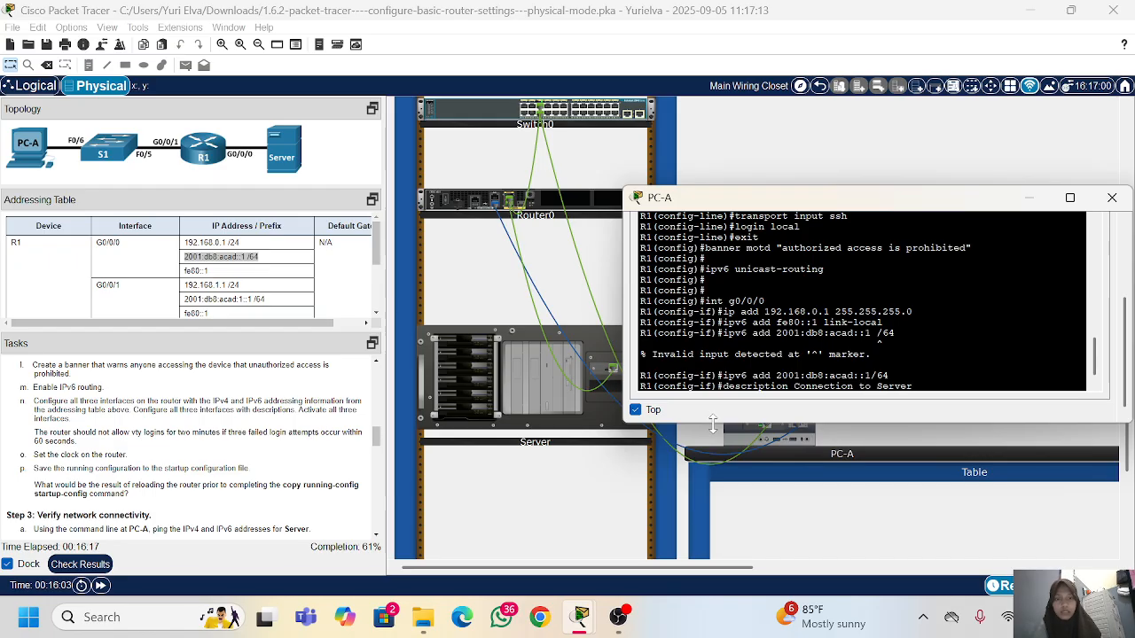
{"action": "key", "text": "Return"}
Step: Activate interface g0/0/0 with no sh and exit to global configuration mode
{"action": "type", "text": "no sh"}
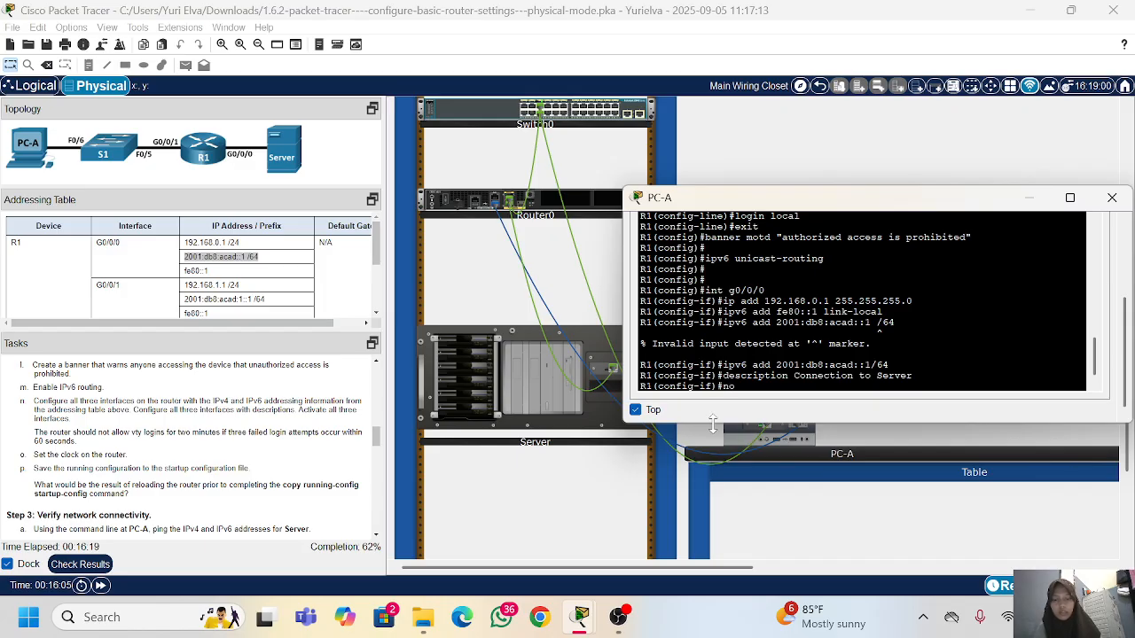
{"action": "key", "text": "Return"}
{"action": "type", "text": "exit"}
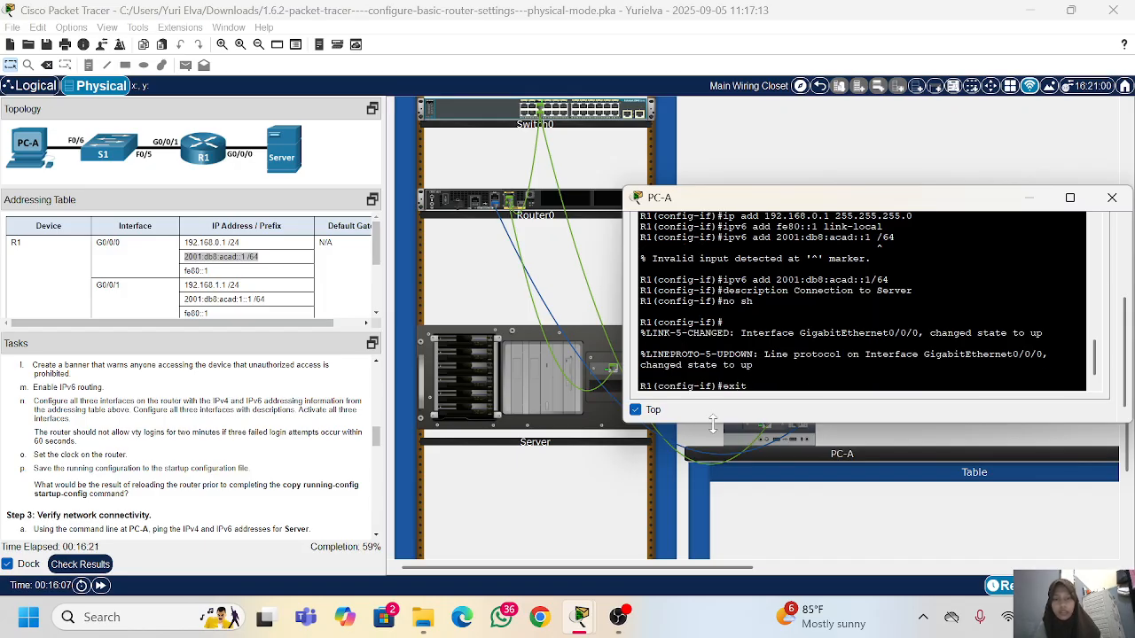
{"action": "key", "text": "Return"}
{"action": "key", "text": "Return"}
Step: Enter configuration of interface g0/0/1 and assign it IPv4 address 192.168.1.1 with mask 255.255.255.0
{"action": "type", "text": "int"}
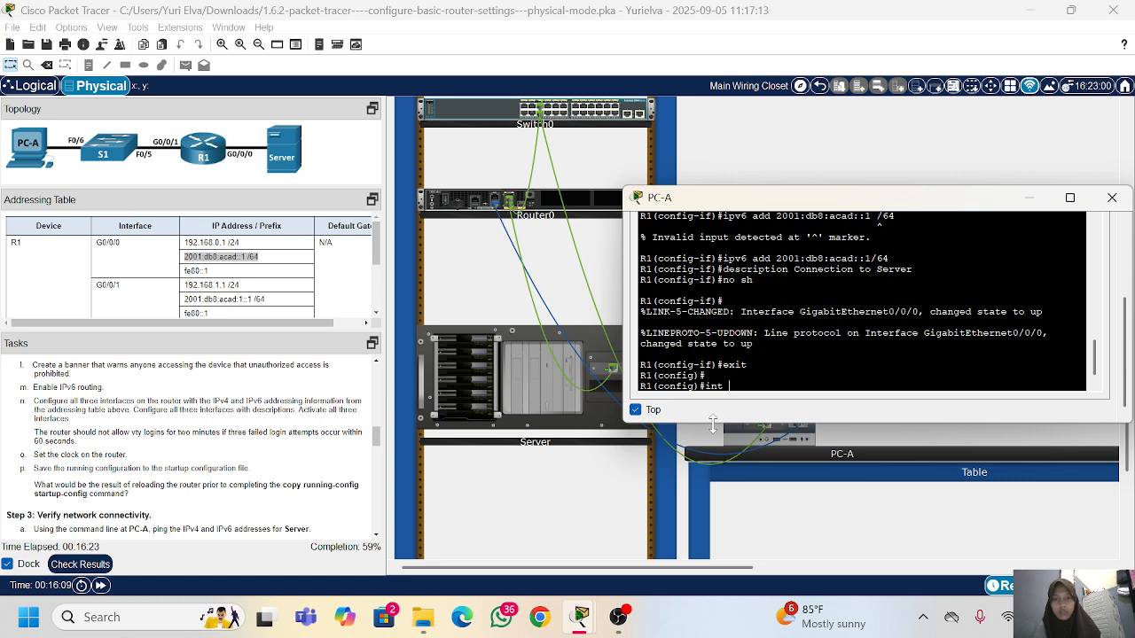
{"action": "type", "text": " g0/0/1"}
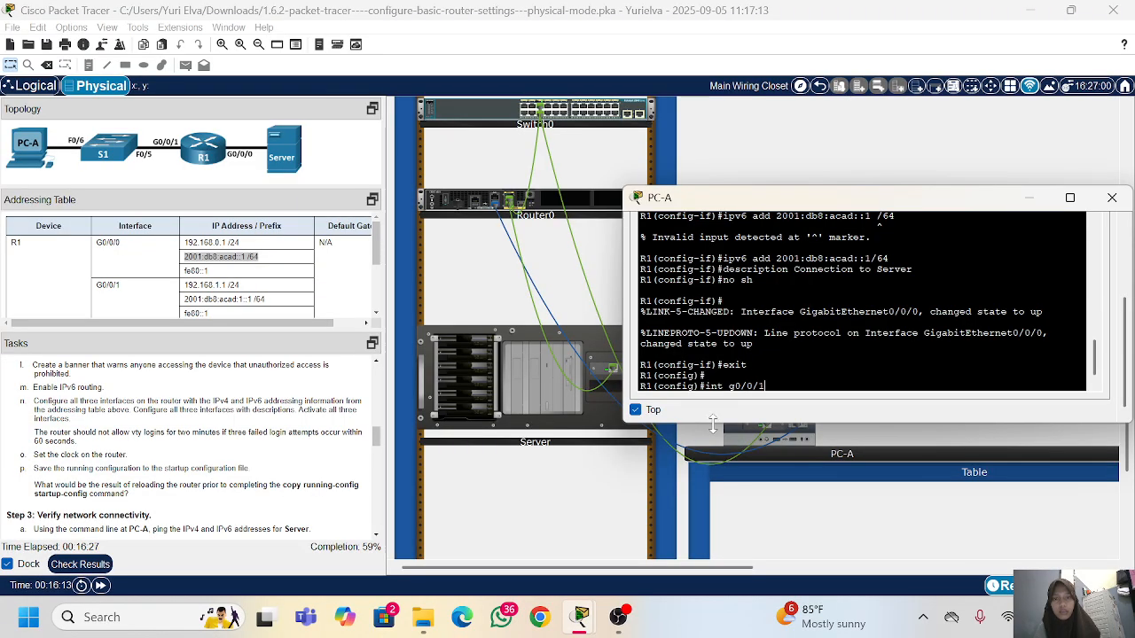
{"action": "key", "text": "Return"}
{"action": "type", "text": "ip ad"}
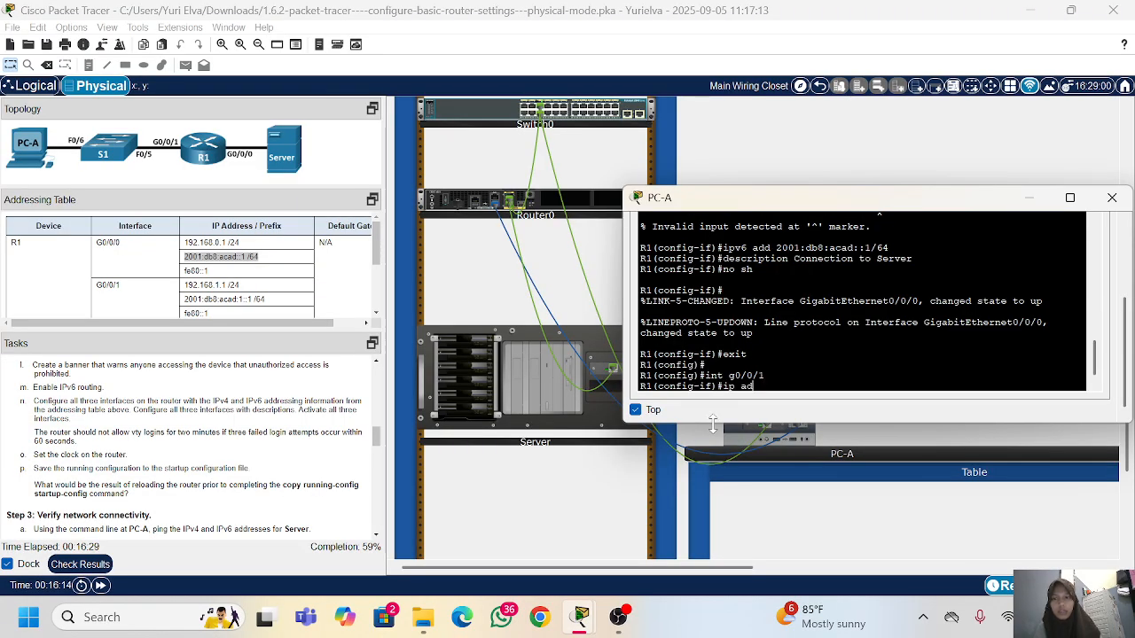
{"action": "type", "text": "d 192.168"}
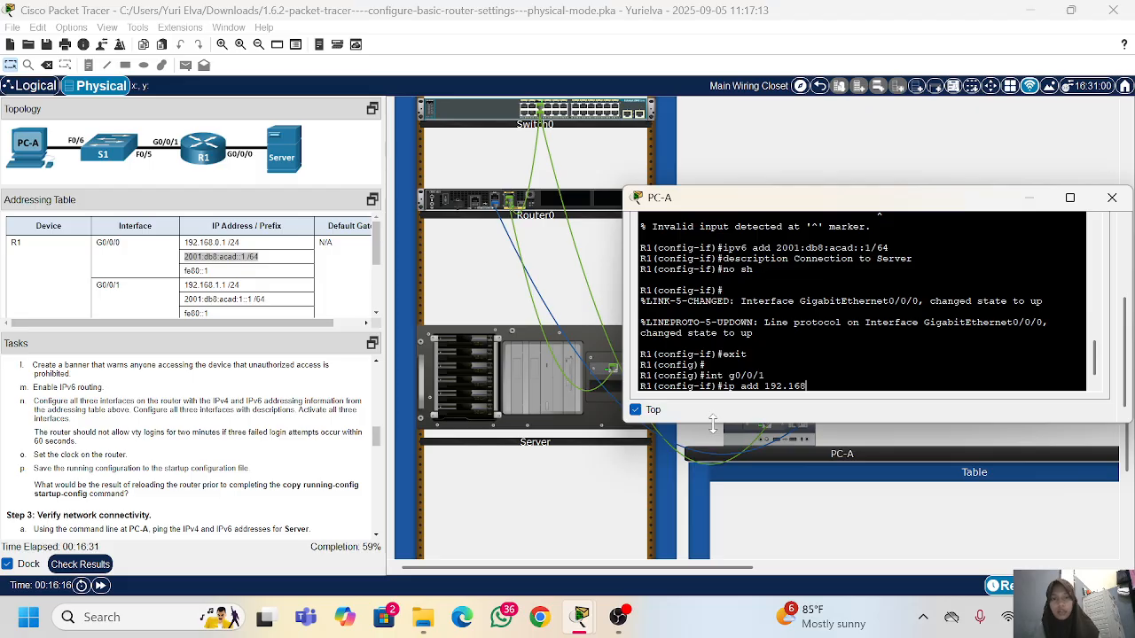
{"action": "type", "text": ".1.1 255.255."}
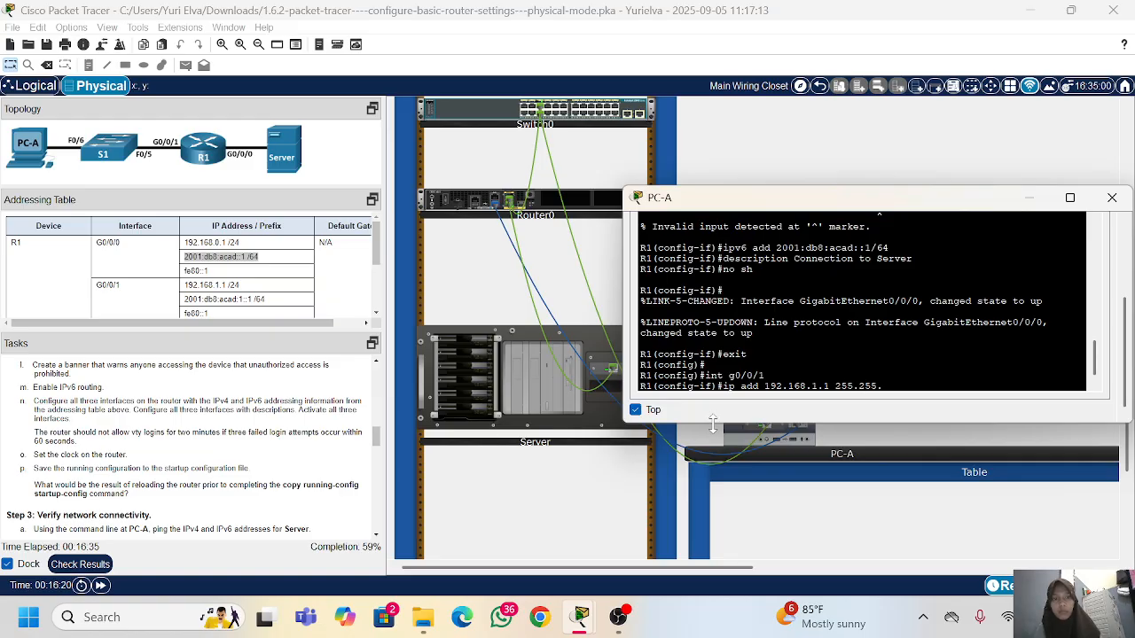
{"action": "type", "text": "255.0"}
{"action": "key", "text": "Return"}
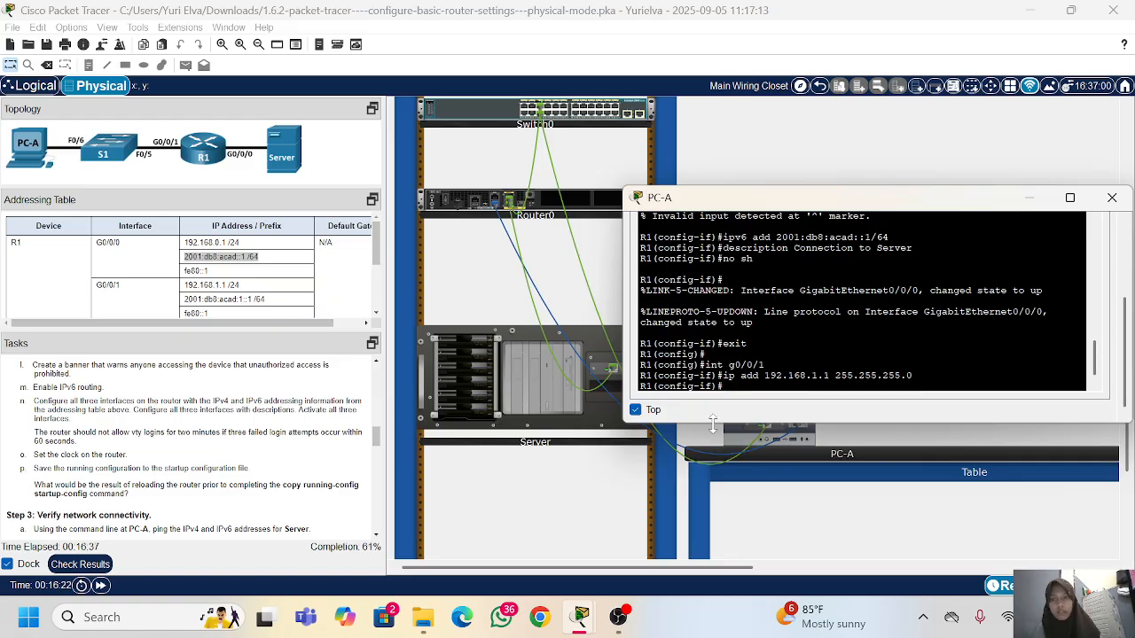
Step: Set fe80::1 as the IPv6 link-local address of interface g0/0/1
{"action": "type", "text": "ipv"}
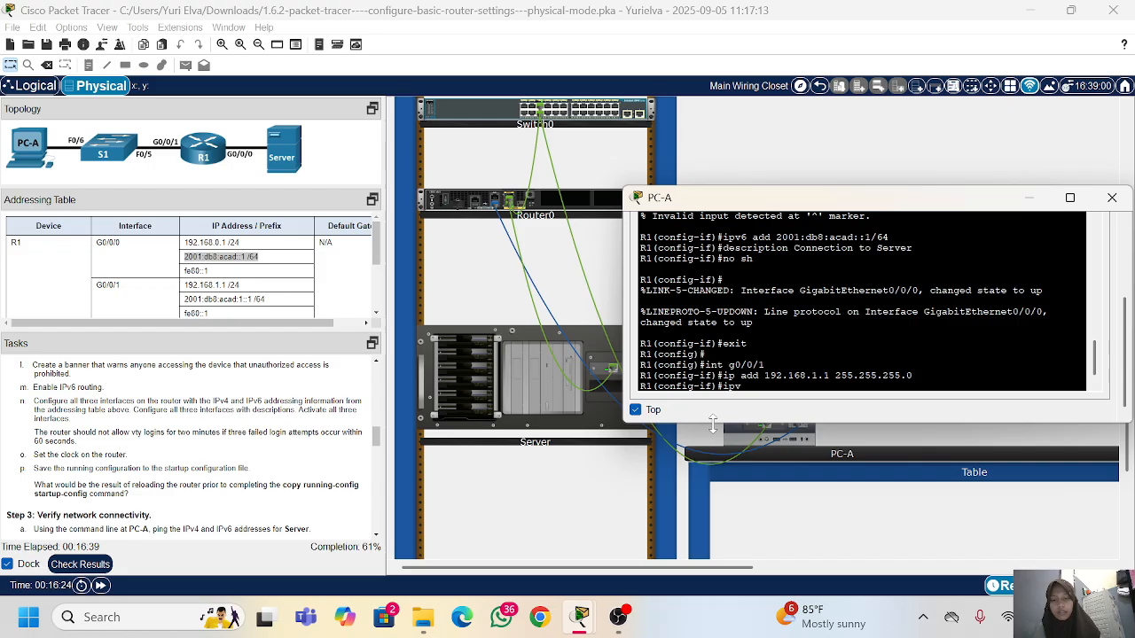
{"action": "type", "text": "6 add "}
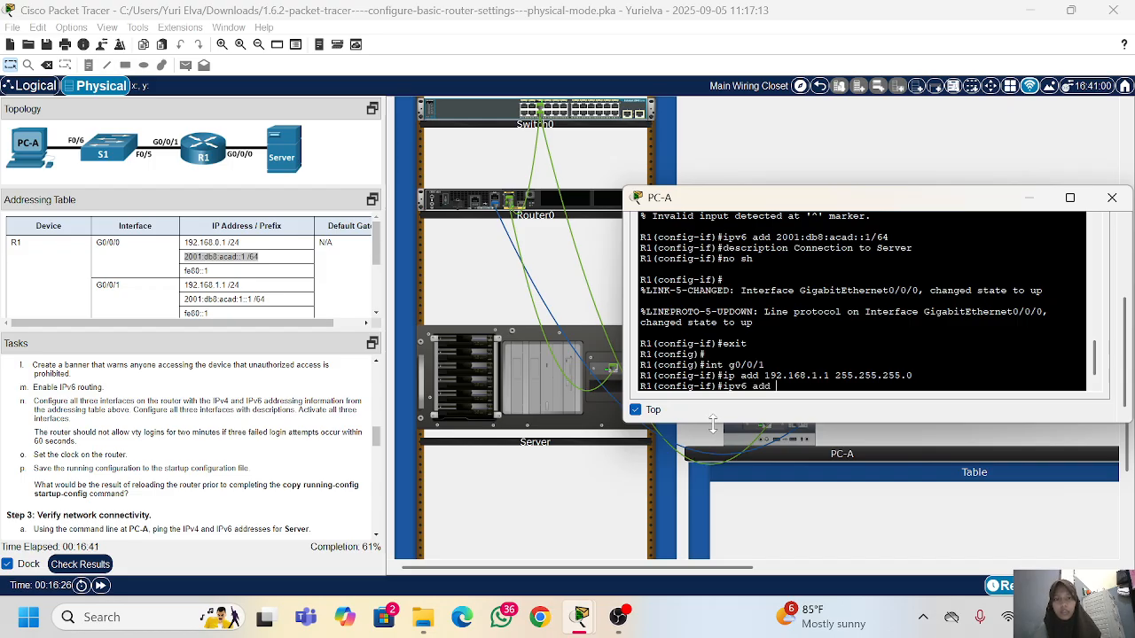
{"action": "type", "text": "fe80:"}
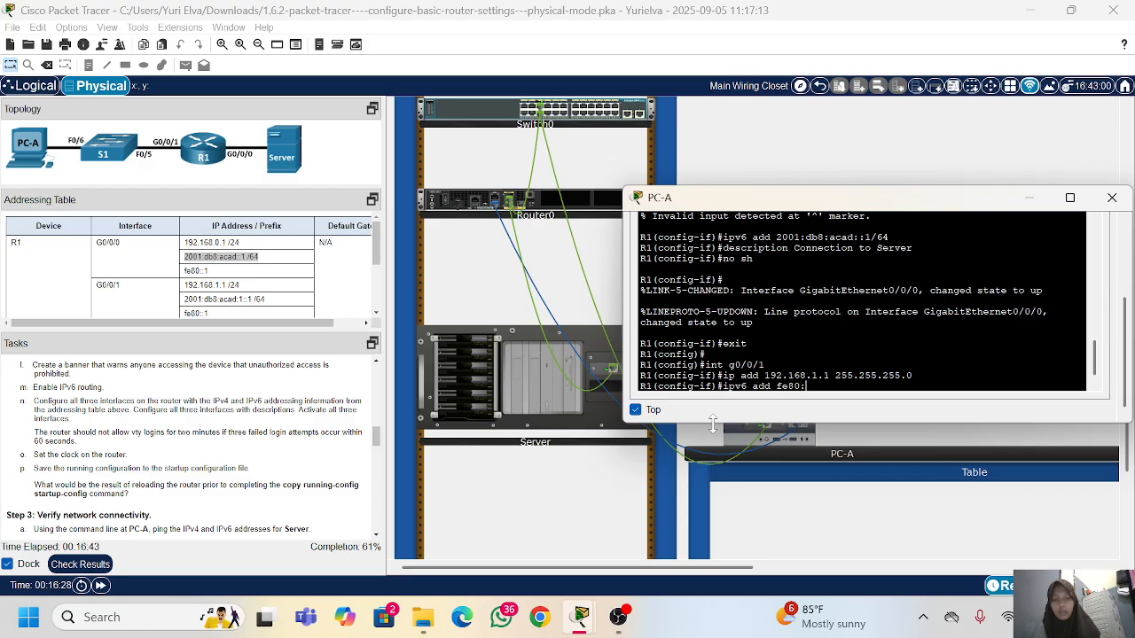
{"action": "type", "text": ":1 link-loca"}
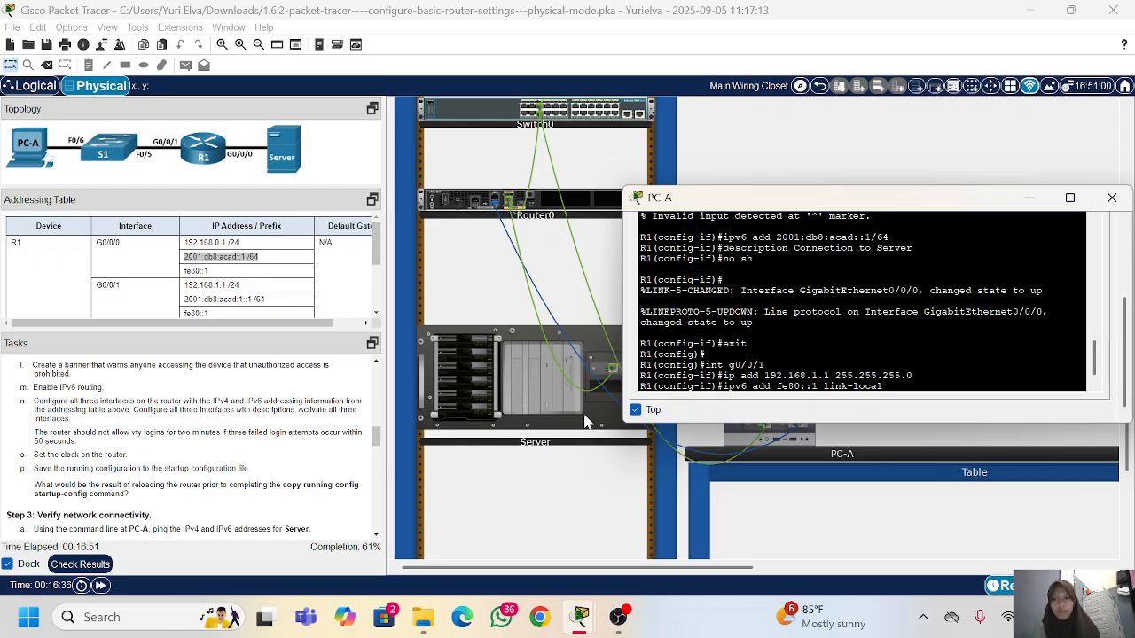
{"action": "type", "text": "l"}
{"action": "key", "text": "Return"}
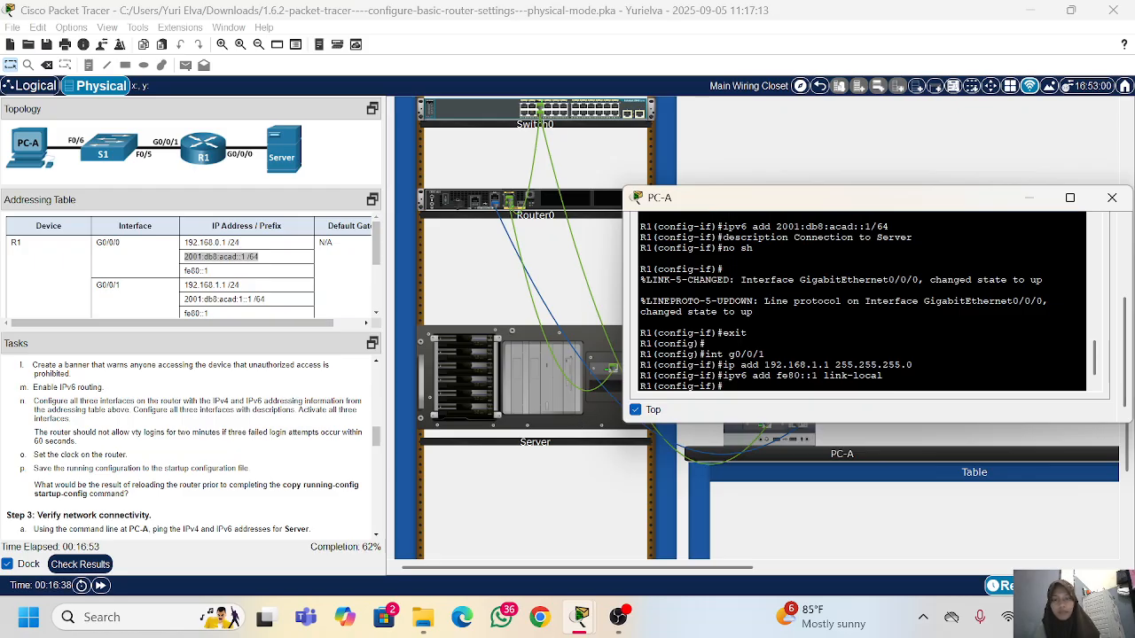
Step: Assign g0/0/1 the IPv6 address copied from the addressing table, without the space before the prefix length: ipv6 add 2001:db8:acad:1::1/64
{"action": "type", "text": "ipv6 "}
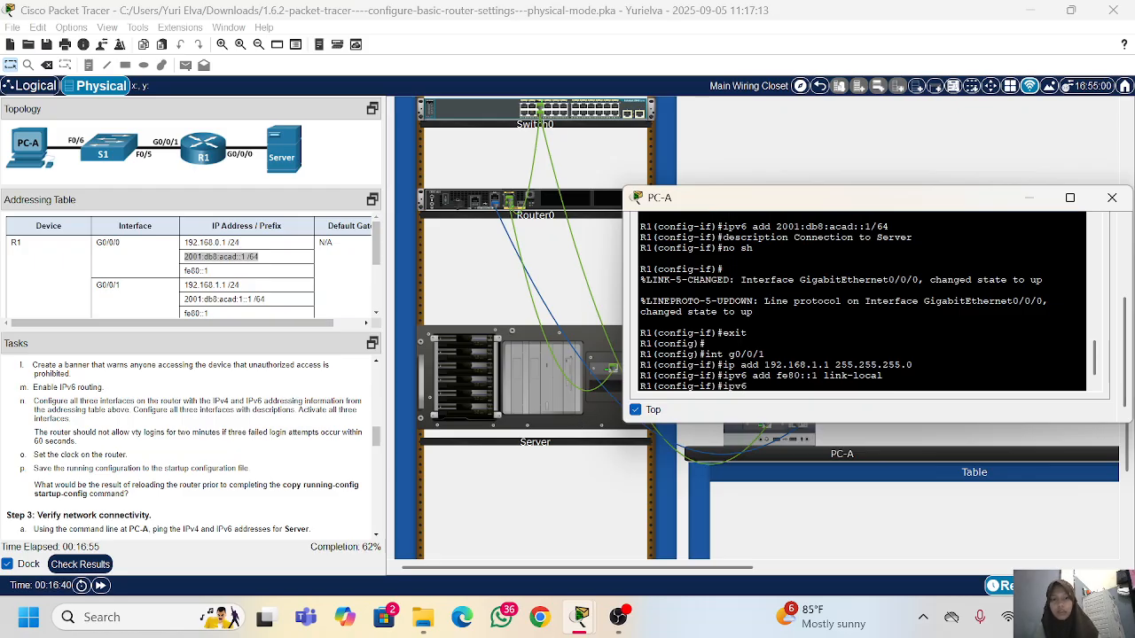
{"action": "type", "text": "add"}
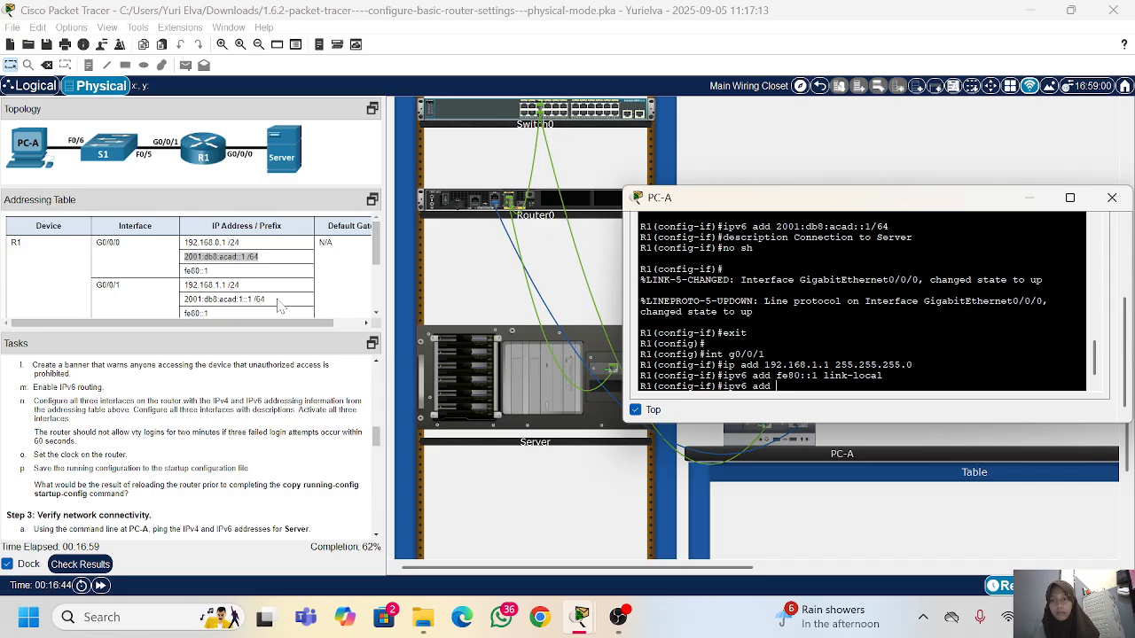
{"action": "left_click_drag", "start_coordinate": [266, 300], "coordinate": [183, 299]}
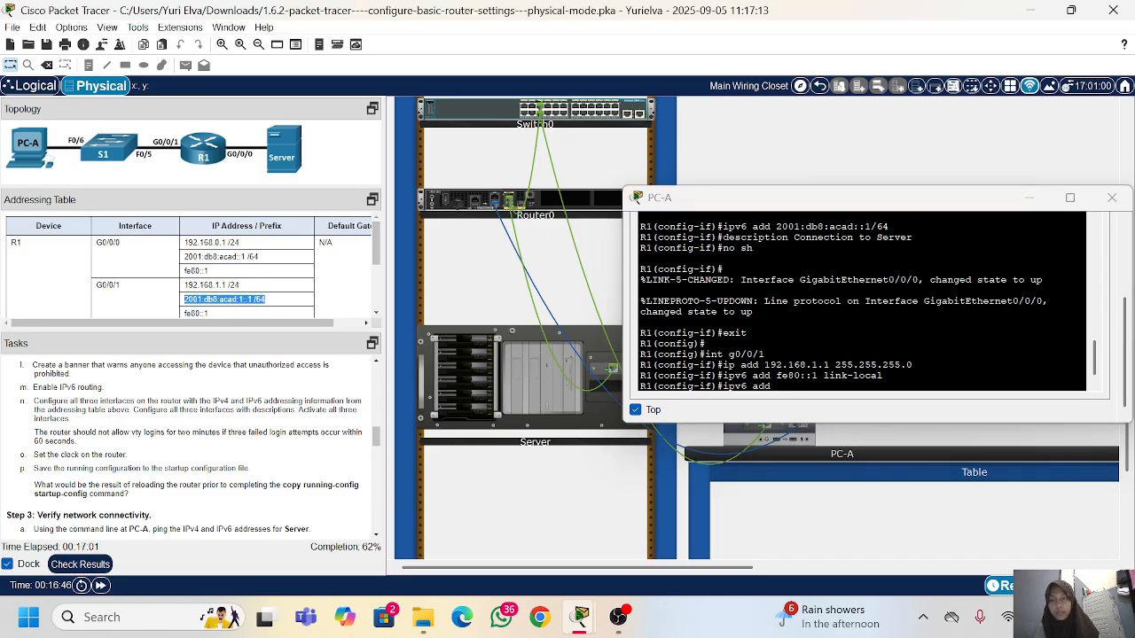
{"action": "right_click", "coordinate": [185, 300]}
{"action": "left_click", "coordinate": [211, 311]}
{"action": "right_click", "coordinate": [864, 375]}
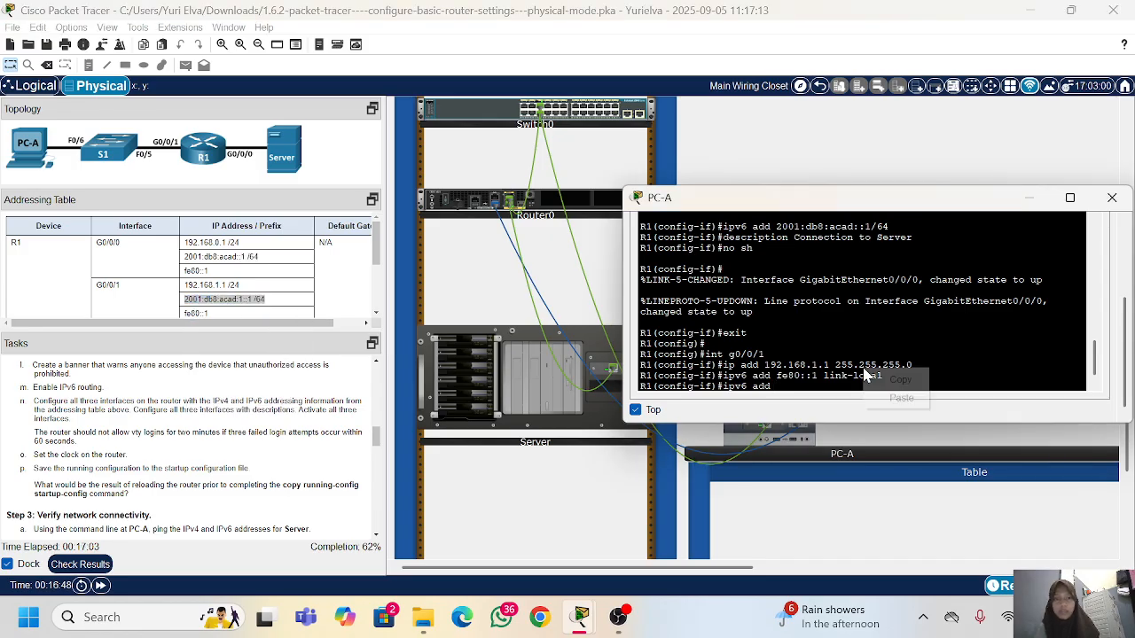
{"action": "left_click", "coordinate": [899, 398]}
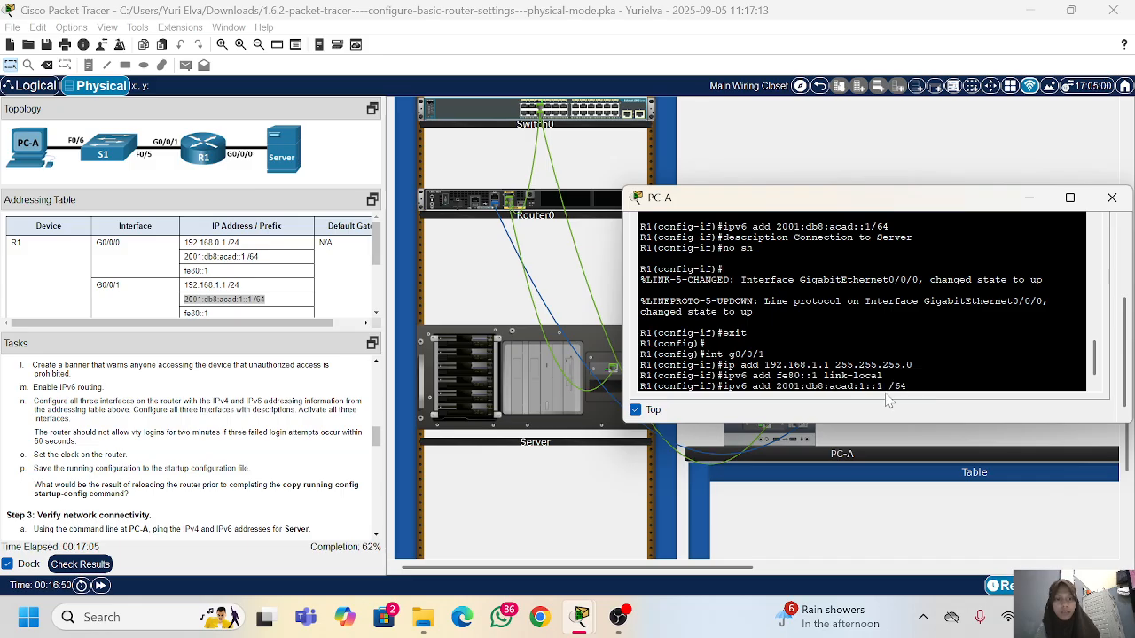
{"action": "key", "text": "Left"}
{"action": "key", "text": "BackSpace"}
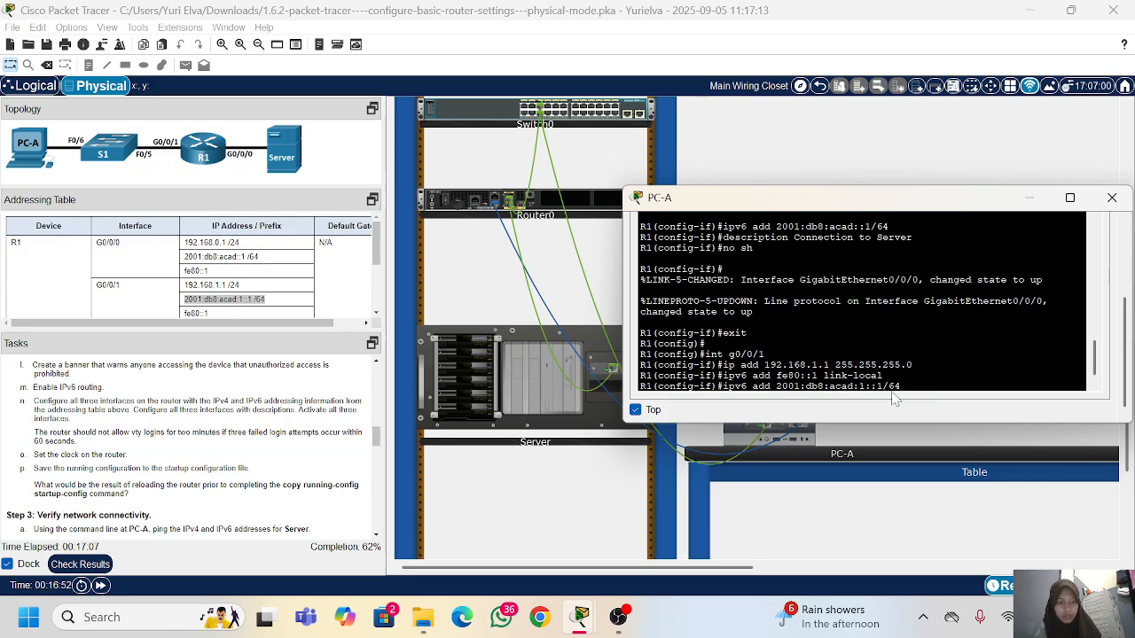
{"action": "key", "text": "Return"}
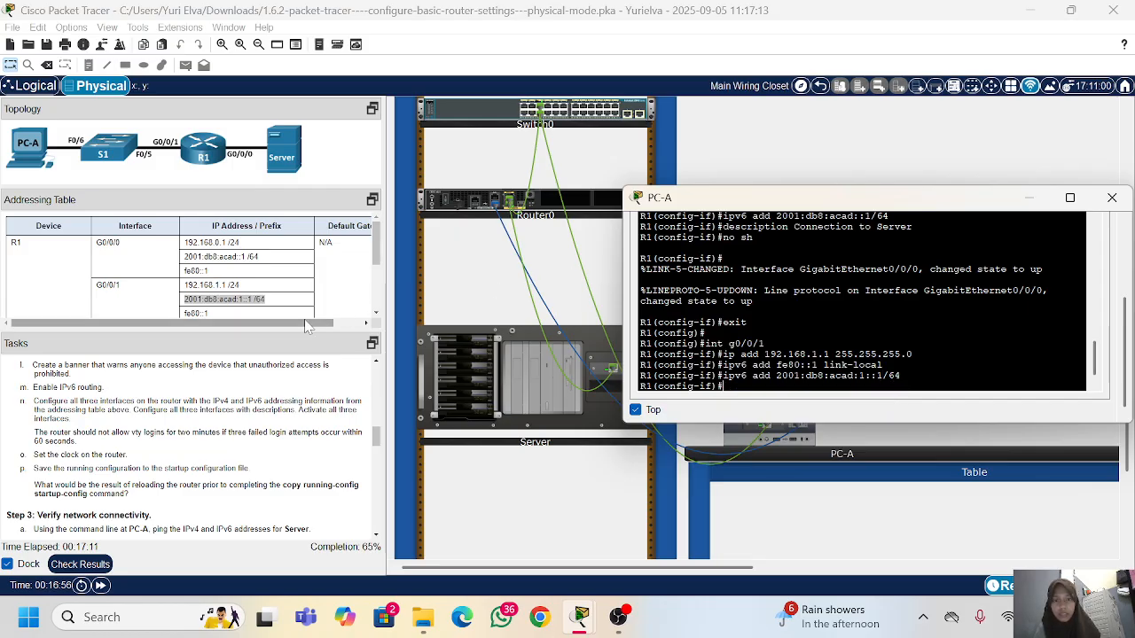
Step: Set the description of interface g0/0/1 to Connection to S1
{"action": "type", "text": "des"}
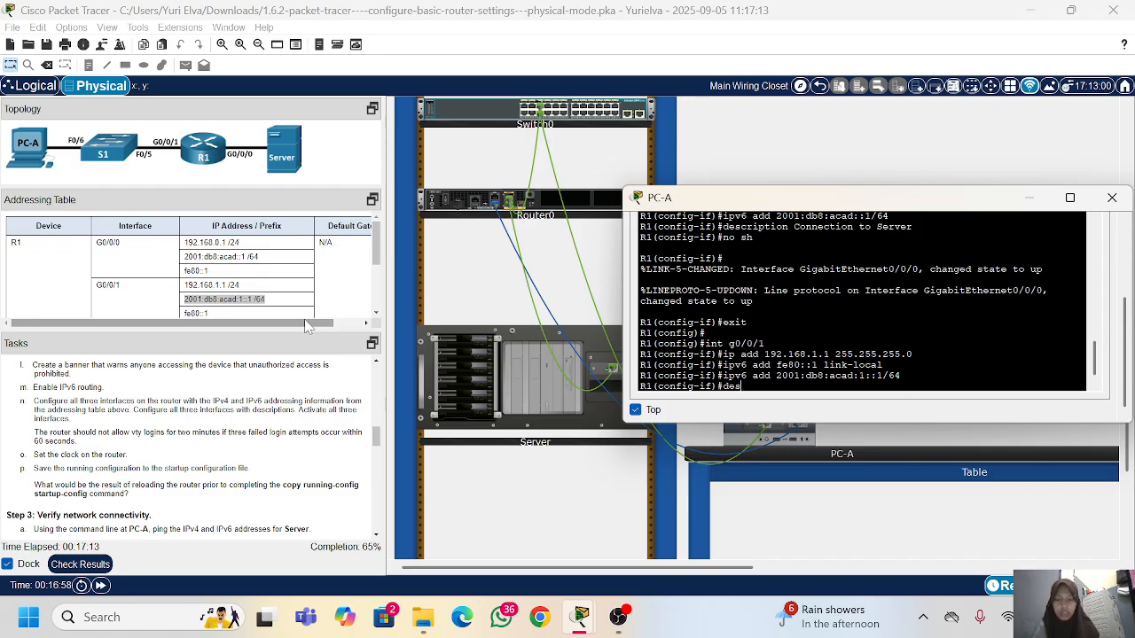
{"action": "type", "text": "cription Connection"}
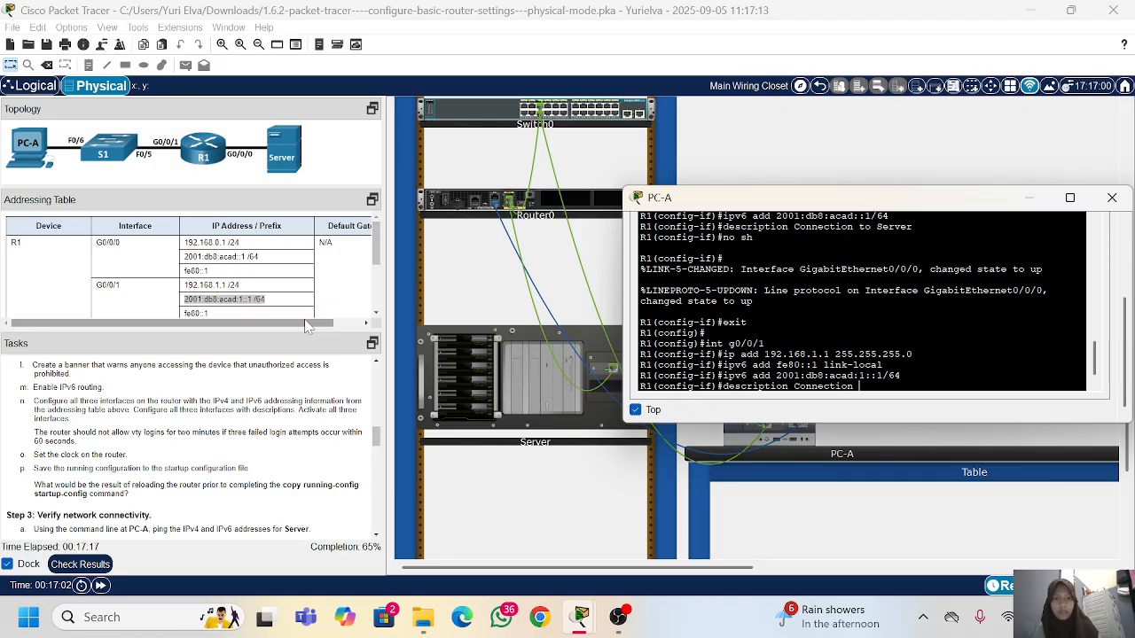
{"action": "type", "text": " to S1"}
{"action": "key", "text": "Return"}
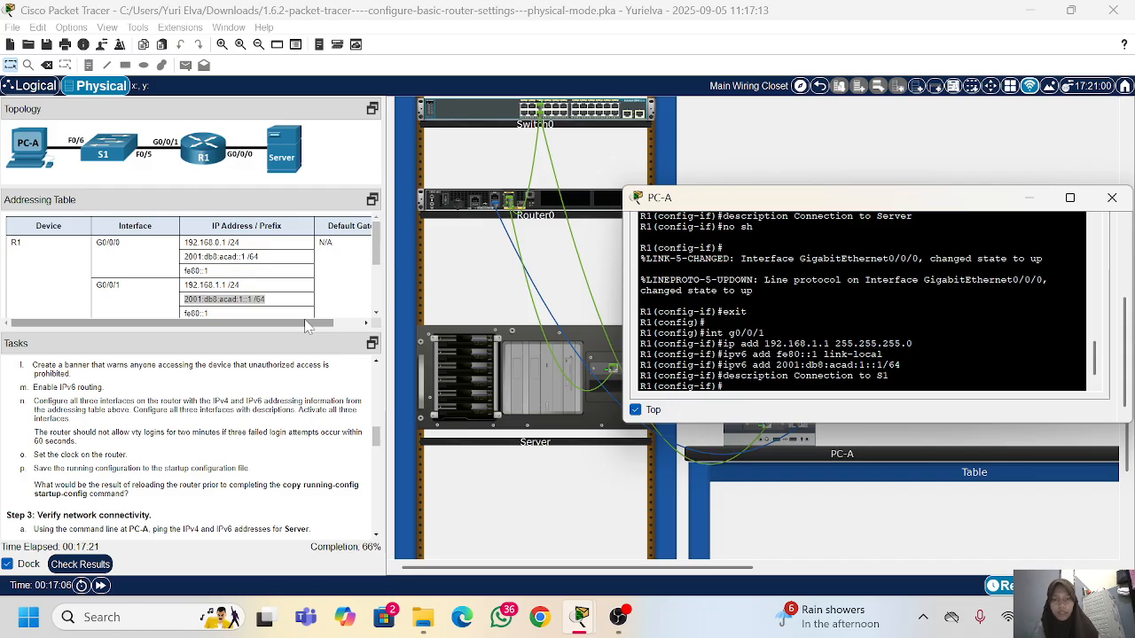
Step: Activate interface g0/0/1 with no sh and exit to global configuration mode
{"action": "type", "text": "no sh"}
{"action": "key", "text": "Return"}
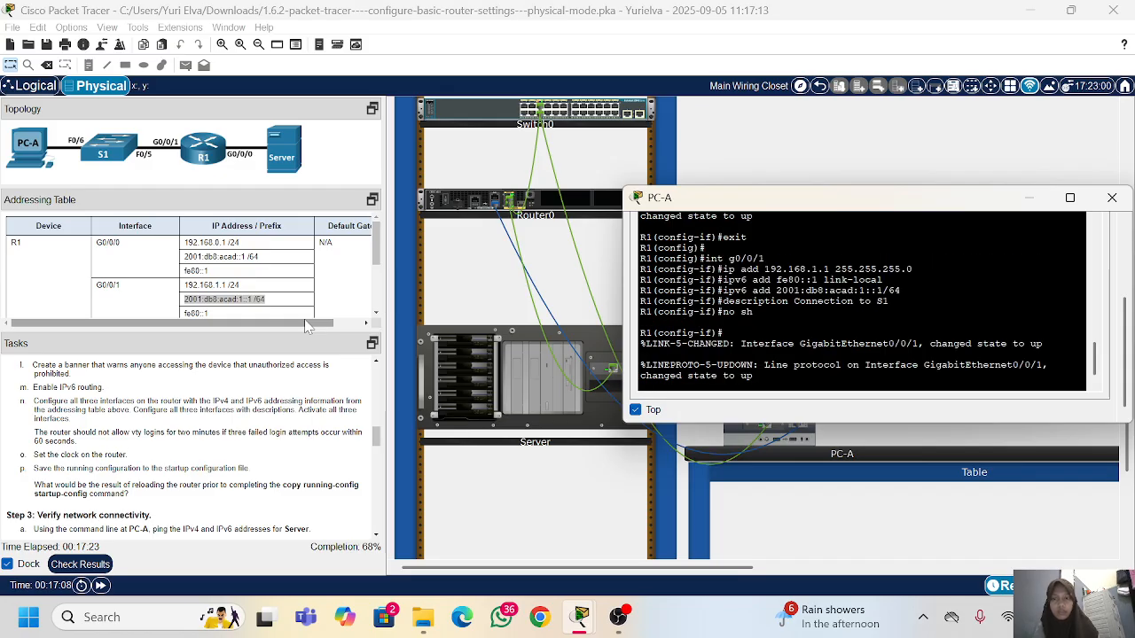
{"action": "type", "text": "exit"}
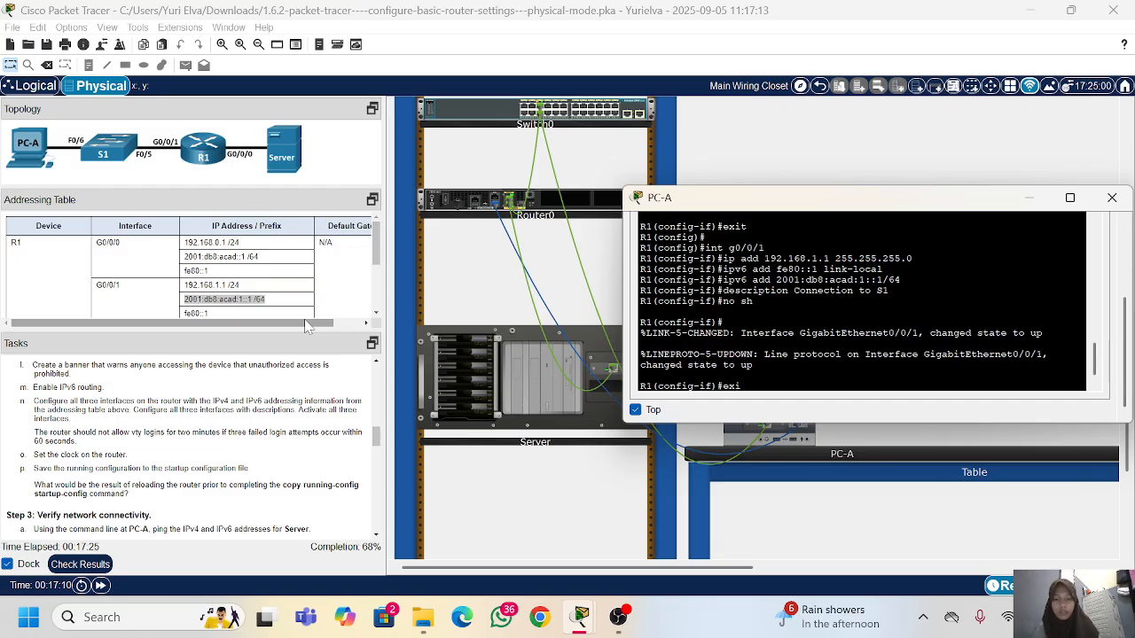
{"action": "key", "text": "Return"}
{"action": "key", "text": "Return"}
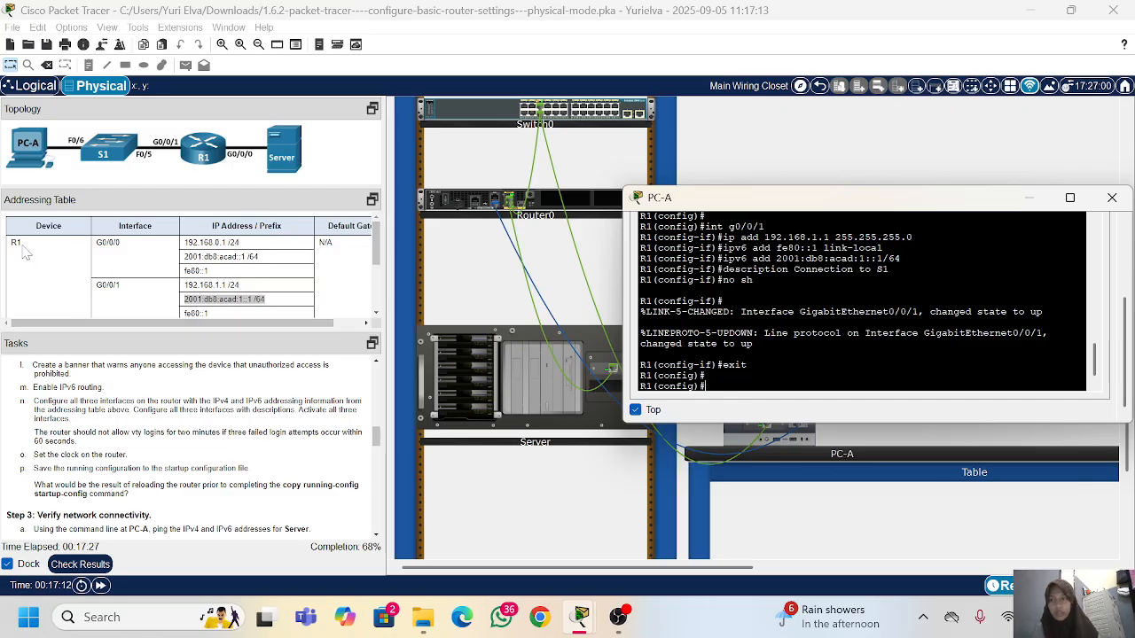
Step: Check the Loopback0 rows of the addressing table and create the interface with int loopback0
{"action": "scroll", "coordinate": [92, 293], "scroll_direction": "down", "scroll_amount": 2}
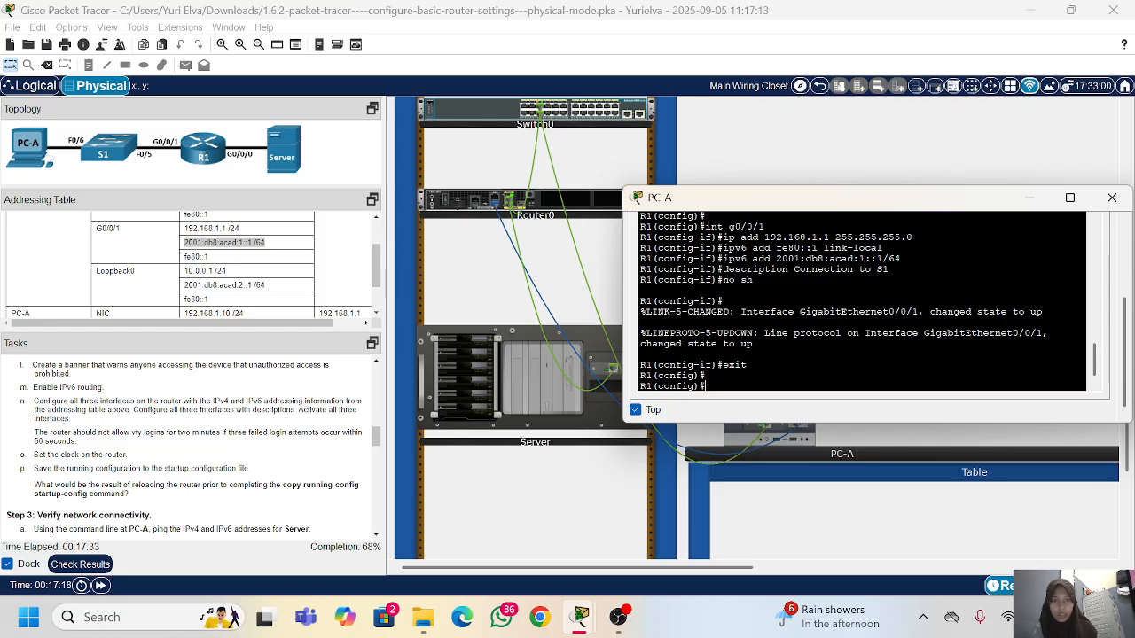
{"action": "type", "text": "int loop"}
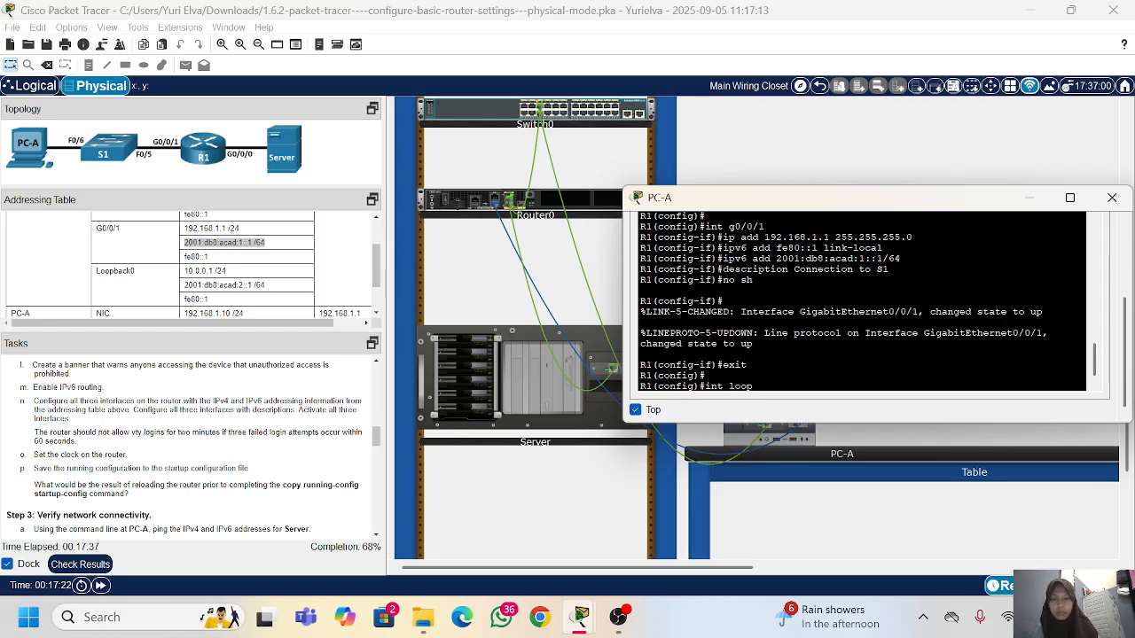
{"action": "type", "text": "back"}
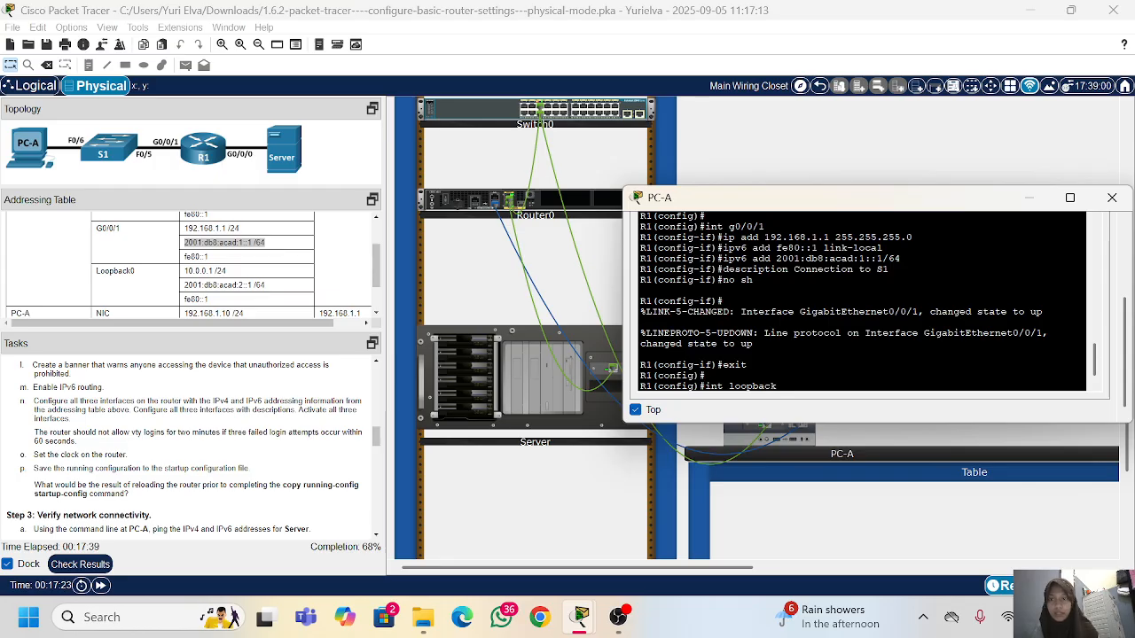
{"action": "type", "text": "0"}
{"action": "key", "text": "Return"}
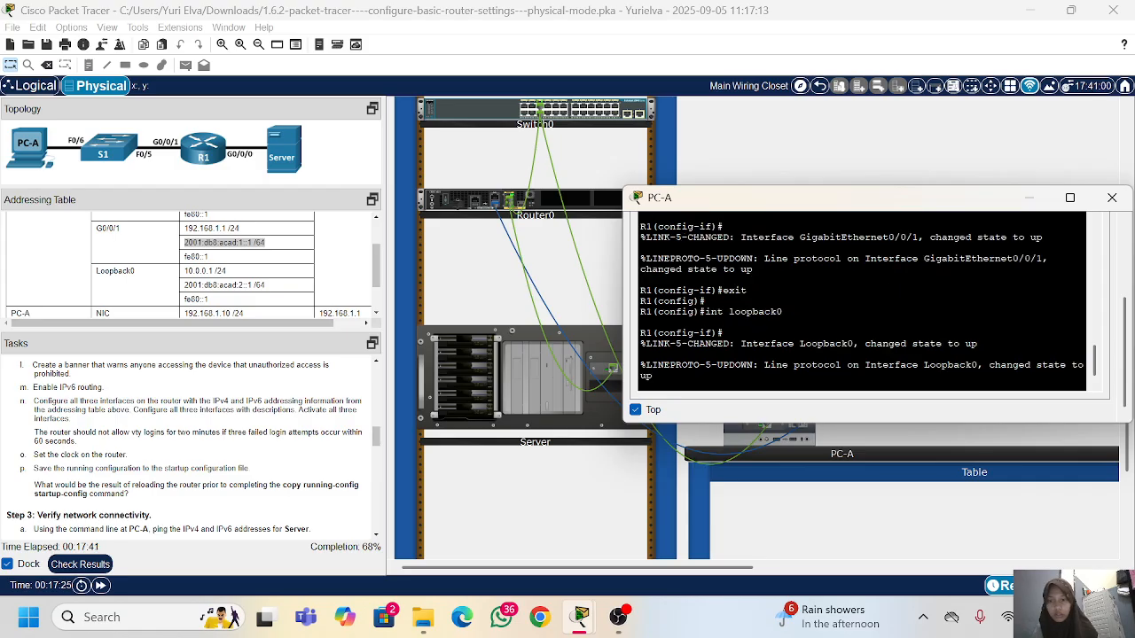
Step: Assign Loopback0 its IPv4 address from the addressing table: ip add 10.0.0.1 255.255.255.0
{"action": "key", "text": "Return"}
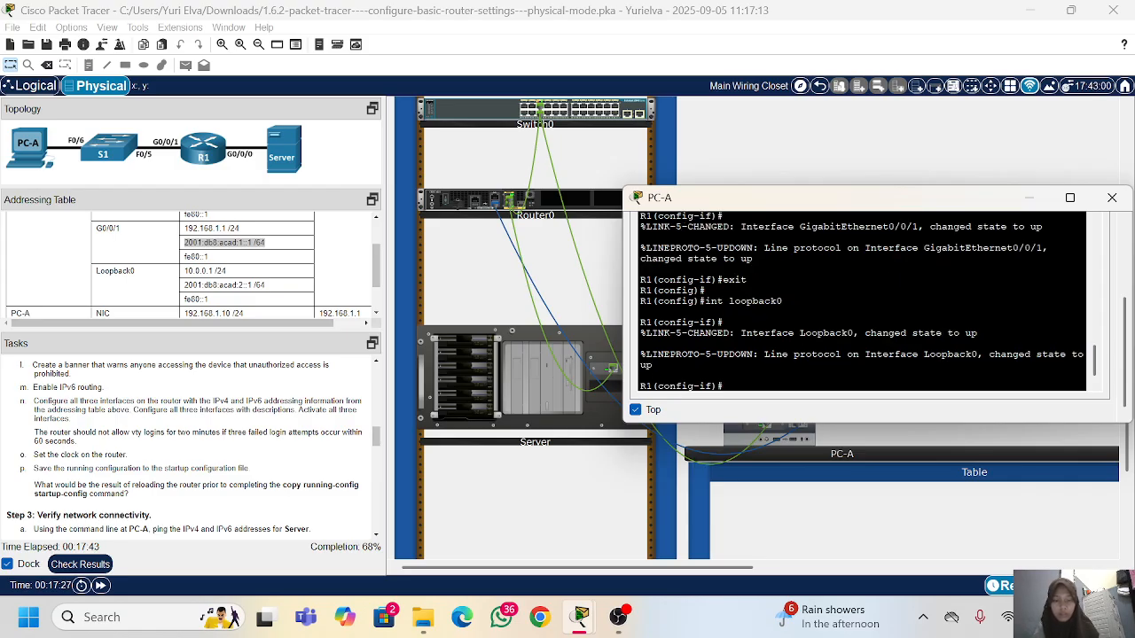
{"action": "type", "text": "ip a"}
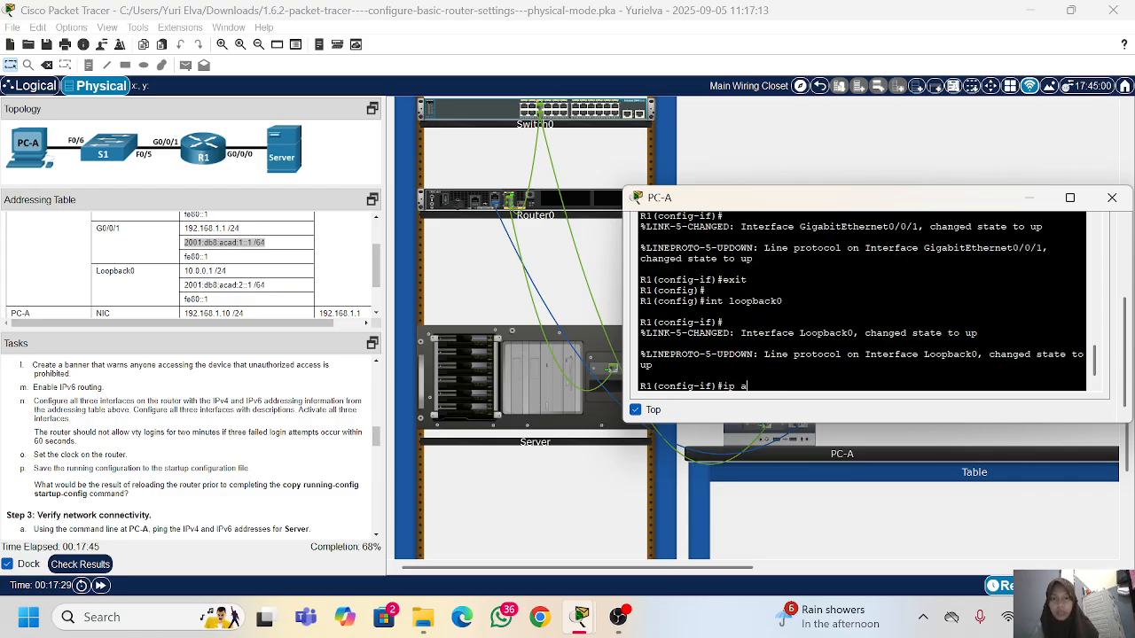
{"action": "type", "text": "dd 192.168."}
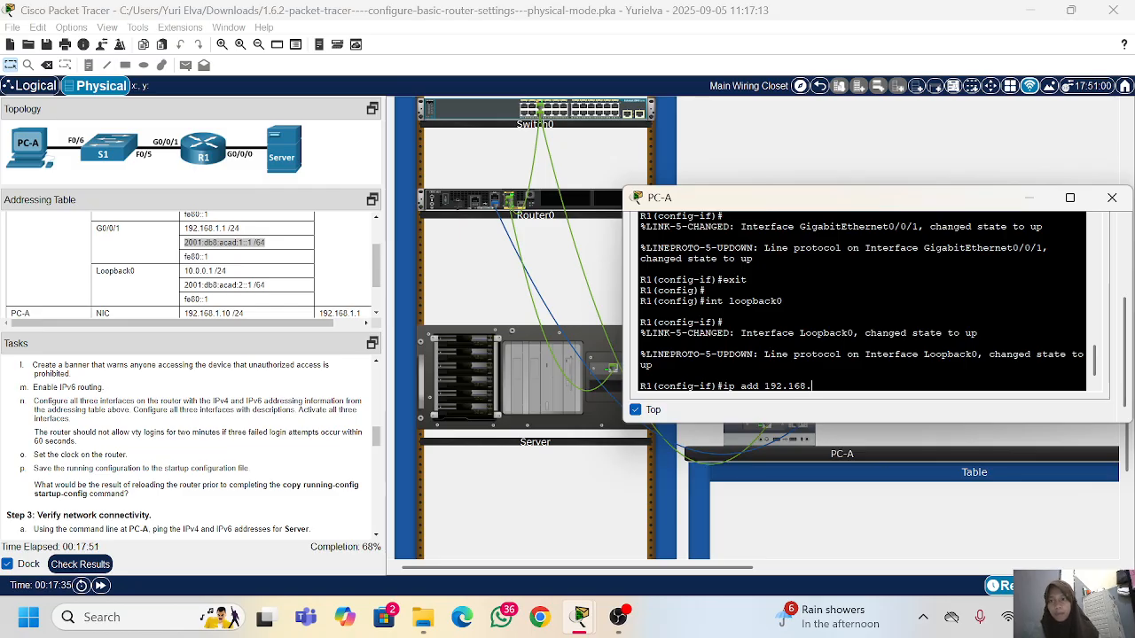
{"action": "key", "text": "BackSpace"}
{"action": "key", "text": "BackSpace"}
{"action": "key", "text": "BackSpace"}
{"action": "key", "text": "BackSpace"}
{"action": "key", "text": "BackSpace"}
{"action": "key", "text": "BackSpace"}
{"action": "key", "text": "BackSpace"}
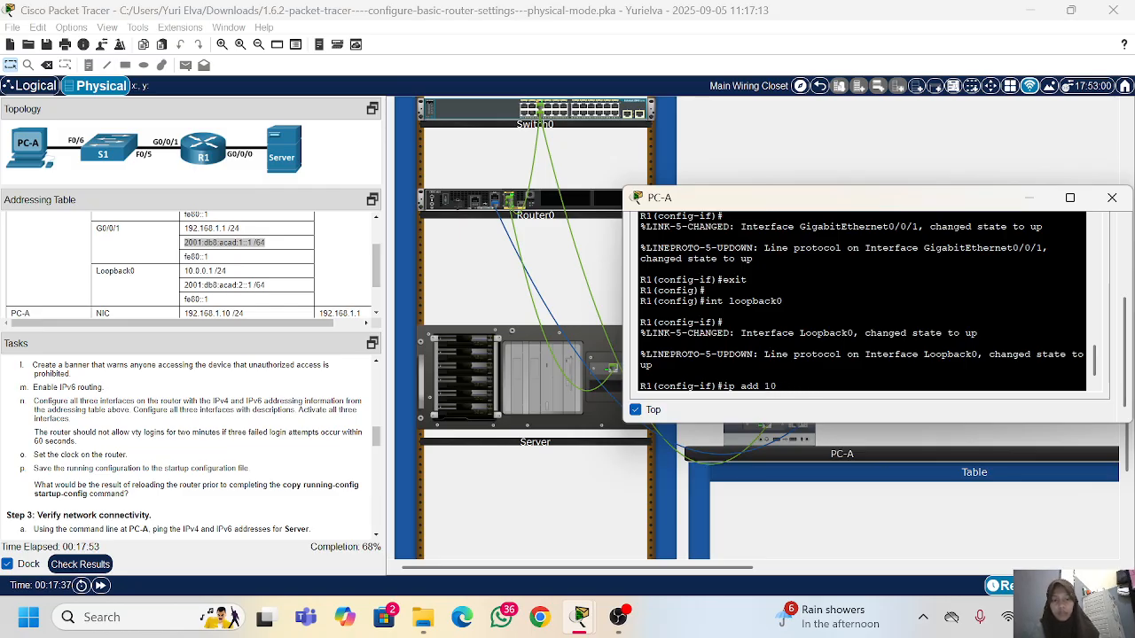
{"action": "type", "text": "0.0.0."}
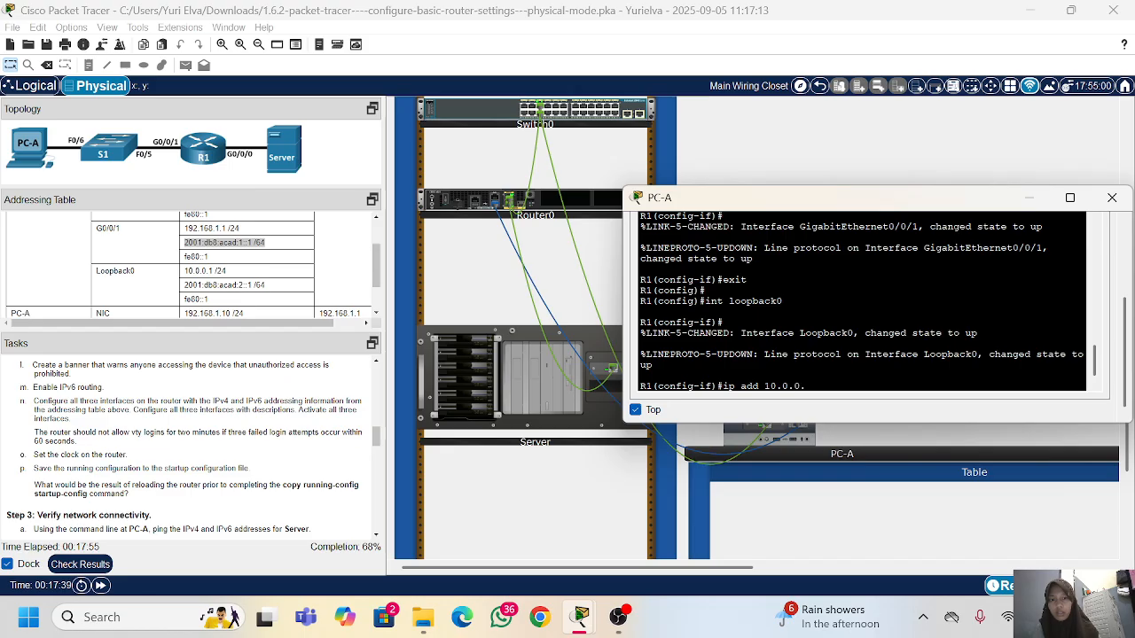
{"action": "type", "text": "1 255.255.255.0"}
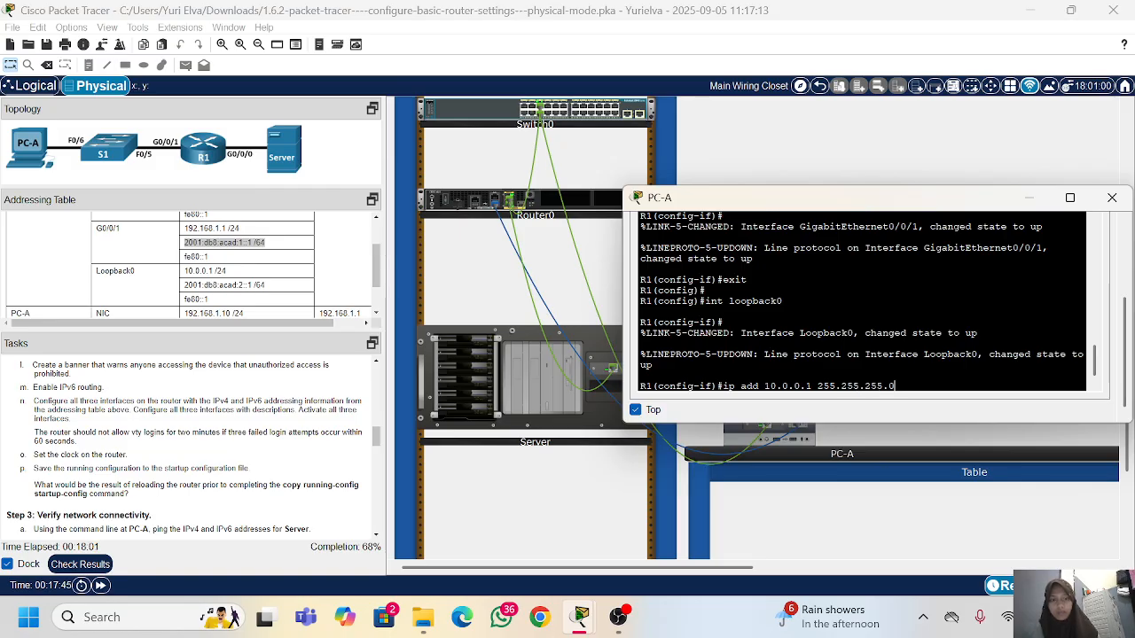
{"action": "key", "text": "Return"}
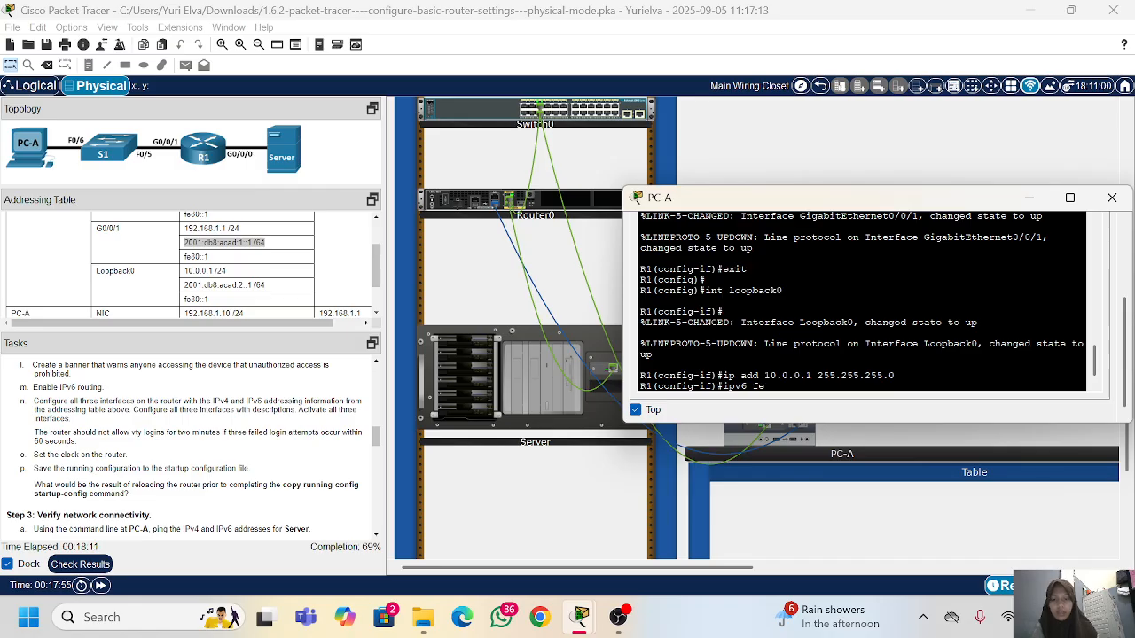
Step: Try to set Loopback0's link-local address with ipv6 fe80::1 link-local
{"action": "type", "text": "fe80"}
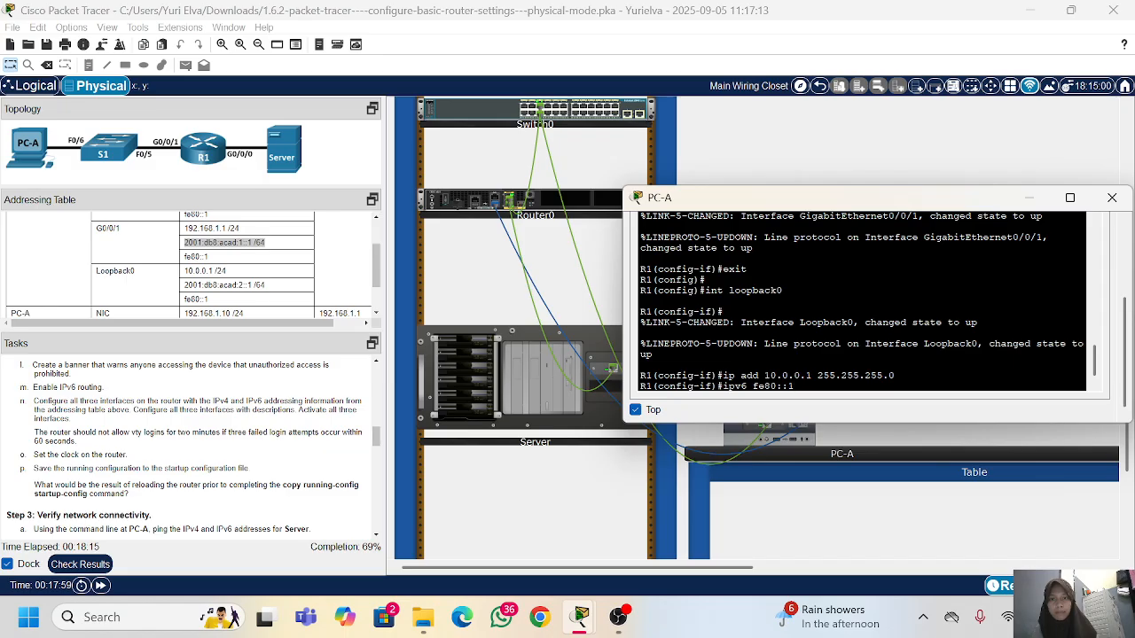
{"action": "type", "text": "::1 link-local"}
{"action": "key", "text": "Return"}
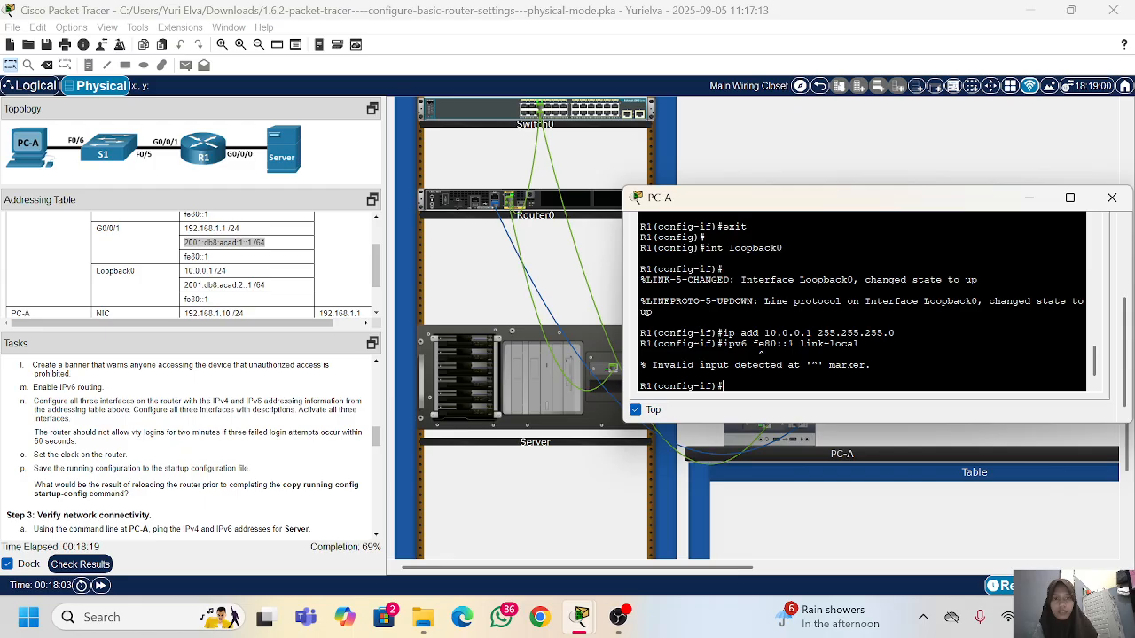
Step: Recall the link-local command and insert the missing keyword so it runs as ipv6 add fe80::1 link-local
{"action": "key", "text": "Up"}
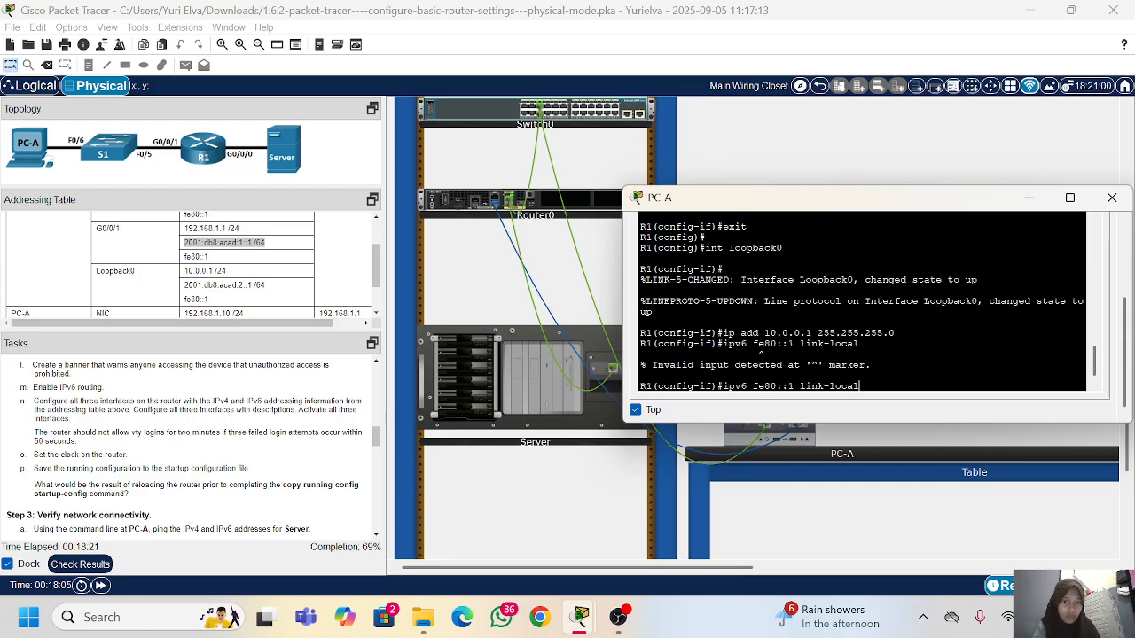
{"action": "key", "text": "Left"}
{"action": "key", "text": "Left"}
{"action": "key", "text": "Left"}
{"action": "key", "text": "Left"}
{"action": "key", "text": "Left"}
{"action": "key", "text": "Left"}
{"action": "key", "text": "Left"}
{"action": "key", "text": "Left"}
{"action": "key", "text": "Left"}
{"action": "key", "text": "Left"}
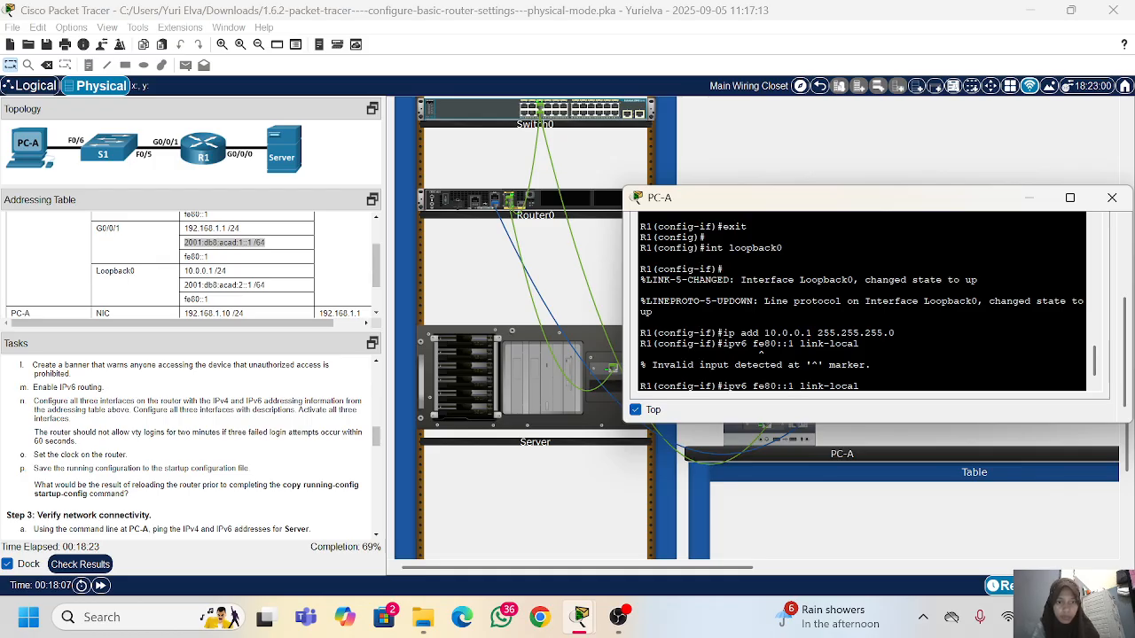
{"action": "type", "text": "add"}
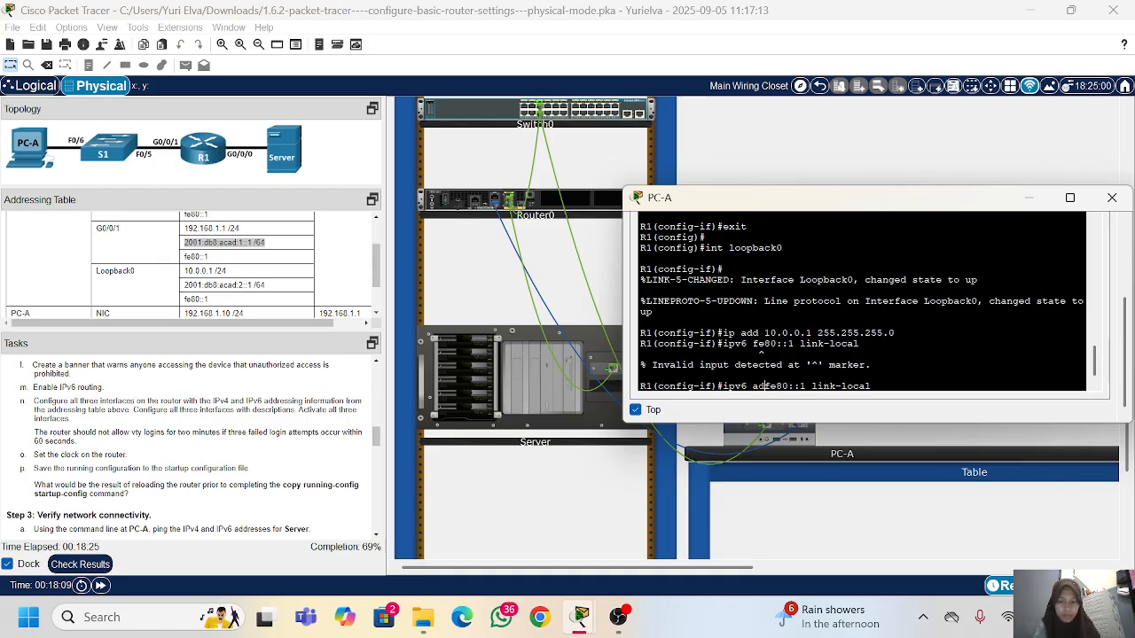
{"action": "key", "text": "Return"}
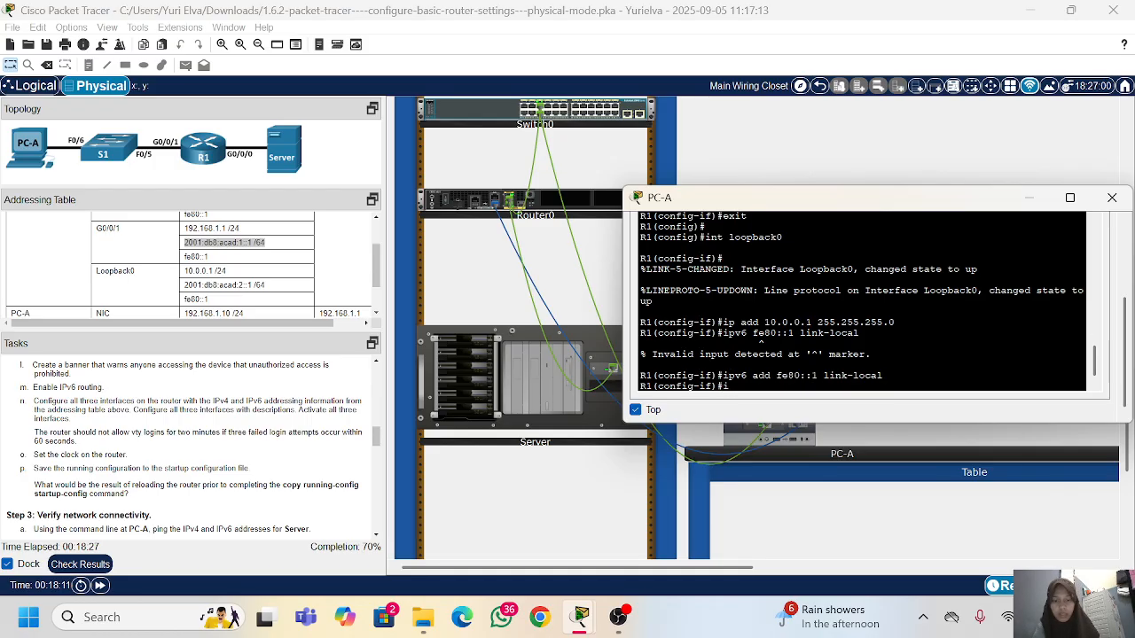
Step: Assign Loopback0 the IPv6 address copied from the addressing table, without the space before the prefix length: ipv6 add 2001:db8:acad:2::1/64
{"action": "type", "text": "ipv6 add"}
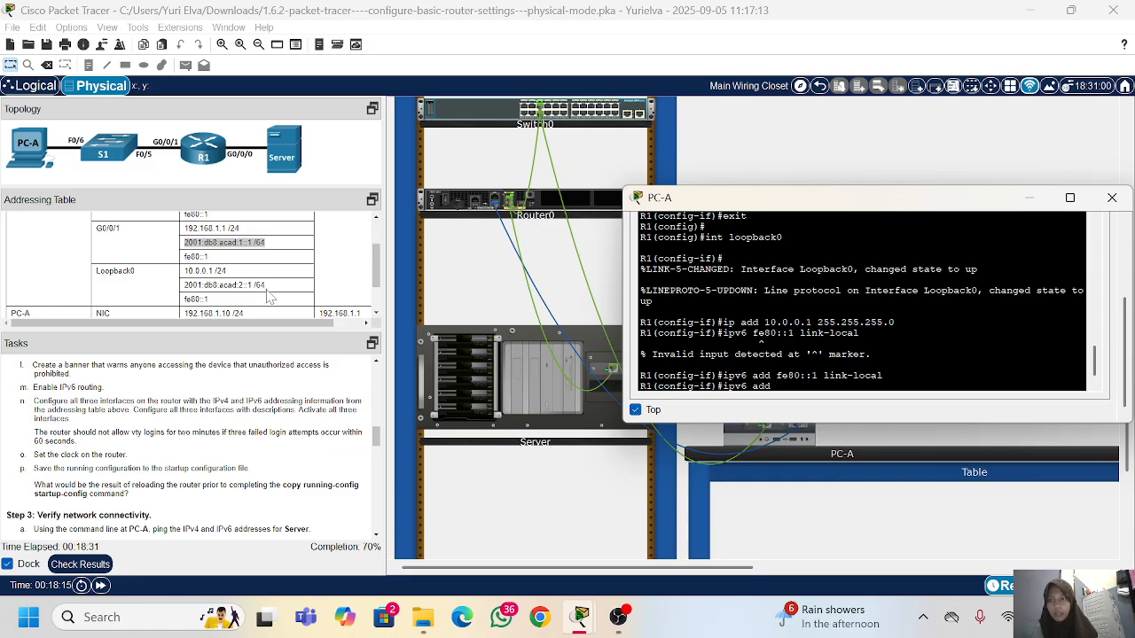
{"action": "left_click_drag", "start_coordinate": [266, 285], "coordinate": [183, 286]}
{"action": "right_click", "coordinate": [185, 286]}
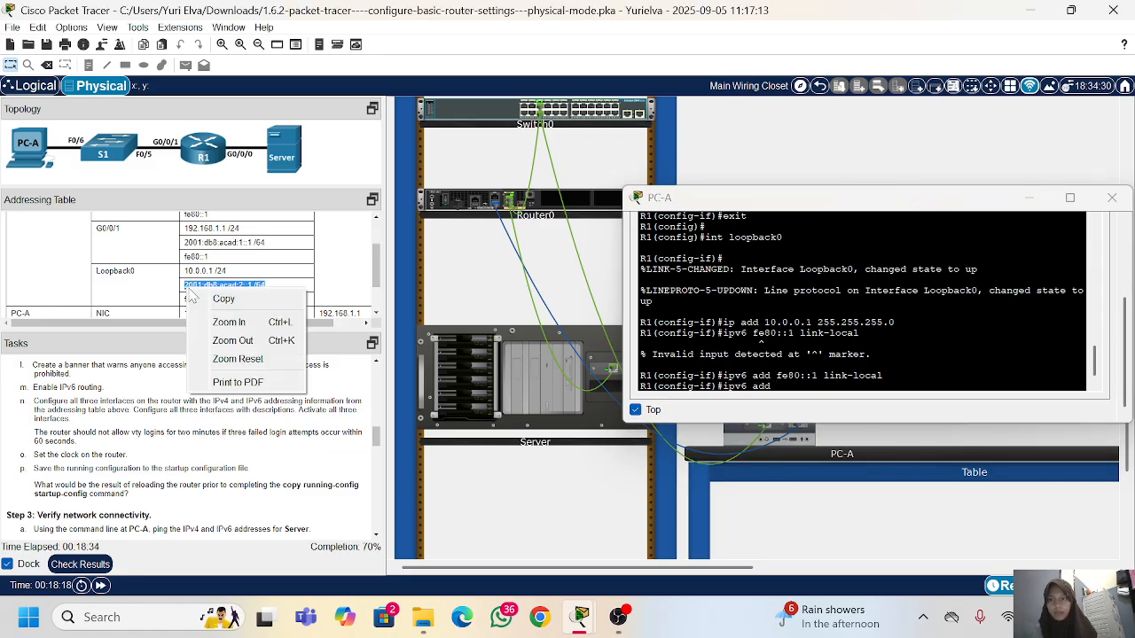
{"action": "left_click", "coordinate": [221, 297]}
{"action": "right_click", "coordinate": [943, 307]}
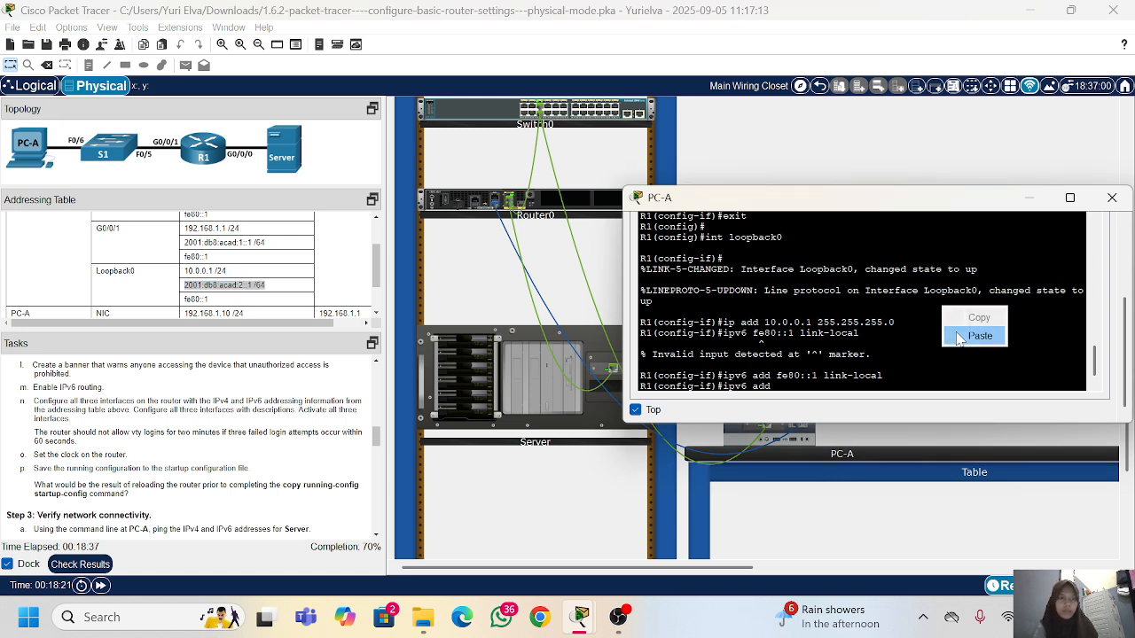
{"action": "left_click", "coordinate": [960, 338]}
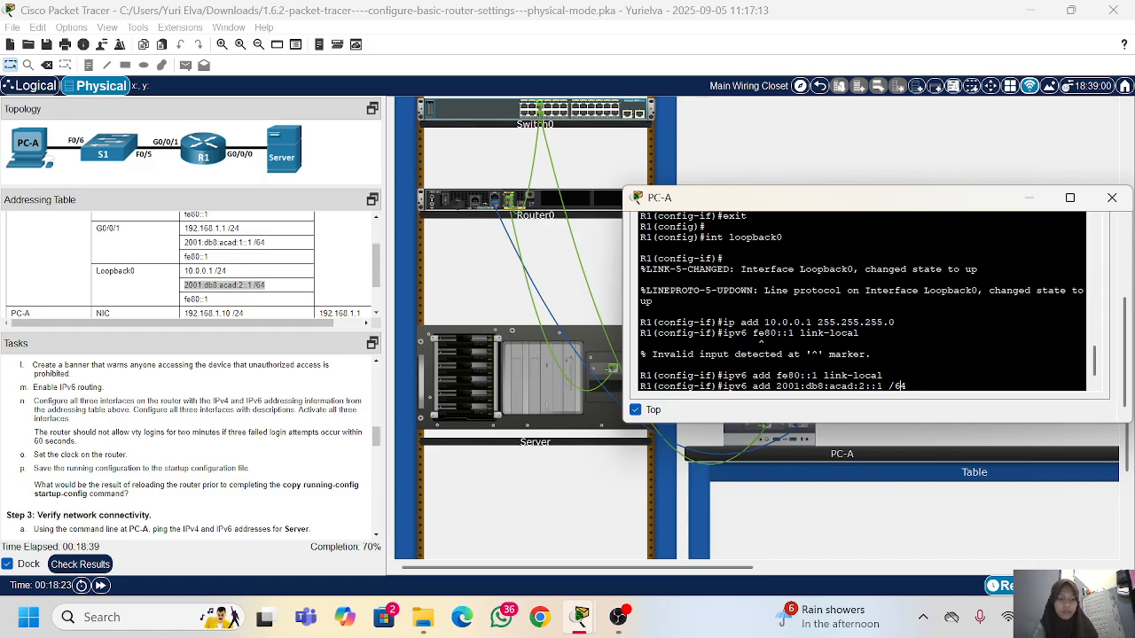
{"action": "key", "text": "BackSpace"}
{"action": "key", "text": "Return"}
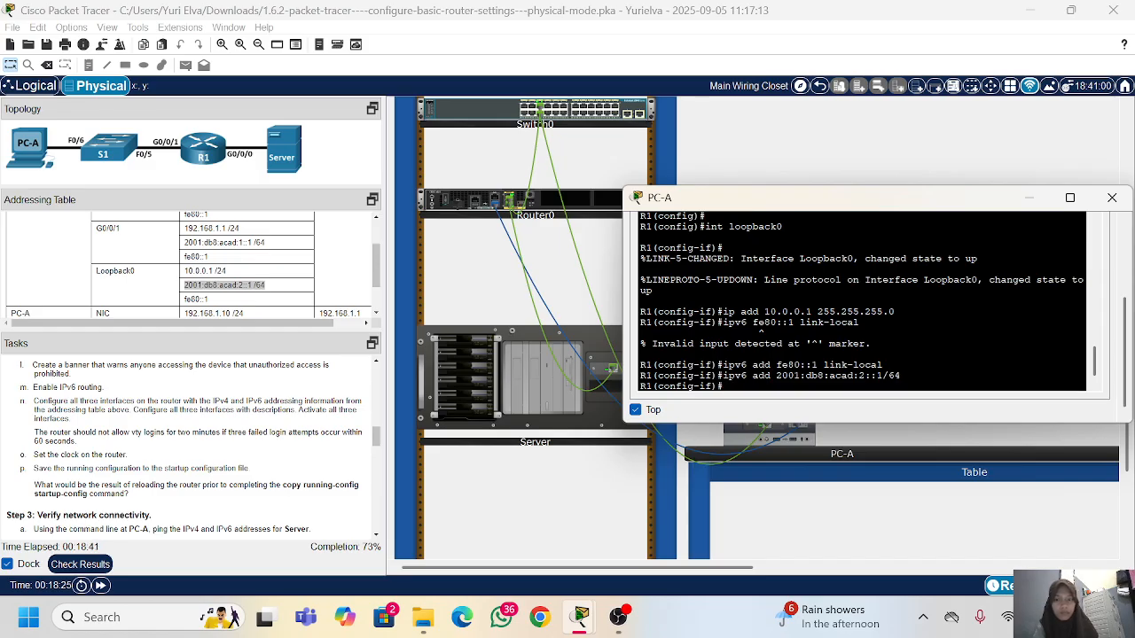
Step: Set the description of interface Loopback0 to loopback adapter
{"action": "type", "text": "des"}
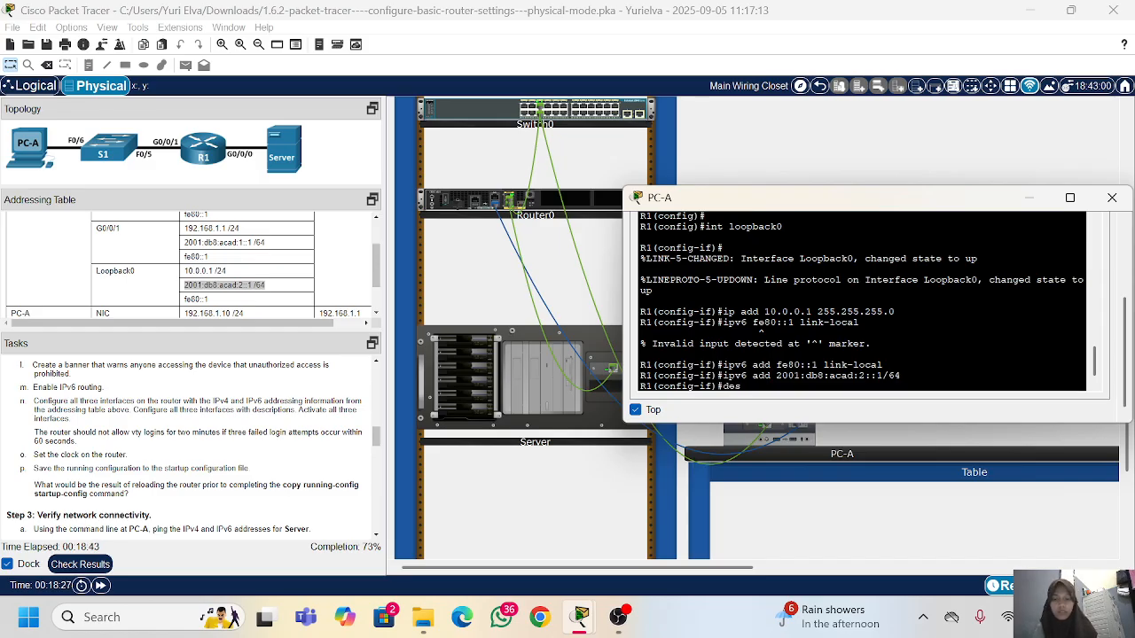
{"action": "type", "text": "criptioin"}
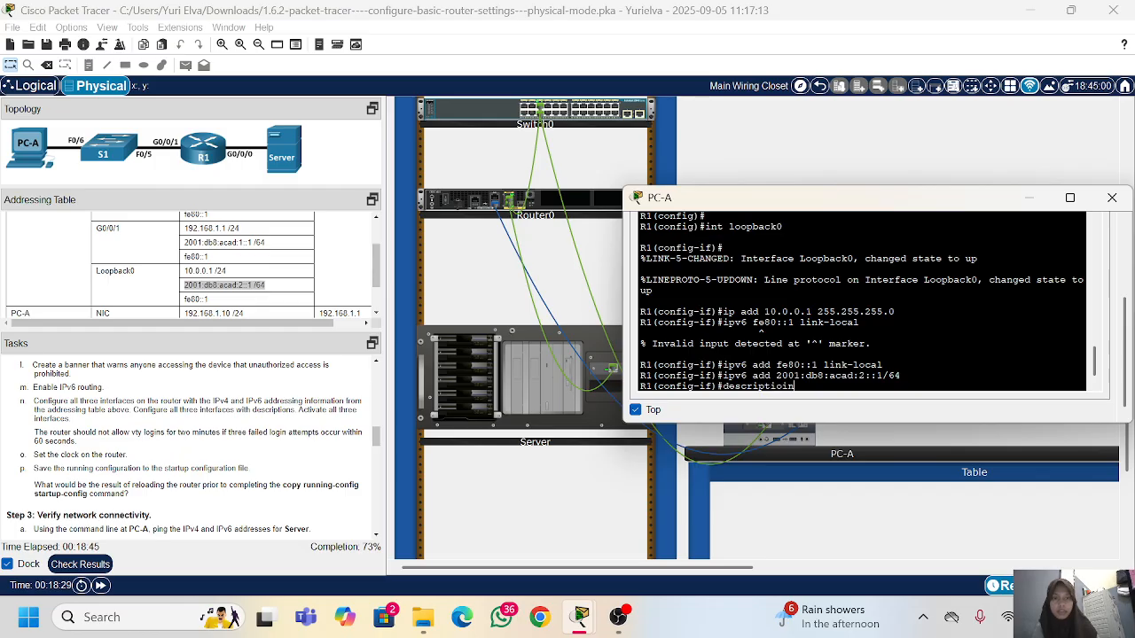
{"action": "key", "text": "BackSpace"}
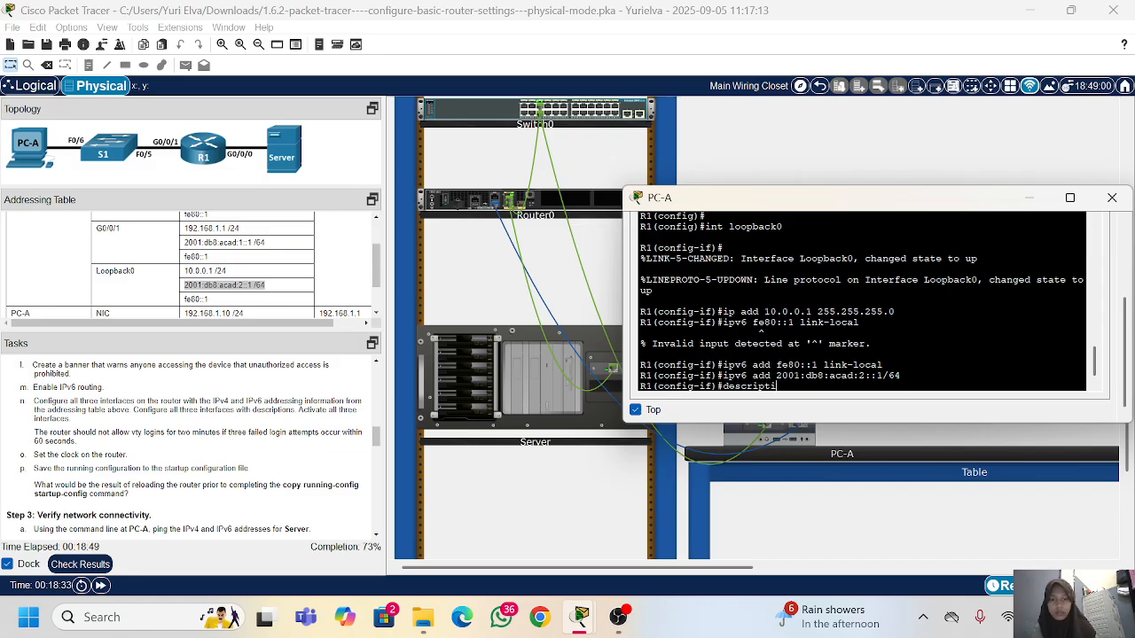
{"action": "type", "text": "on connec"}
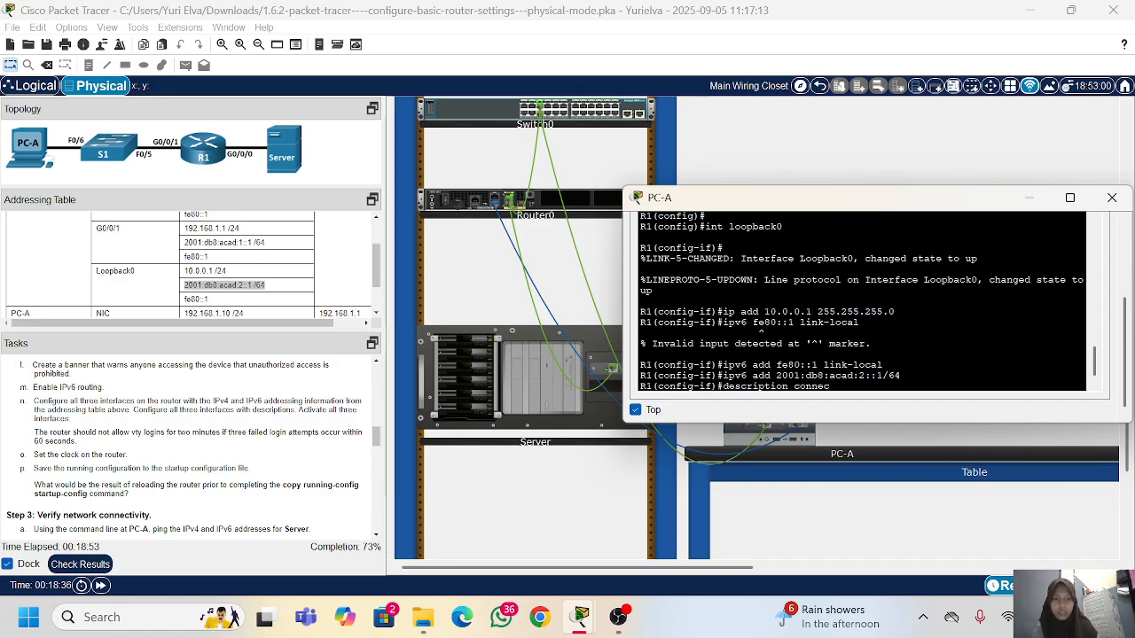
{"action": "type", "text": "tion"}
{"action": "key", "text": "BackSpace"}
{"action": "key", "text": "BackSpace"}
{"action": "key", "text": "BackSpace"}
{"action": "key", "text": "BackSpace"}
{"action": "key", "text": "BackSpace"}
{"action": "key", "text": "BackSpace"}
{"action": "key", "text": "BackSpace"}
{"action": "key", "text": "BackSpace"}
{"action": "key", "text": "BackSpace"}
{"action": "key", "text": "BackSpace"}
{"action": "key", "text": "BackSpace"}
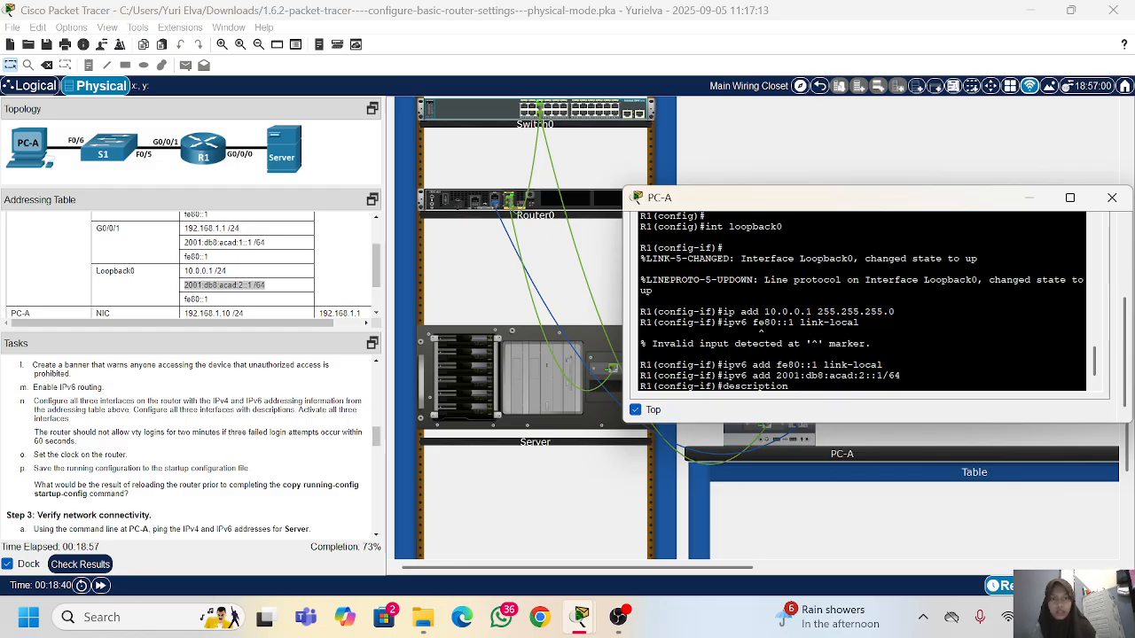
{"action": "type", "text": "loop"}
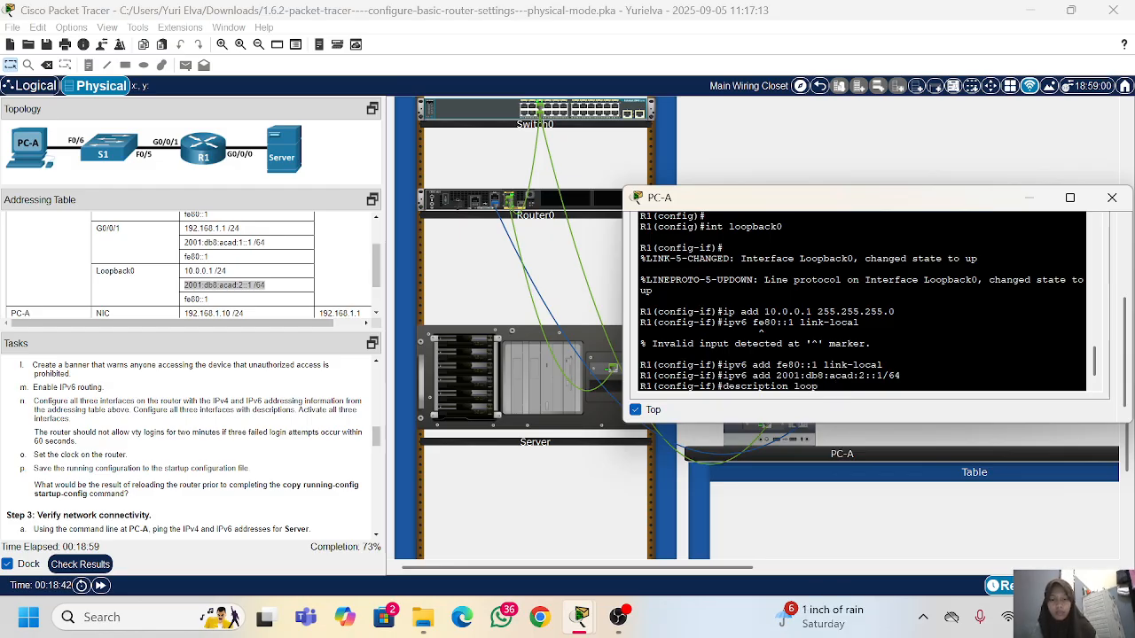
{"action": "type", "text": "ba"}
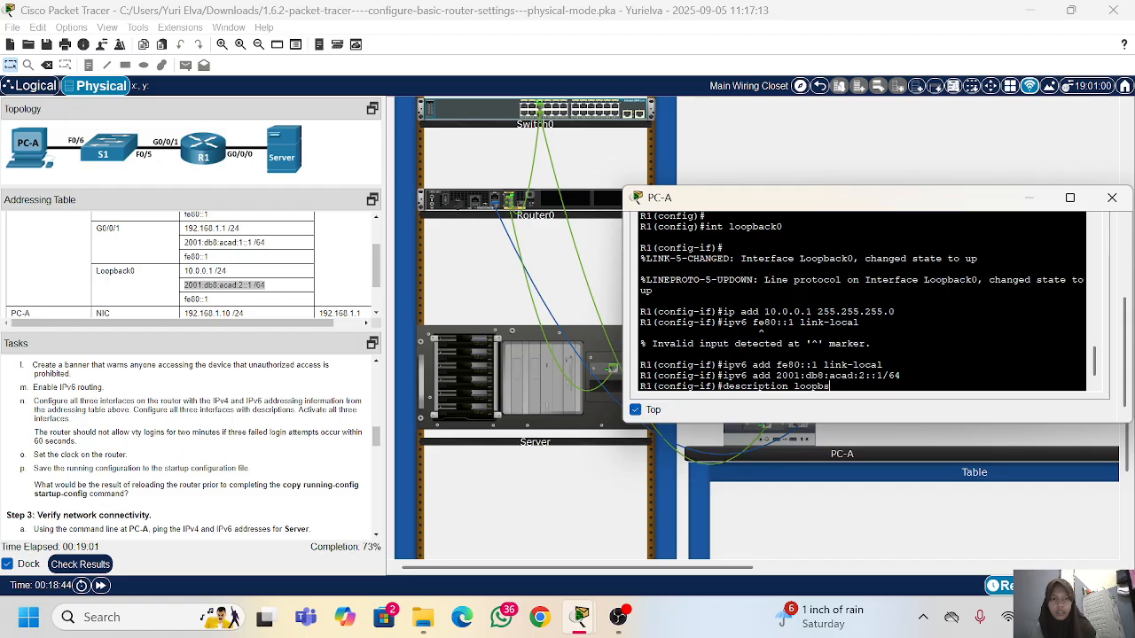
{"action": "type", "text": "c"}
{"action": "type", "text": "a"}
{"action": "type", "text": " adapter"}
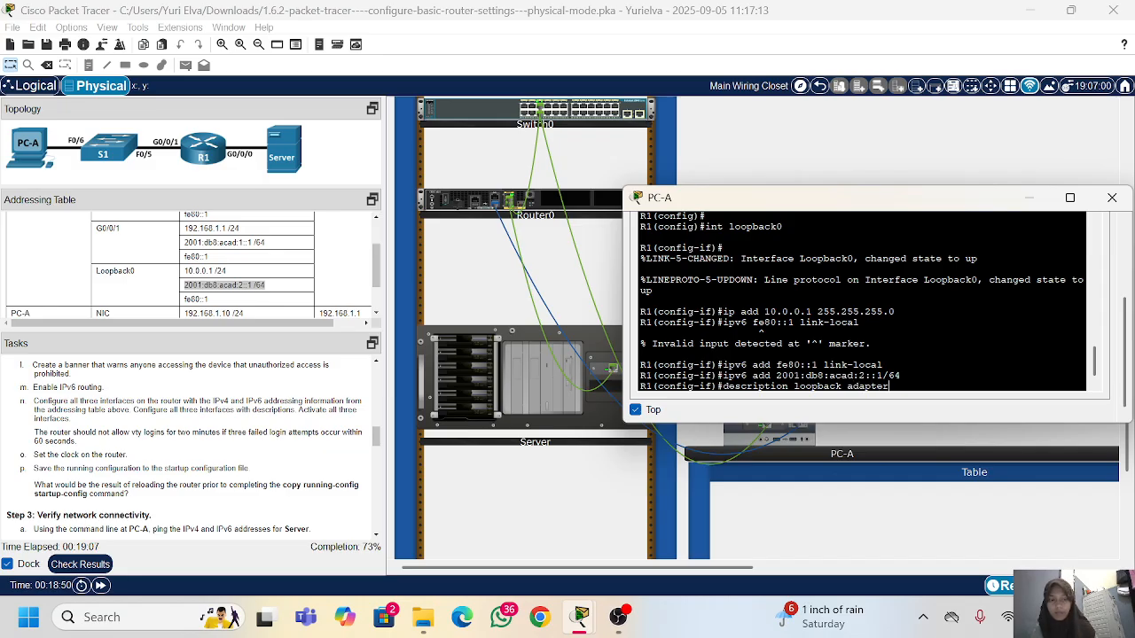
{"action": "key", "text": "Return"}
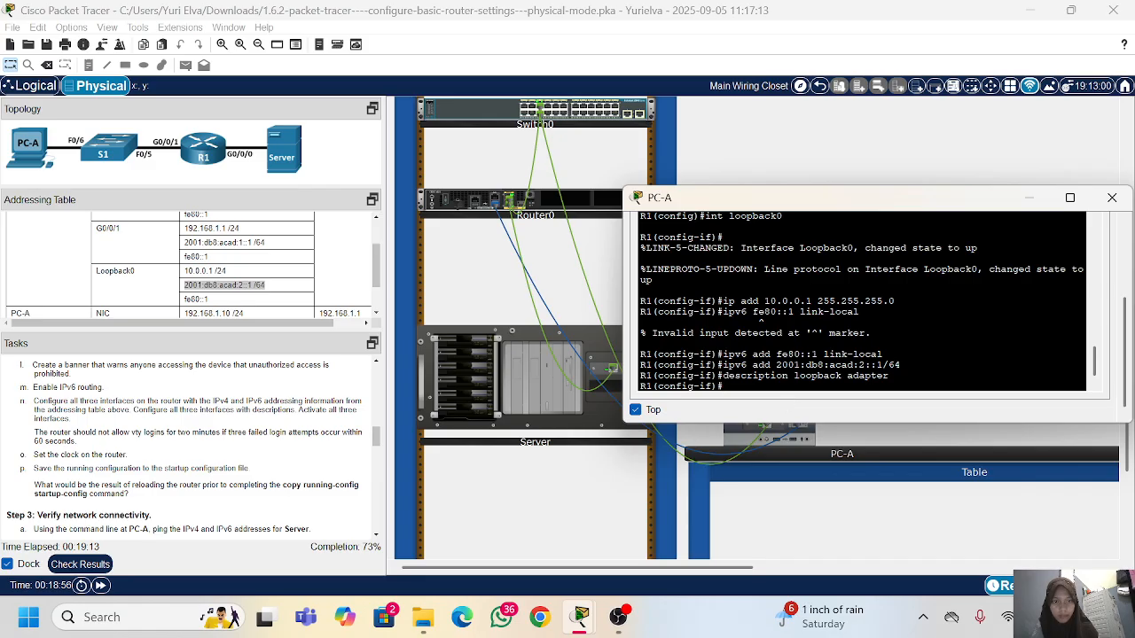
Step: Activate interface Loopback0 with no sh and exit to global configuration mode
{"action": "type", "text": "no sh"}
{"action": "key", "text": "Return"}
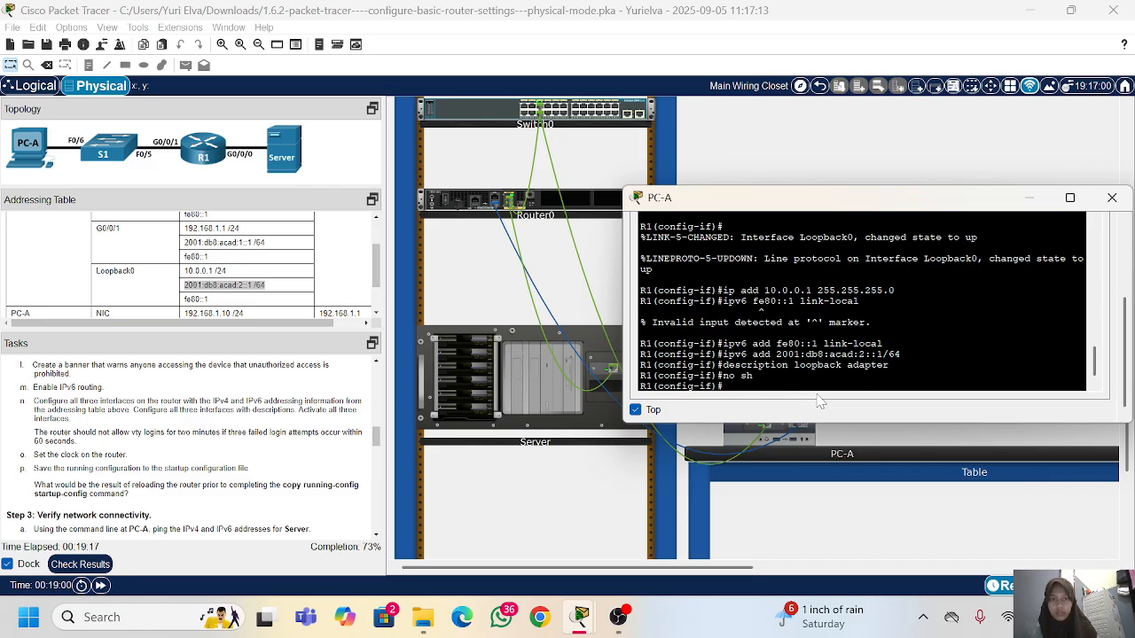
{"action": "type", "text": "ex"}
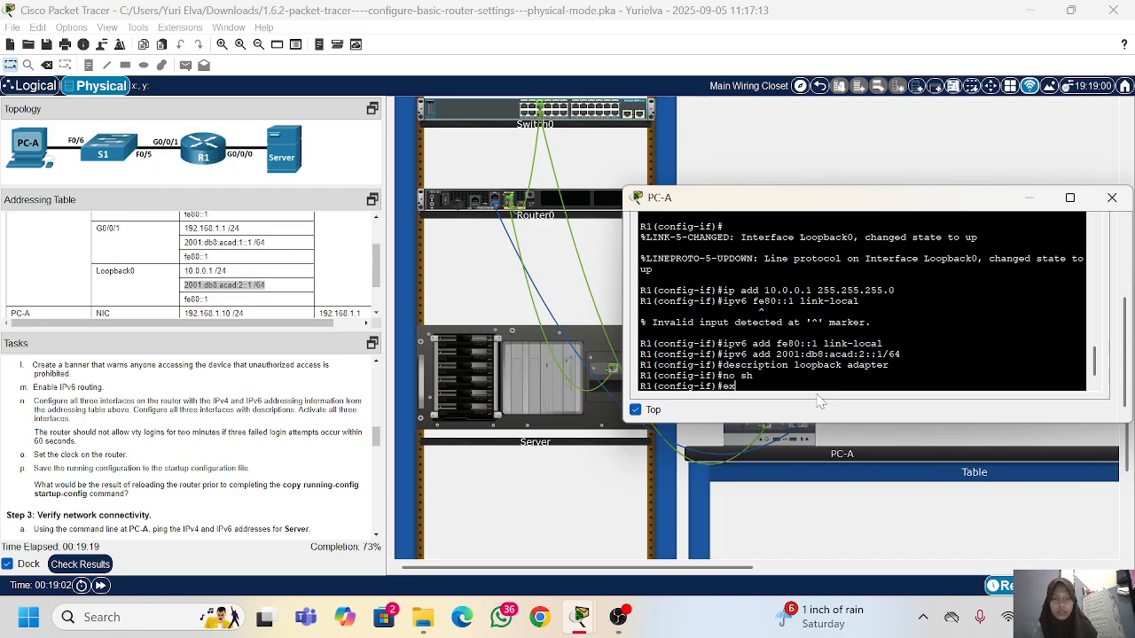
{"action": "type", "text": "it"}
{"action": "key", "text": "Return"}
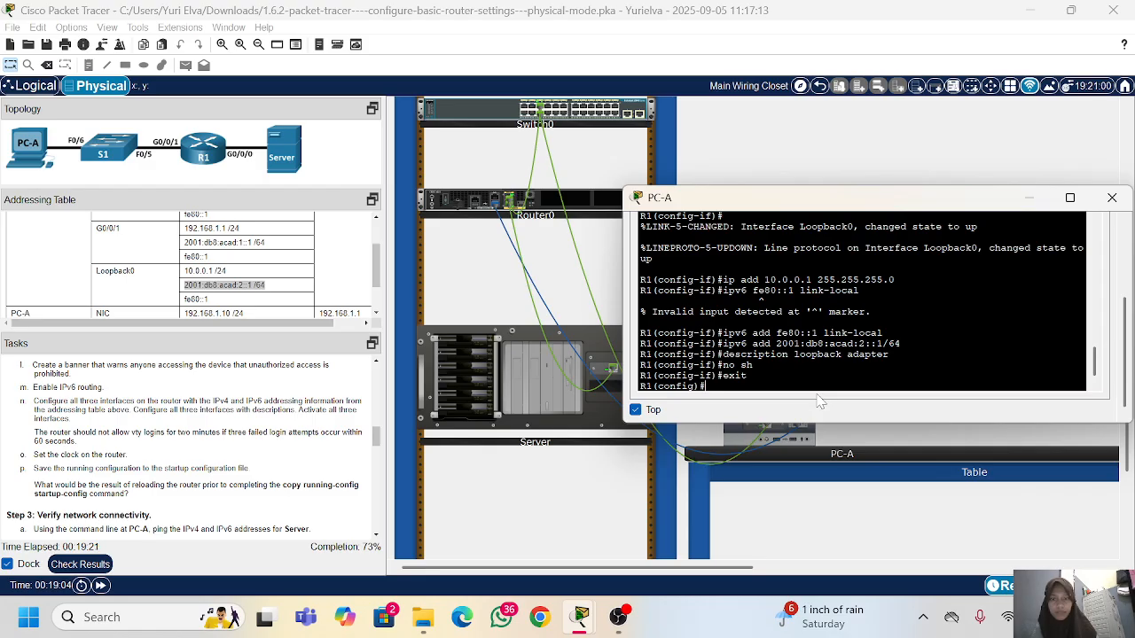
{"action": "key", "text": "Return"}
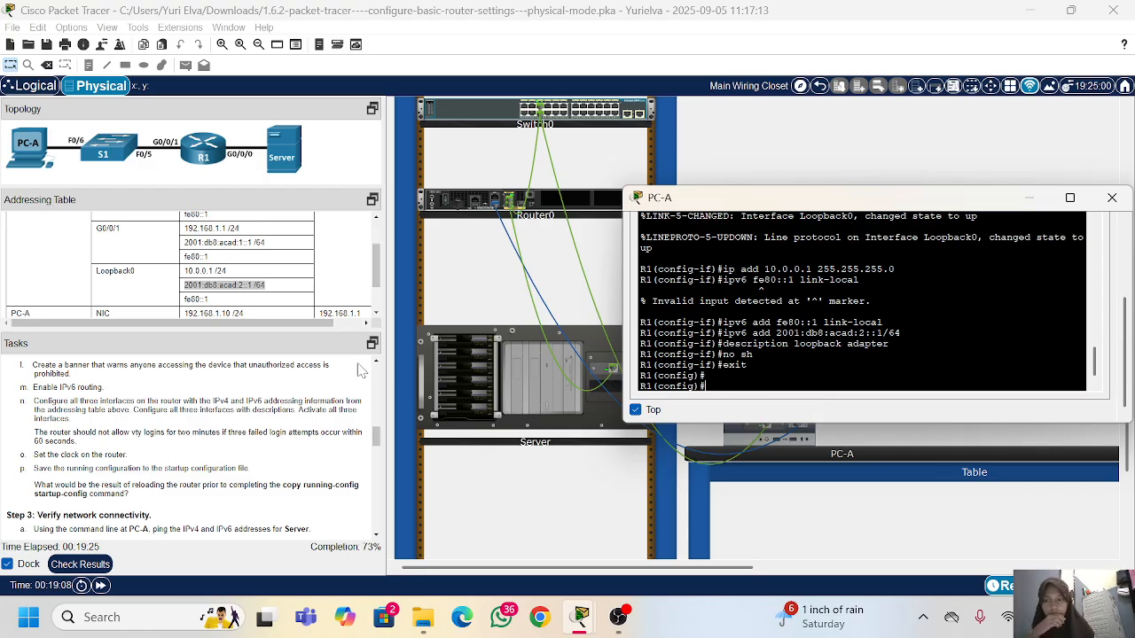
Step: Block logins for 120 seconds after 3 attempts within 60 seconds using login block-for, and exit to privileged EXEC mode
{"action": "scroll", "coordinate": [171, 459], "scroll_direction": "down", "scroll_amount": 3}
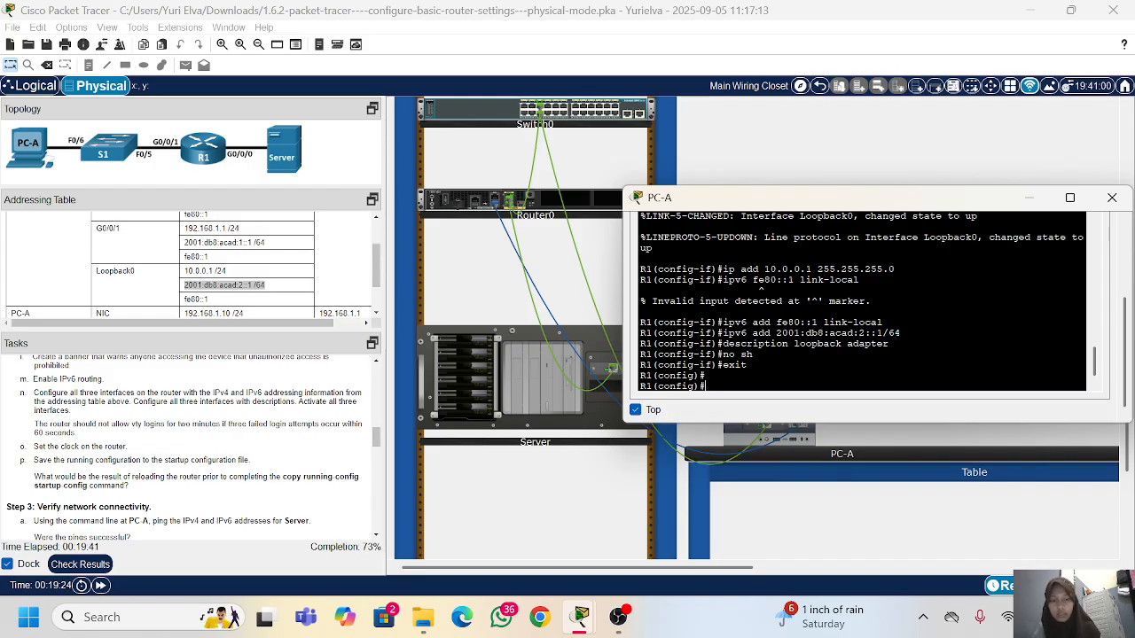
{"action": "type", "text": "login"}
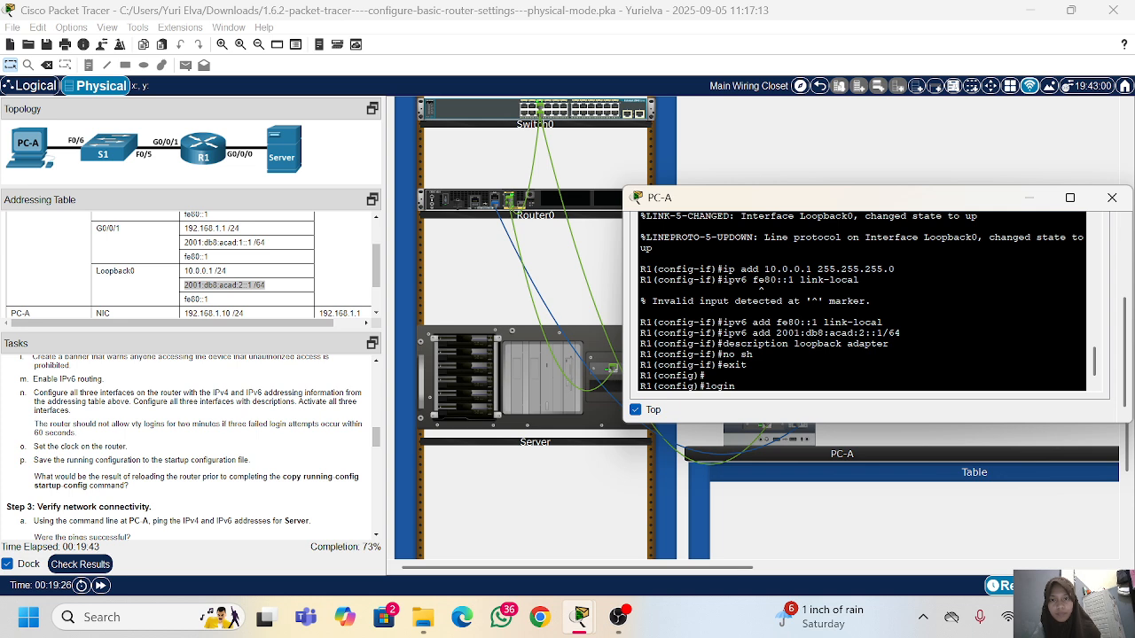
{"action": "type", "text": " block-for 120 attem"}
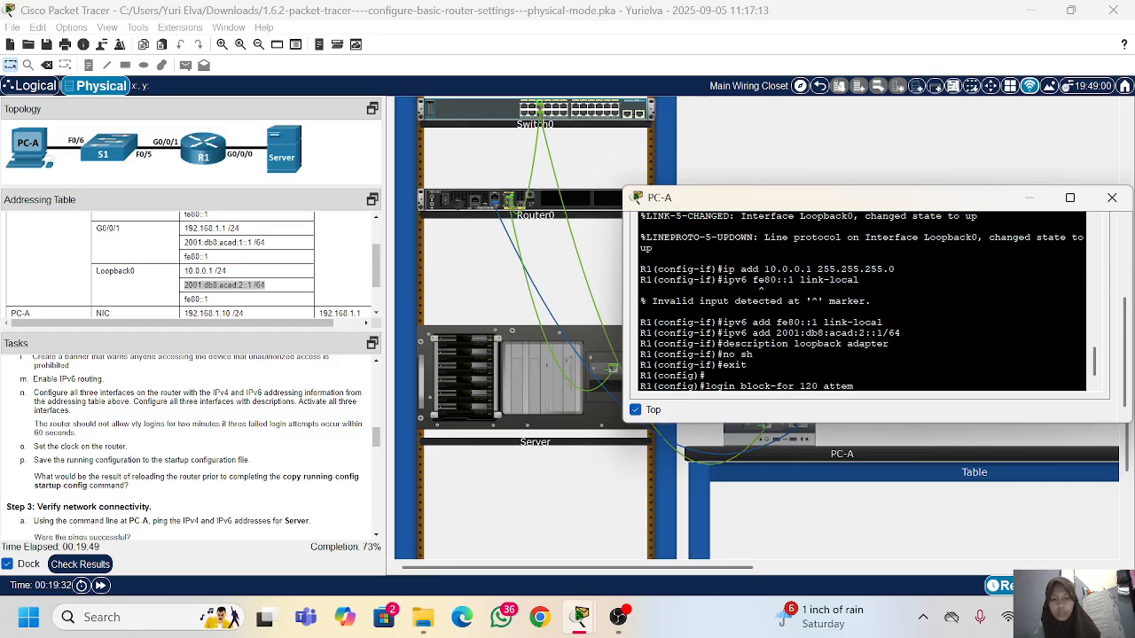
{"action": "type", "text": "pt"}
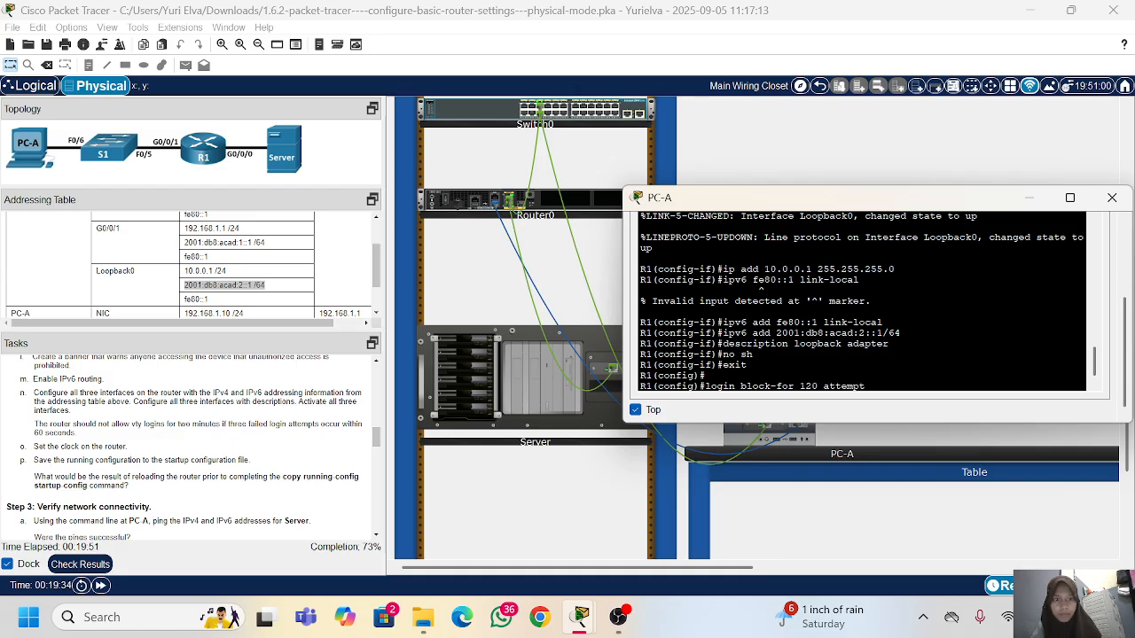
{"action": "type", "text": "d"}
{"action": "key", "text": "BackSpace"}
{"action": "type", "text": "s"}
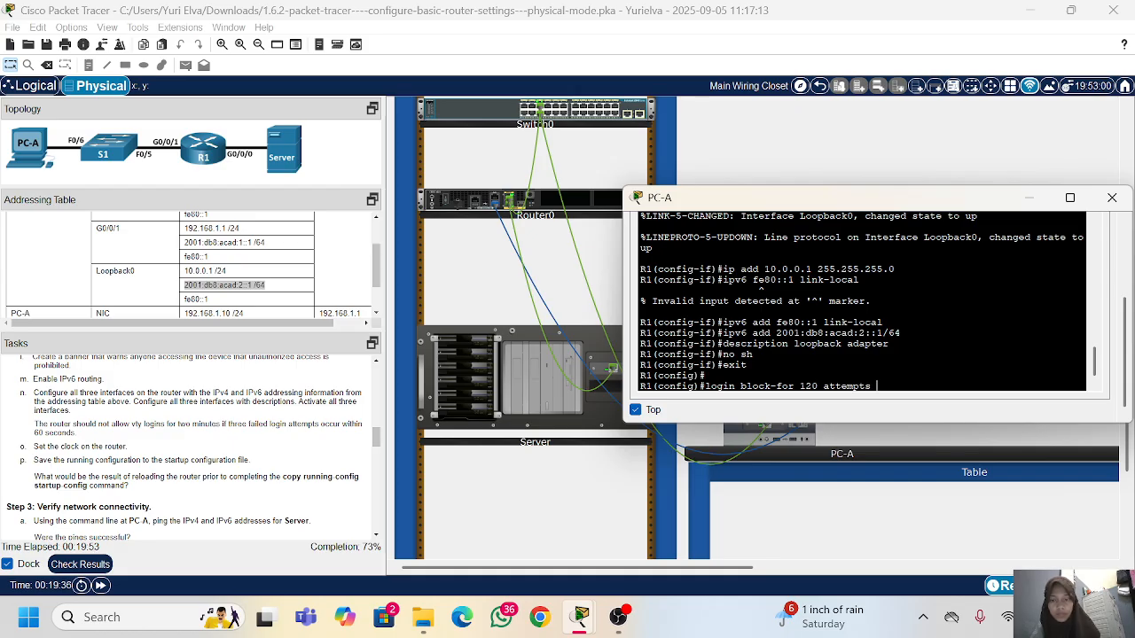
{"action": "type", "text": " 3 within"}
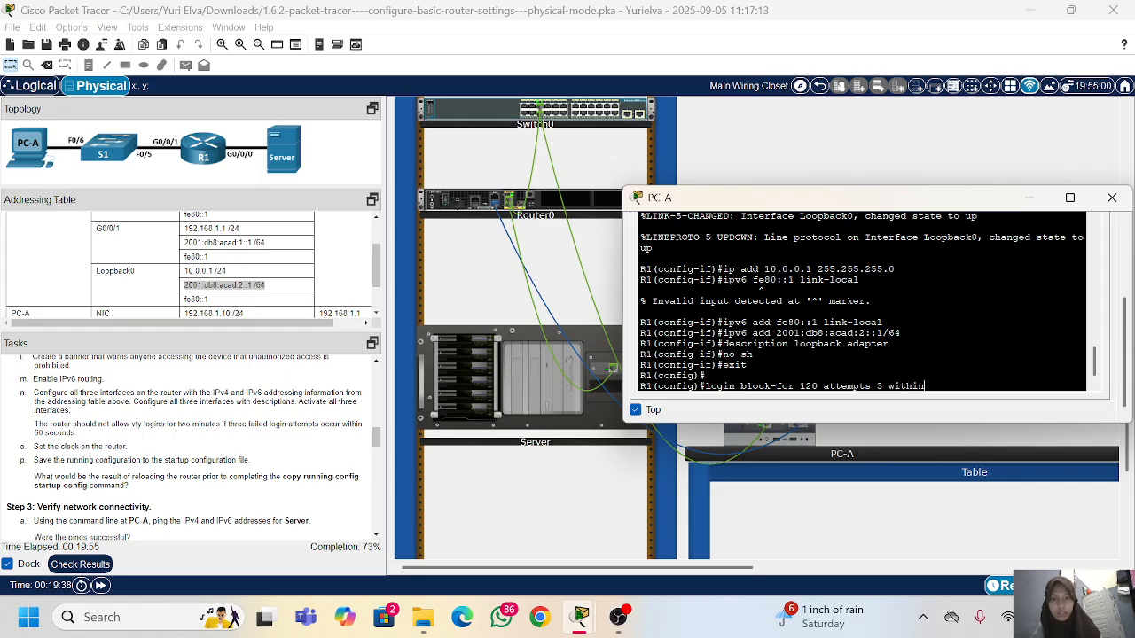
{"action": "type", "text": " 60"}
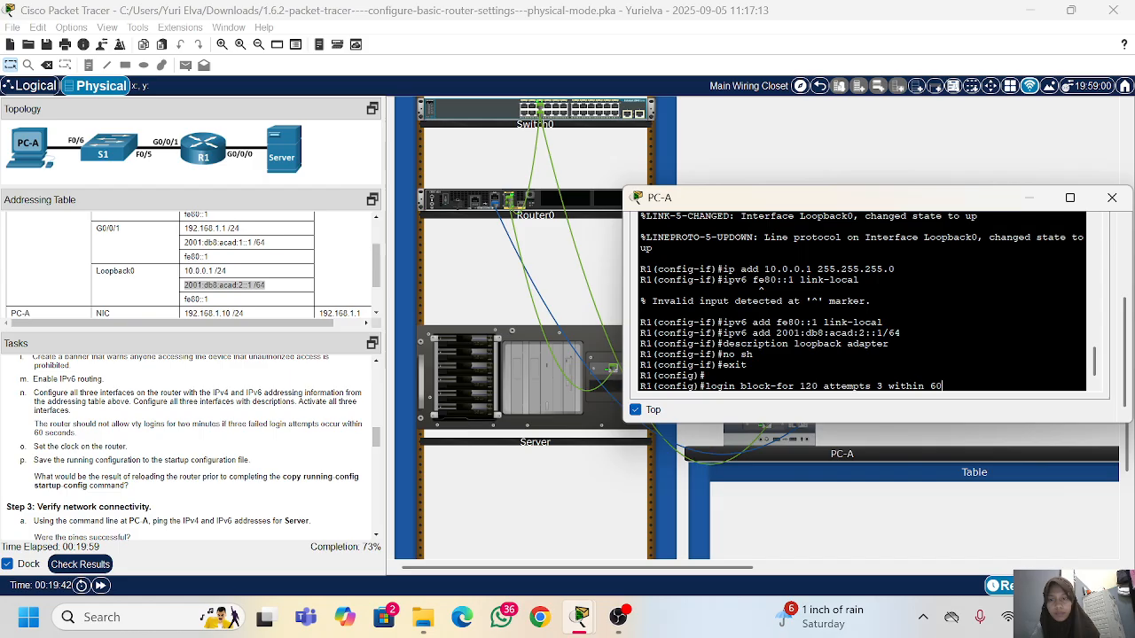
{"action": "key", "text": "Return"}
{"action": "type", "text": "exit"}
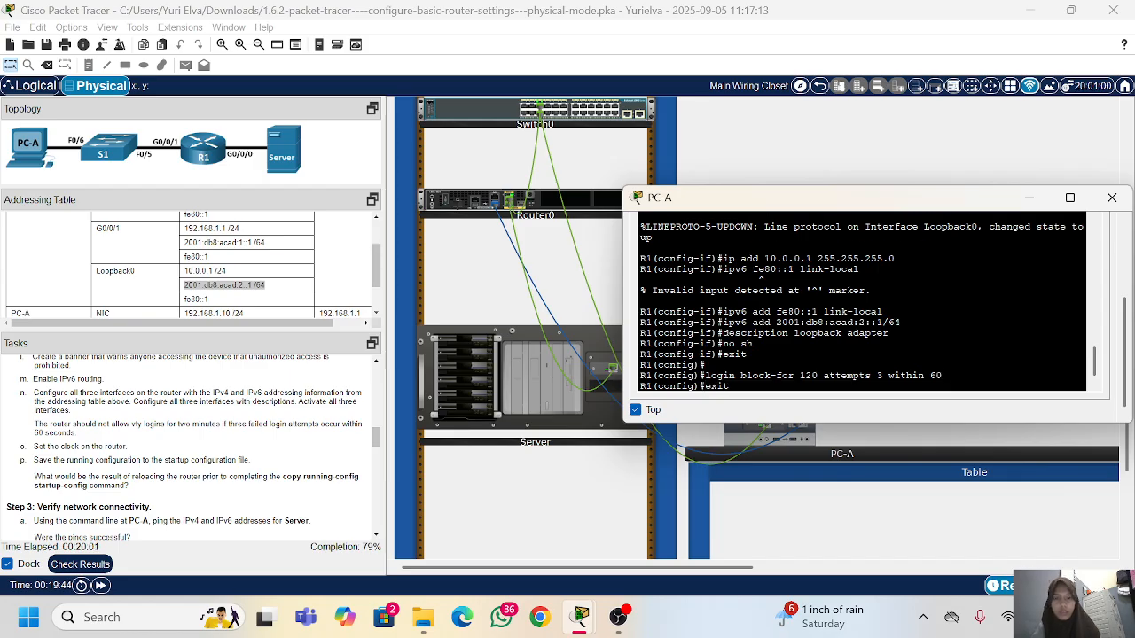
{"action": "key", "text": "Return"}
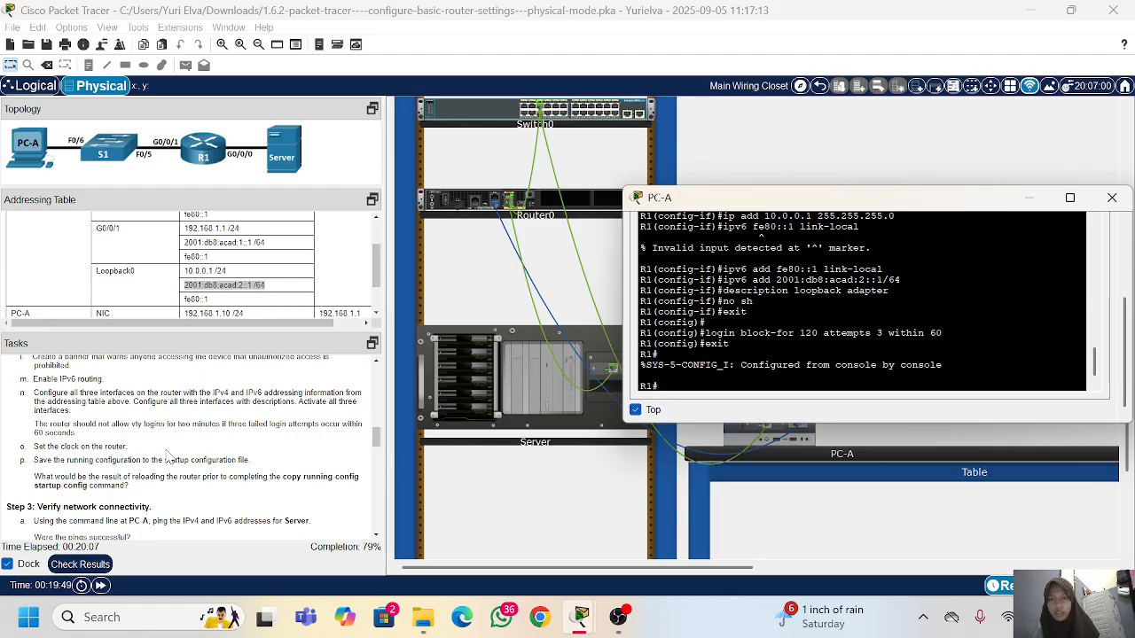
Step: Set R1's clock to 15:10:00 12 Nov 2020, correcting the misspelled clock keyword in the recalled command
{"action": "type", "text": "clock set"}
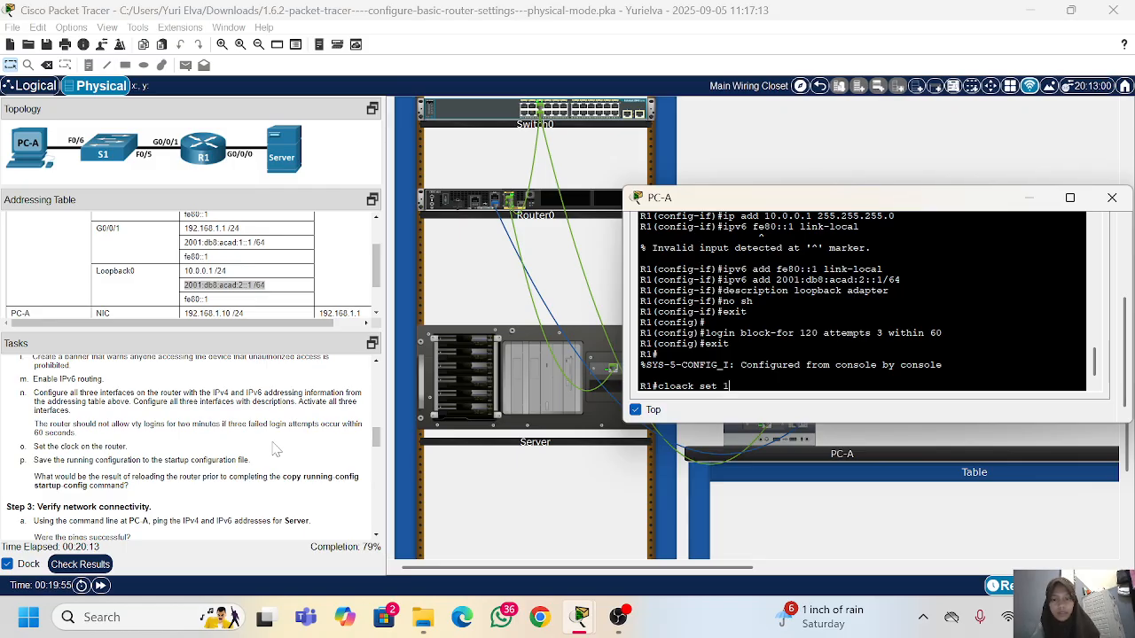
{"action": "type", "text": " 15:1"}
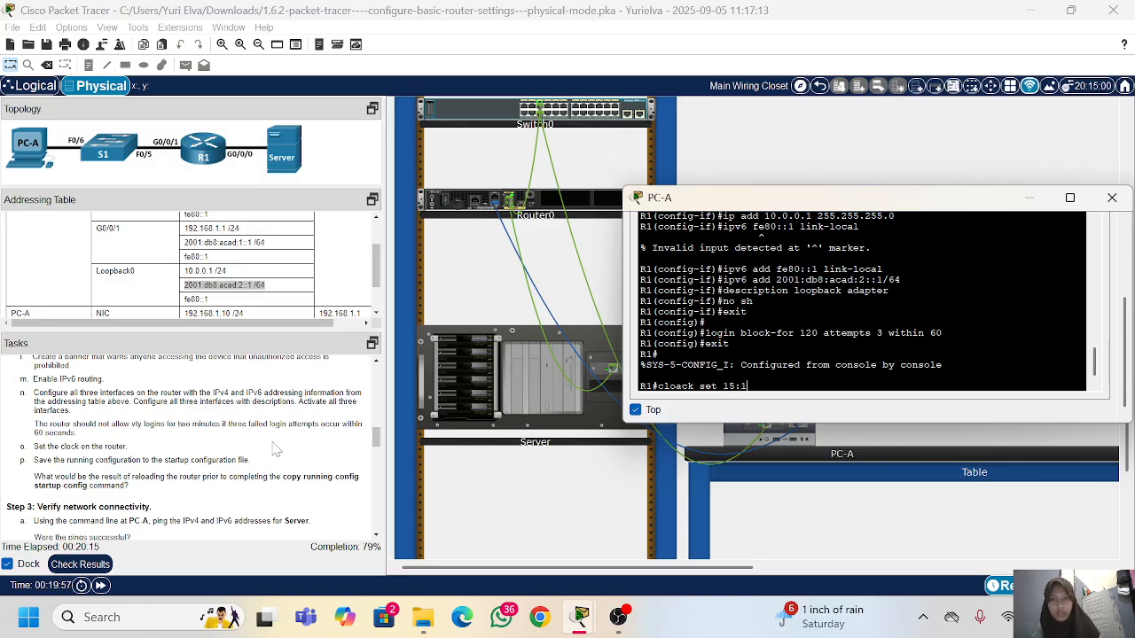
{"action": "type", "text": "0:00 12 Nov"}
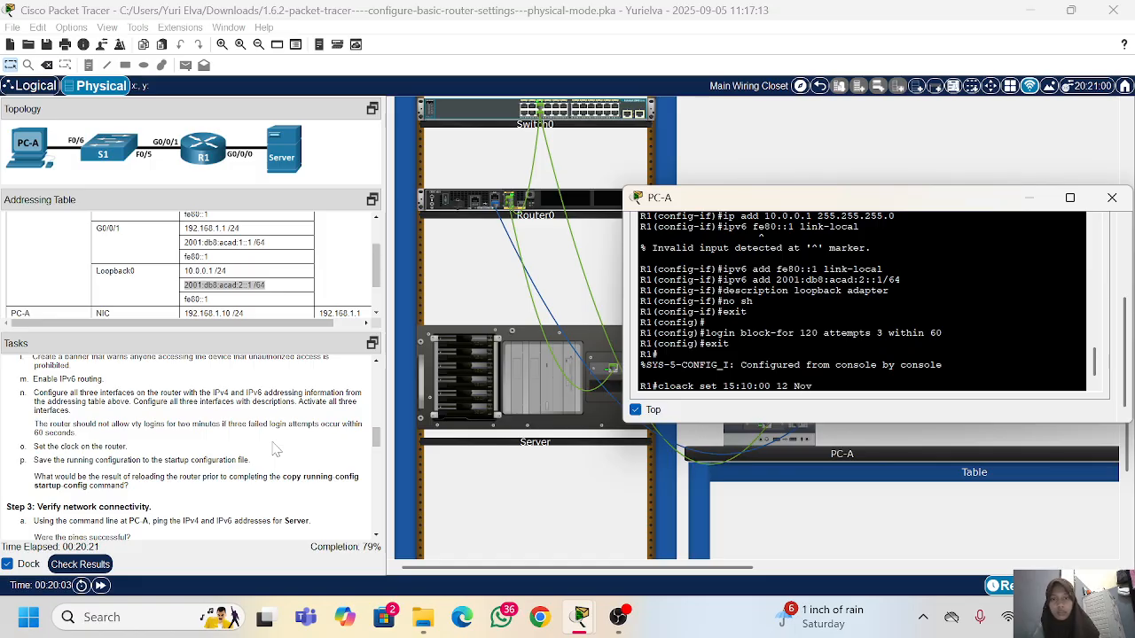
{"action": "type", "text": " 2020"}
{"action": "key", "text": "Return"}
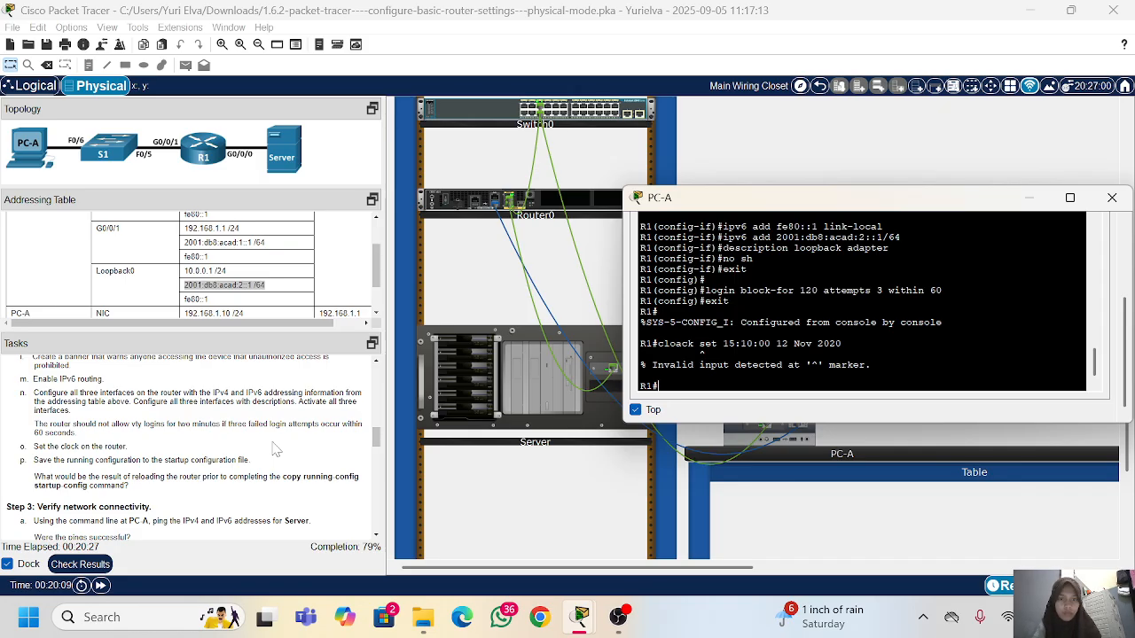
{"action": "key", "text": "Up"}
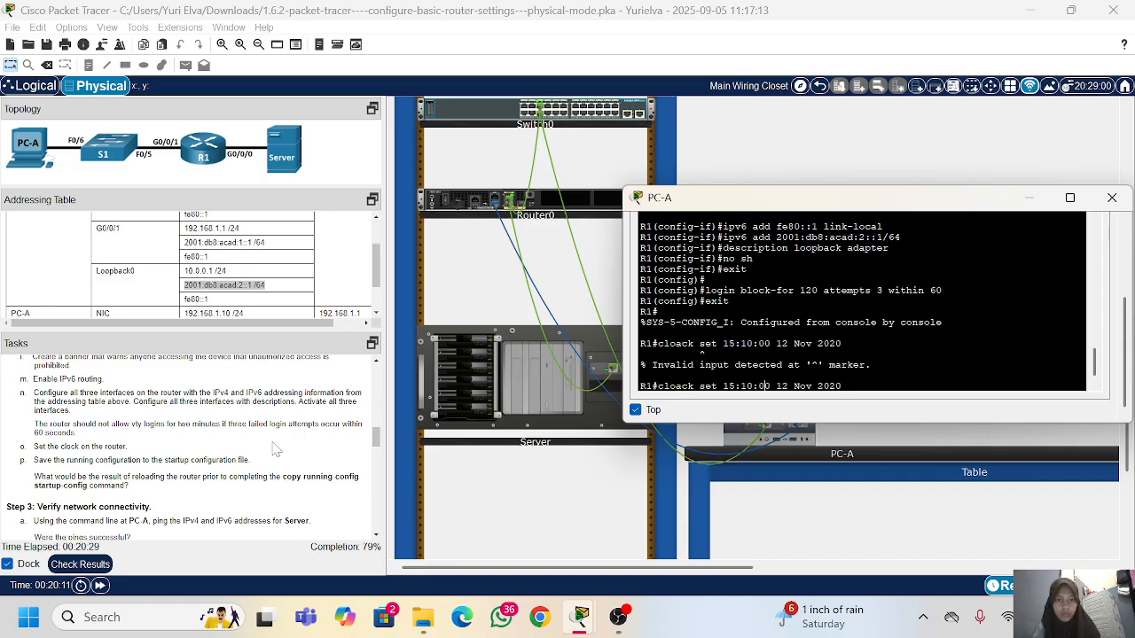
{"action": "key", "text": "Delete"}
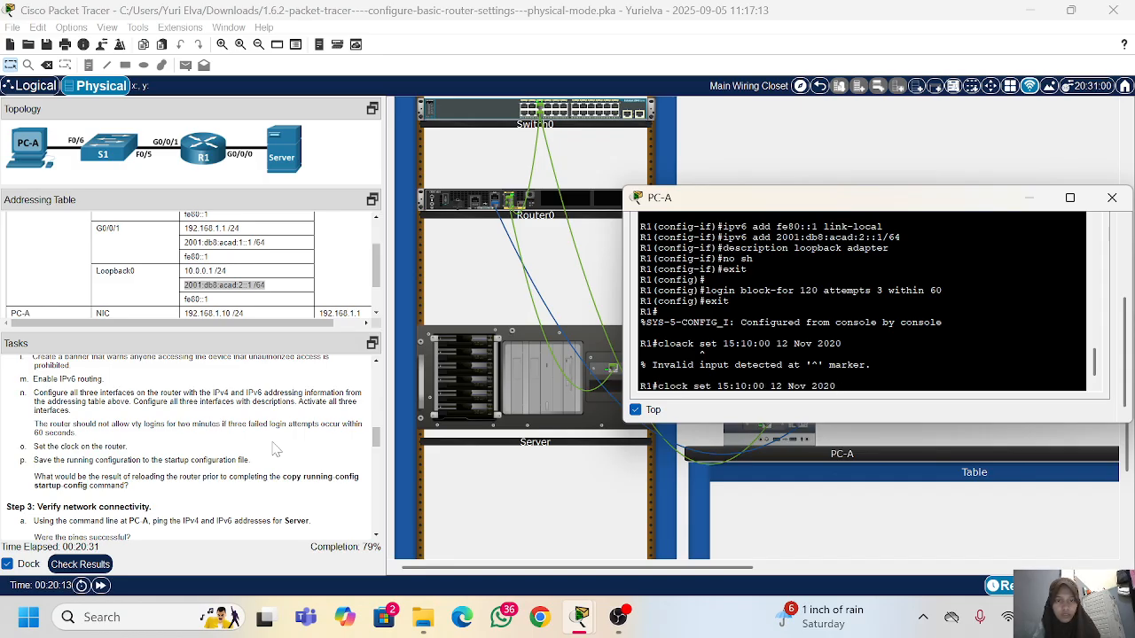
{"action": "key", "text": "Return"}
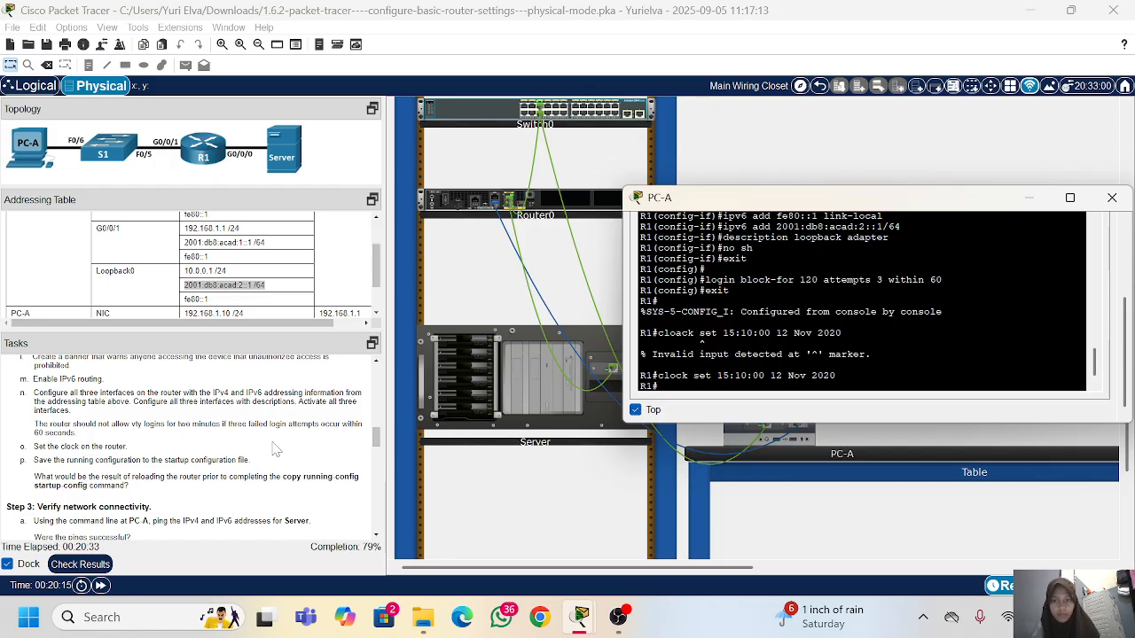
{"action": "type", "text": "copy"}
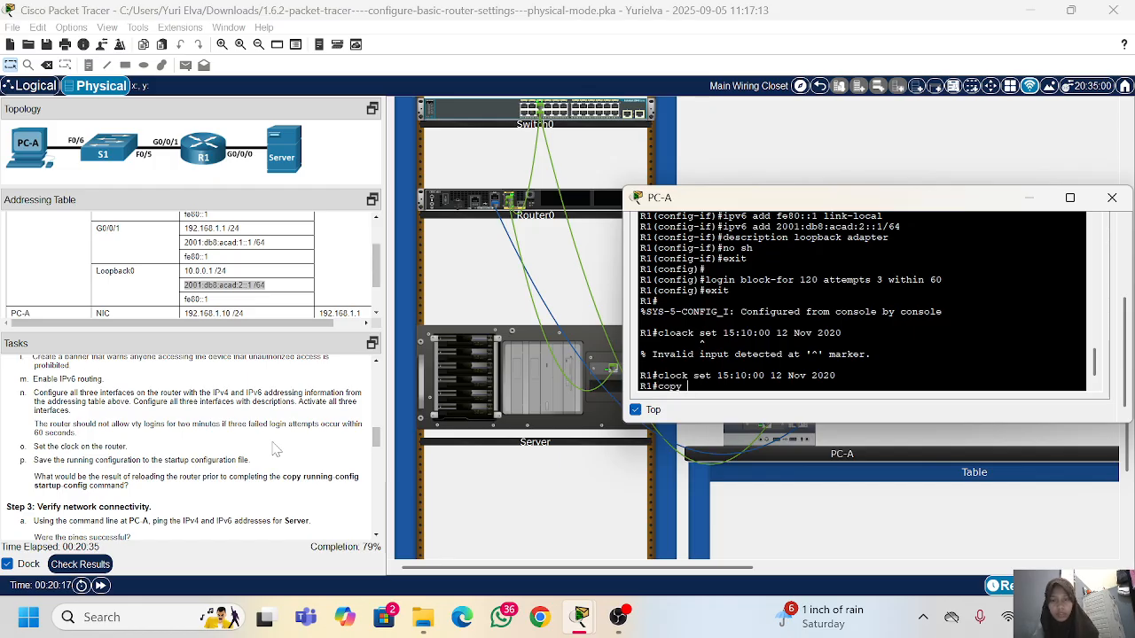
{"action": "type", "text": " running"}
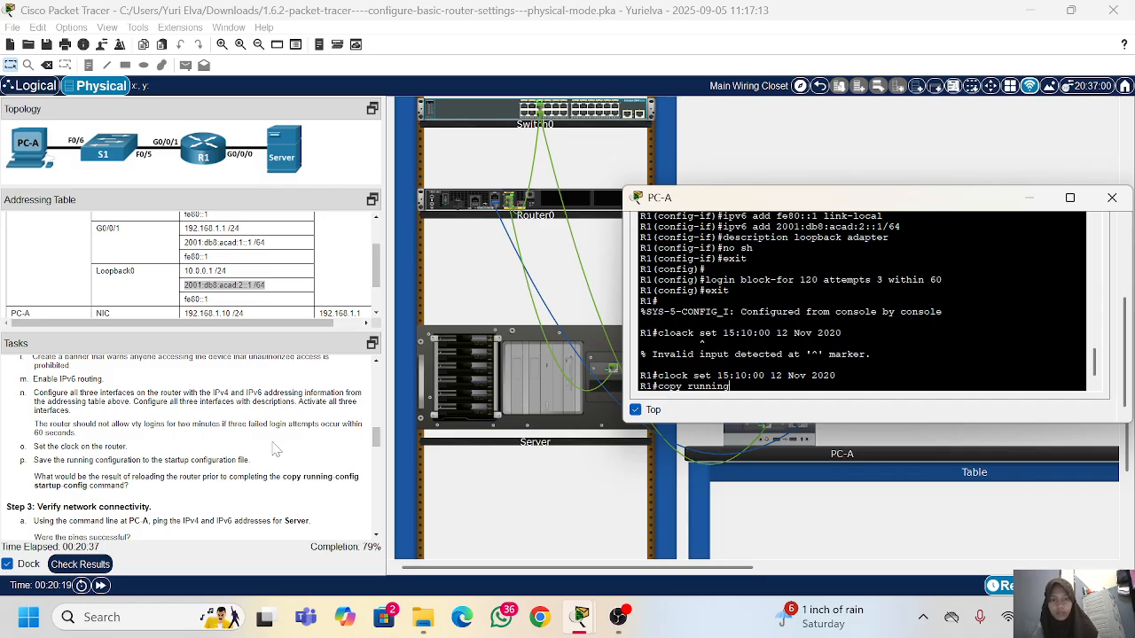
{"action": "type", "text": "-sta"}
{"action": "key", "text": "BackSpace"}
{"action": "key", "text": "BackSpace"}
{"action": "key", "text": "BackSpace"}
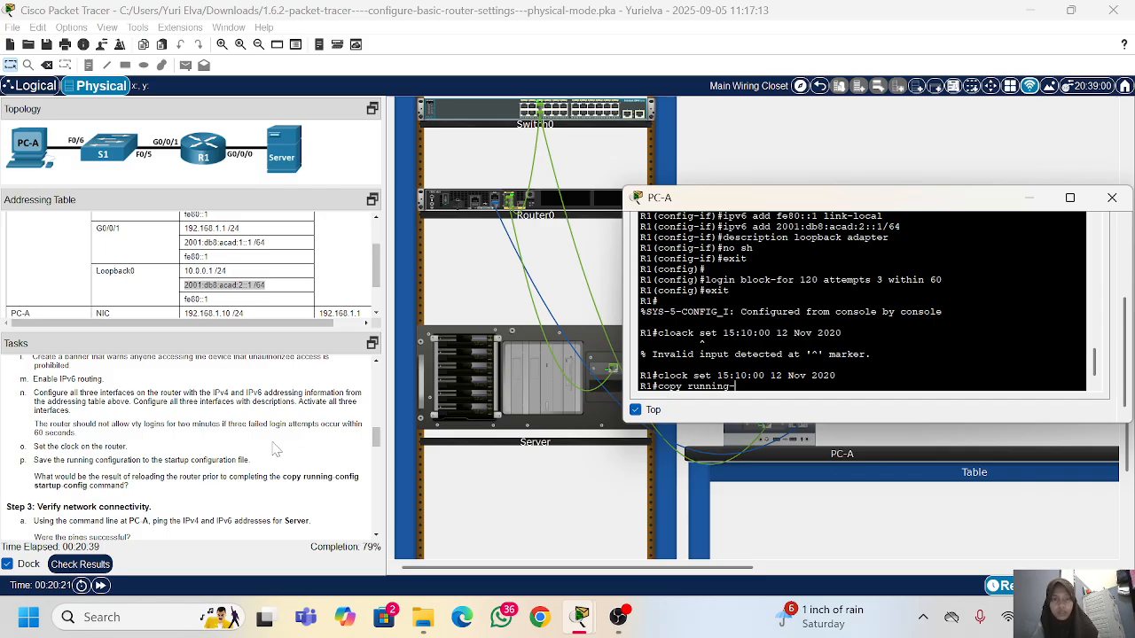
{"action": "type", "text": "con"}
{"action": "key", "text": "BackSpace"}
{"action": "key", "text": "BackSpace"}
{"action": "key", "text": "BackSpace"}
{"action": "key", "text": "BackSpace"}
{"action": "key", "text": "BackSpace"}
{"action": "key", "text": "BackSpace"}
{"action": "key", "text": "BackSpace"}
{"action": "key", "text": "BackSpace"}
{"action": "key", "text": "BackSpace"}
{"action": "key", "text": "BackSpace"}
{"action": "key", "text": "BackSpace"}
{"action": "key", "text": "BackSpace"}
{"action": "key", "text": "BackSpace"}
{"action": "key", "text": "BackSpace"}
{"action": "key", "text": "BackSpace"}
{"action": "key", "text": "BackSpace"}
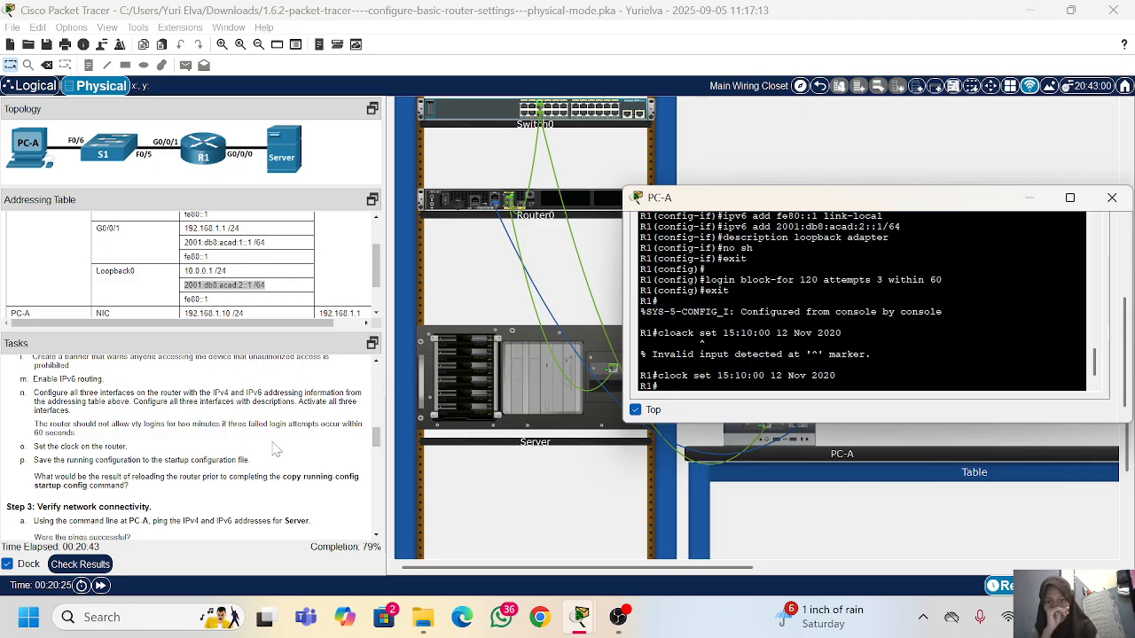
Step: Check the activity results, examine the assessment items for PC-A, the router, VTY lines and server for incorrect entries, and return to the activity
{"action": "left_click", "coordinate": [98, 565]}
{"action": "left_click", "coordinate": [138, 97]}
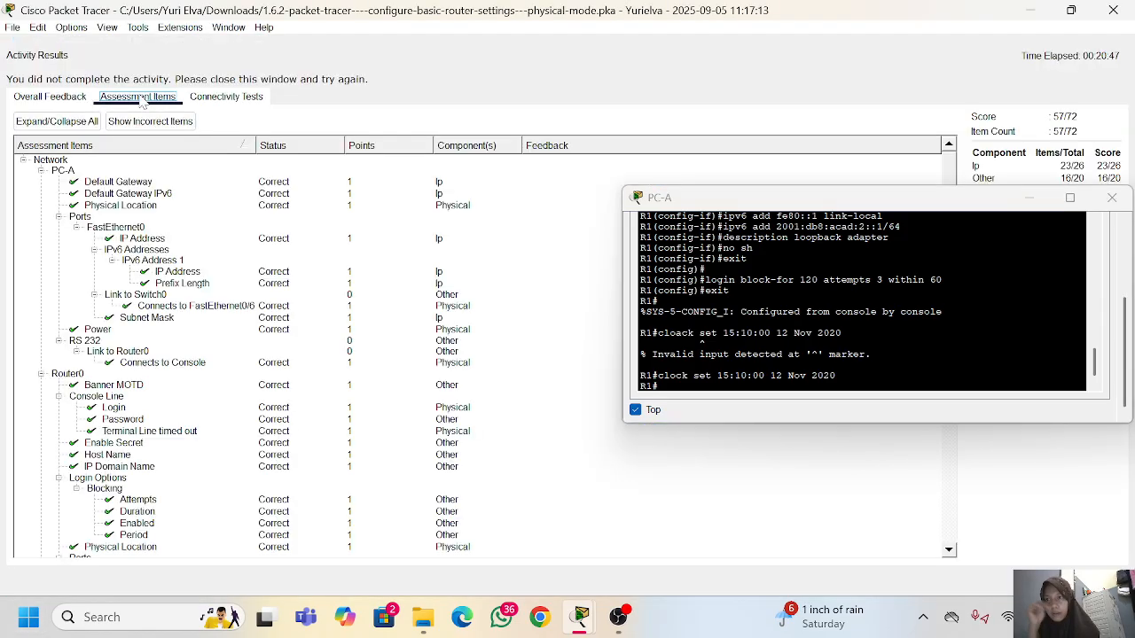
{"action": "scroll", "coordinate": [166, 396], "scroll_direction": "down", "scroll_amount": 10}
{"action": "scroll", "coordinate": [166, 396], "scroll_direction": "down", "scroll_amount": 4}
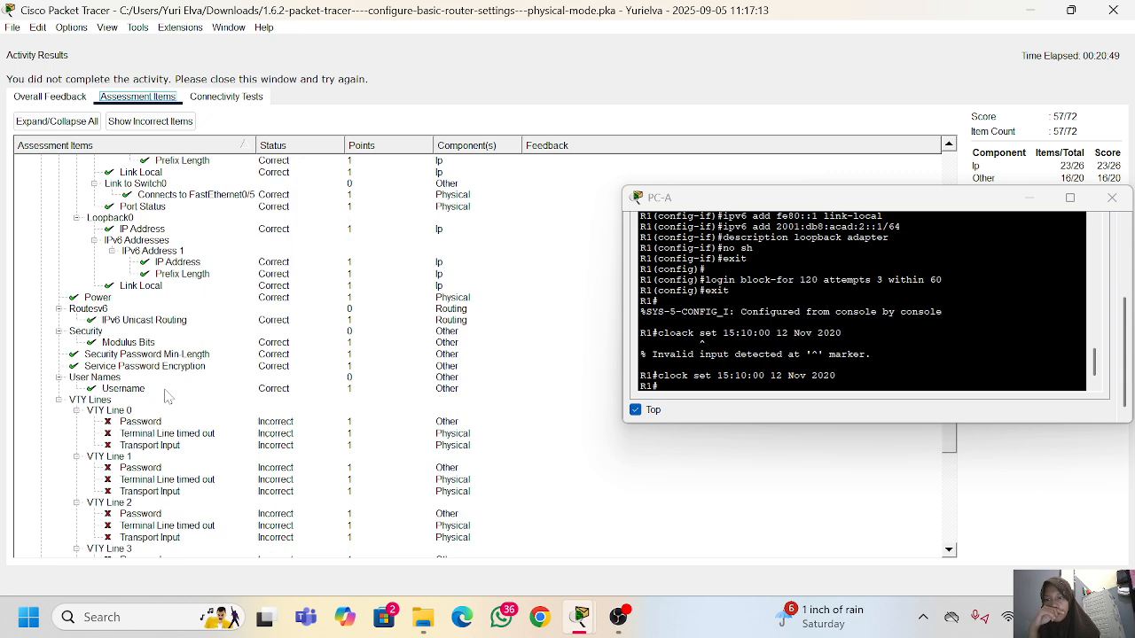
{"action": "scroll", "coordinate": [166, 397], "scroll_direction": "down", "scroll_amount": 4}
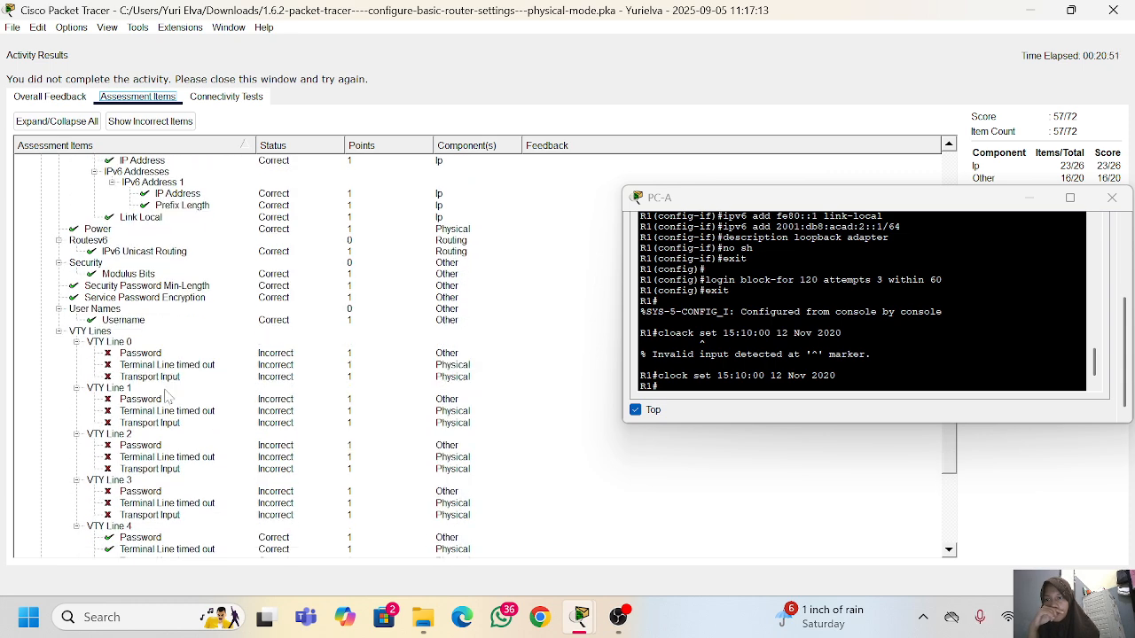
{"action": "scroll", "coordinate": [166, 396], "scroll_direction": "down", "scroll_amount": 1}
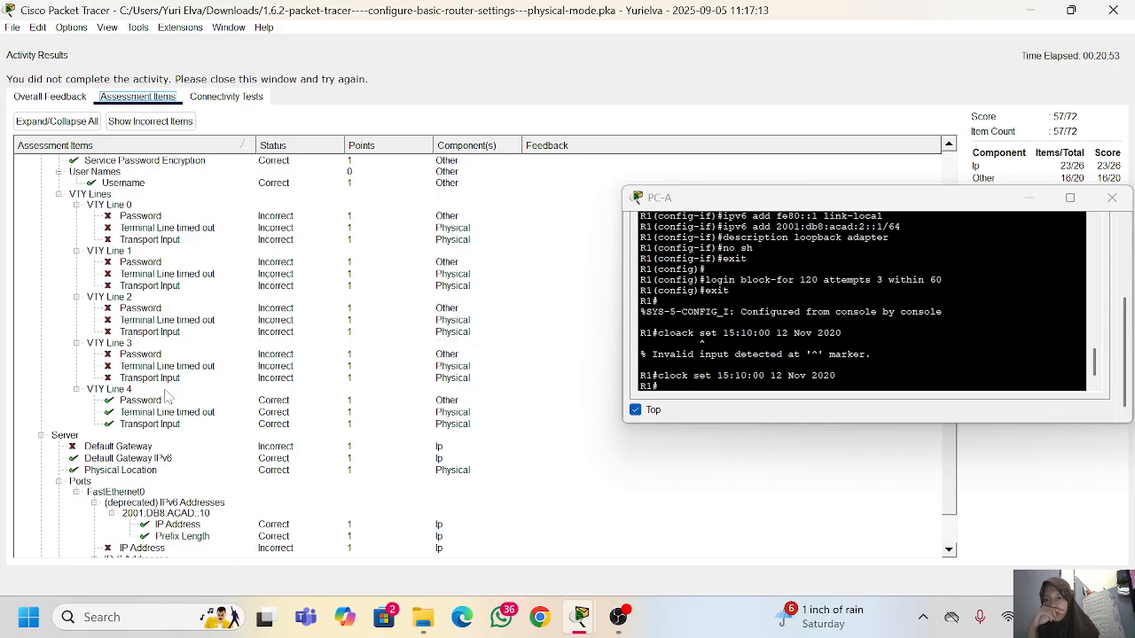
{"action": "scroll", "coordinate": [166, 397], "scroll_direction": "down", "scroll_amount": 3}
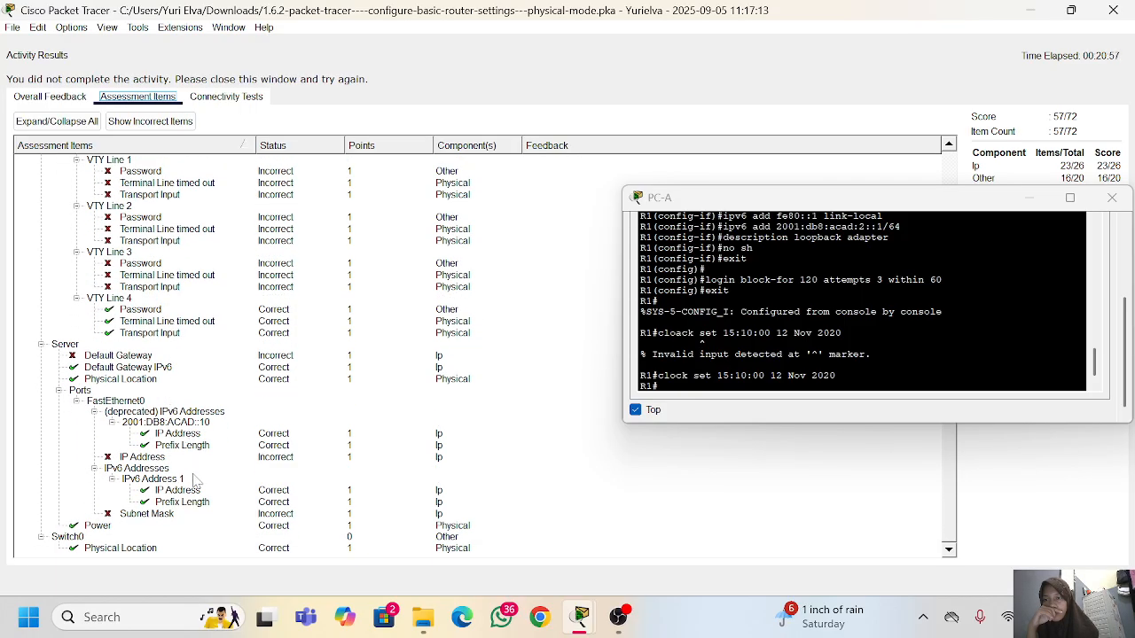
{"action": "scroll", "coordinate": [245, 525], "scroll_direction": "up", "scroll_amount": 1}
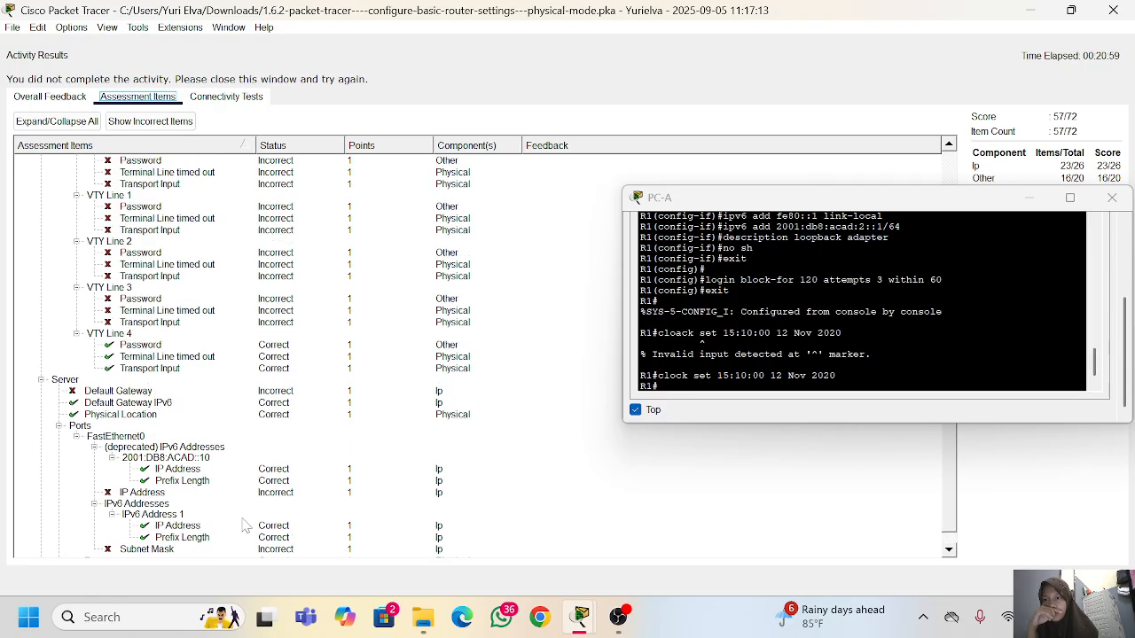
{"action": "scroll", "coordinate": [244, 525], "scroll_direction": "up", "scroll_amount": 3}
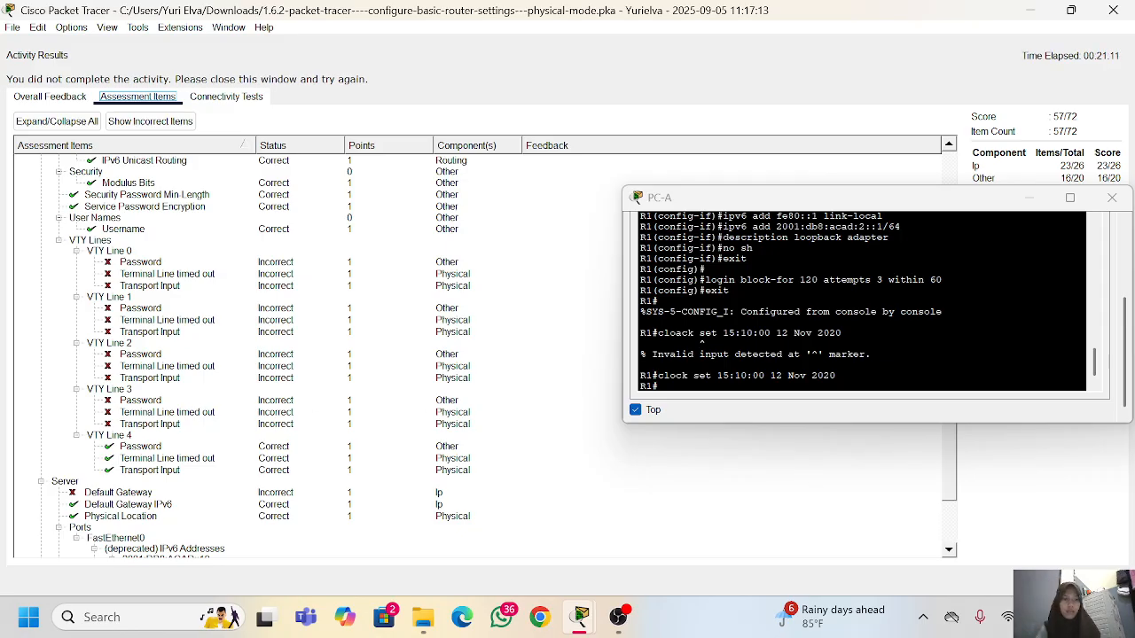
{"action": "left_click", "coordinate": [1088, 581]}
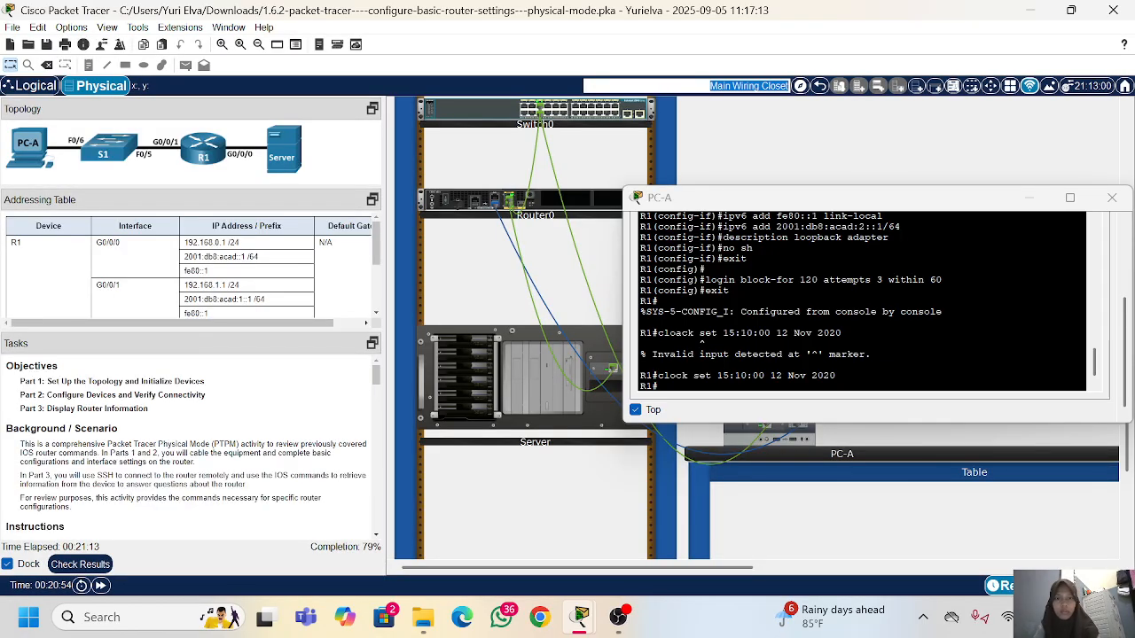
Step: Enter global configuration mode on R1 from PC-A's terminal with conf t
{"action": "left_click", "coordinate": [687, 364]}
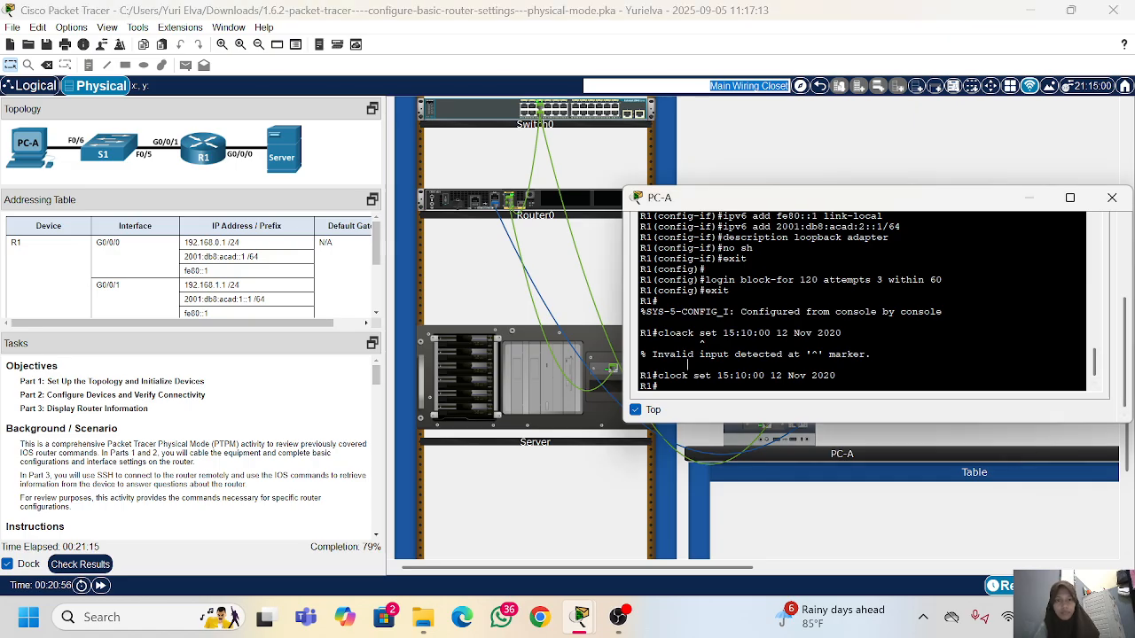
{"action": "type", "text": "conf t"}
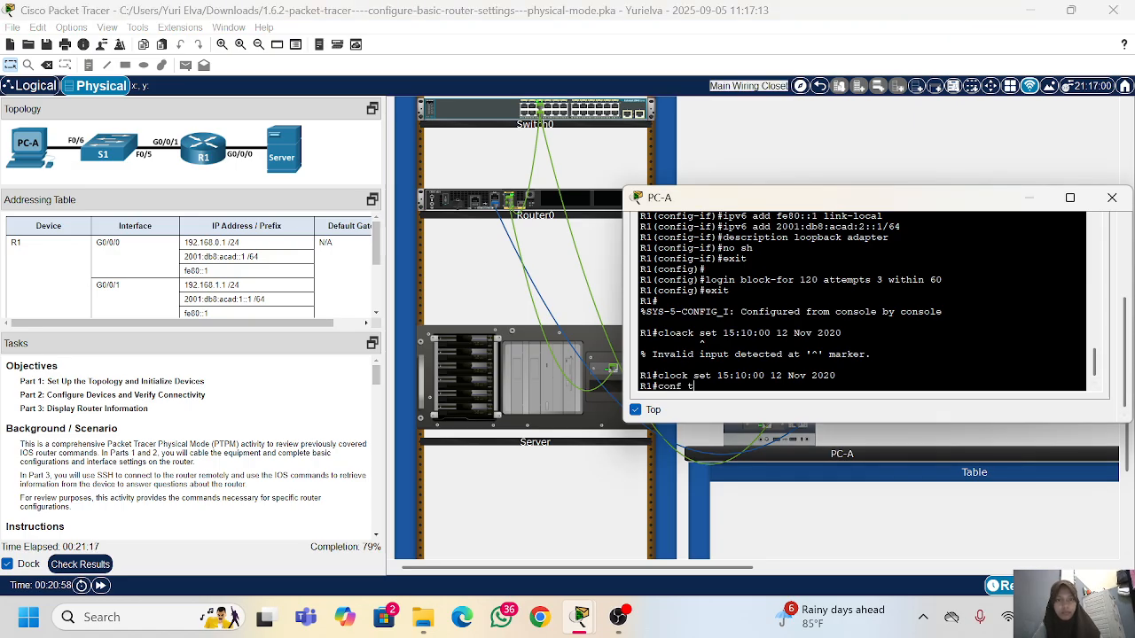
{"action": "key", "text": "Return"}
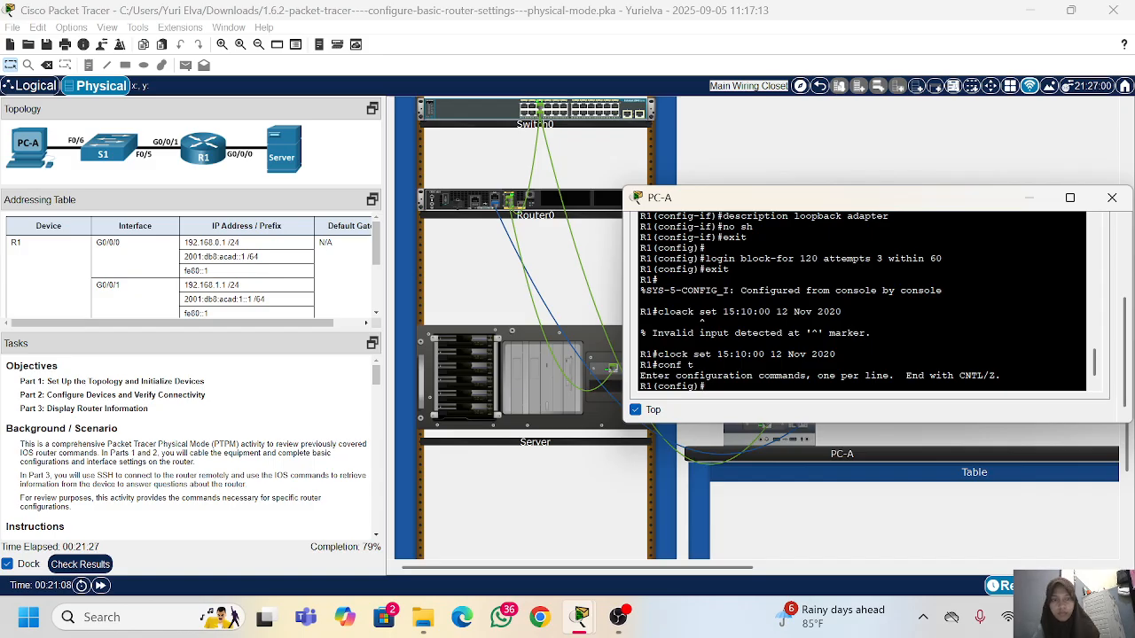
Step: Review the earlier VTY line configuration commands in the terminal history
{"action": "scroll", "coordinate": [862, 301], "scroll_direction": "up", "scroll_amount": 10}
{"action": "scroll", "coordinate": [862, 302], "scroll_direction": "up", "scroll_amount": 8}
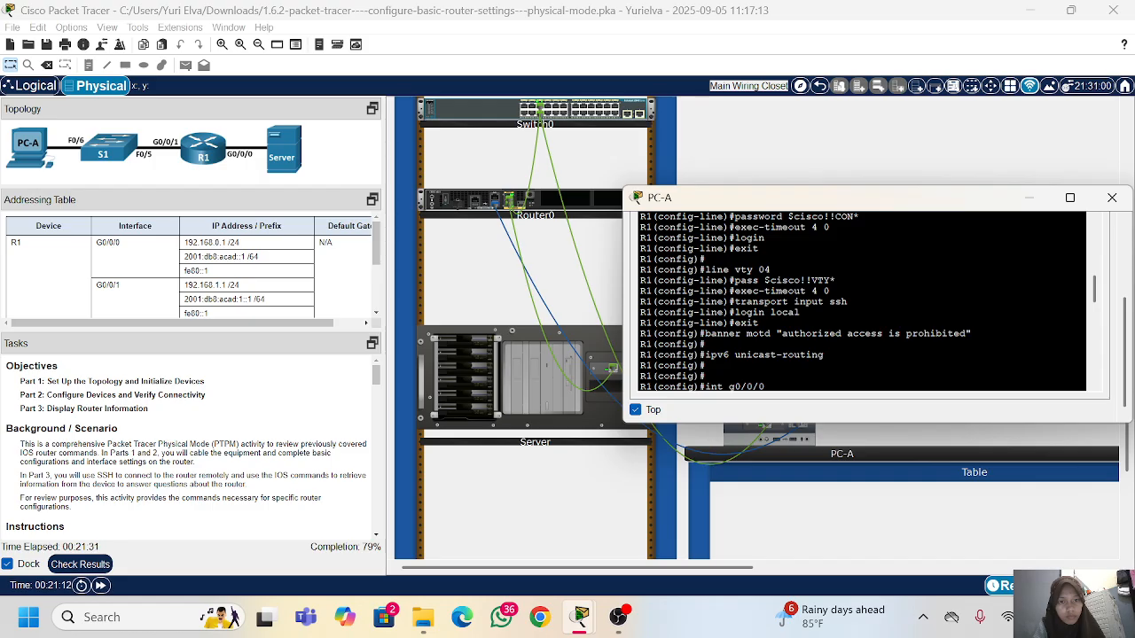
{"action": "scroll", "coordinate": [862, 301], "scroll_direction": "up", "scroll_amount": 1}
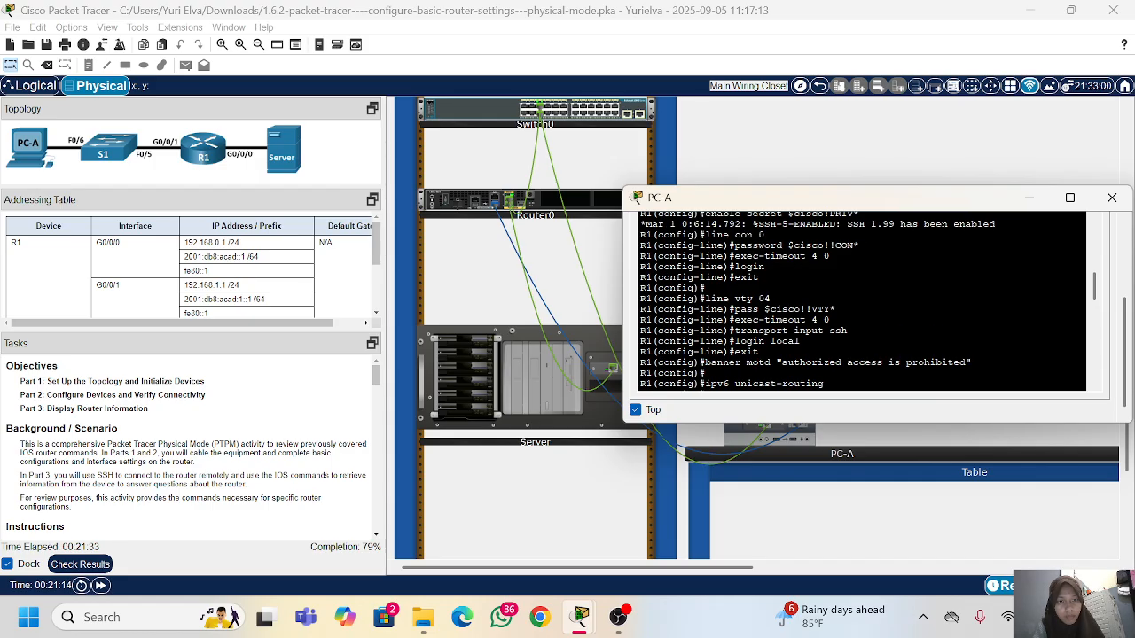
{"action": "scroll", "coordinate": [862, 301], "scroll_direction": "up", "scroll_amount": 1}
{"action": "scroll", "coordinate": [861, 301], "scroll_direction": "down", "scroll_amount": 1}
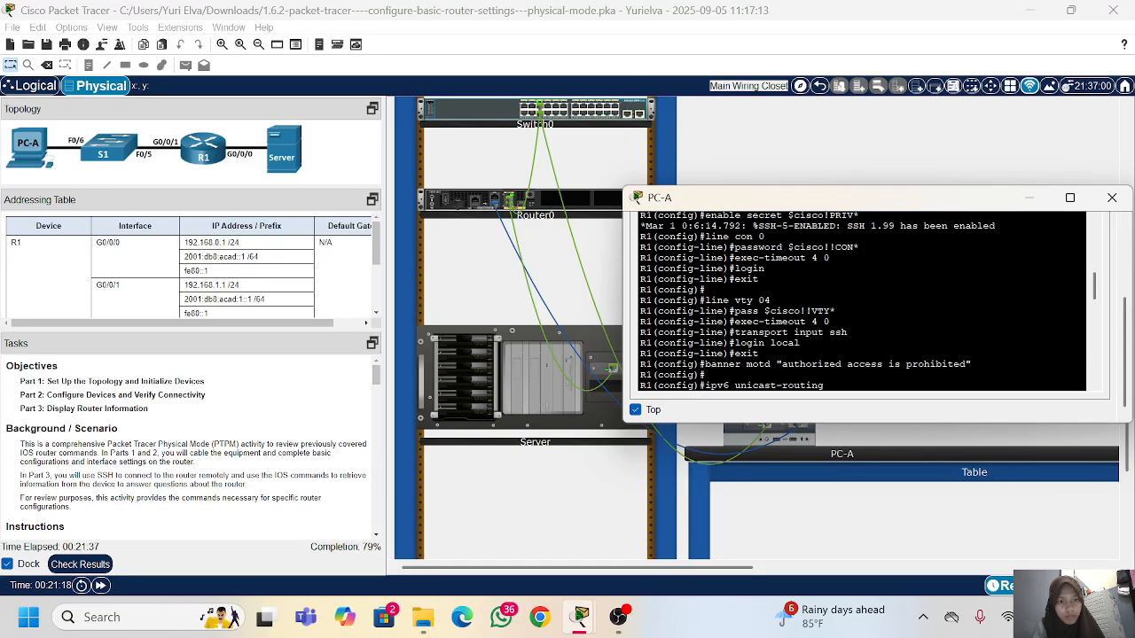
{"action": "scroll", "coordinate": [862, 301], "scroll_direction": "down", "scroll_amount": 10}
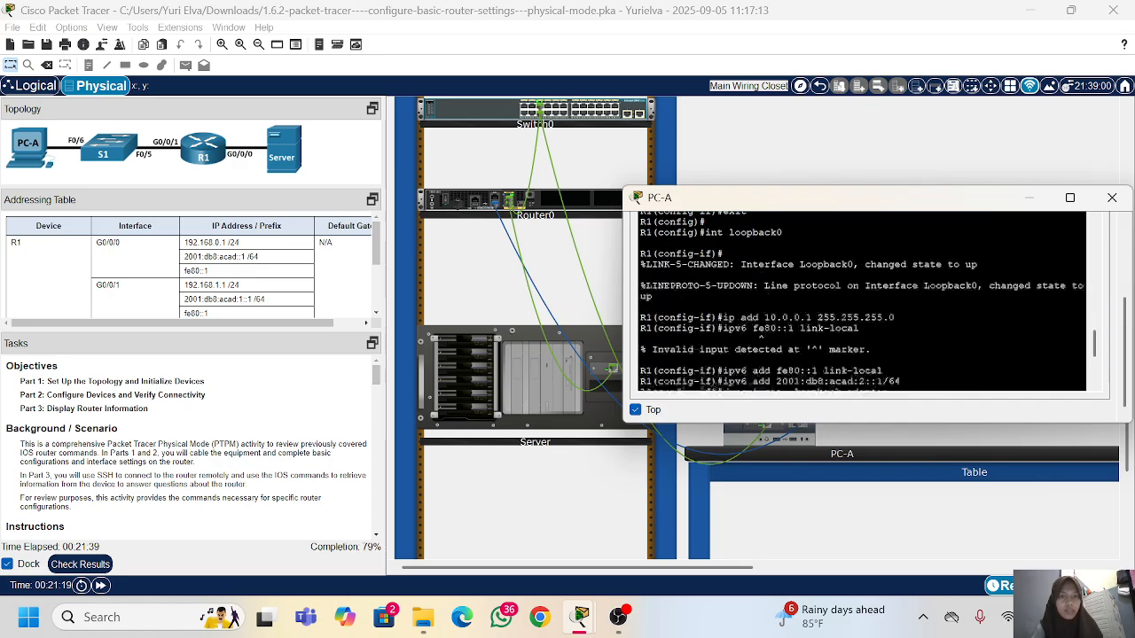
Step: Enter line configuration mode for R1's VTY lines with line vty 0 4
{"action": "type", "text": "lin"}
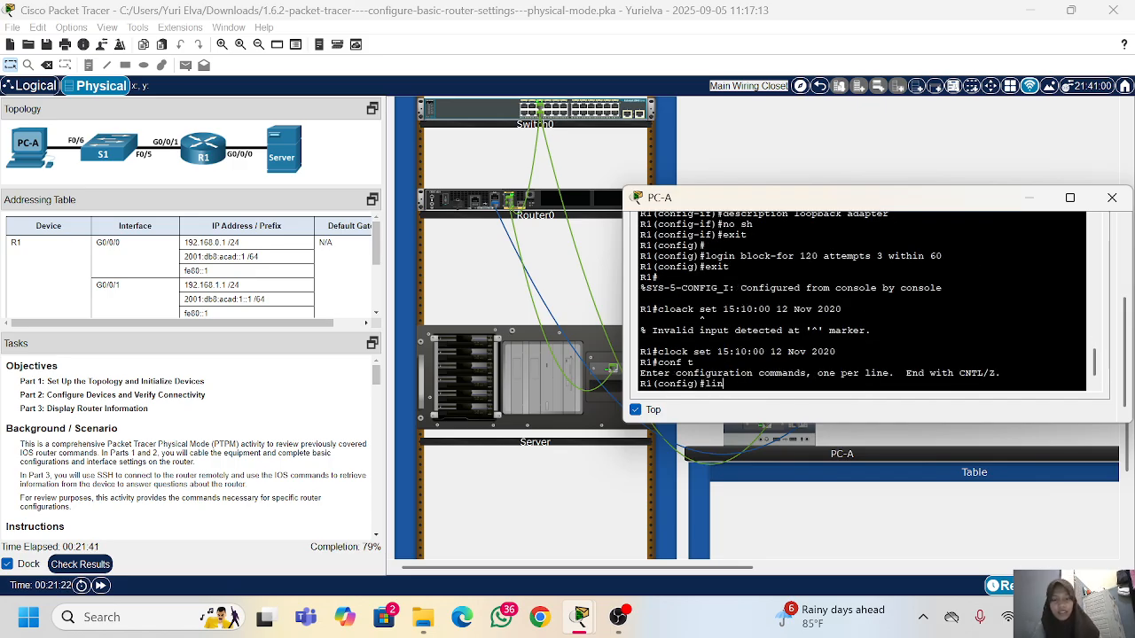
{"action": "type", "text": "e vty 0"}
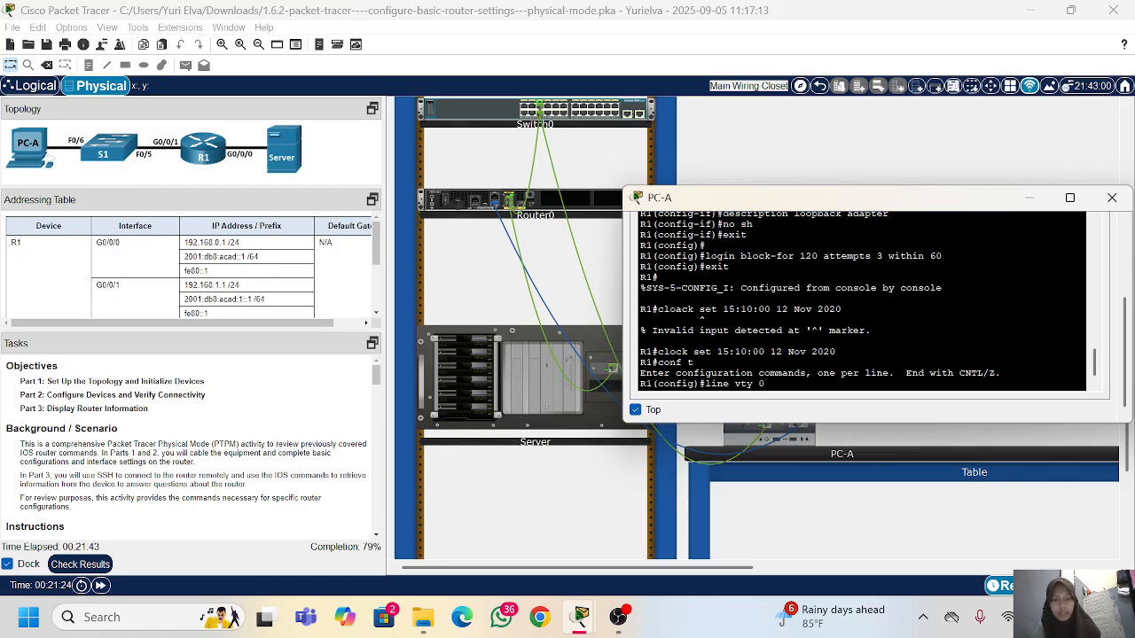
{"action": "type", "text": " 4"}
{"action": "key", "text": "Return"}
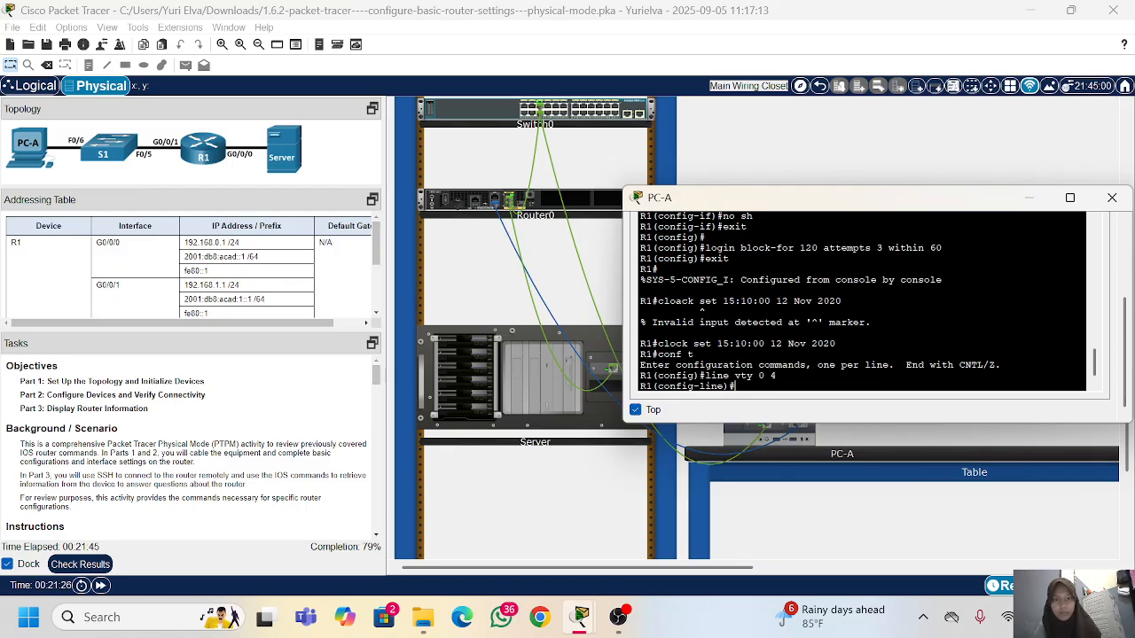
Step: Reuse the earlier VTY password command from the terminal history to set the password on VTY lines 0 4
{"action": "scroll", "coordinate": [867, 301], "scroll_direction": "up", "scroll_amount": 10}
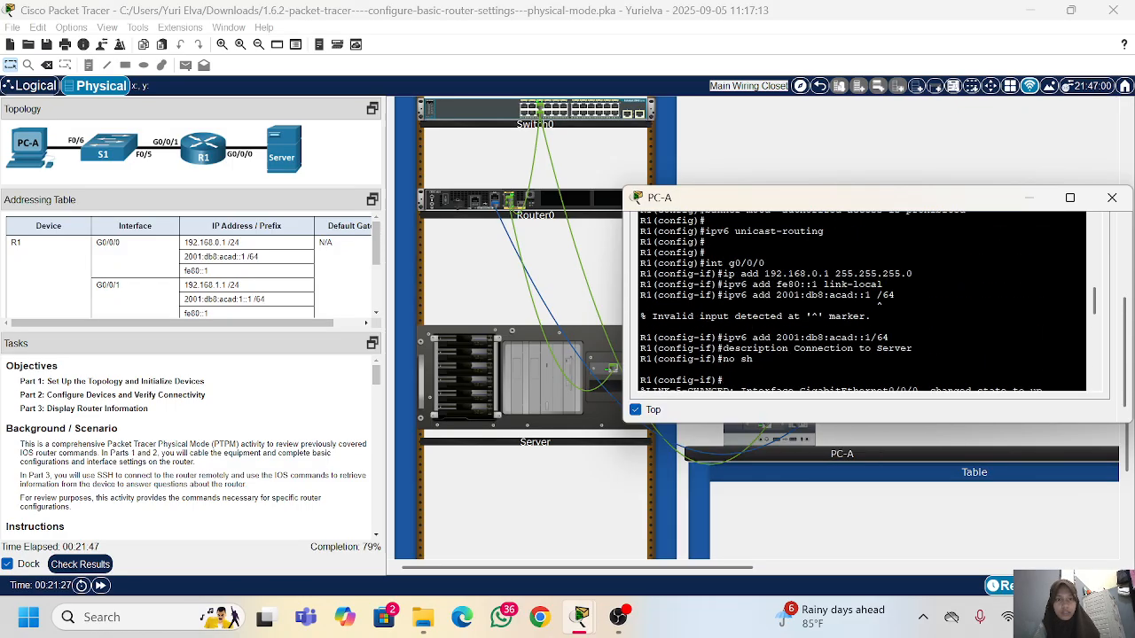
{"action": "scroll", "coordinate": [860, 302], "scroll_direction": "up", "scroll_amount": 5}
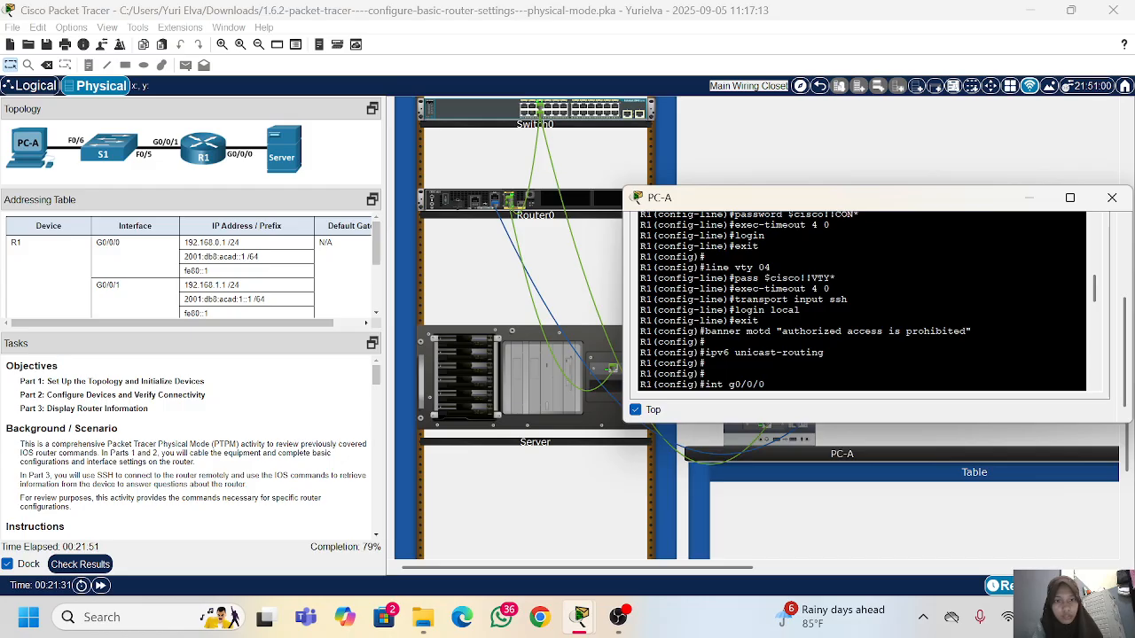
{"action": "left_click_drag", "start_coordinate": [732, 277], "coordinate": [835, 277]}
{"action": "right_click", "coordinate": [850, 280]}
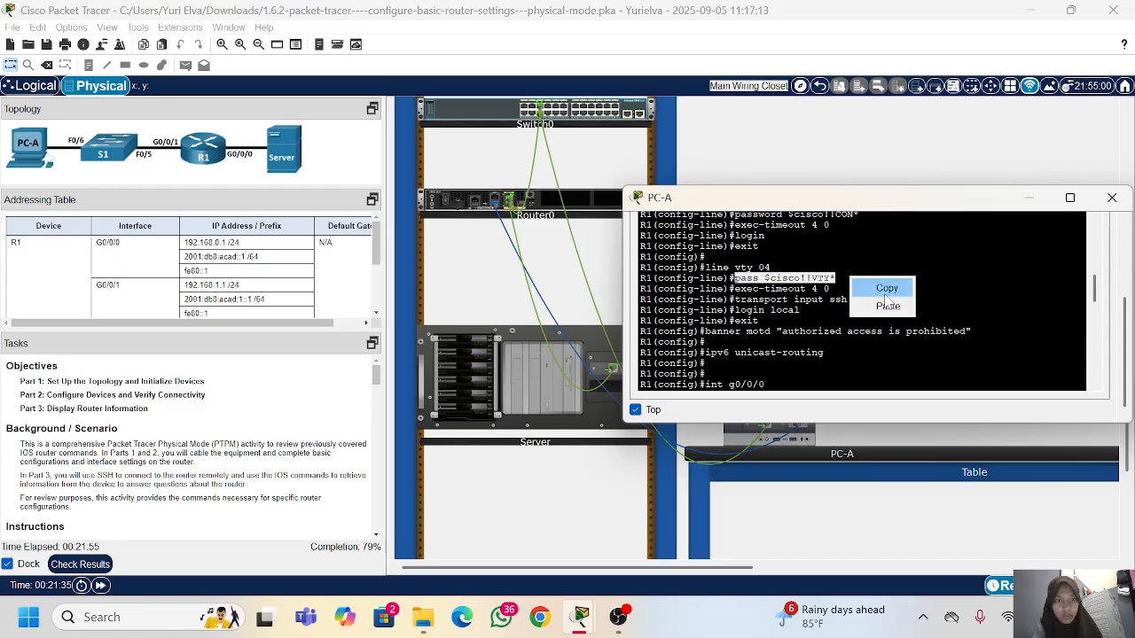
{"action": "left_click", "coordinate": [886, 307]}
{"action": "right_click", "coordinate": [885, 297]}
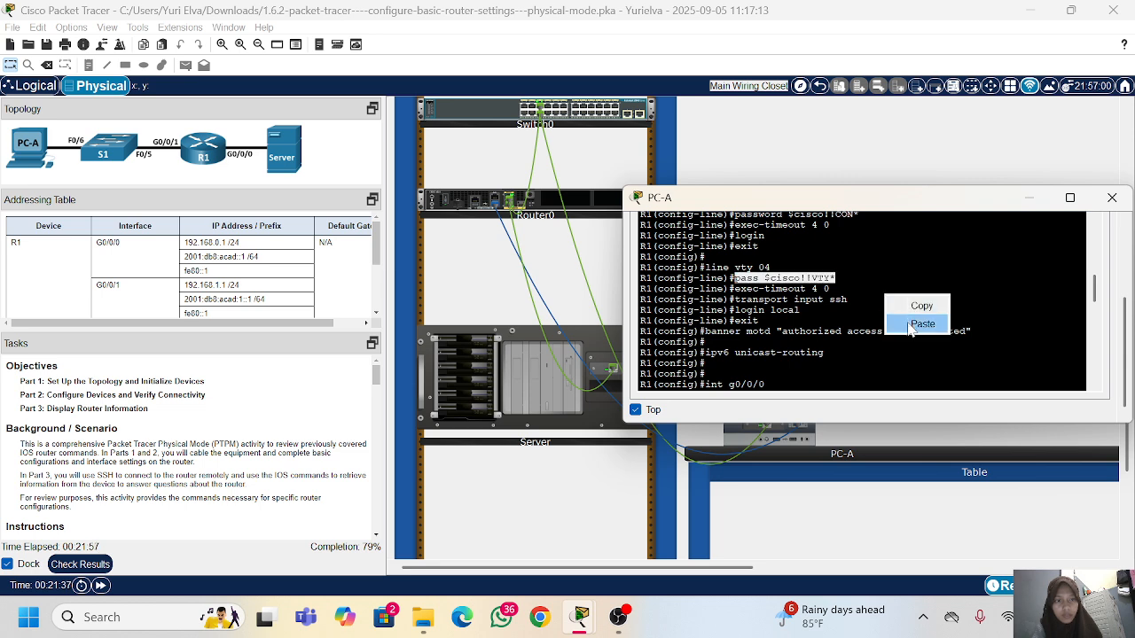
{"action": "left_click", "coordinate": [915, 323]}
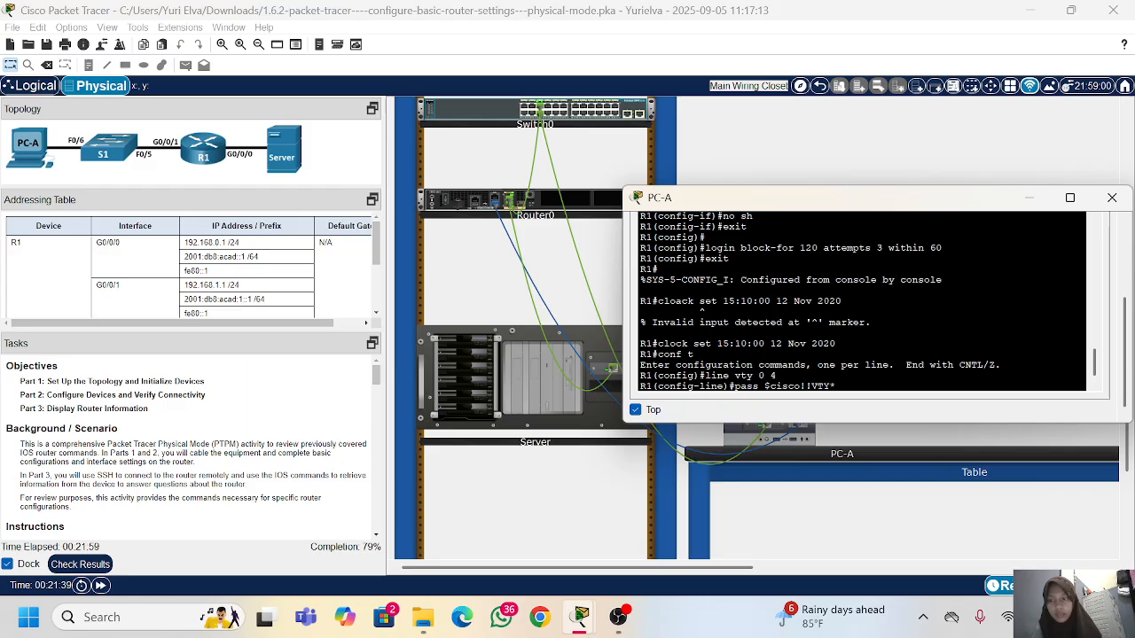
{"action": "key", "text": "Return"}
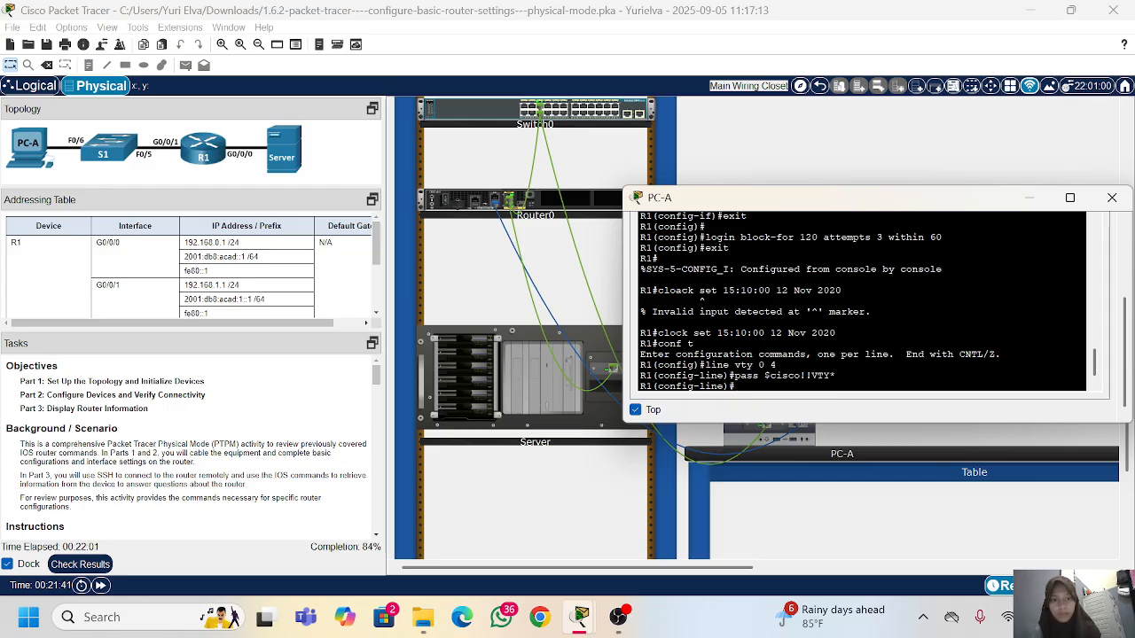
Step: Set the VTY lines' timeout with exec-timeout 4 0 and enable login
{"action": "type", "text": "e"}
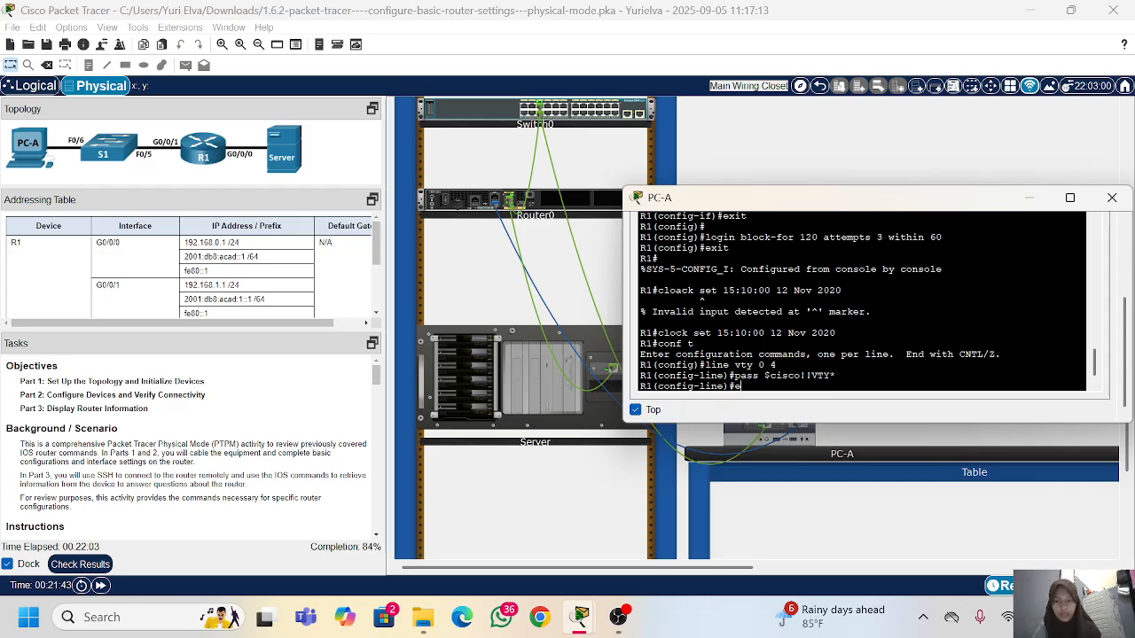
{"action": "type", "text": "xec-timeo"}
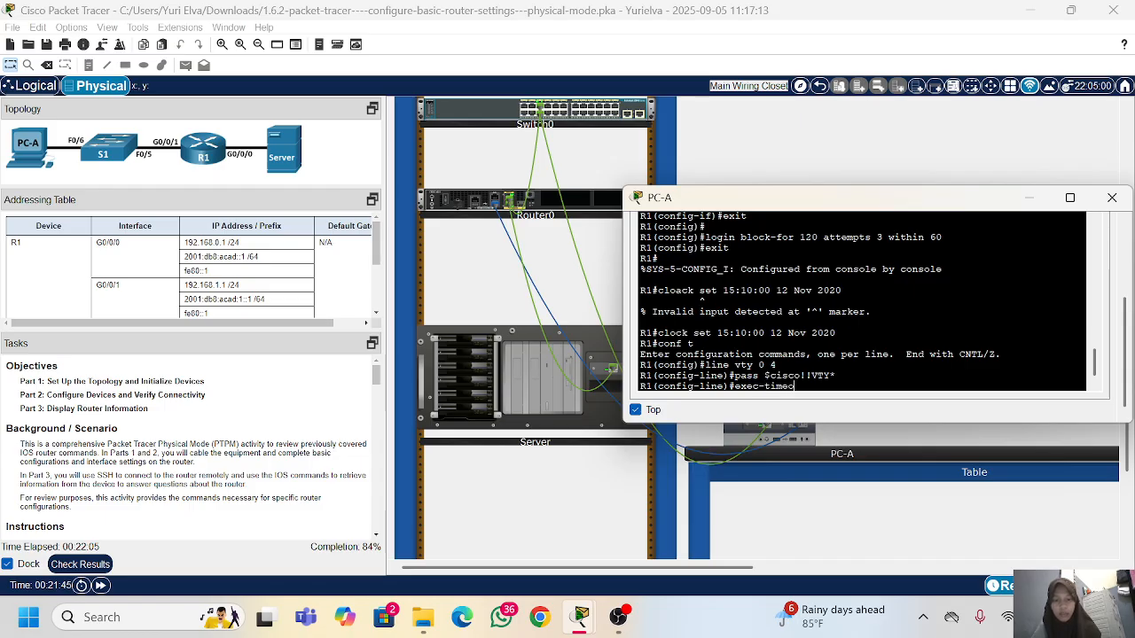
{"action": "type", "text": "ut 4 "}
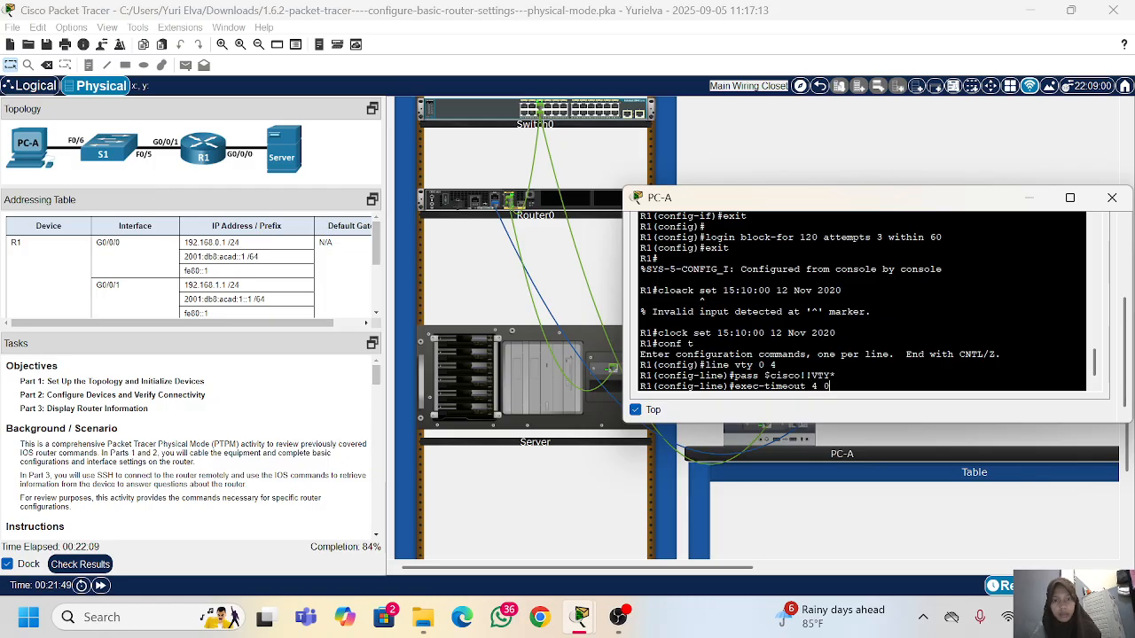
{"action": "type", "text": "0"}
{"action": "key", "text": "Return"}
{"action": "type", "text": "login"}
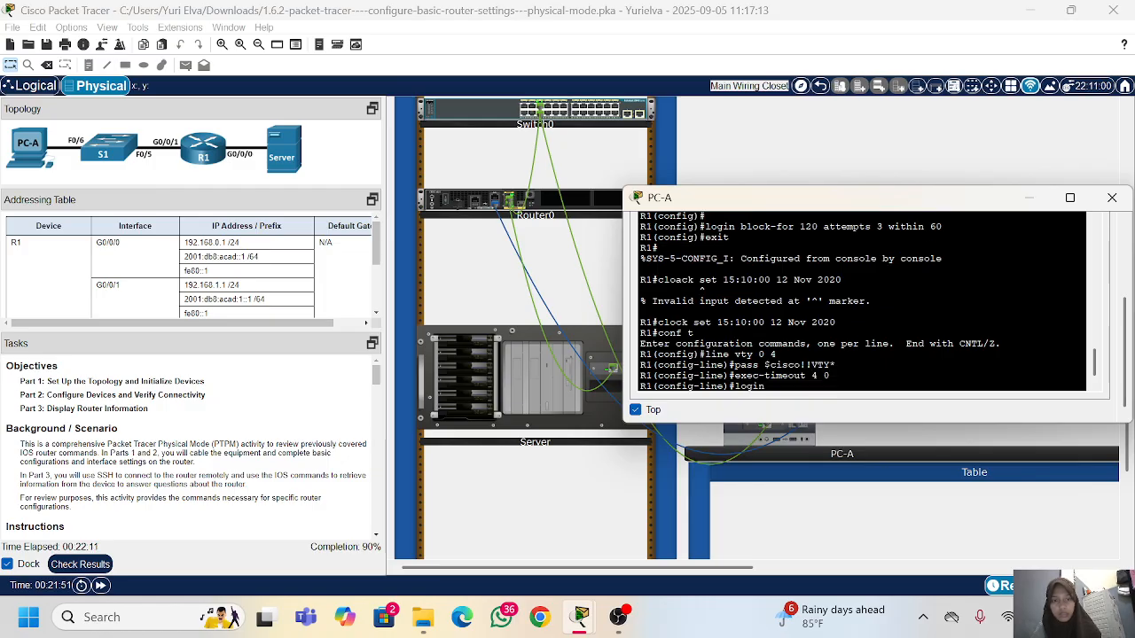
{"action": "key", "text": "Return"}
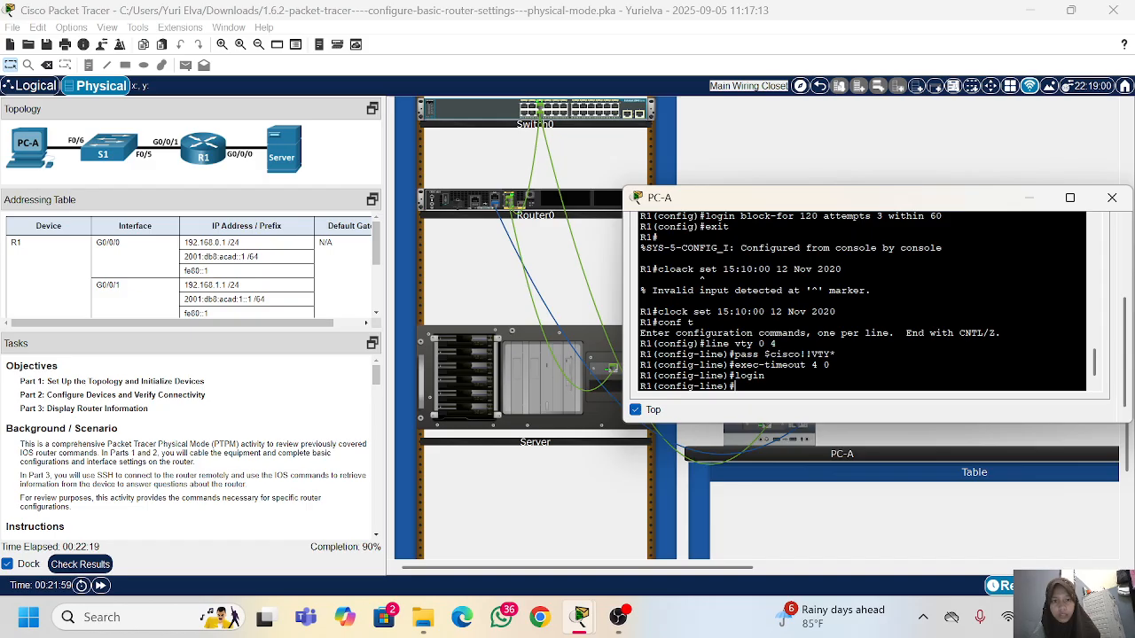
Step: Restrict the VTY lines to SSH with transport input ssh and apply login local
{"action": "type", "text": "transport"}
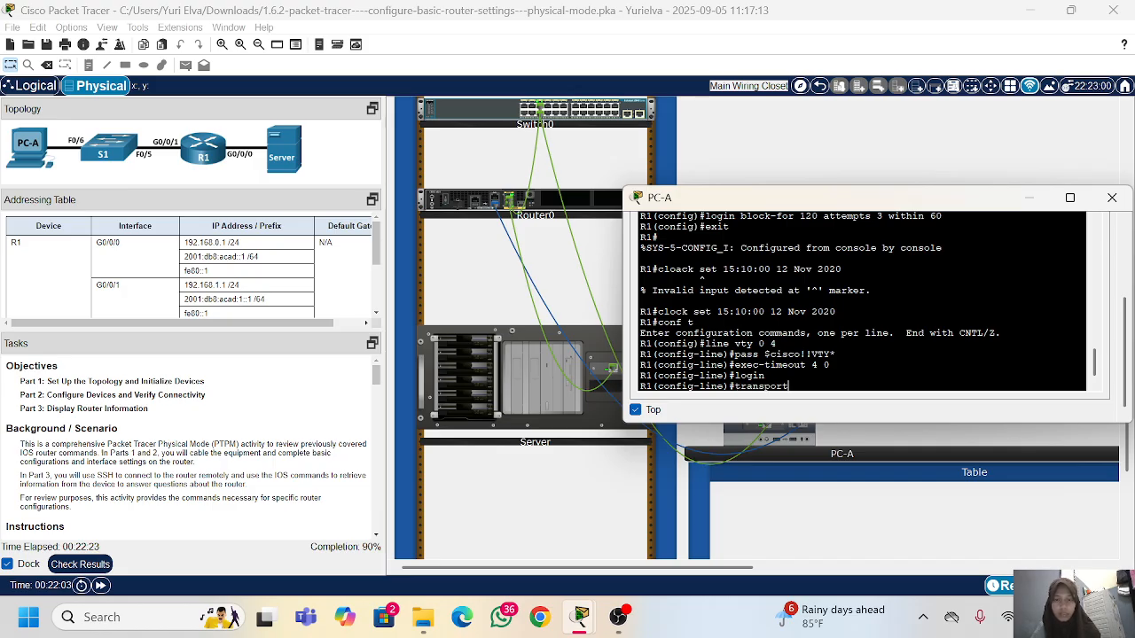
{"action": "type", "text": " input ssh"}
{"action": "key", "text": "Return"}
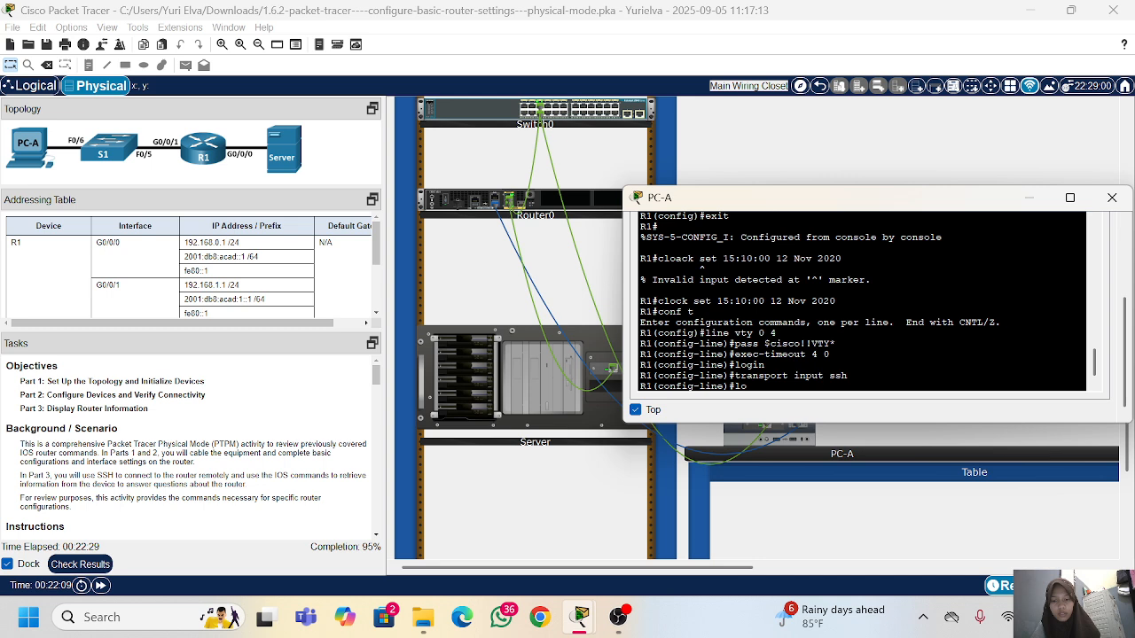
{"action": "type", "text": "login local"}
{"action": "key", "text": "Return"}
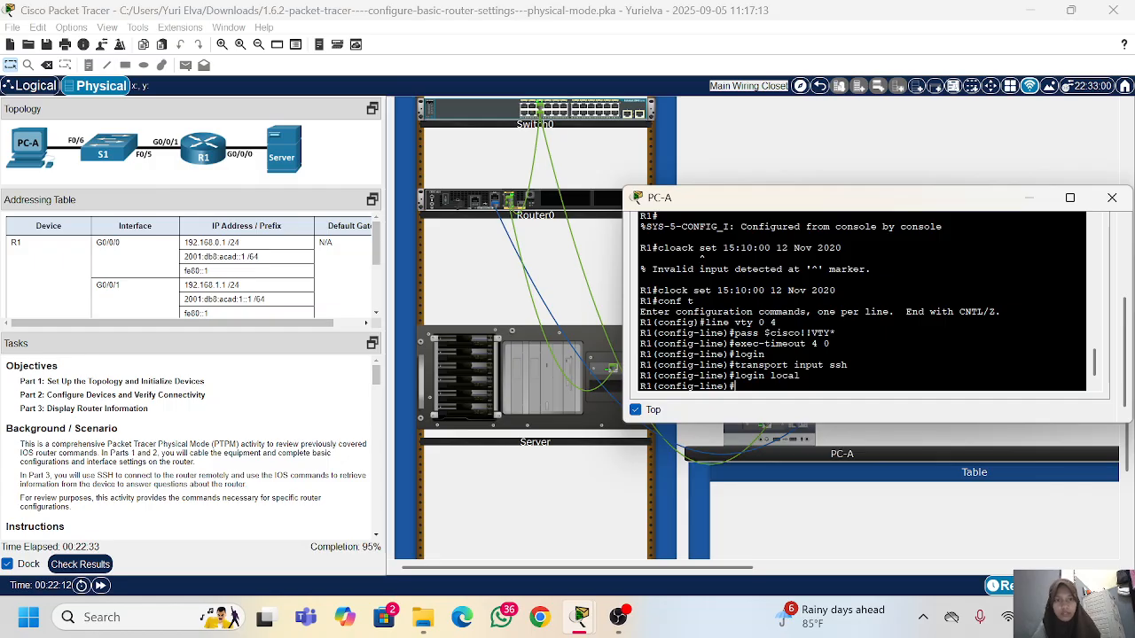
Step: Check the activity results, examine the assessment items for the VTY lines and server, and return to the activity
{"action": "left_click", "coordinate": [78, 572]}
{"action": "left_click", "coordinate": [135, 96]}
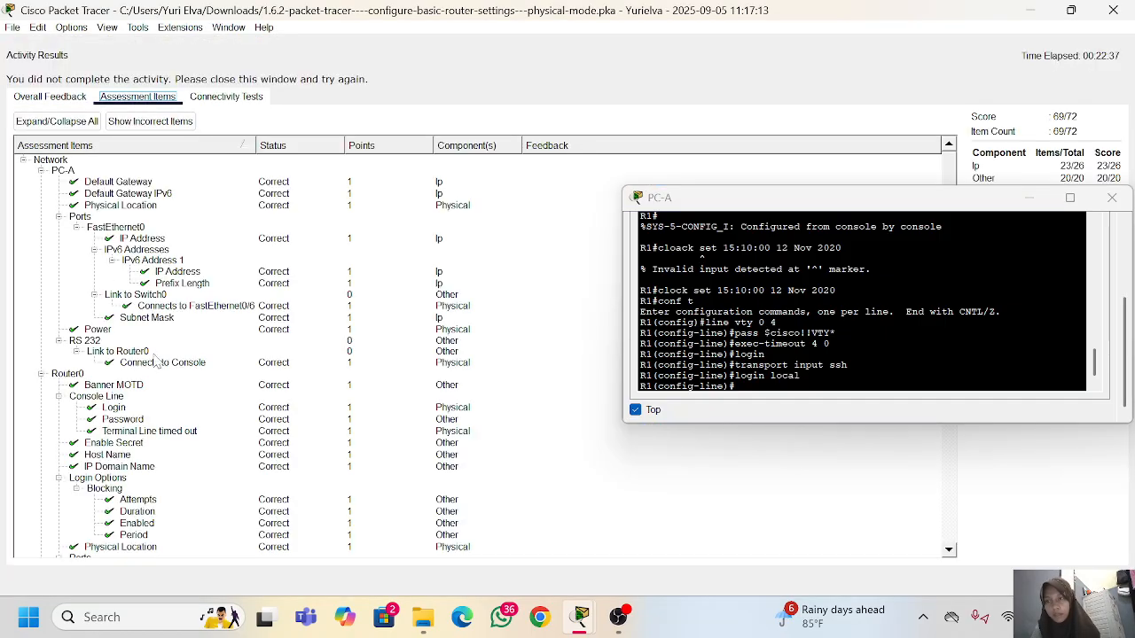
{"action": "scroll", "coordinate": [156, 360], "scroll_direction": "down", "scroll_amount": 15}
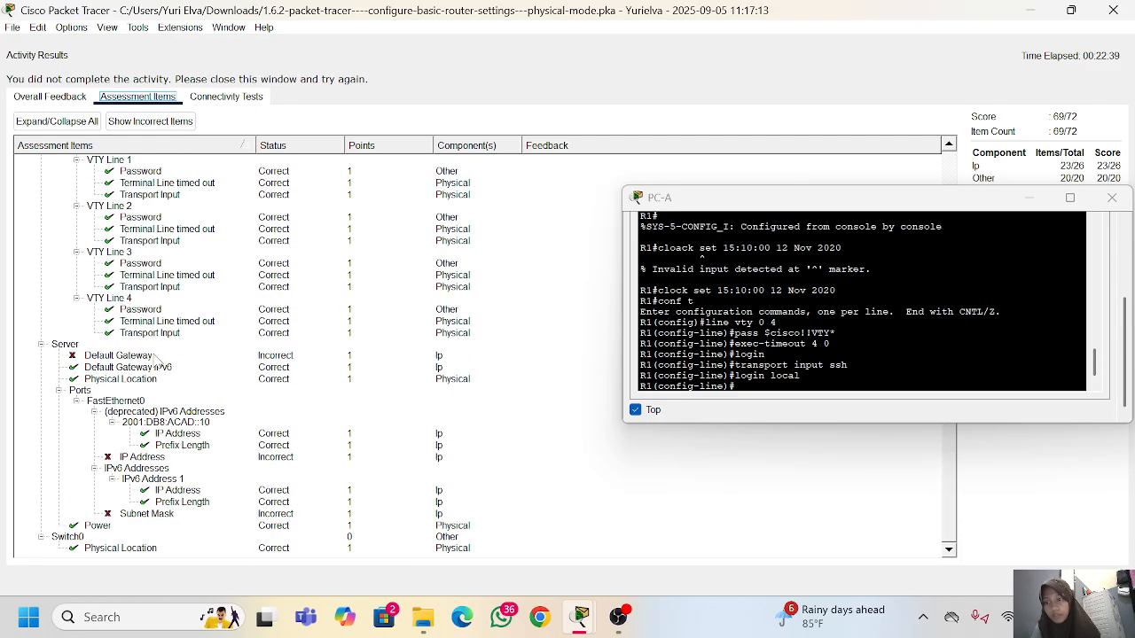
{"action": "scroll", "coordinate": [177, 271], "scroll_direction": "up", "scroll_amount": 4}
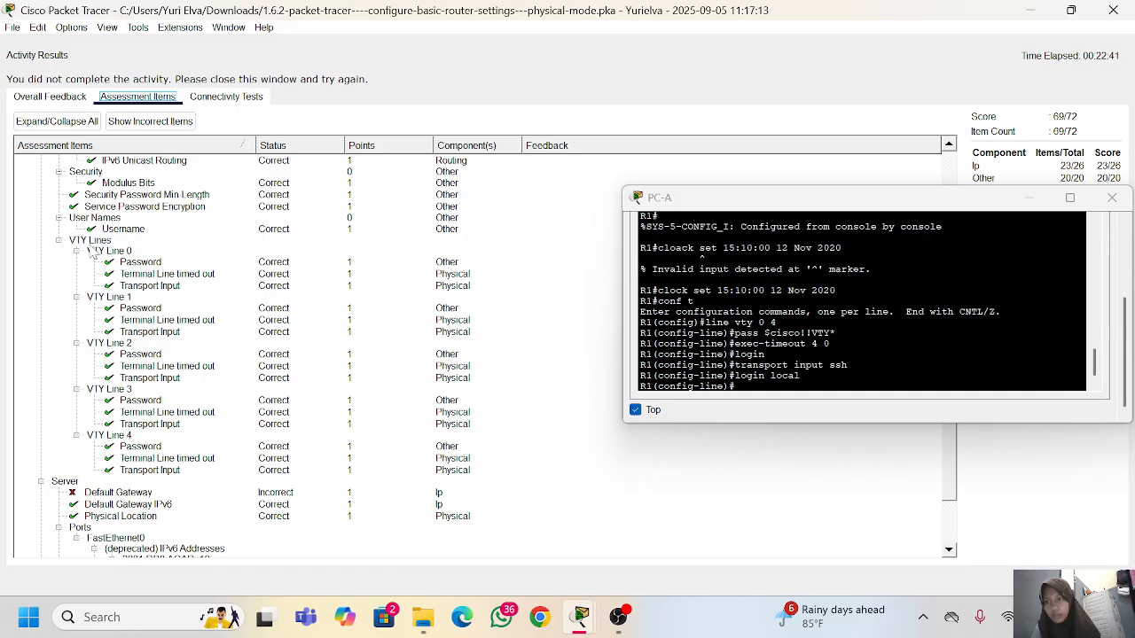
{"action": "scroll", "coordinate": [142, 443], "scroll_direction": "down", "scroll_amount": 4}
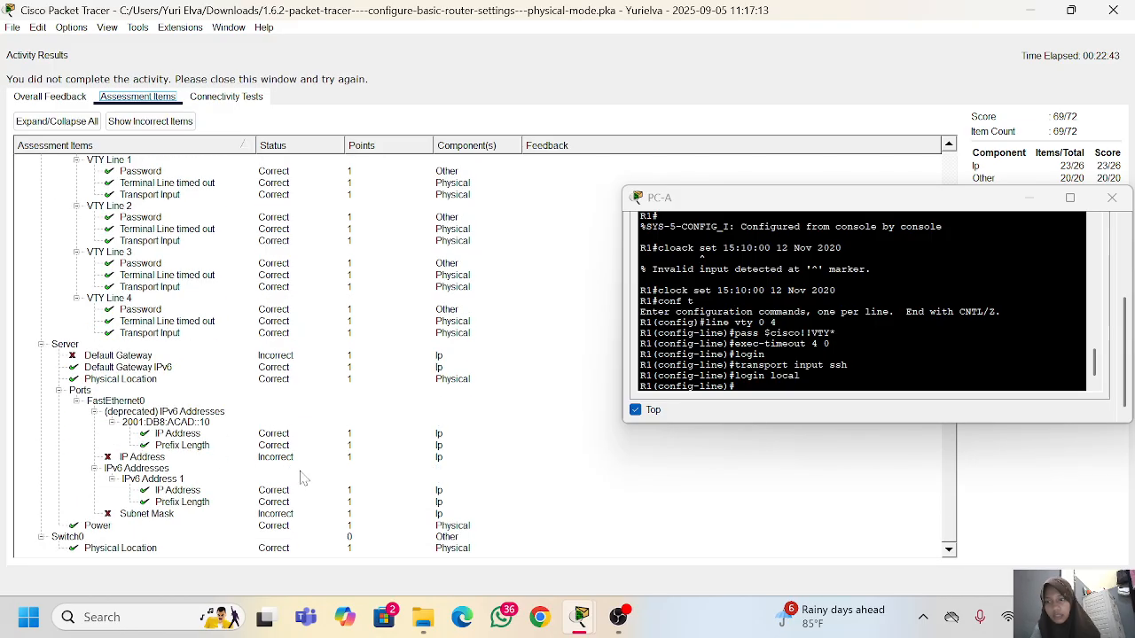
{"action": "scroll", "coordinate": [249, 378], "scroll_direction": "up", "scroll_amount": 1}
{"action": "scroll", "coordinate": [244, 379], "scroll_direction": "down", "scroll_amount": 1}
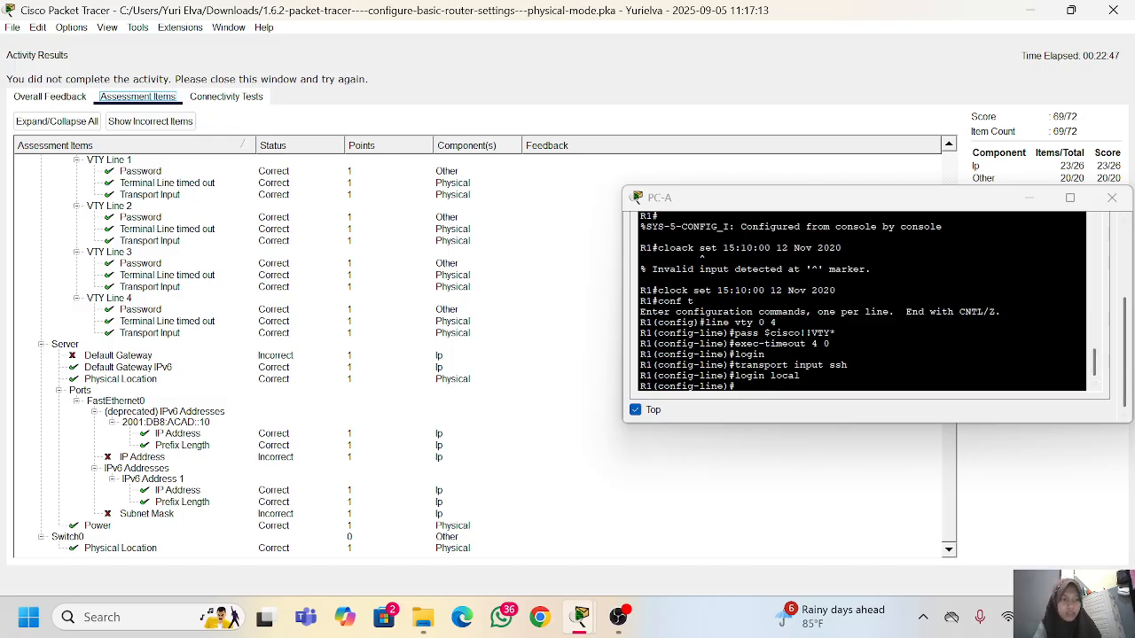
{"action": "left_click", "coordinate": [1089, 581]}
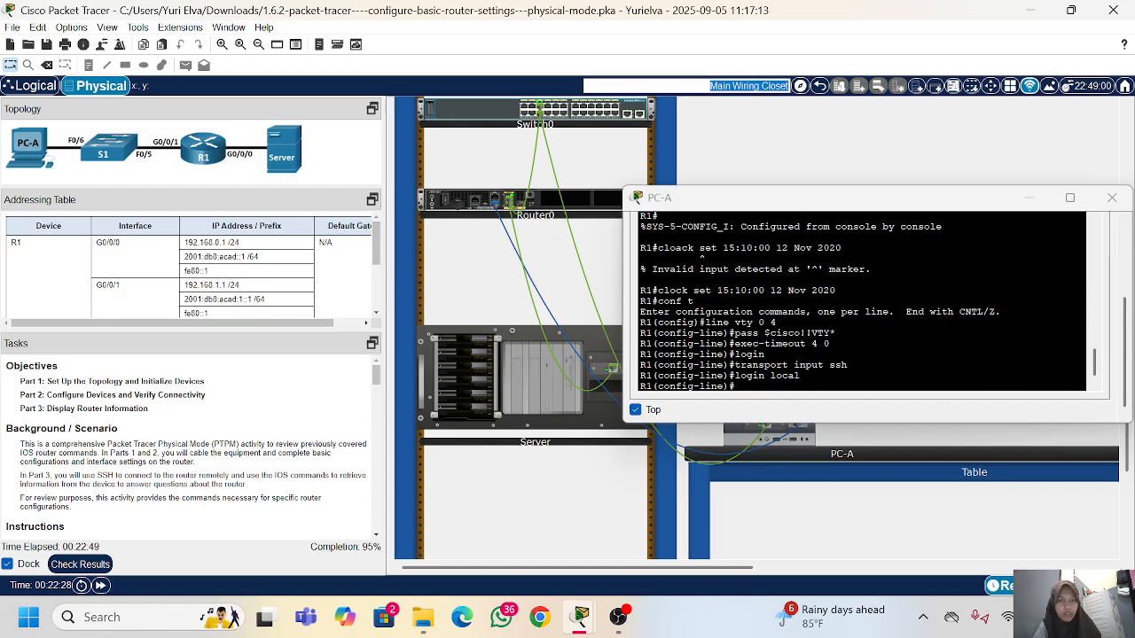
Step: Exit line and global configuration on R1 back to privileged EXEC mode
{"action": "type", "text": "e"}
{"action": "left_click", "coordinate": [831, 341]}
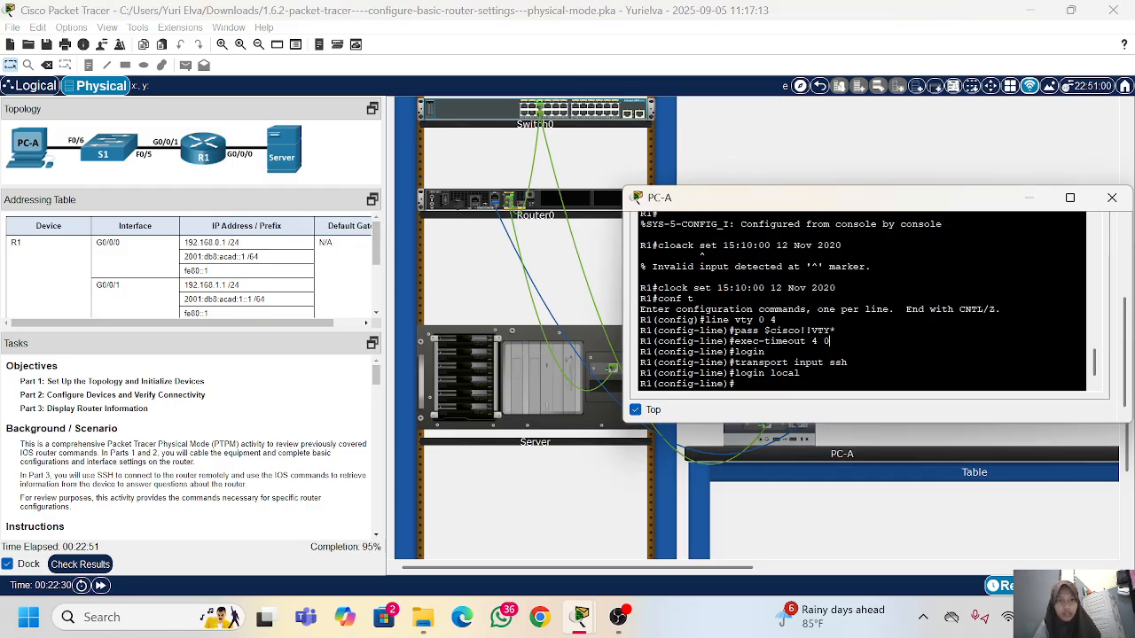
{"action": "type", "text": "exit"}
{"action": "key", "text": "Return"}
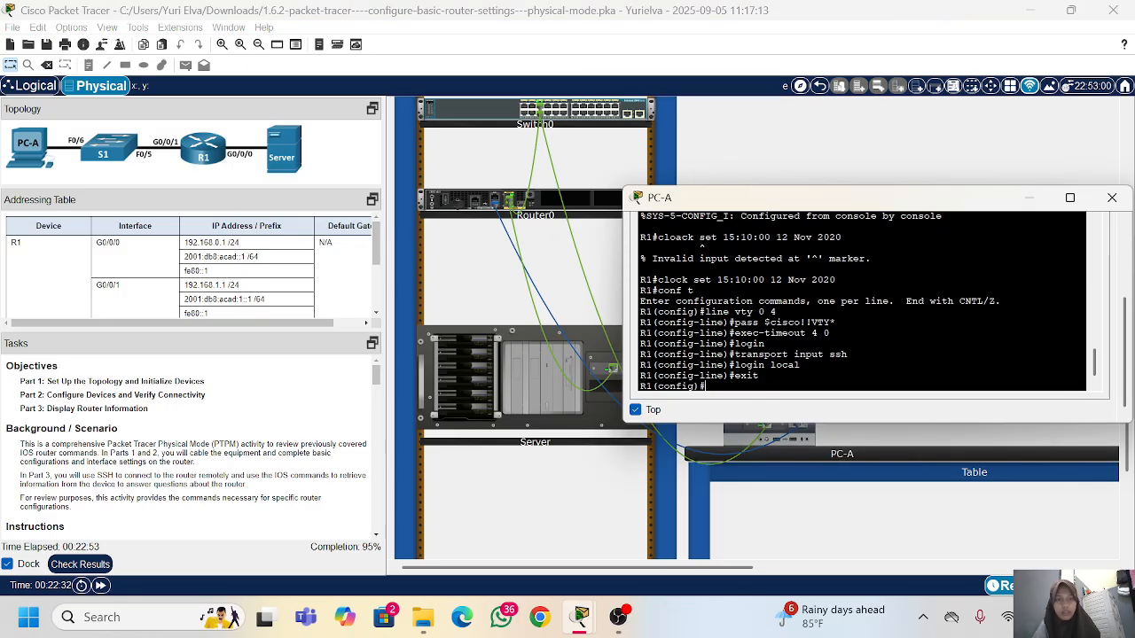
{"action": "type", "text": "exit"}
{"action": "key", "text": "Return"}
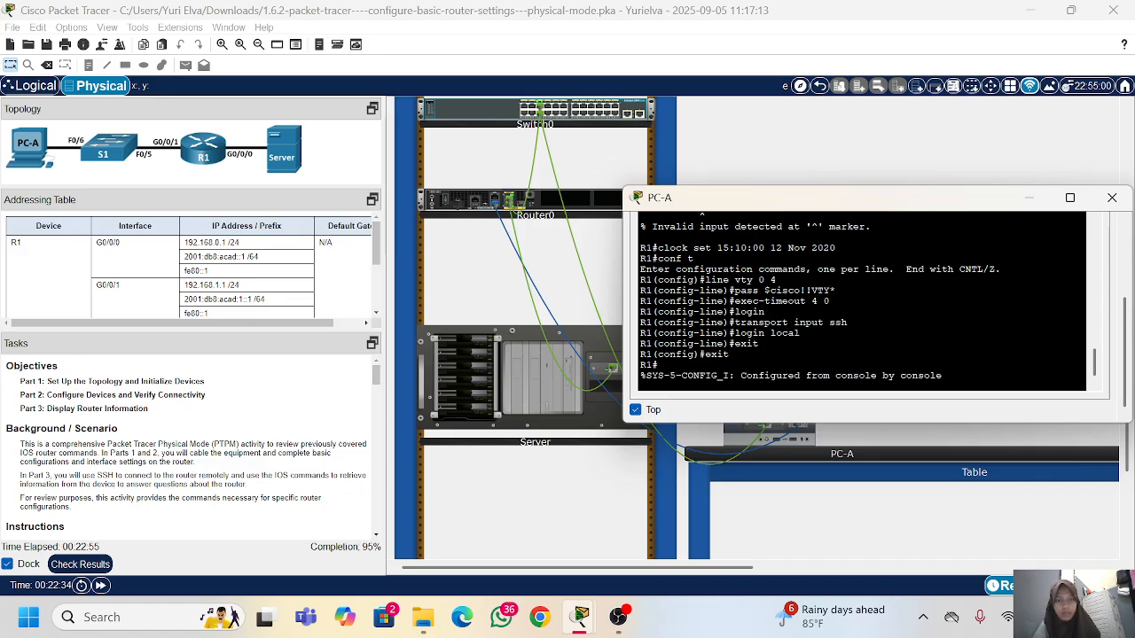
Step: Save R1's configuration with copy running-config startup-config, accepting the default destination filename
{"action": "key", "text": "Return"}
{"action": "type", "text": "cop"}
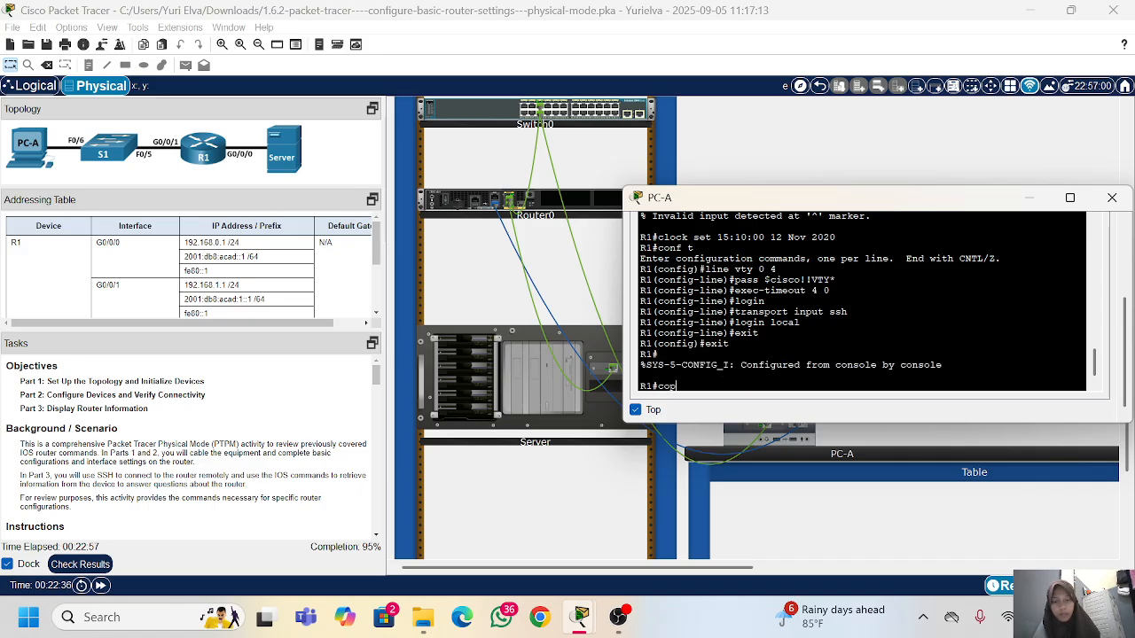
{"action": "type", "text": "y ru"}
{"action": "key", "text": "Tab"}
{"action": "type", "text": "st"}
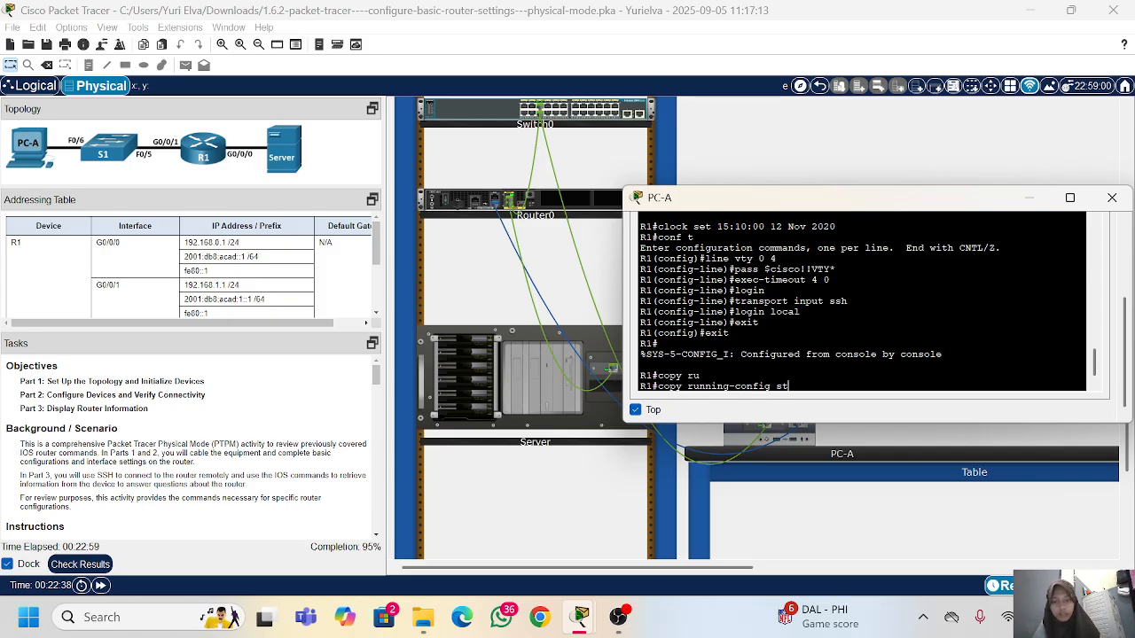
{"action": "key", "text": "Tab"}
{"action": "key", "text": "Return"}
{"action": "key", "text": "Return"}
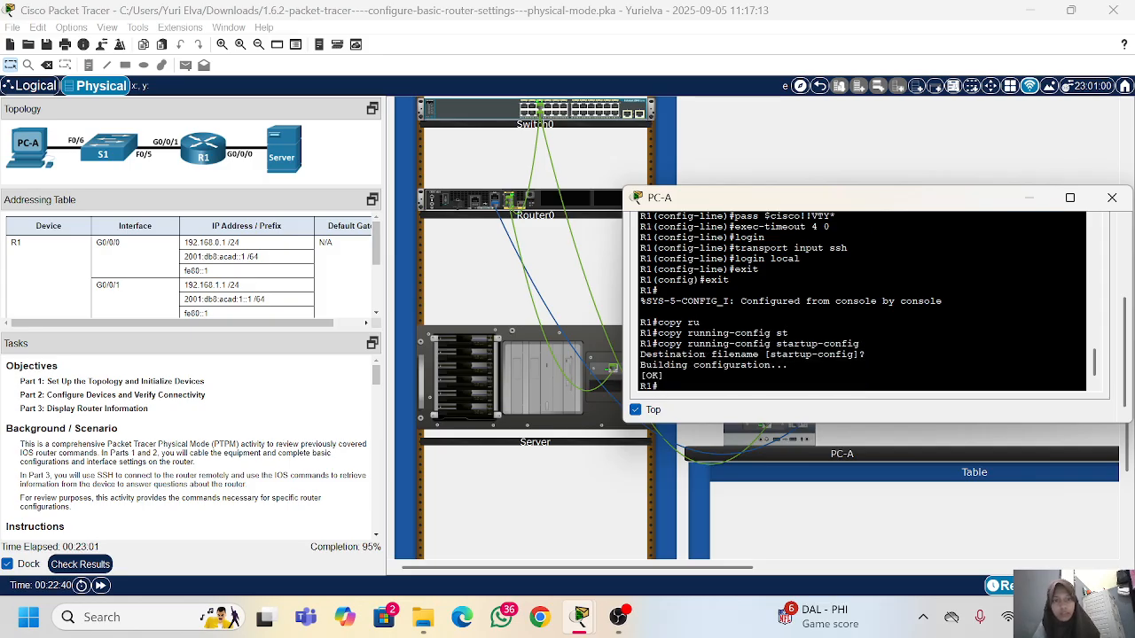
Step: Close PC-A's window and switch the Server's IPv4 configuration to Static
{"action": "left_click", "coordinate": [1111, 198]}
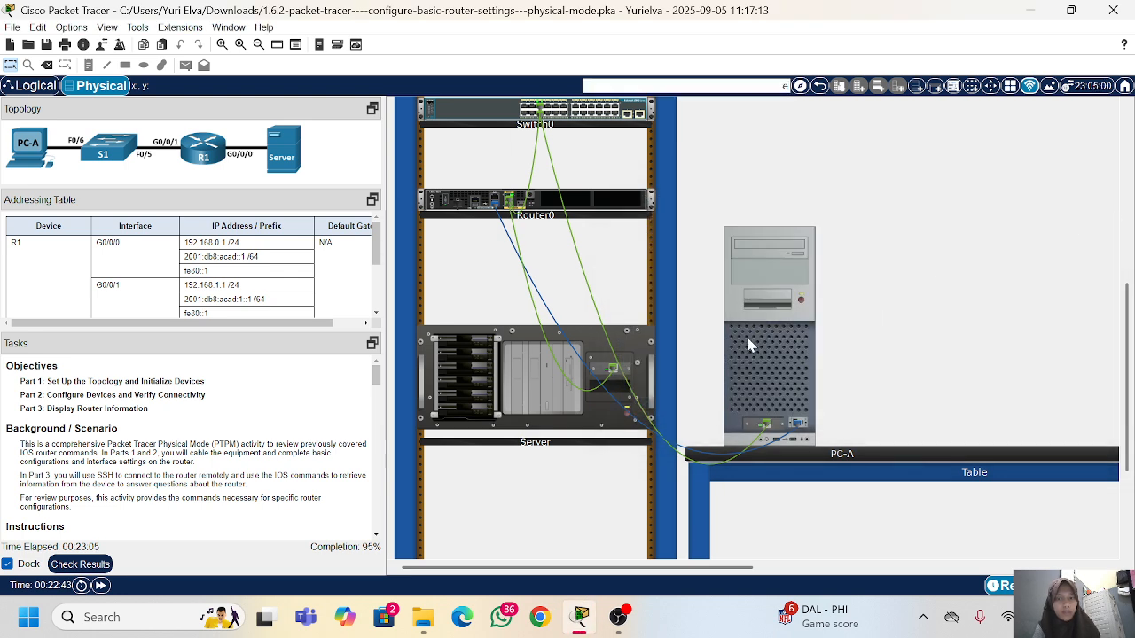
{"action": "mouse_move", "coordinate": [536, 385]}
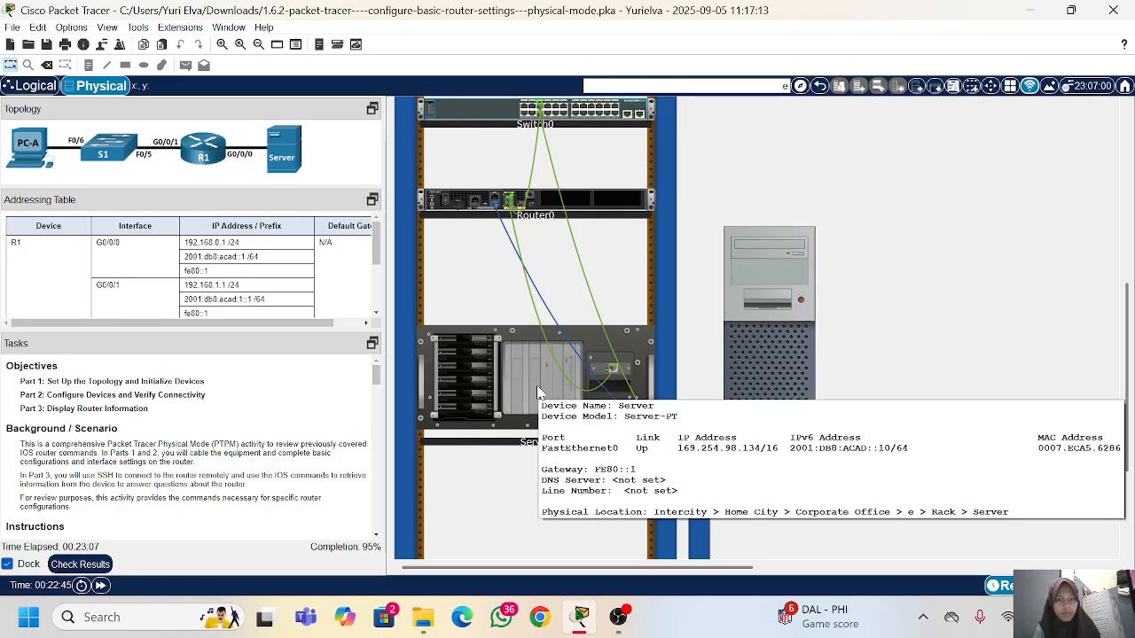
{"action": "left_click", "coordinate": [585, 416]}
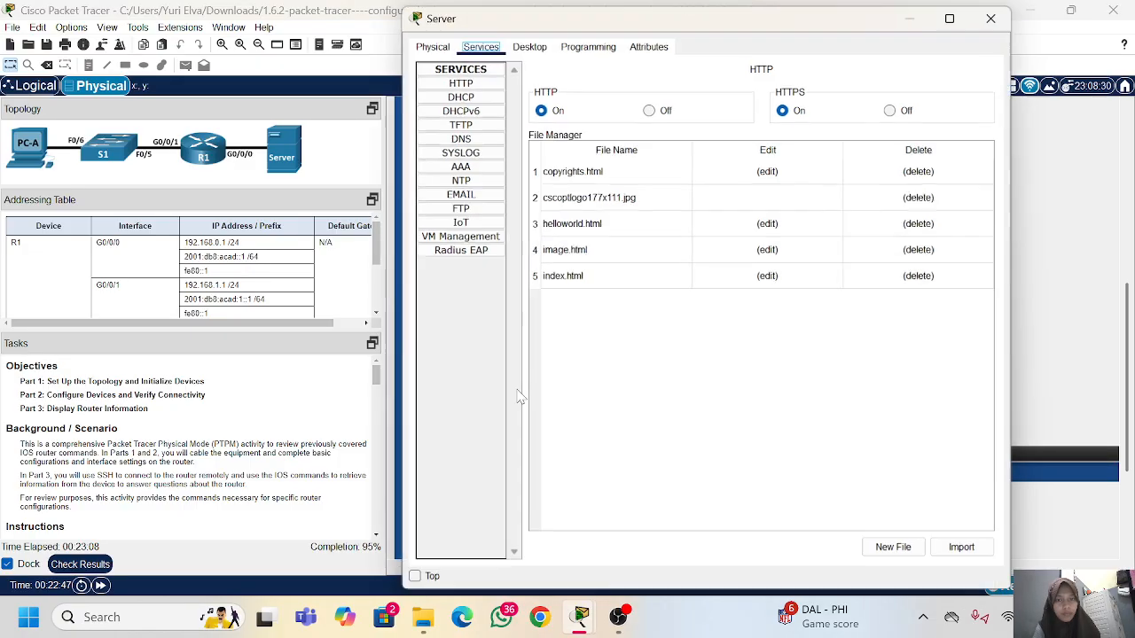
{"action": "left_click", "coordinate": [529, 45]}
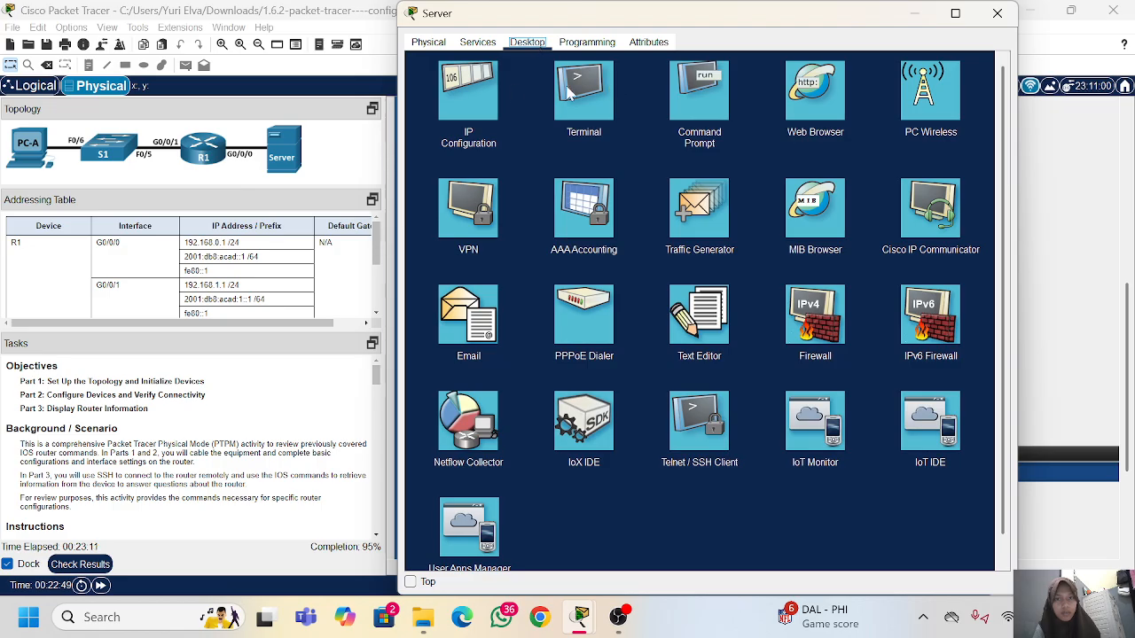
{"action": "left_click", "coordinate": [484, 83]}
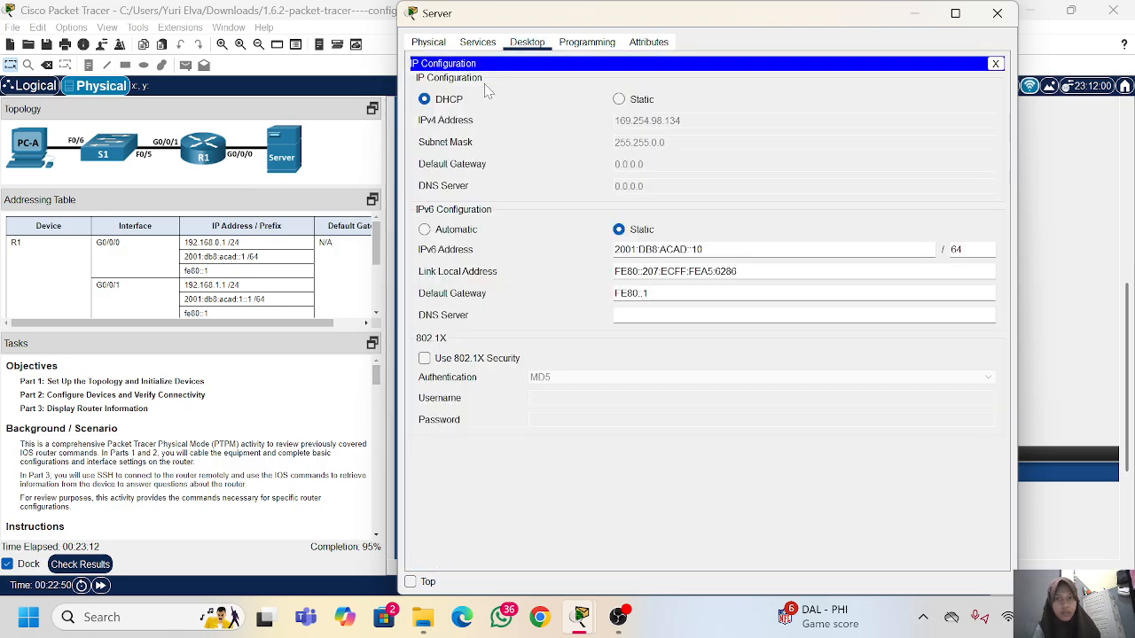
{"action": "left_click", "coordinate": [618, 99]}
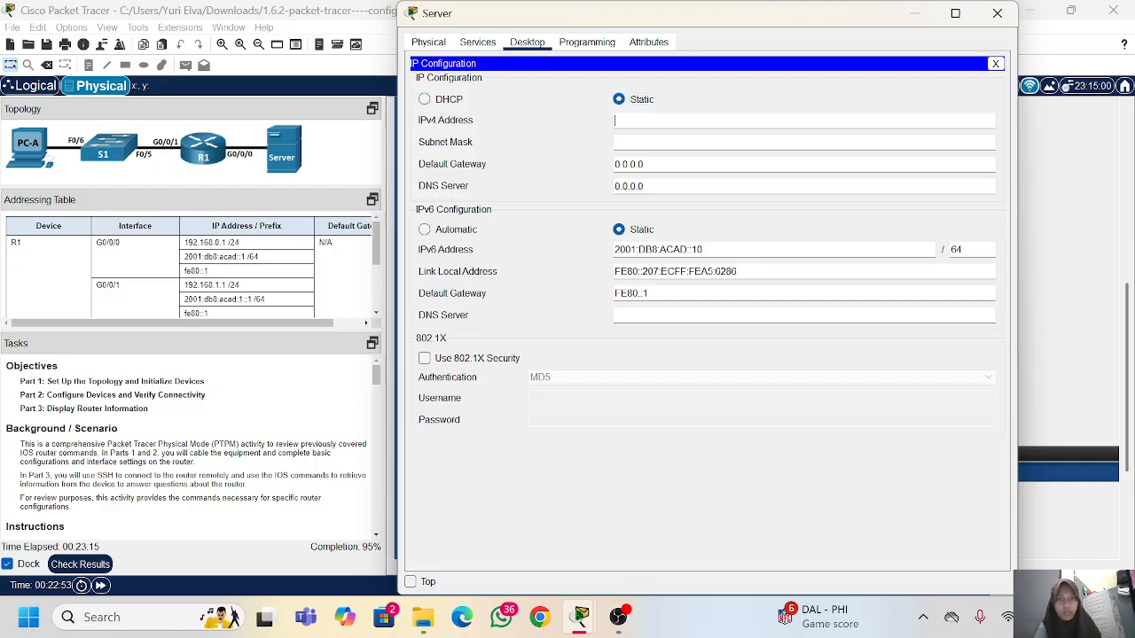
Step: Set the Server's IPv4 address to 192.168.0.10 as given in the addressing table, with the default subnet mask 255.255.255.0
{"action": "type", "text": "192.168"}
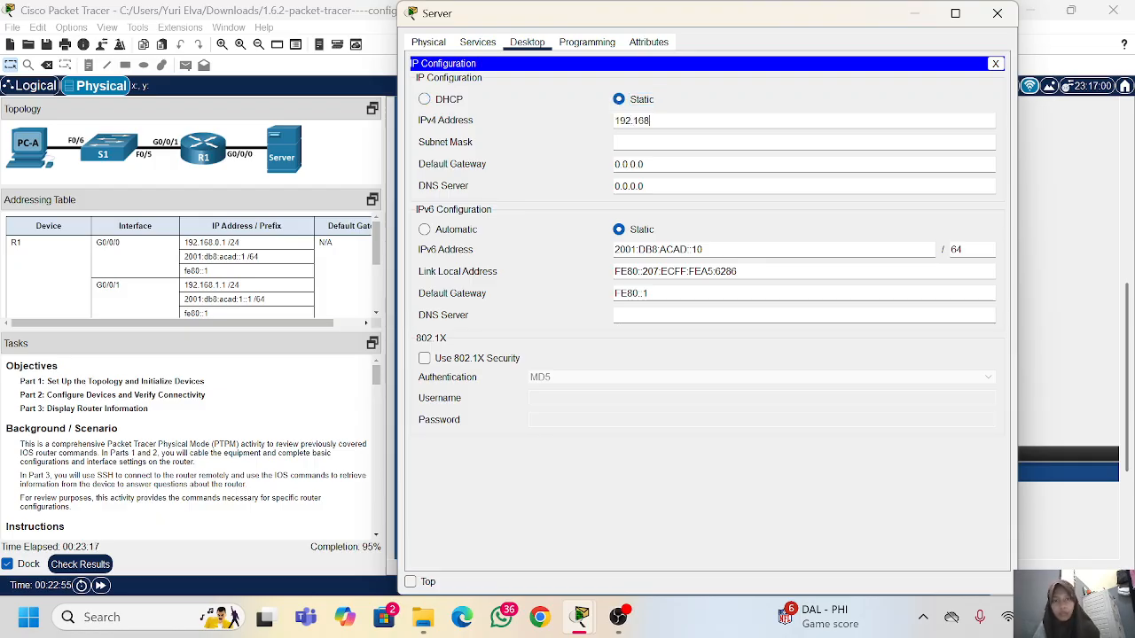
{"action": "type", "text": ".0.1"}
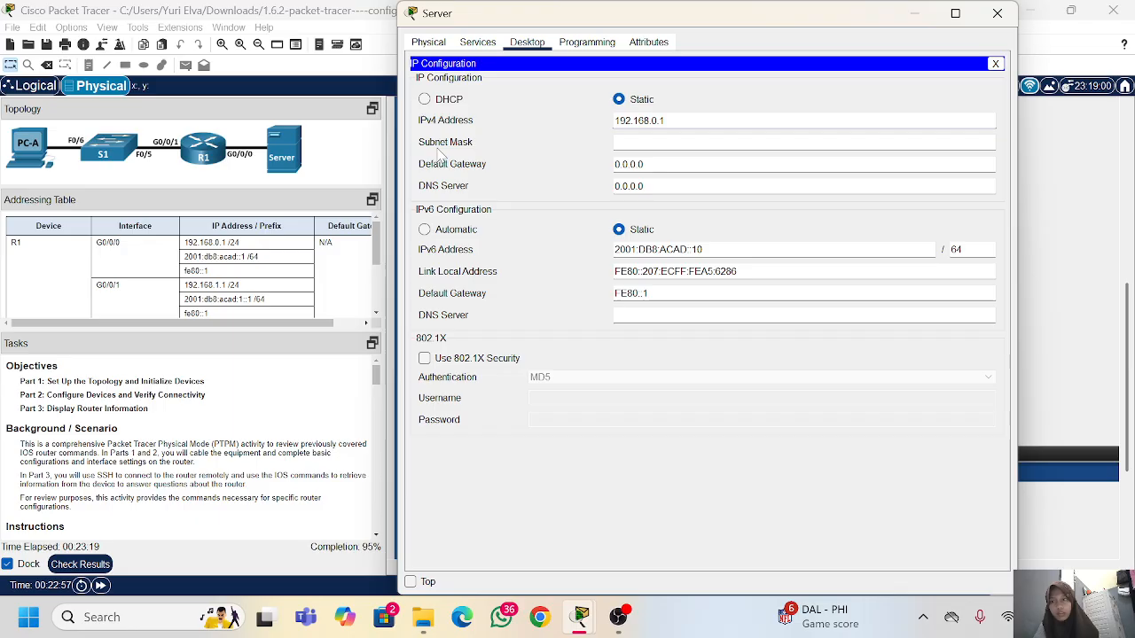
{"action": "scroll", "coordinate": [175, 277], "scroll_direction": "down", "scroll_amount": 5}
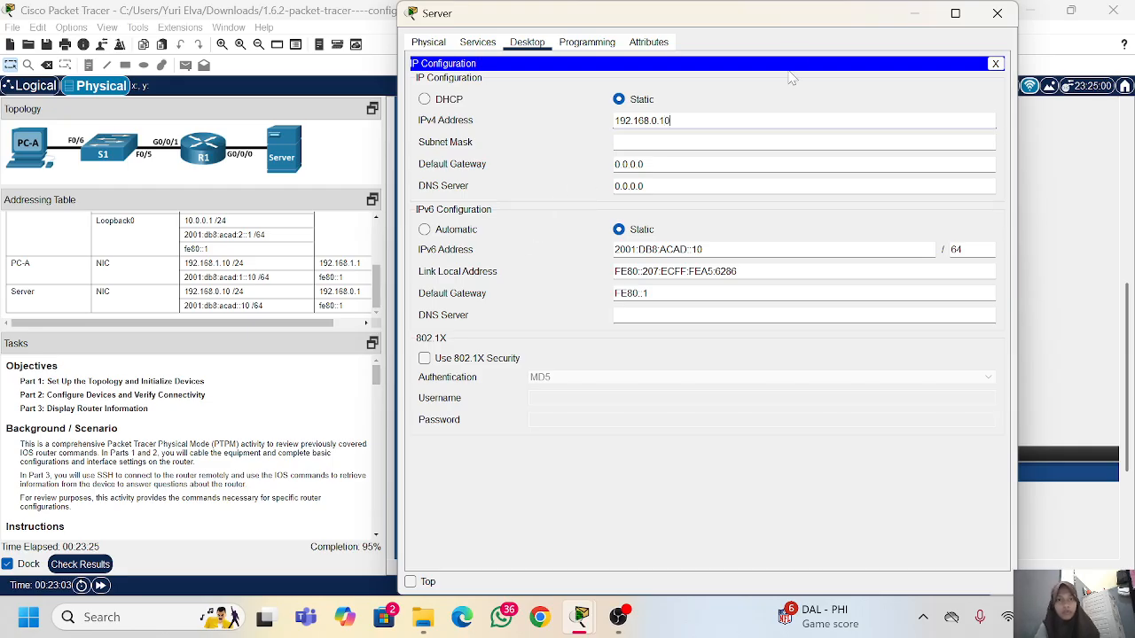
{"action": "key", "text": "Tab"}
{"action": "key", "text": "Tab"}
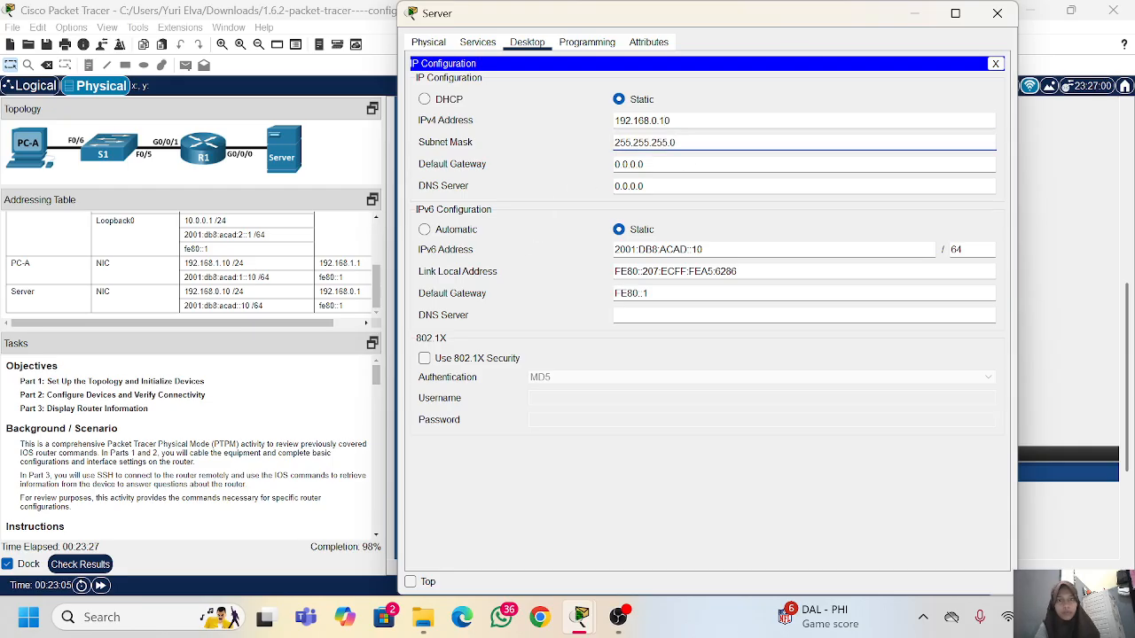
Step: Set the Server's IPv4 default gateway to 192.168.0.1 and close the Server window
{"action": "key", "text": "BackSpace"}
{"action": "key", "text": "BackSpace"}
{"action": "key", "text": "BackSpace"}
{"action": "key", "text": "BackSpace"}
{"action": "key", "text": "BackSpace"}
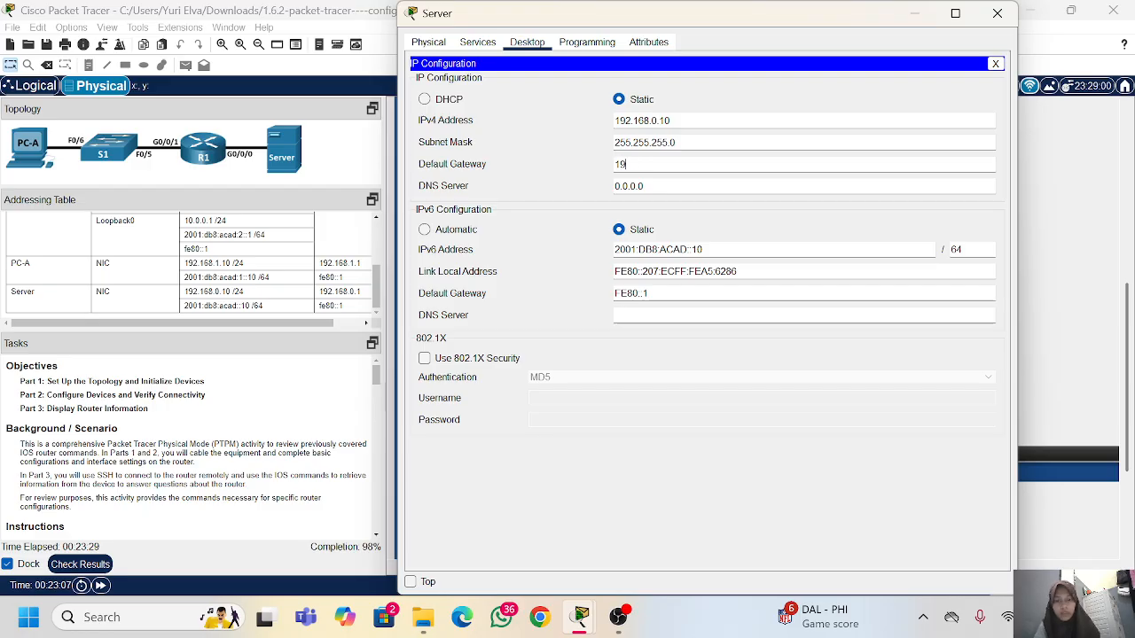
{"action": "type", "text": "192.168.0.1"}
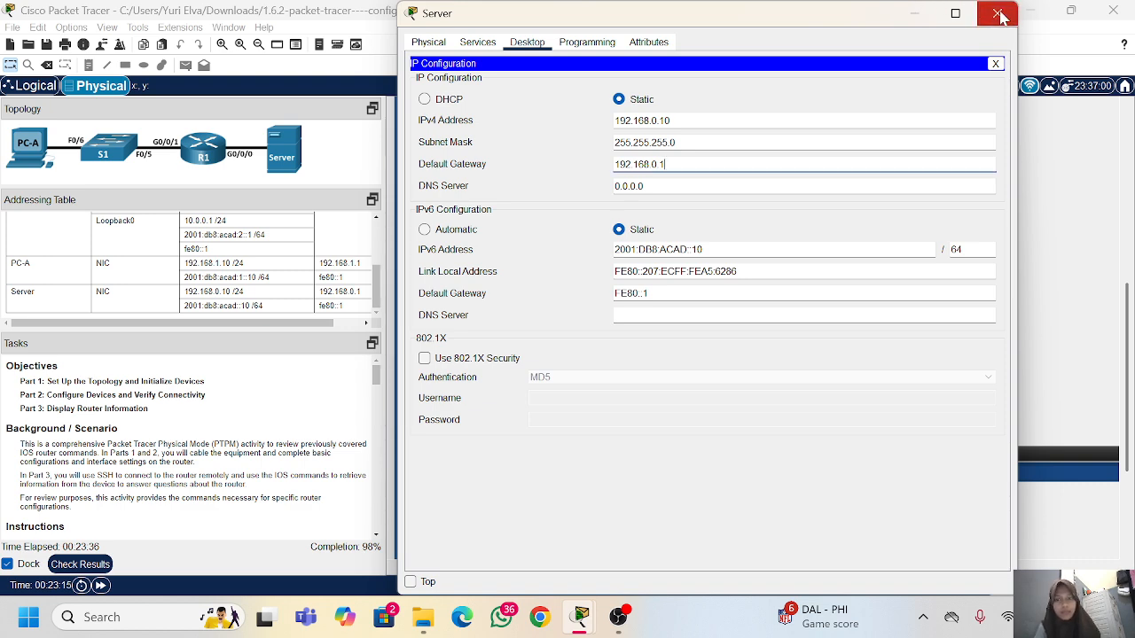
{"action": "left_click", "coordinate": [997, 13]}
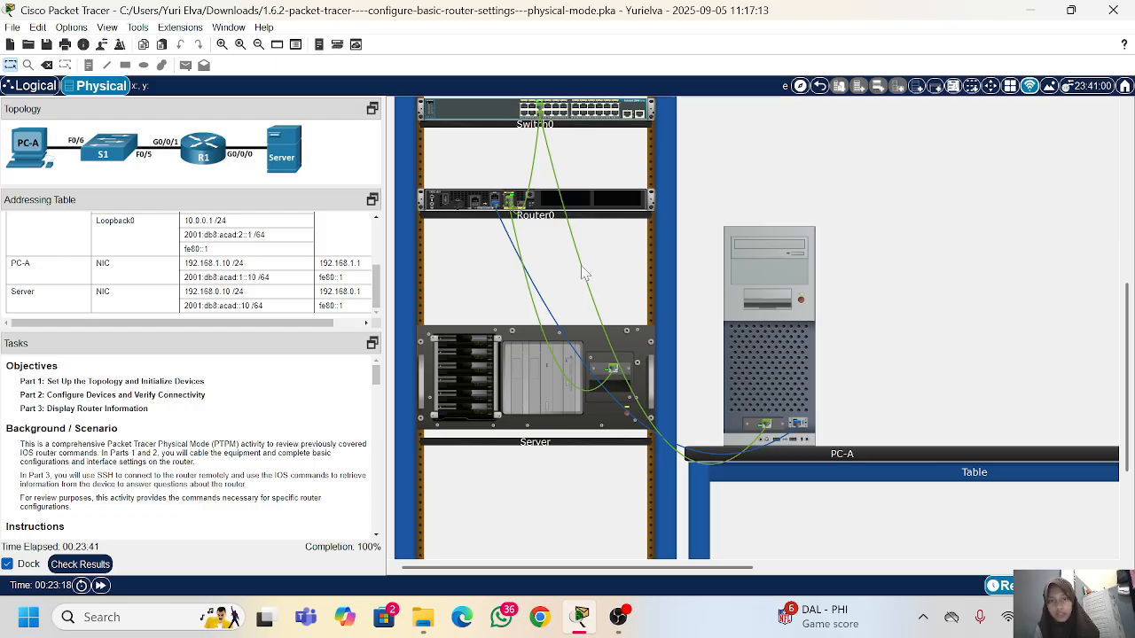
Step: Open a terminal session to R1 from PC-A with the default port settings
{"action": "left_click", "coordinate": [756, 268]}
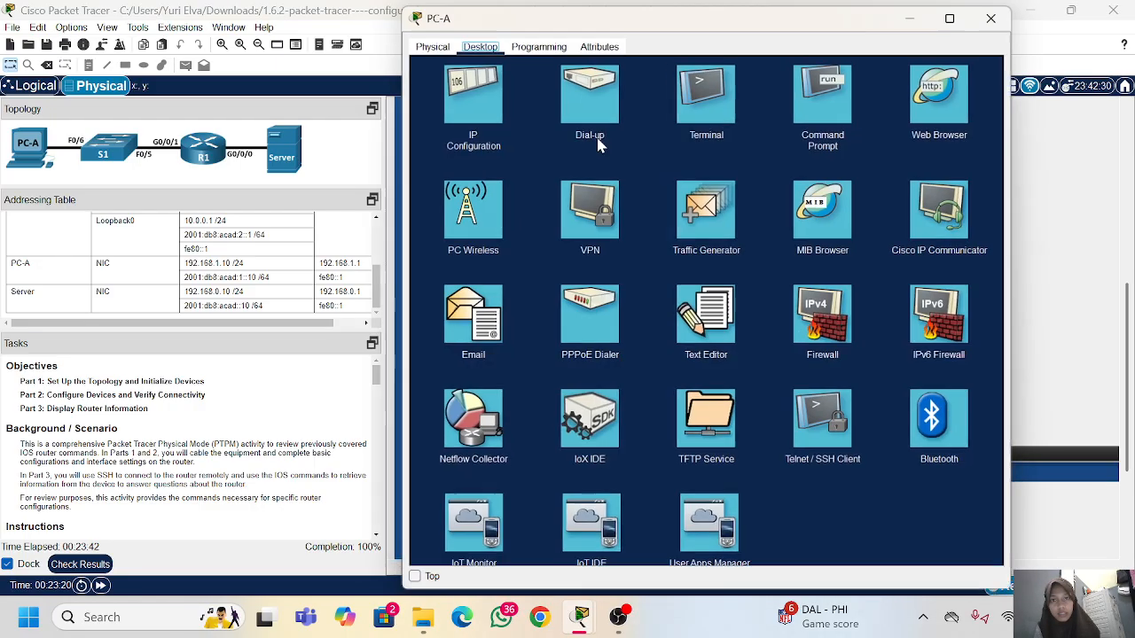
{"action": "left_click", "coordinate": [673, 106]}
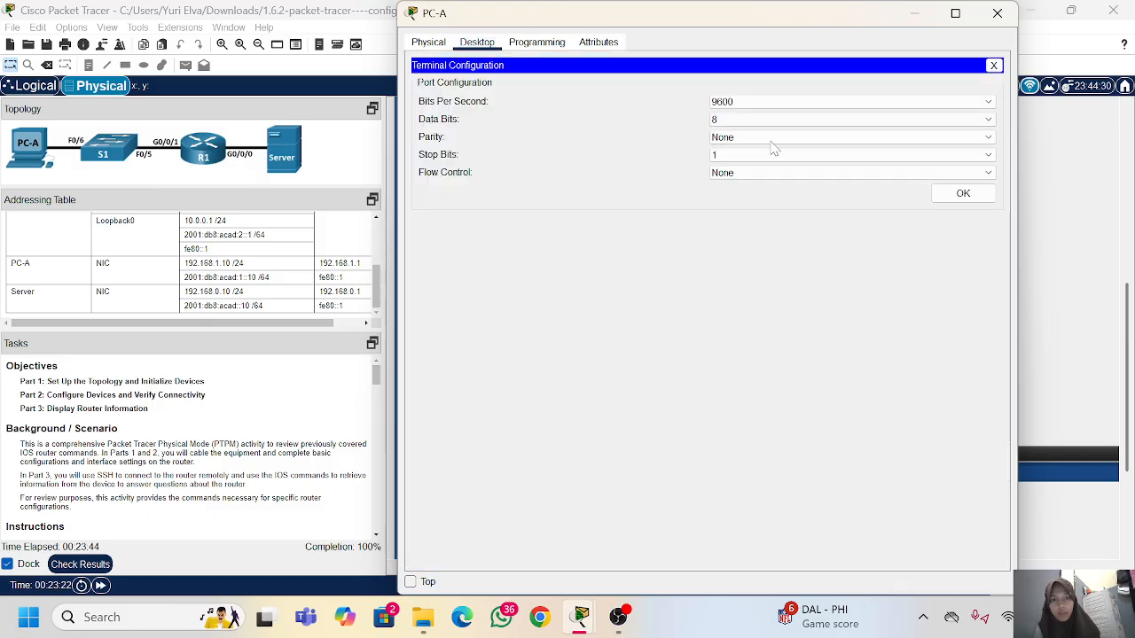
{"action": "left_click", "coordinate": [963, 193]}
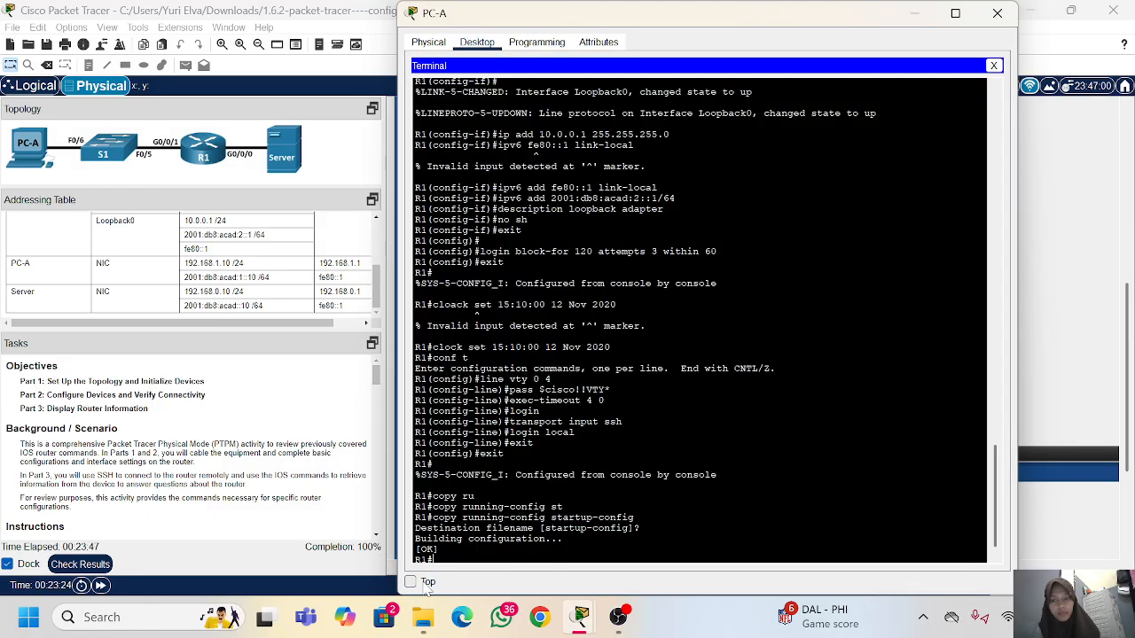
Step: Keep PC-A's window always on top, then shrink and reposition it clear of the task instructions
{"action": "left_click", "coordinate": [410, 582]}
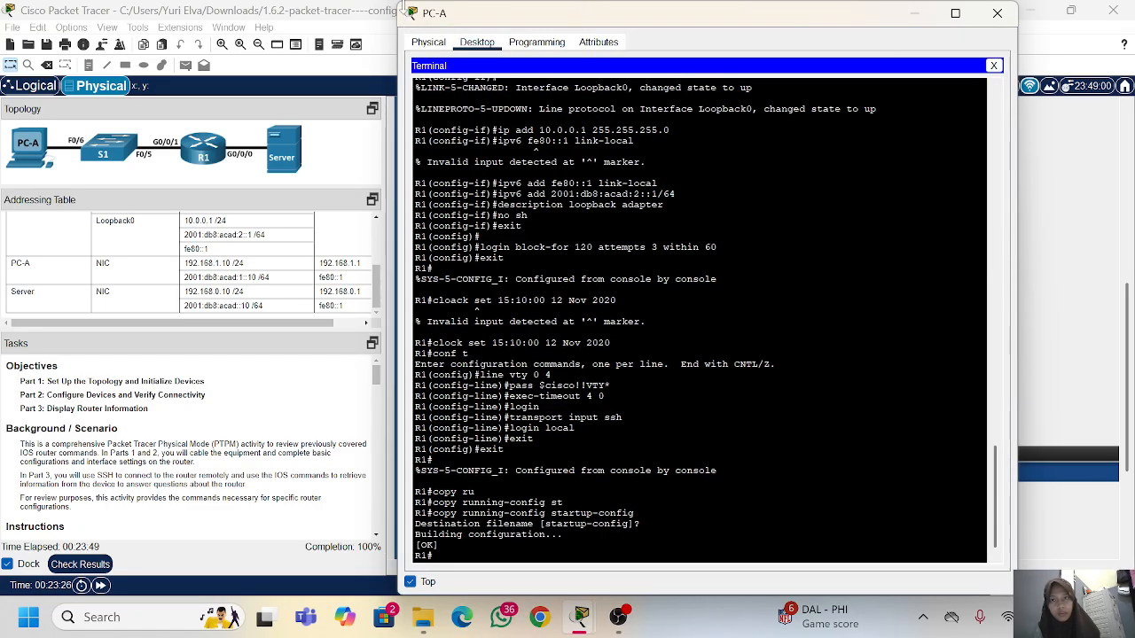
{"action": "left_click_drag", "start_coordinate": [401, 5], "coordinate": [476, 149]}
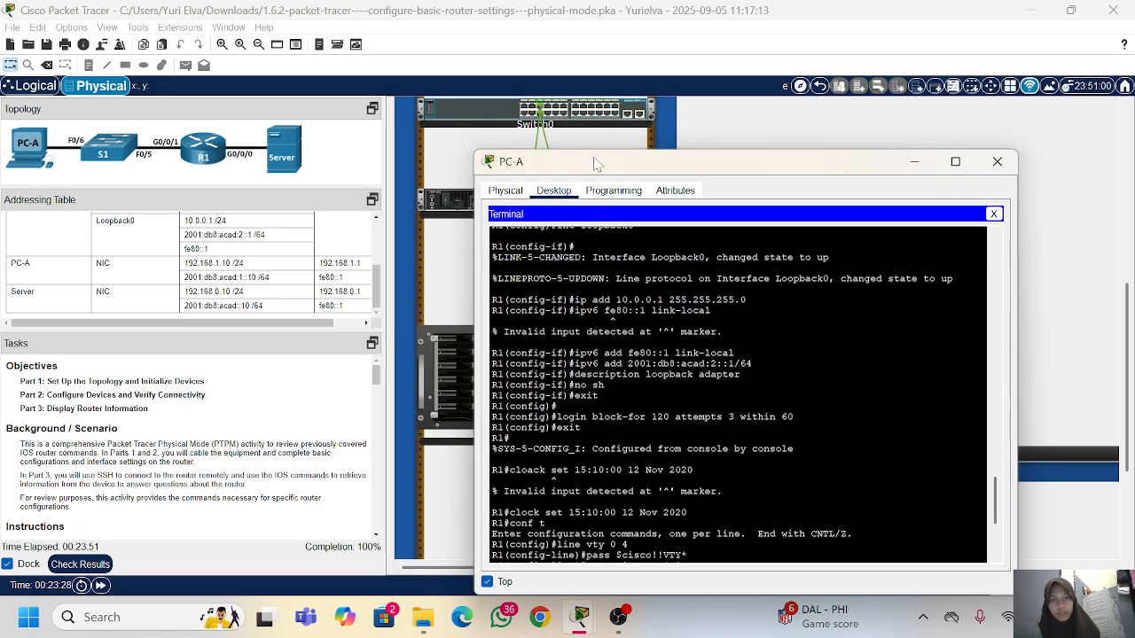
{"action": "left_click_drag", "start_coordinate": [593, 158], "coordinate": [554, 82]}
{"action": "scroll", "coordinate": [696, 310], "scroll_direction": "down", "scroll_amount": 6}
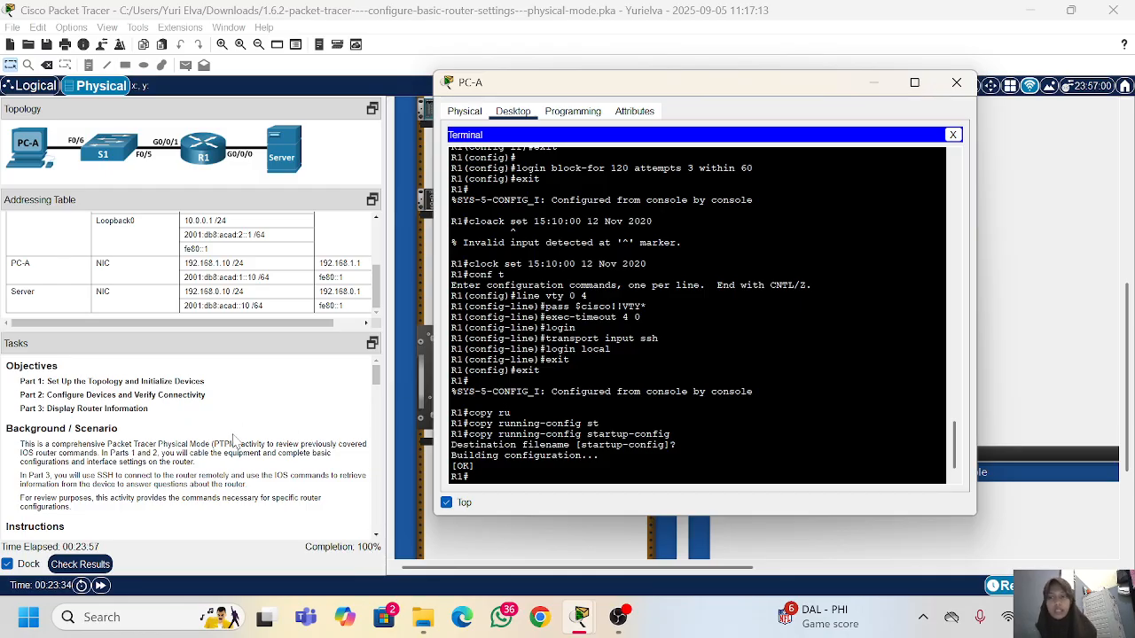
Step: Examine the remaining task instructions, from verifying network connectivity through Part 3 and the reflection questions
{"action": "scroll", "coordinate": [235, 440], "scroll_direction": "down", "scroll_amount": 3}
{"action": "scroll", "coordinate": [235, 440], "scroll_direction": "down", "scroll_amount": 10}
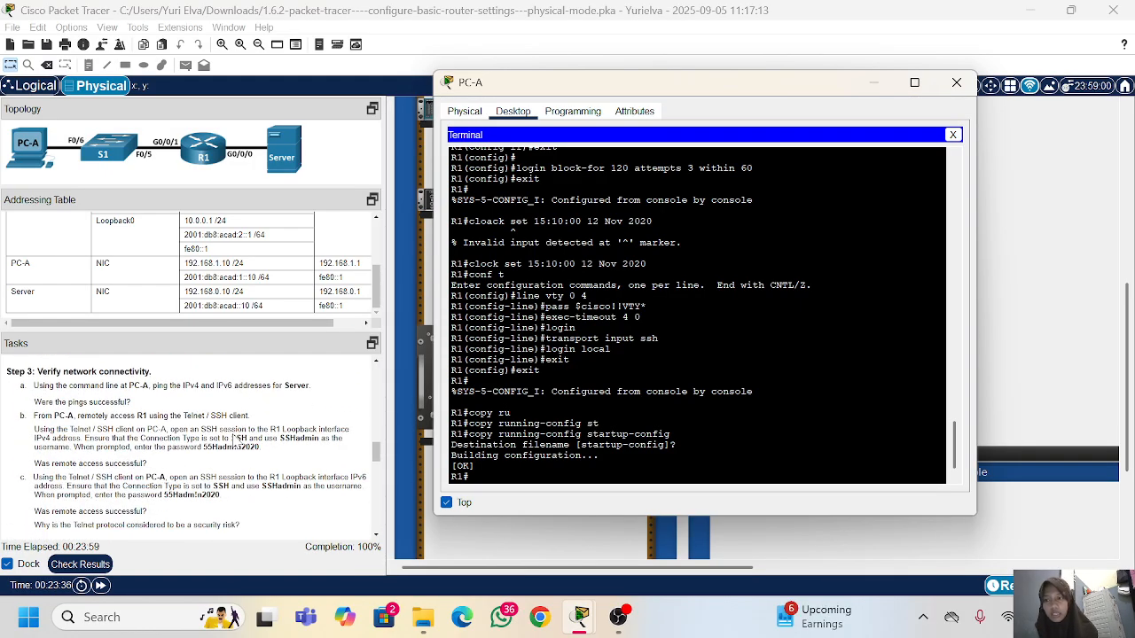
{"action": "scroll", "coordinate": [235, 440], "scroll_direction": "down", "scroll_amount": 8}
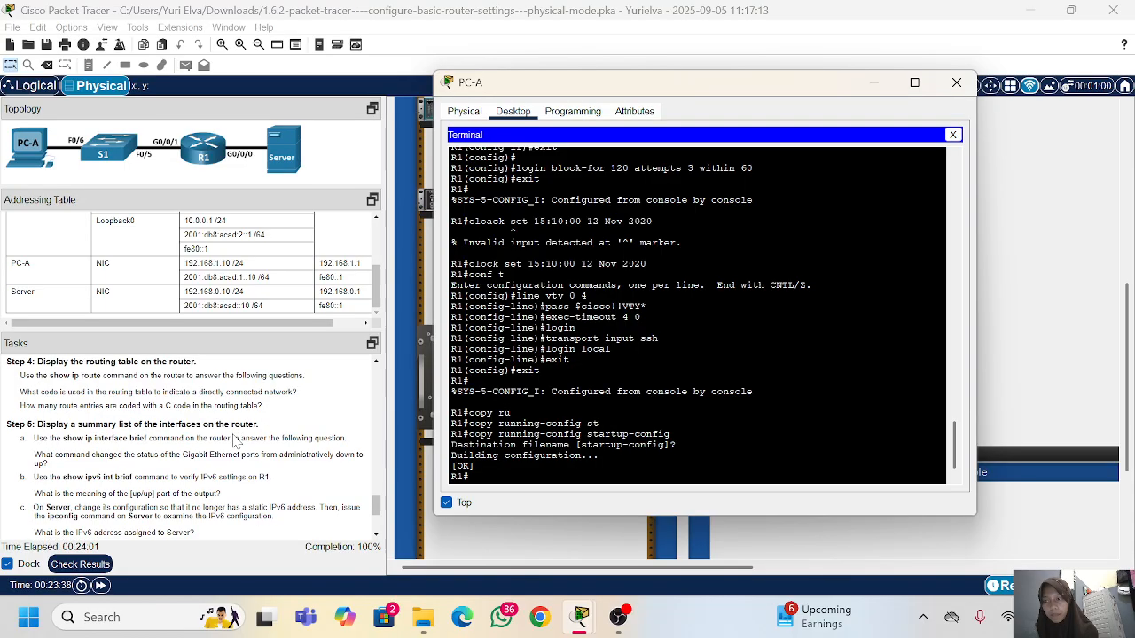
{"action": "scroll", "coordinate": [235, 440], "scroll_direction": "down", "scroll_amount": 3}
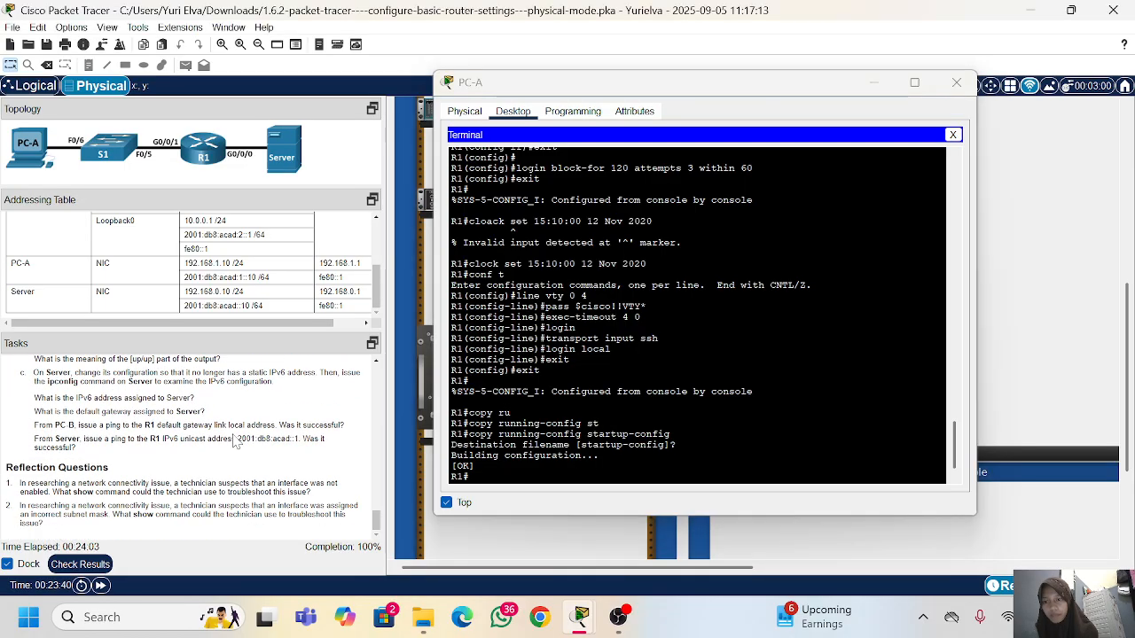
{"action": "scroll", "coordinate": [235, 440], "scroll_direction": "up", "scroll_amount": 10}
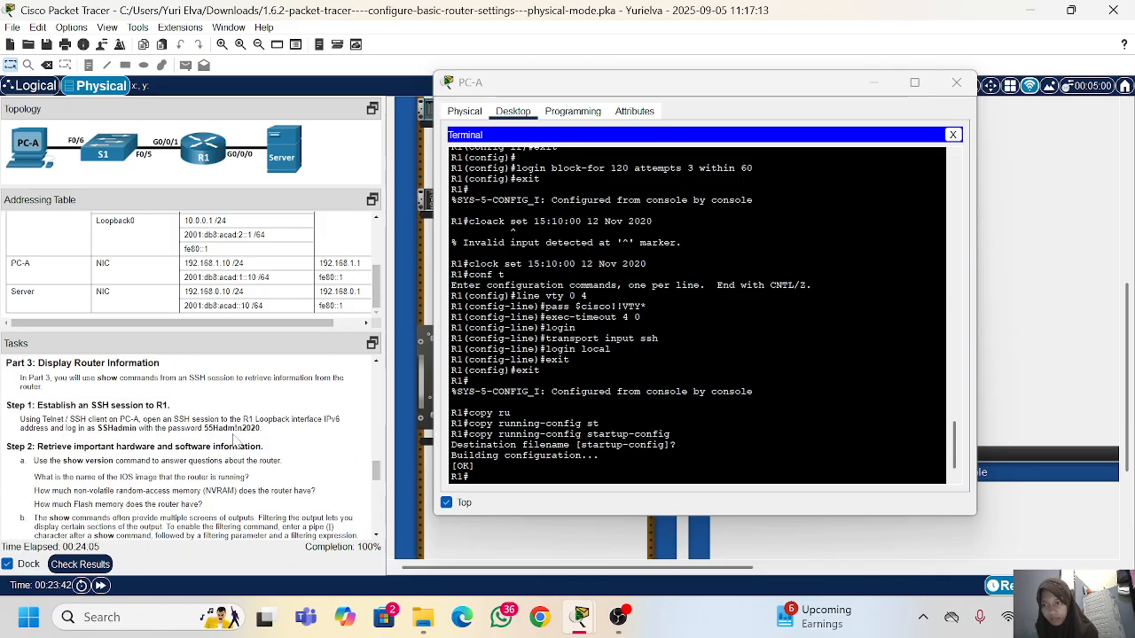
{"action": "scroll", "coordinate": [235, 441], "scroll_direction": "up", "scroll_amount": 2}
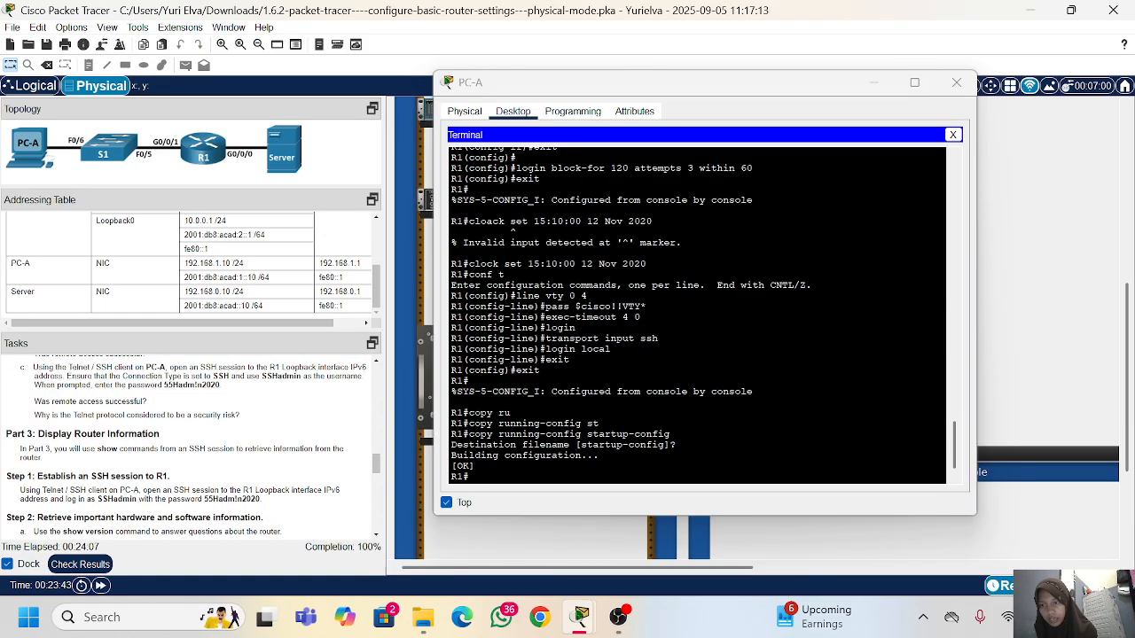
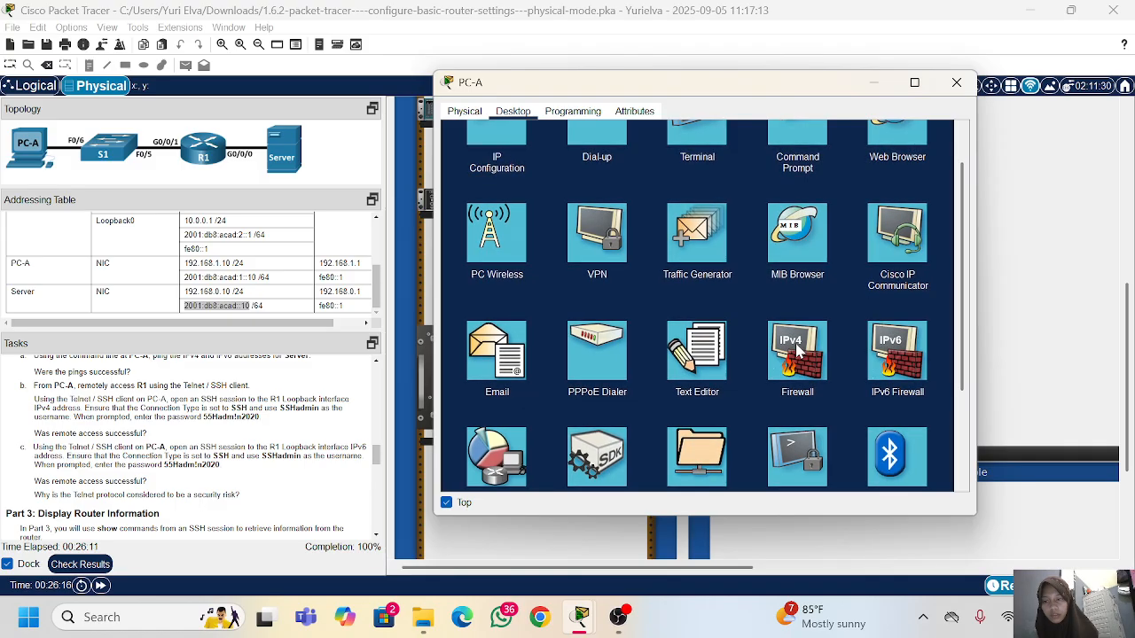
Step: Open PC-A's Telnet / SSH client with connection type SSH and enter SSHadmin as the username
{"action": "scroll", "coordinate": [802, 355], "scroll_direction": "down", "scroll_amount": 3}
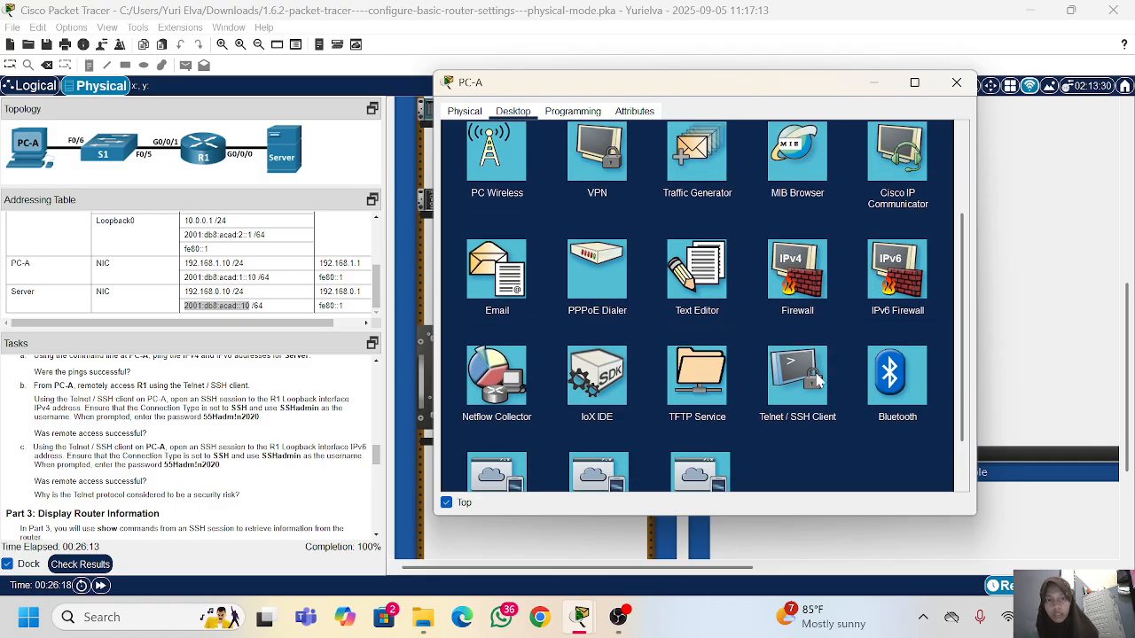
{"action": "left_click", "coordinate": [806, 381]}
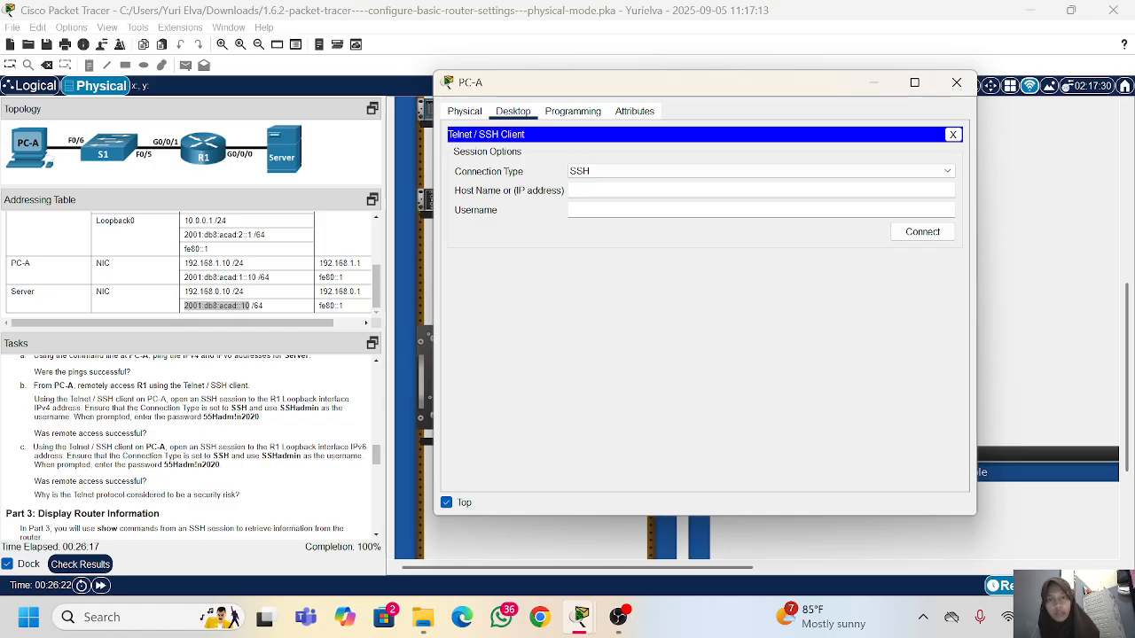
{"action": "left_click", "coordinate": [695, 189]}
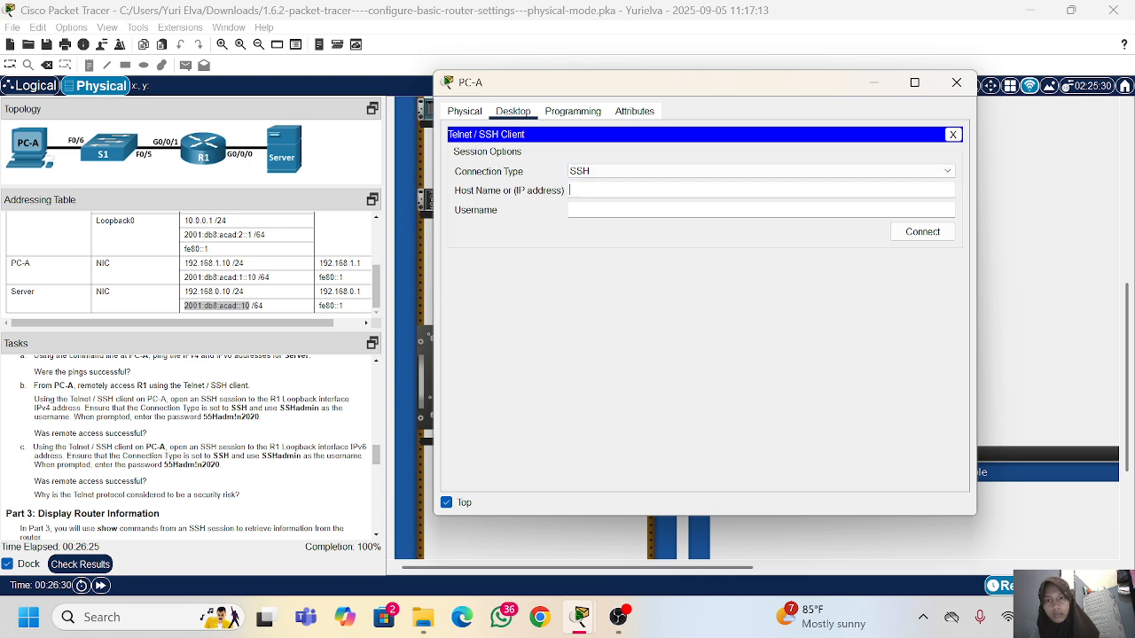
{"action": "left_click", "coordinate": [622, 178]}
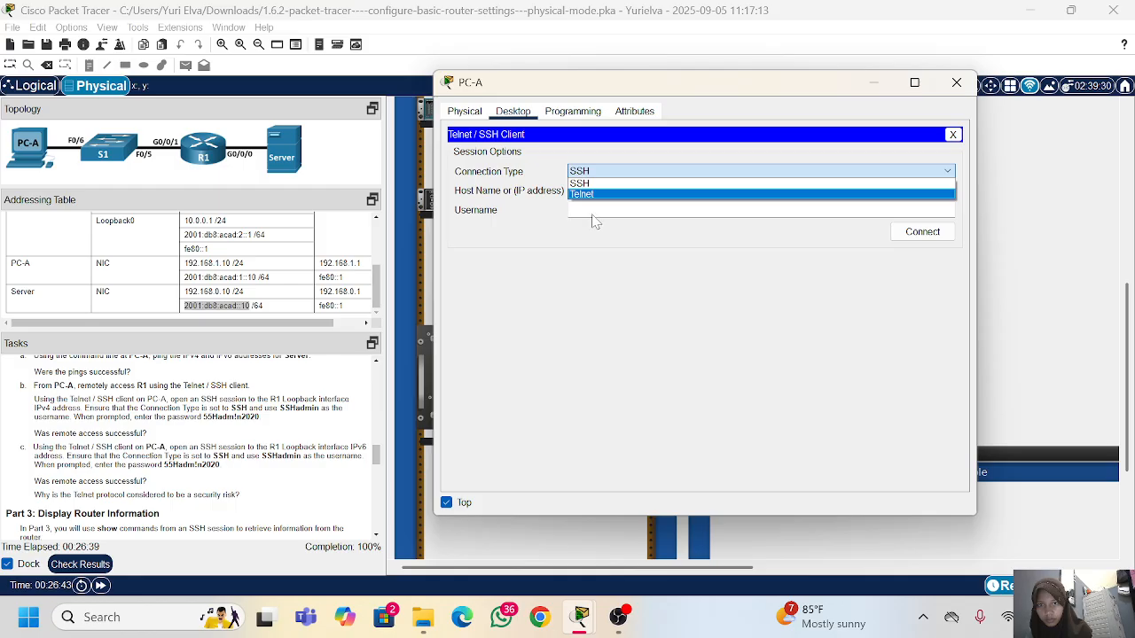
{"action": "left_click", "coordinate": [621, 184]}
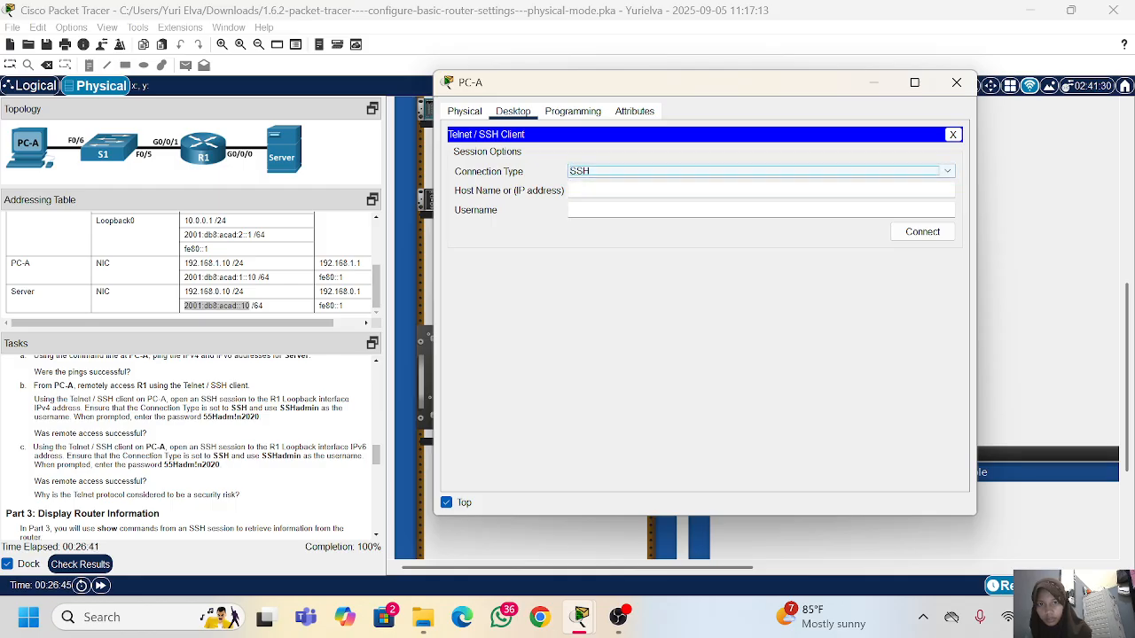
{"action": "left_click", "coordinate": [620, 190]}
{"action": "type", "text": "SShadmin"}
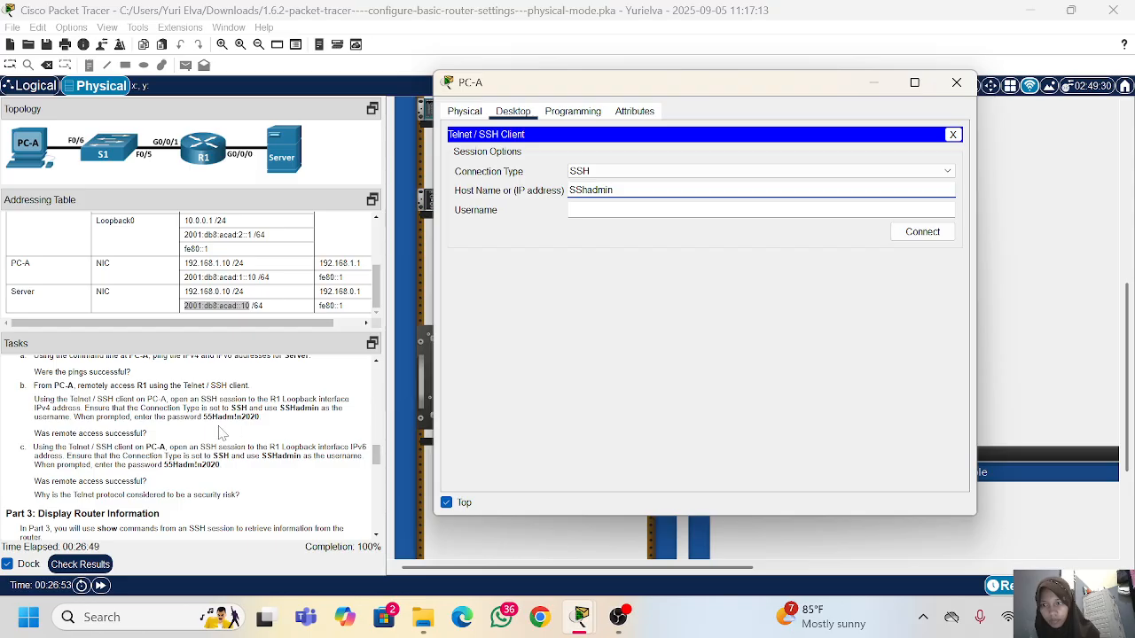
{"action": "key", "text": "Tab"}
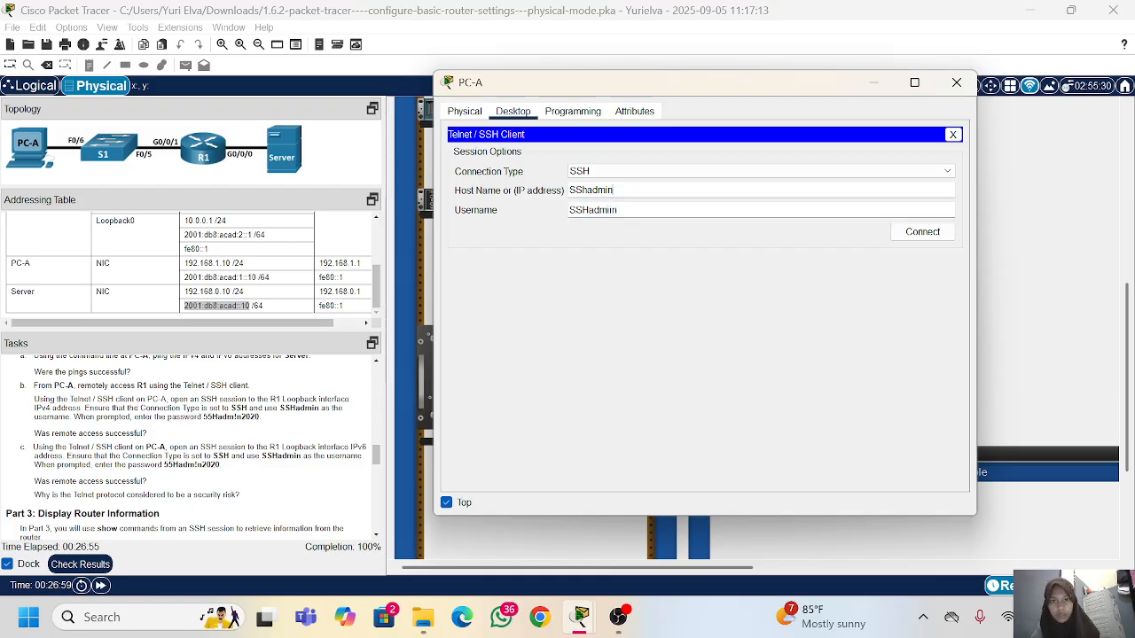
Step: Replace the host name with R1's Loopback IPv4 address 10.0.0.1 and connect
{"action": "left_click_drag", "start_coordinate": [614, 191], "coordinate": [558, 192]}
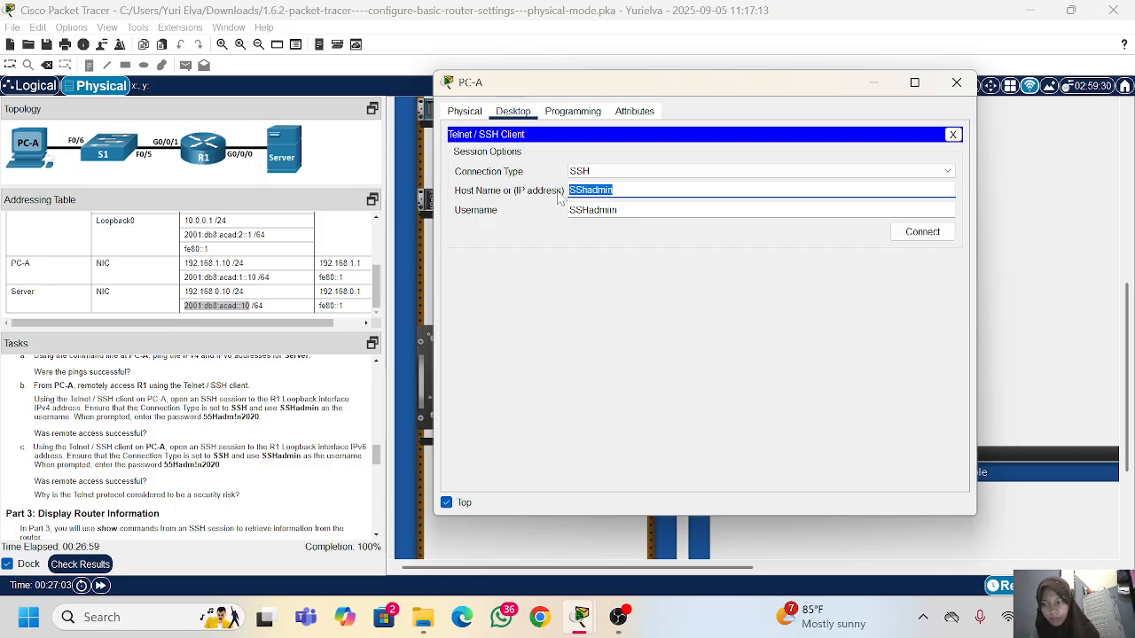
{"action": "key", "text": "BackSpace"}
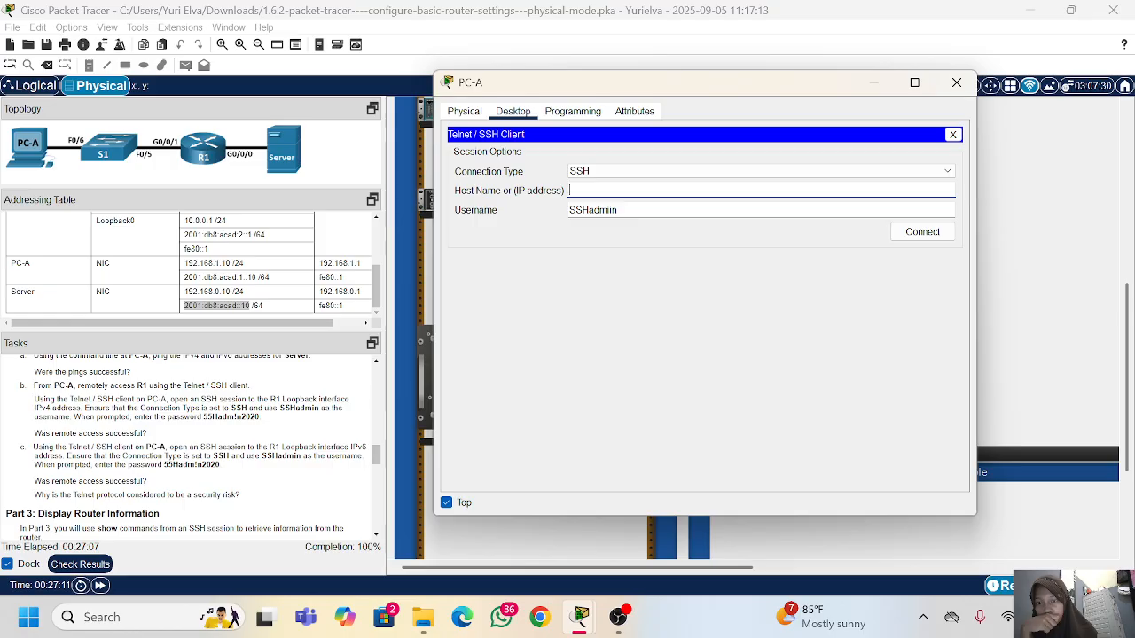
{"action": "scroll", "coordinate": [164, 319], "scroll_direction": "up", "scroll_amount": 1}
{"action": "type", "text": "0.0.0.1"}
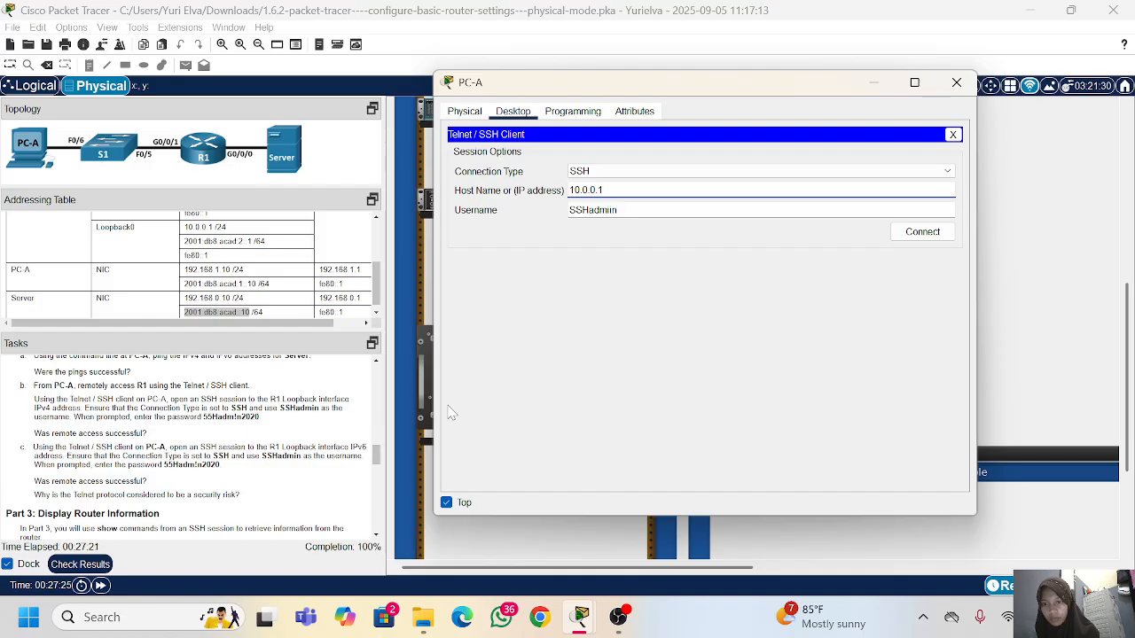
{"action": "left_click", "coordinate": [923, 232]}
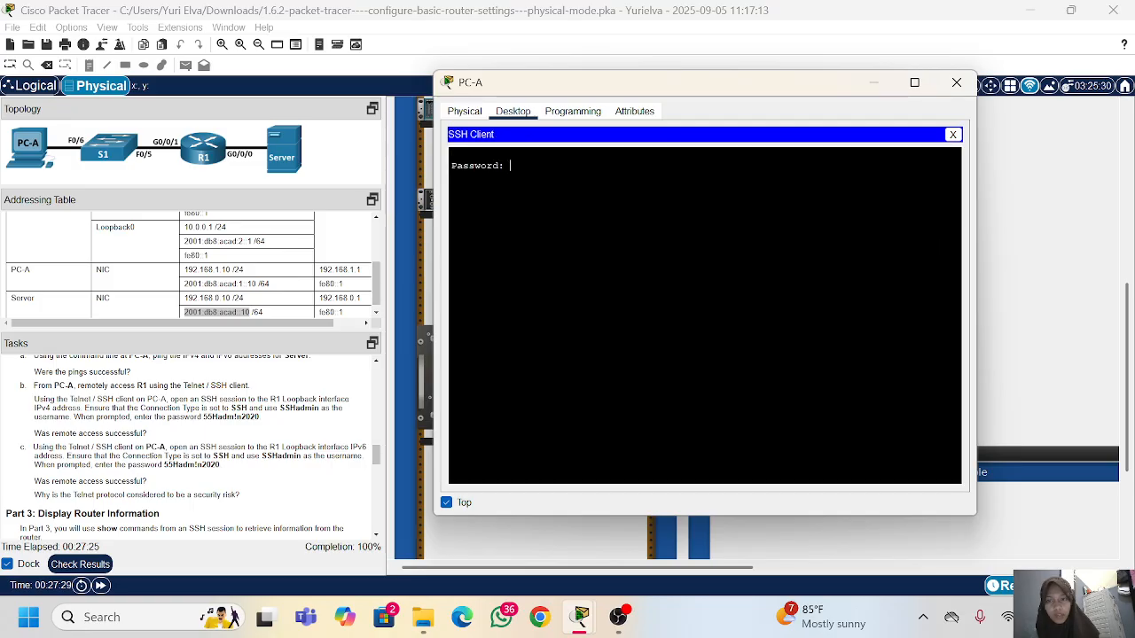
Step: Try to log in to R1 by pasting the SSH password copied from the task instructions
{"action": "left_click_drag", "start_coordinate": [203, 417], "coordinate": [262, 418]}
{"action": "right_click", "coordinate": [265, 424]}
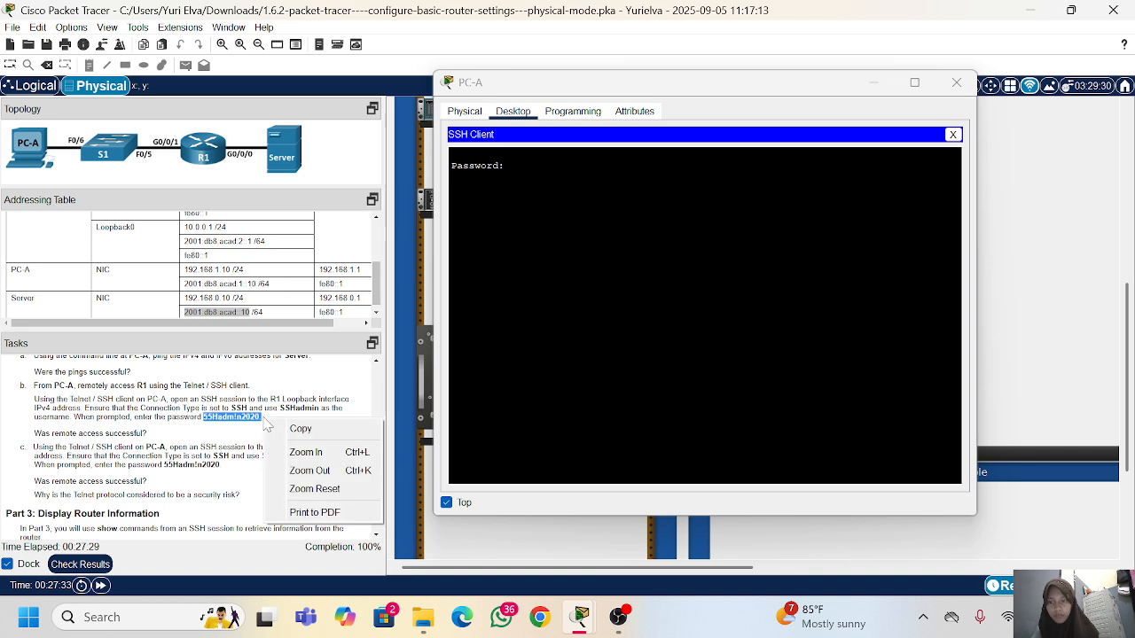
{"action": "left_click", "coordinate": [299, 428]}
{"action": "right_click", "coordinate": [544, 190]}
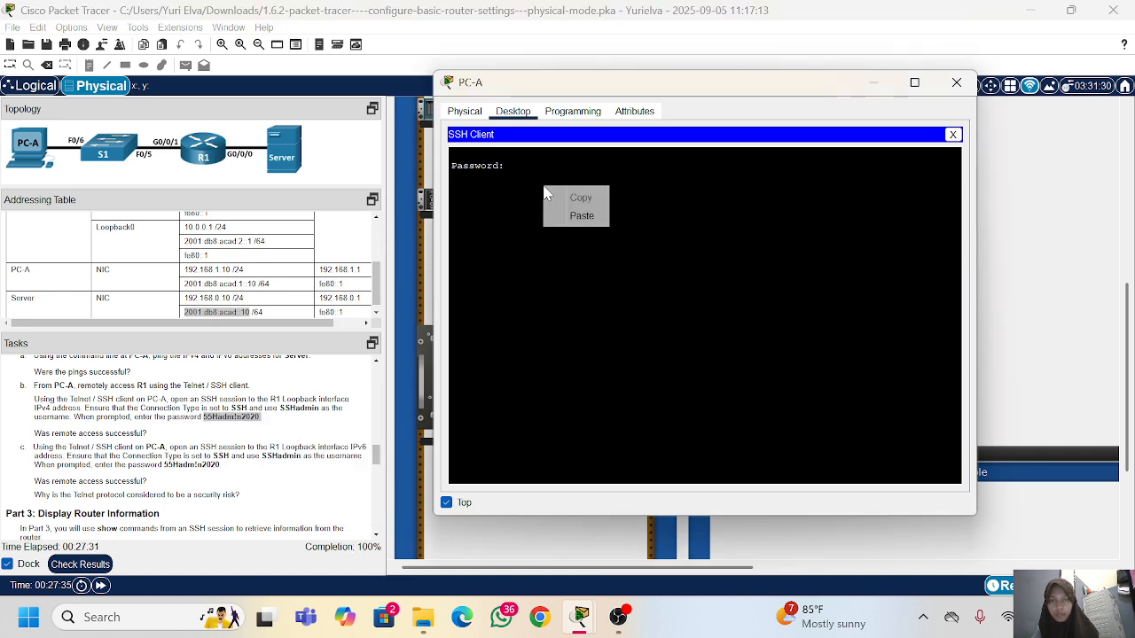
{"action": "left_click", "coordinate": [577, 214]}
{"action": "key", "text": "Return"}
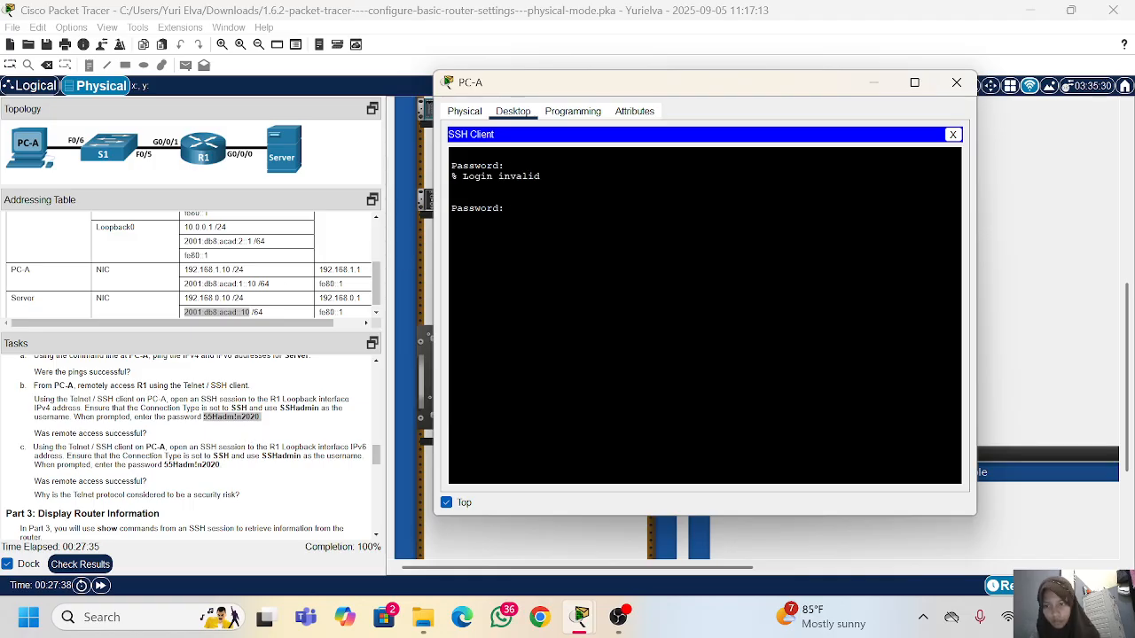
Step: Retry the SSH login with the password recopied from the instructions, then decline a new session and close PC-A's window
{"action": "left_click_drag", "start_coordinate": [259, 416], "coordinate": [201, 417]}
{"action": "left_click", "coordinate": [262, 419]}
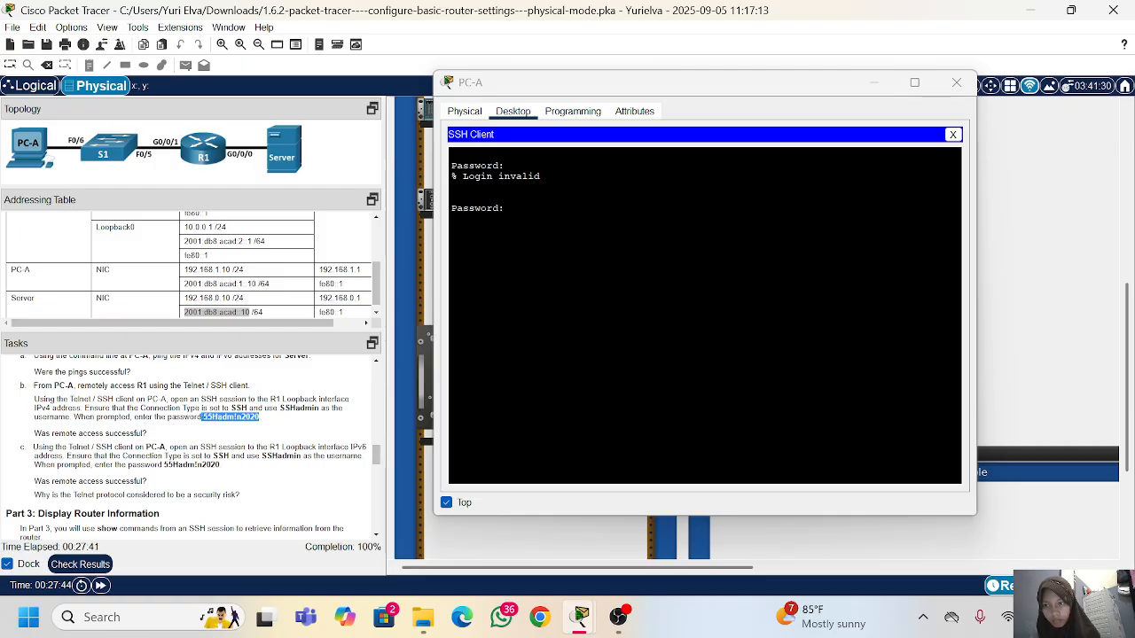
{"action": "right_click", "coordinate": [203, 416]}
{"action": "left_click", "coordinate": [233, 427]}
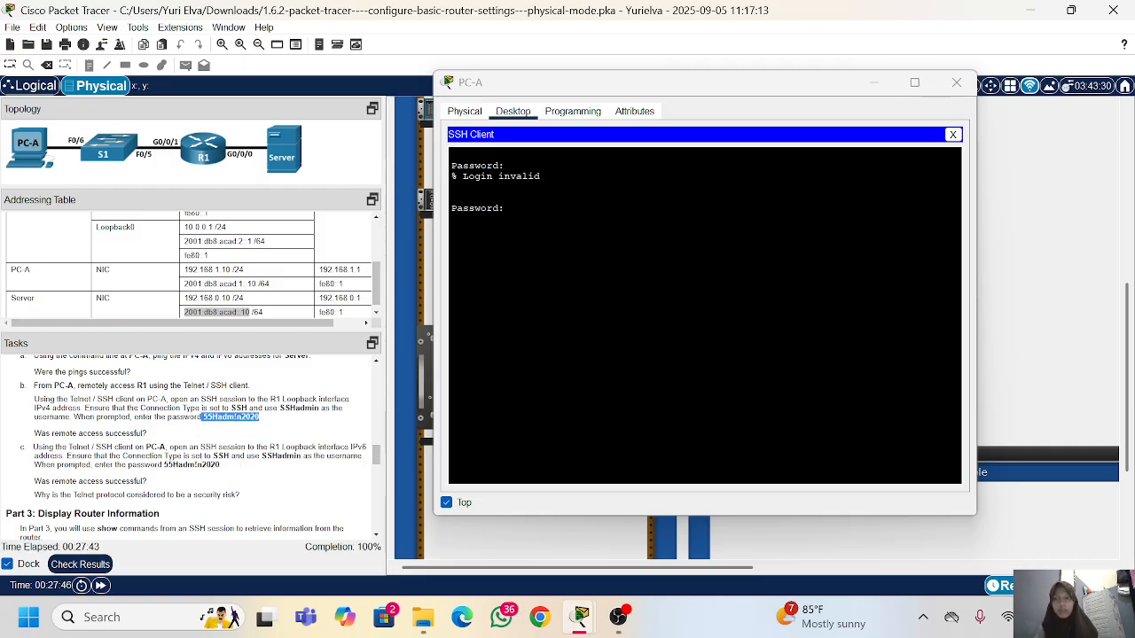
{"action": "left_click", "coordinate": [510, 208]}
{"action": "right_click", "coordinate": [644, 252]}
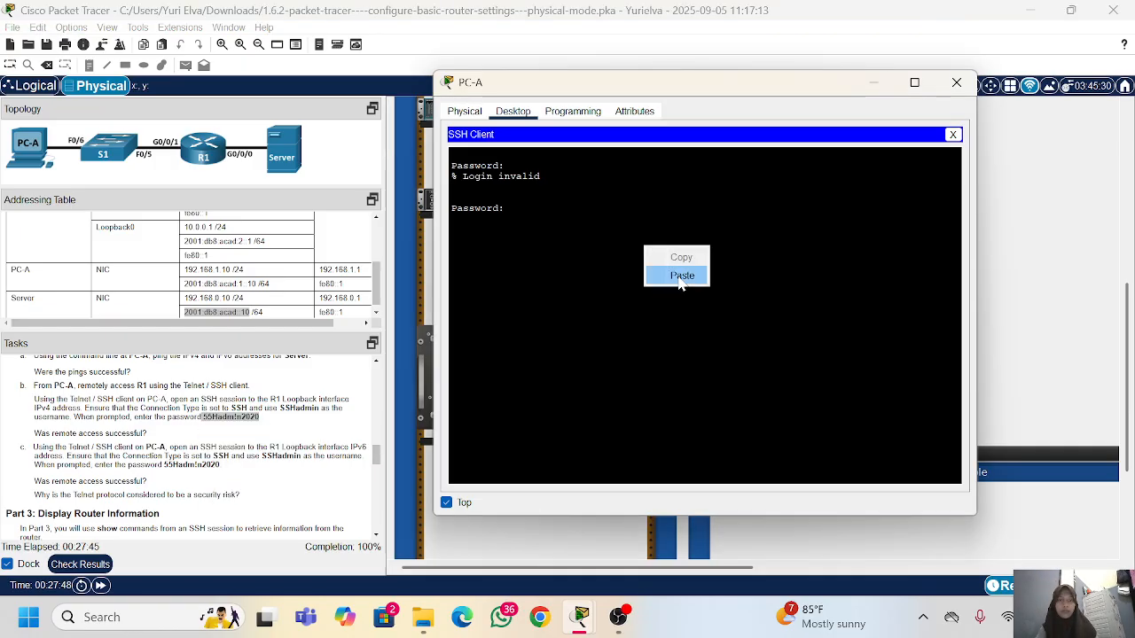
{"action": "left_click", "coordinate": [684, 274]}
{"action": "key", "text": "Return"}
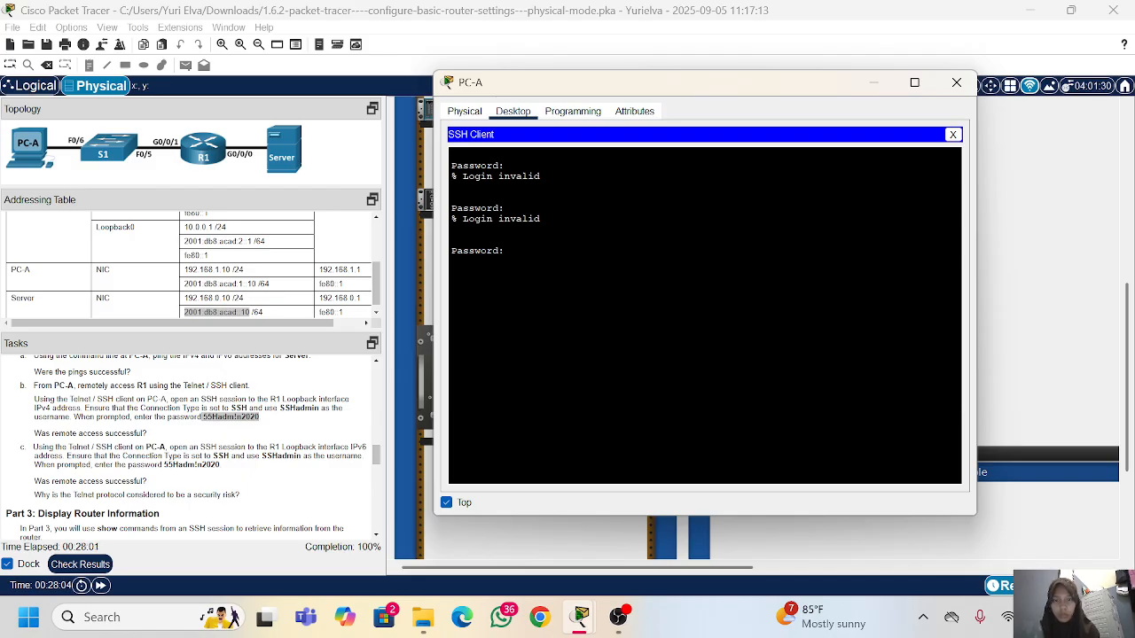
{"action": "key", "text": "Return"}
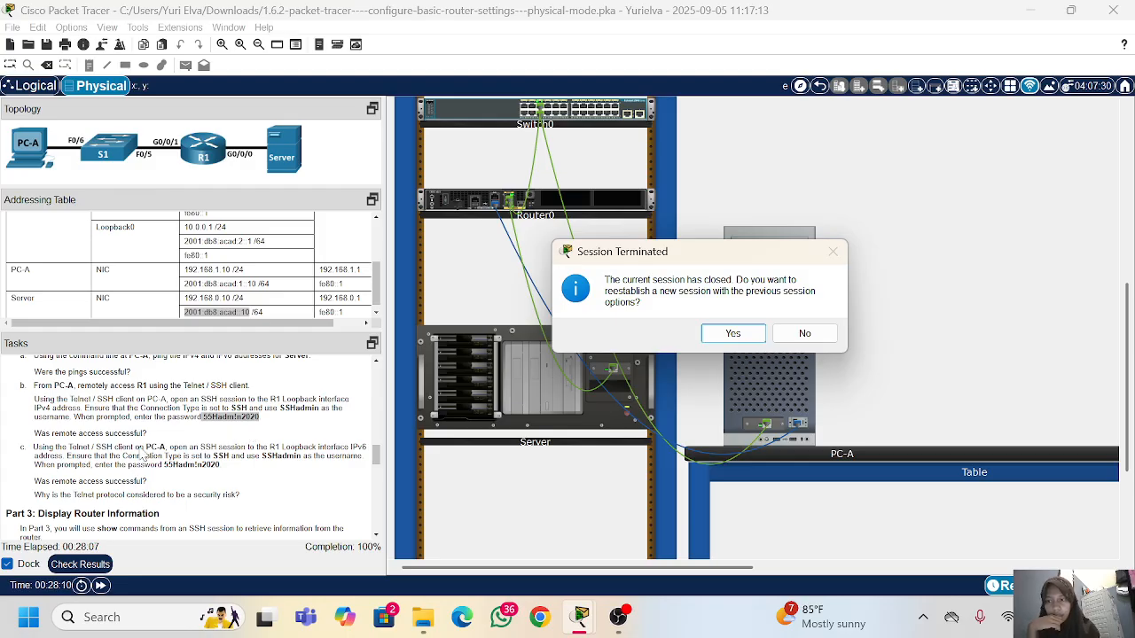
{"action": "left_click", "coordinate": [804, 334]}
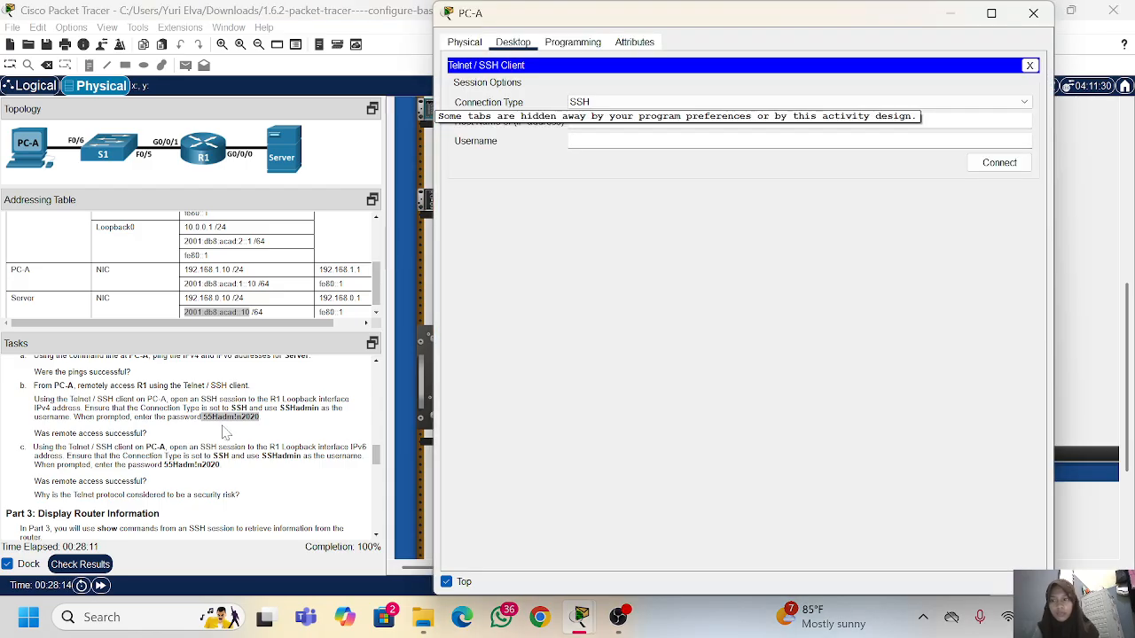
{"action": "left_click", "coordinate": [1037, 16]}
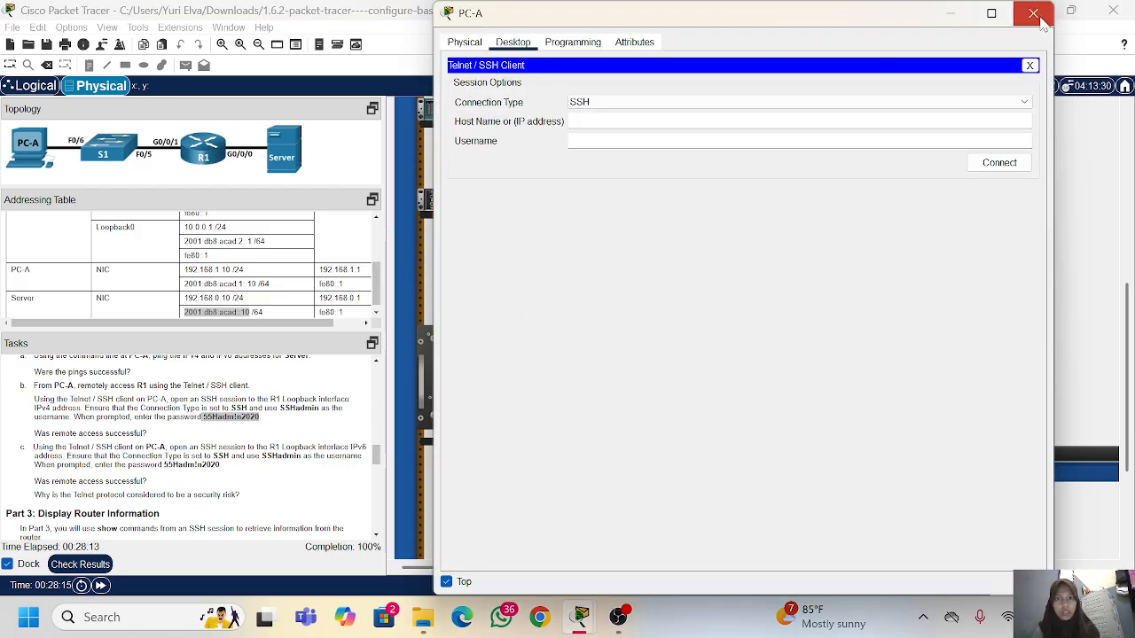
Step: Review the Part 3 instructions on establishing an SSH session and reopen PC-A's Telnet / SSH client
{"action": "scroll", "coordinate": [191, 448], "scroll_direction": "down", "scroll_amount": 3}
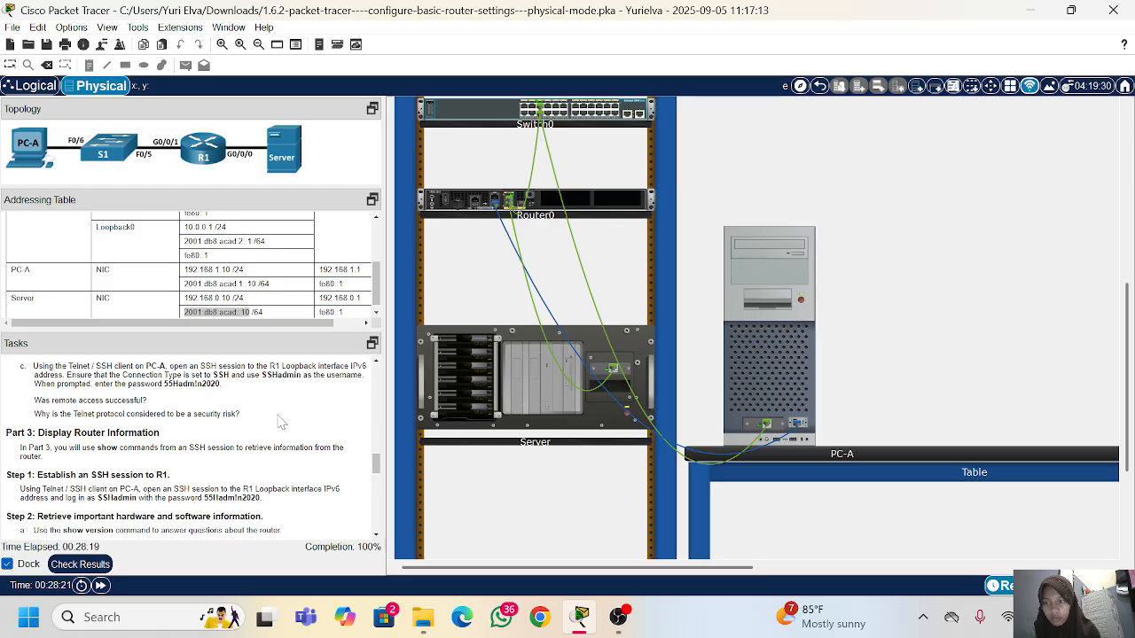
{"action": "scroll", "coordinate": [279, 429], "scroll_direction": "down", "scroll_amount": 3}
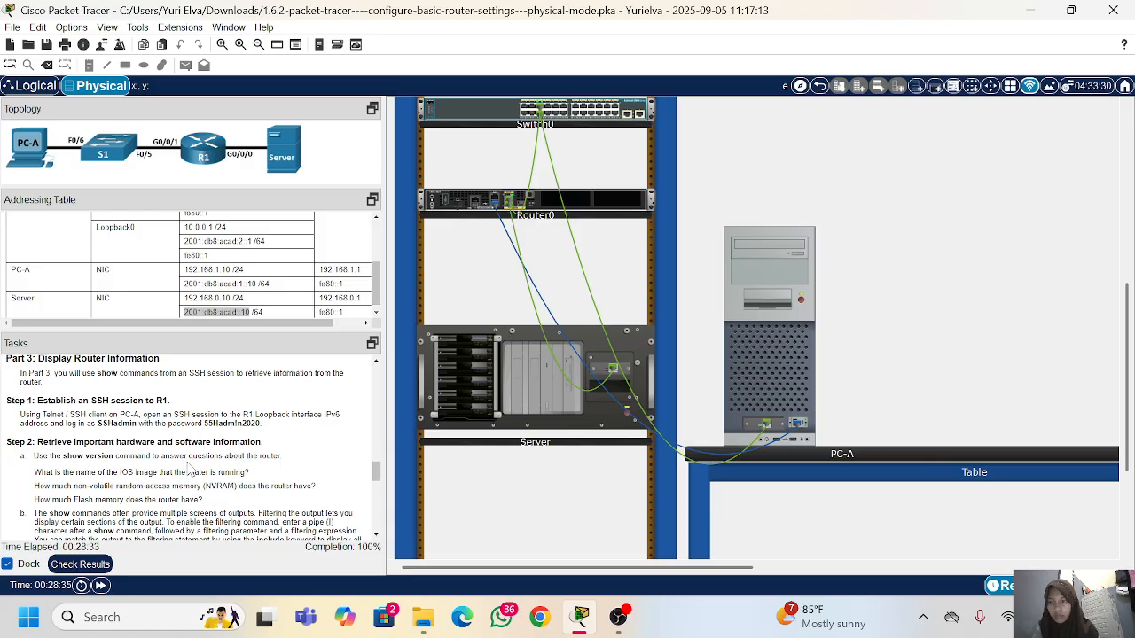
{"action": "scroll", "coordinate": [146, 470], "scroll_direction": "down", "scroll_amount": 1}
{"action": "scroll", "coordinate": [191, 443], "scroll_direction": "down", "scroll_amount": 1}
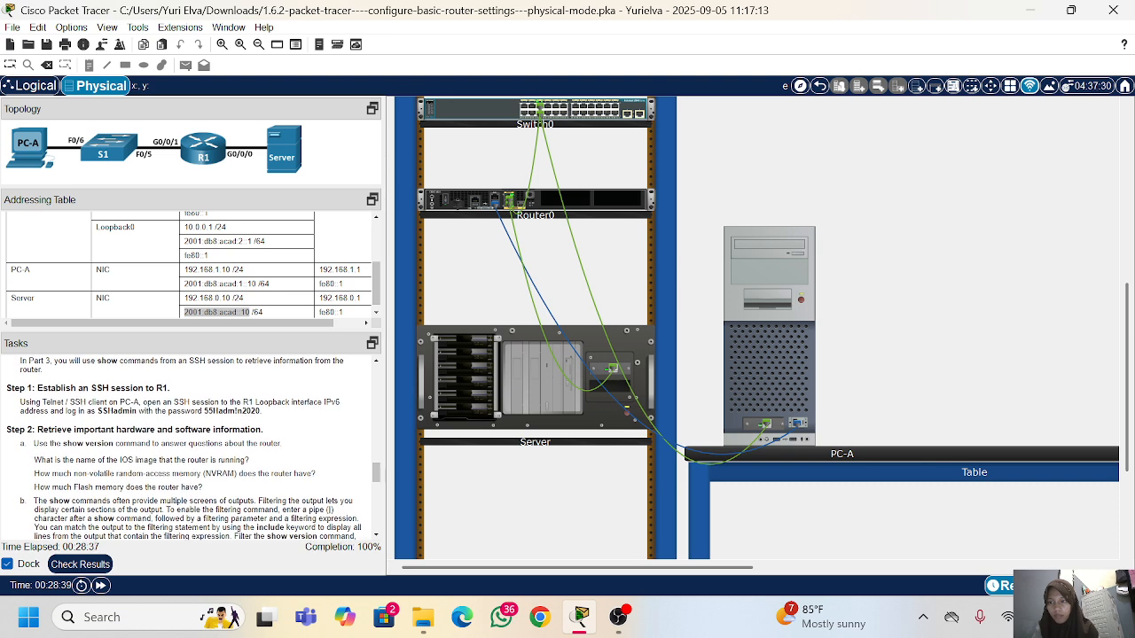
{"action": "left_click", "coordinate": [771, 321]}
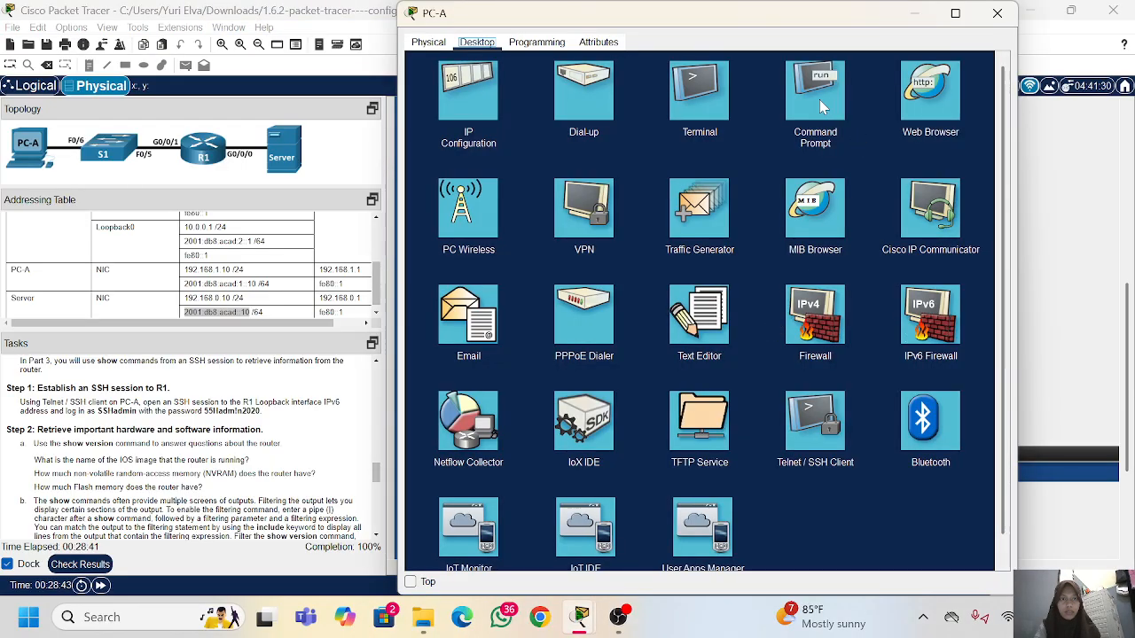
{"action": "left_click", "coordinate": [813, 434]}
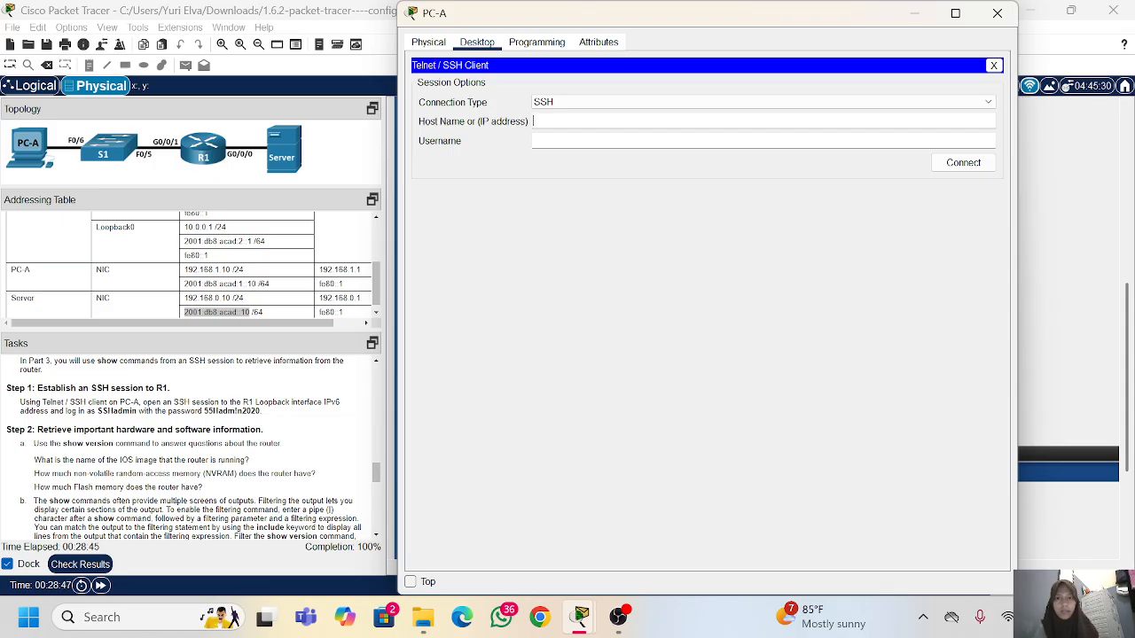
Step: Try to connect over SSH to 10.0.0.1 as SSHadmin, then decline reestablishing the session and close PC-A's window
{"action": "type", "text": "10.0.0.1"}
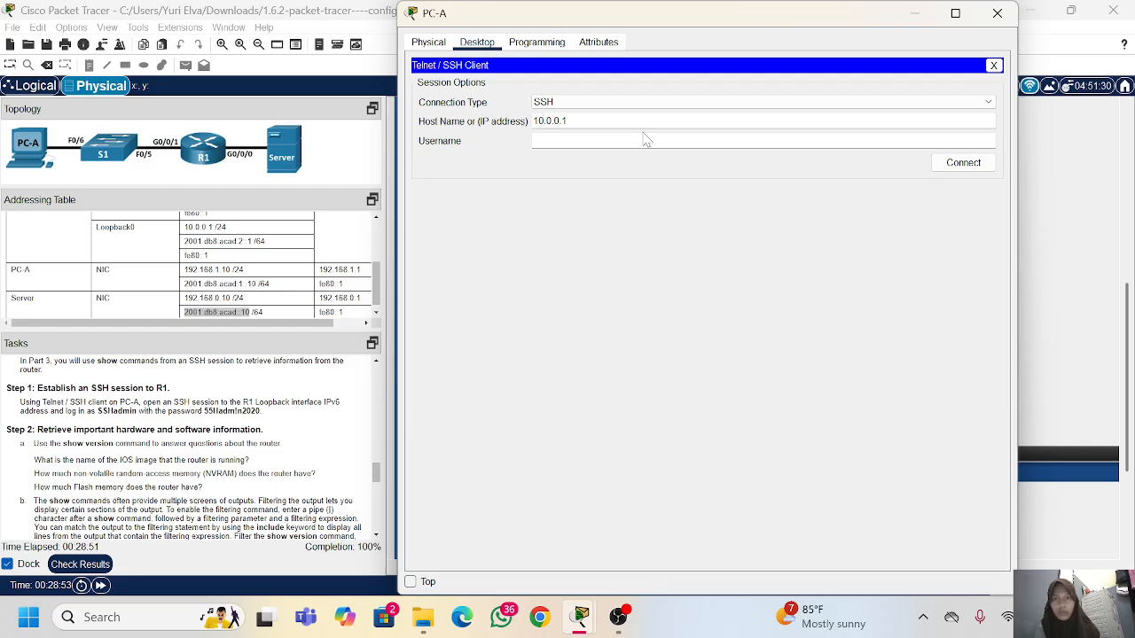
{"action": "left_click", "coordinate": [645, 139]}
{"action": "type", "text": "SSH"}
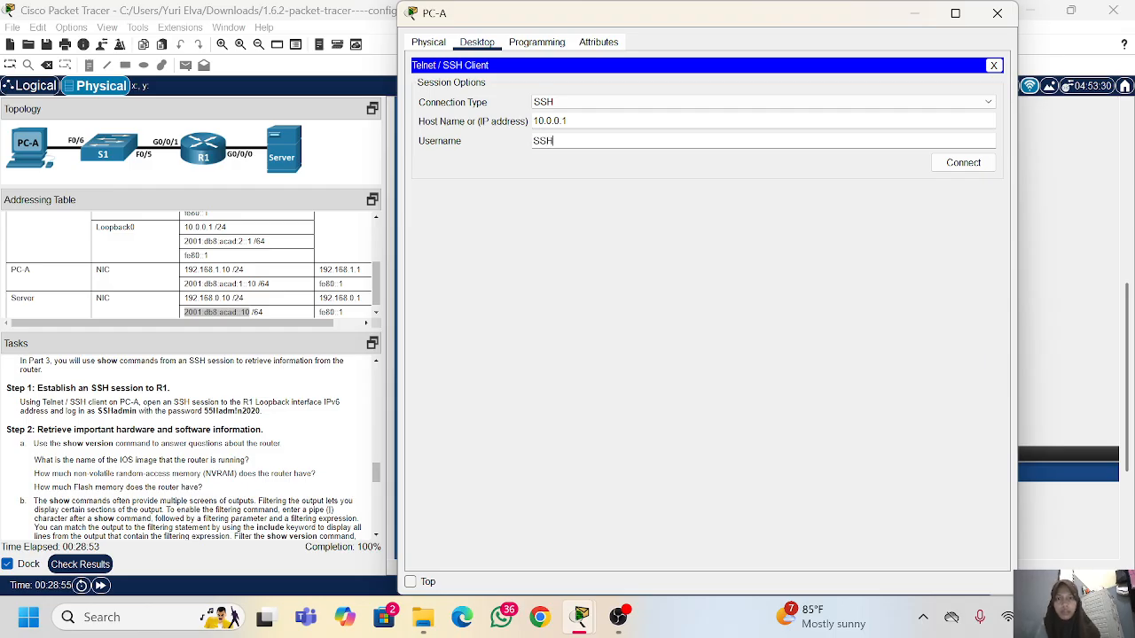
{"action": "type", "text": "admin"}
{"action": "left_click", "coordinate": [939, 163]}
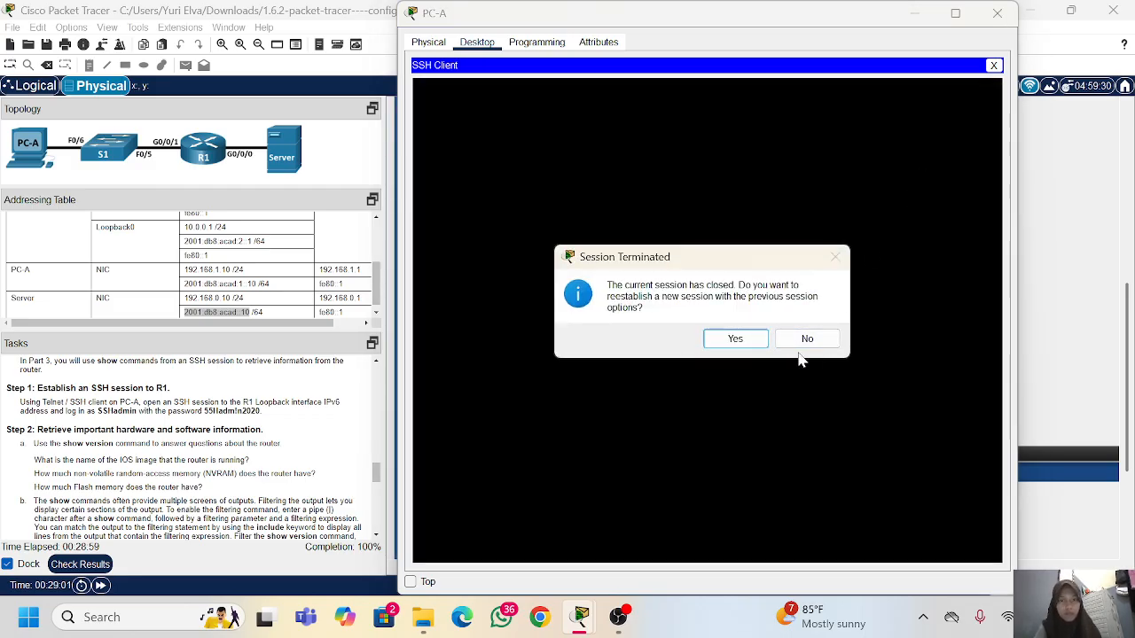
{"action": "left_click", "coordinate": [806, 339]}
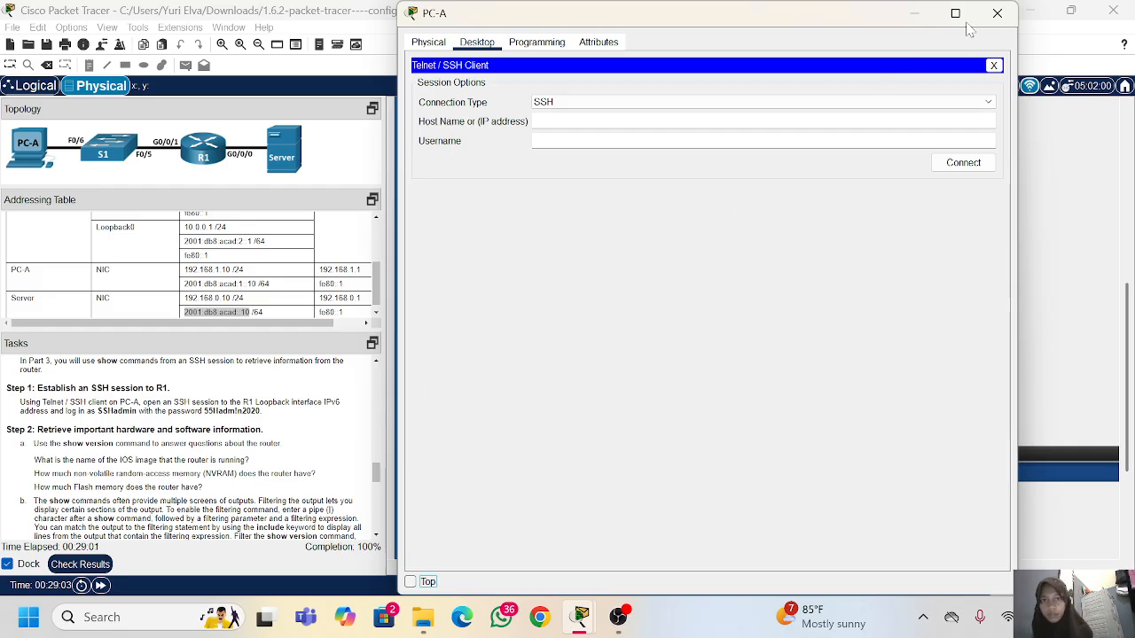
{"action": "left_click", "coordinate": [996, 12]}
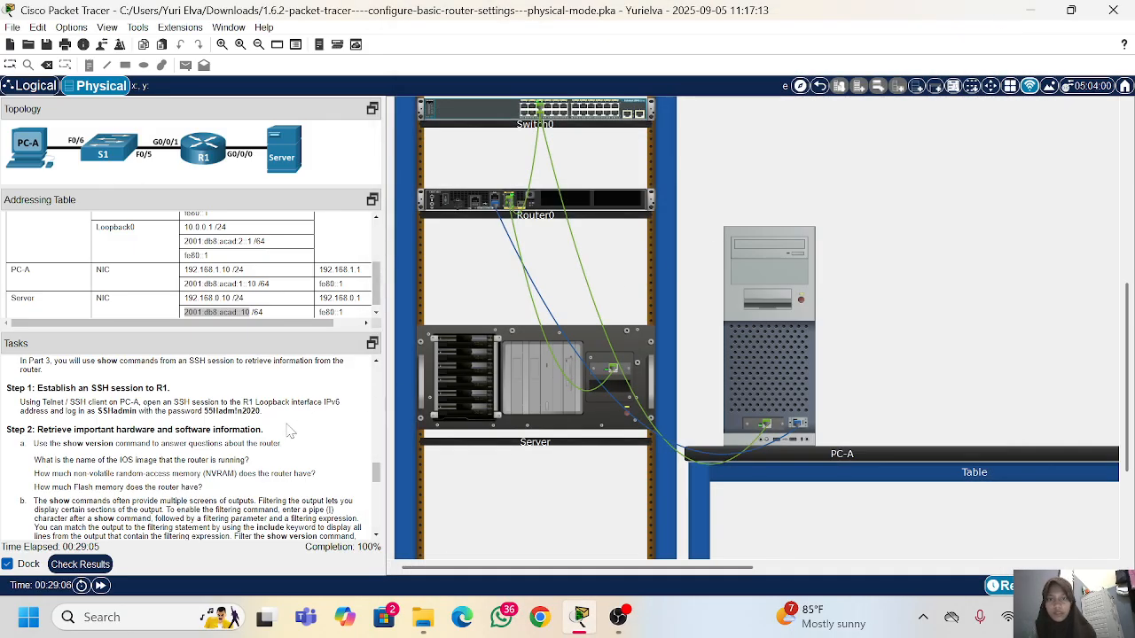
Step: Check the Part 3 tasks for the router information steps and open the Telnet / SSH client on PC-A again
{"action": "scroll", "coordinate": [306, 429], "scroll_direction": "down", "scroll_amount": 1}
{"action": "scroll", "coordinate": [190, 443], "scroll_direction": "down", "scroll_amount": 3}
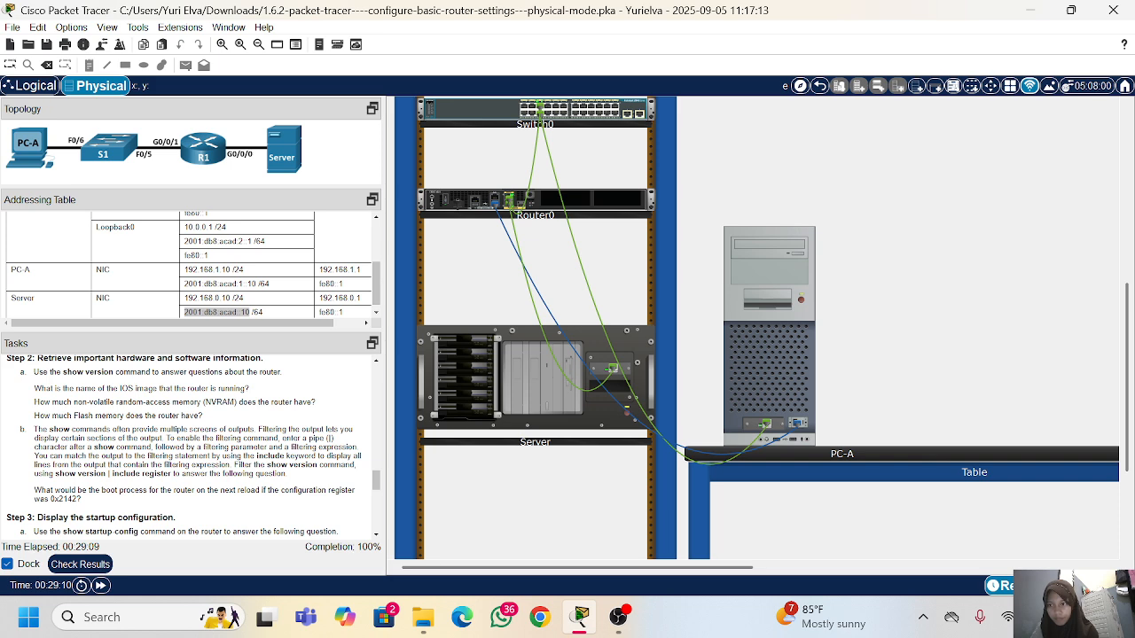
{"action": "scroll", "coordinate": [197, 448], "scroll_direction": "up", "scroll_amount": 3}
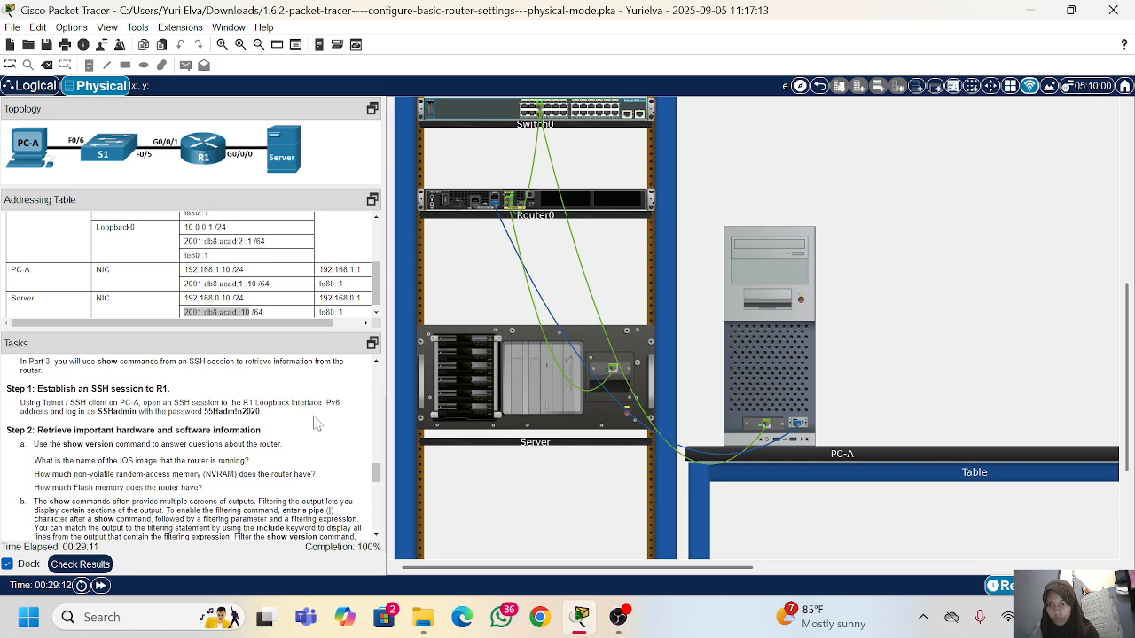
{"action": "left_click", "coordinate": [754, 320]}
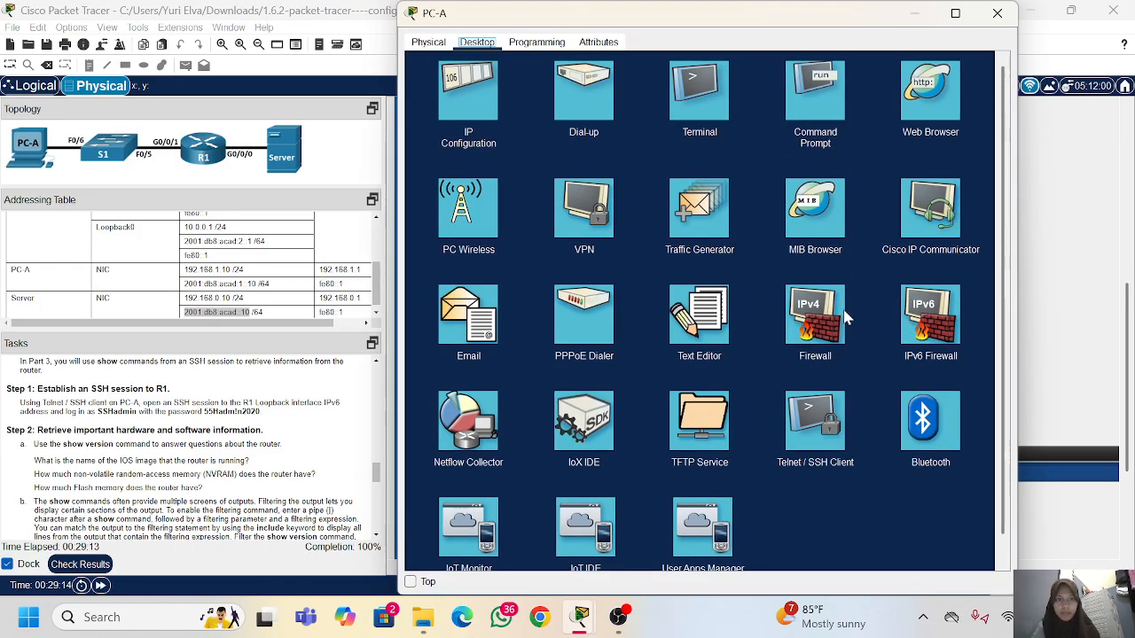
{"action": "left_click", "coordinate": [816, 418]}
{"action": "left_click", "coordinate": [657, 121]}
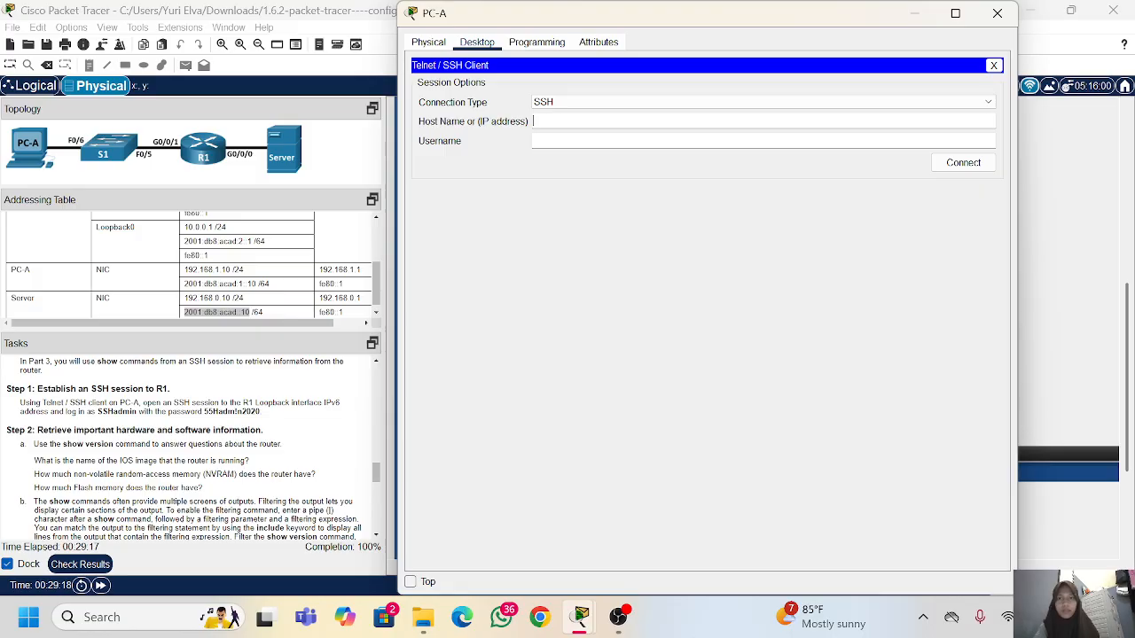
Step: Try an SSH connection to 10.0.0.1 as SSHadmin, reestablish the session once, then decline another attempt
{"action": "type", "text": "10.0.0."}
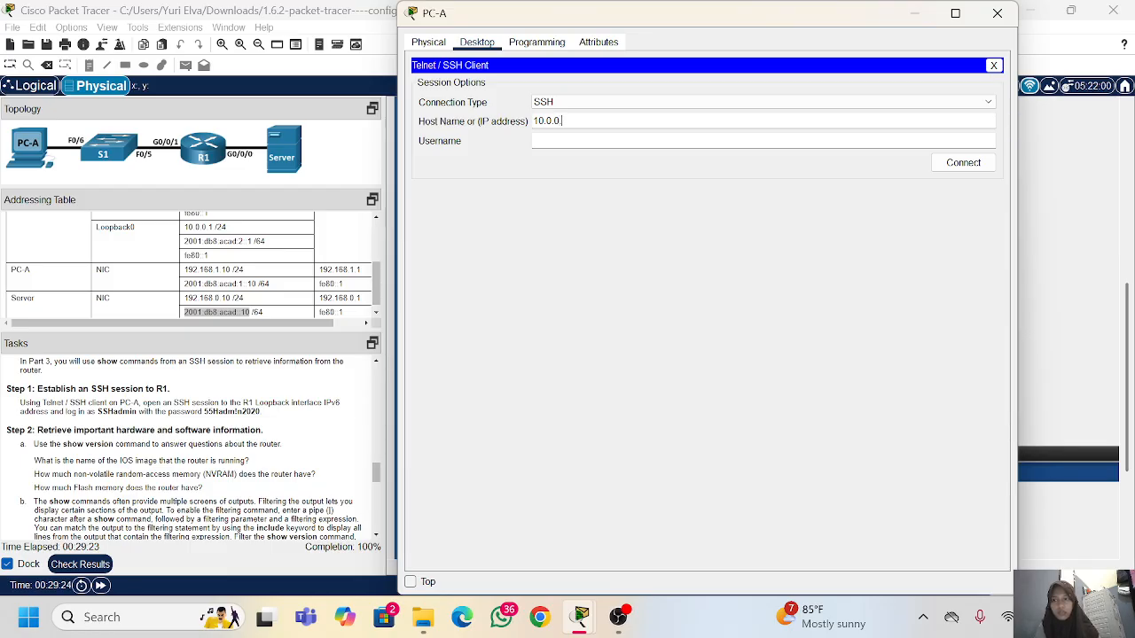
{"action": "type", "text": "1"}
{"action": "key", "text": "Tab"}
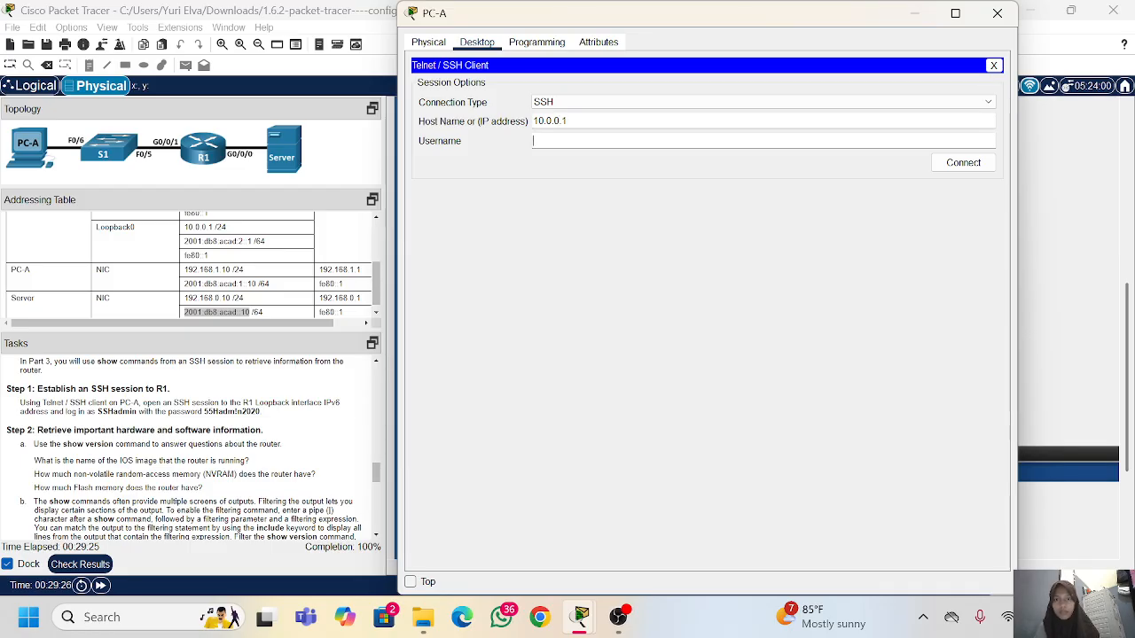
{"action": "type", "text": "SSHadmin"}
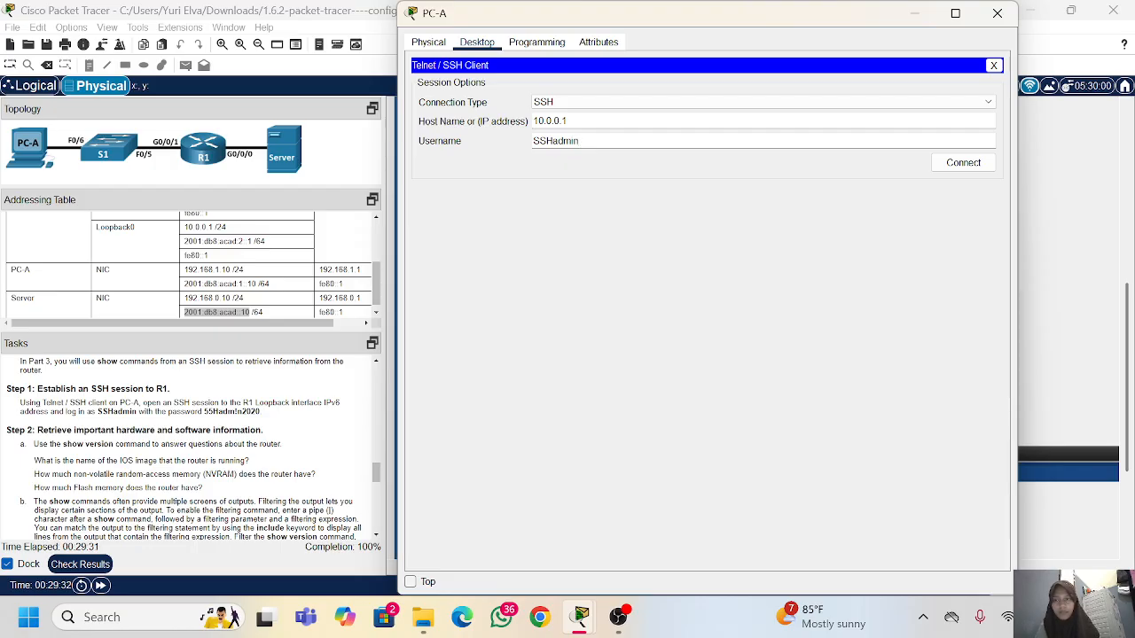
{"action": "left_click", "coordinate": [955, 164]}
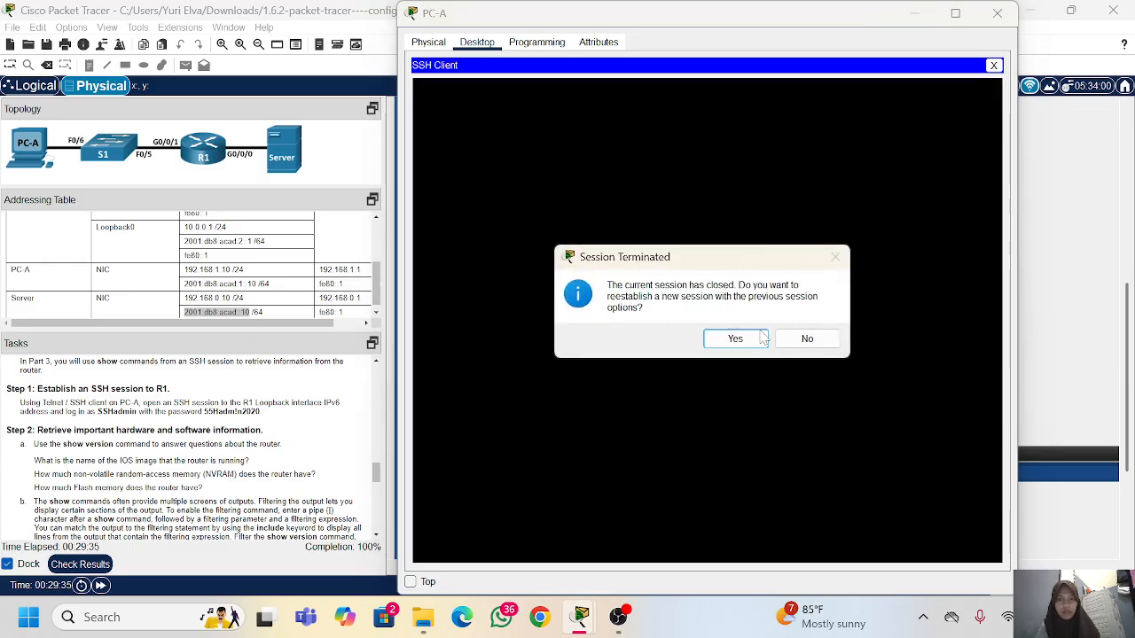
{"action": "left_click", "coordinate": [735, 340]}
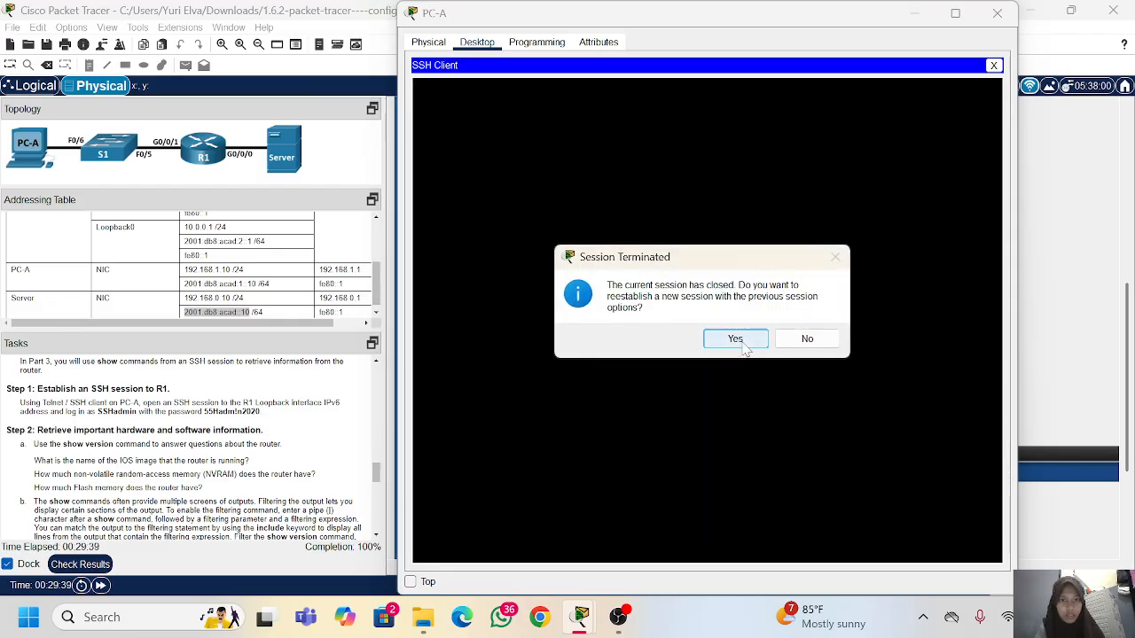
{"action": "left_click", "coordinate": [805, 340]}
Step: Close the Telnet / SSH client and open a console session to R1 from PC-A's Terminal up to the login prompt
{"action": "scroll", "coordinate": [191, 448], "scroll_direction": "down", "scroll_amount": 5}
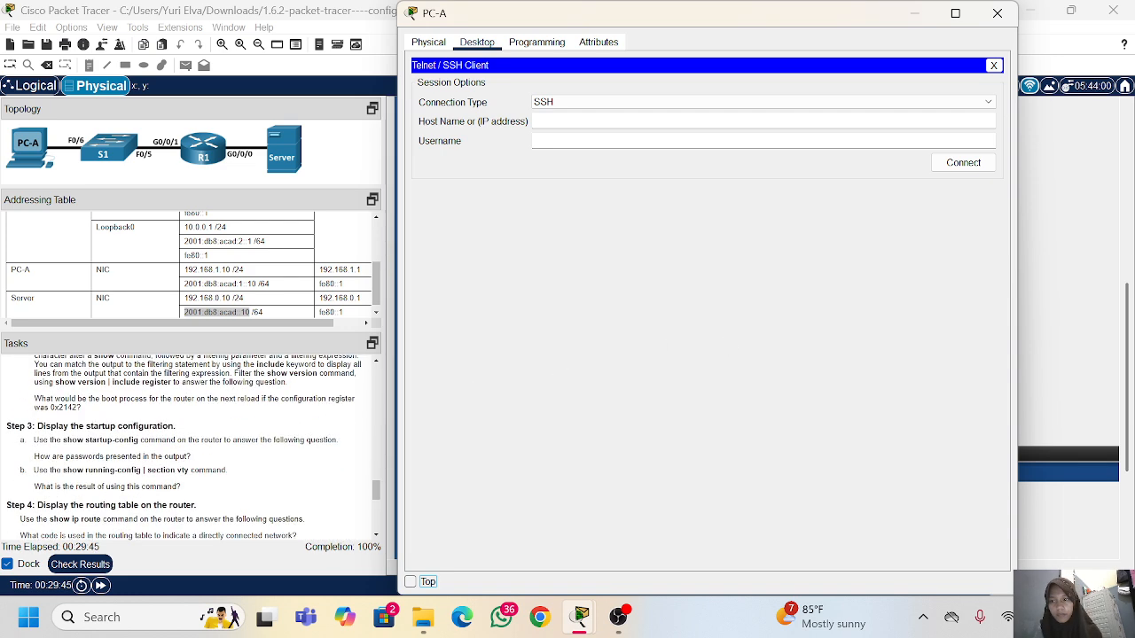
{"action": "scroll", "coordinate": [246, 396], "scroll_direction": "down", "scroll_amount": 1}
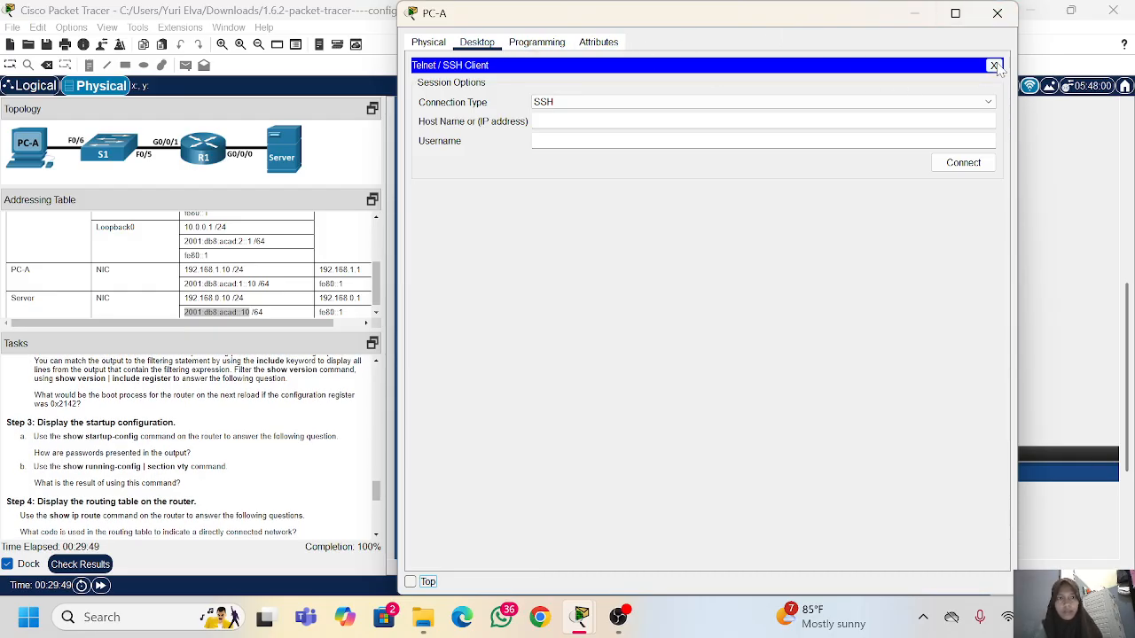
{"action": "left_click", "coordinate": [994, 66]}
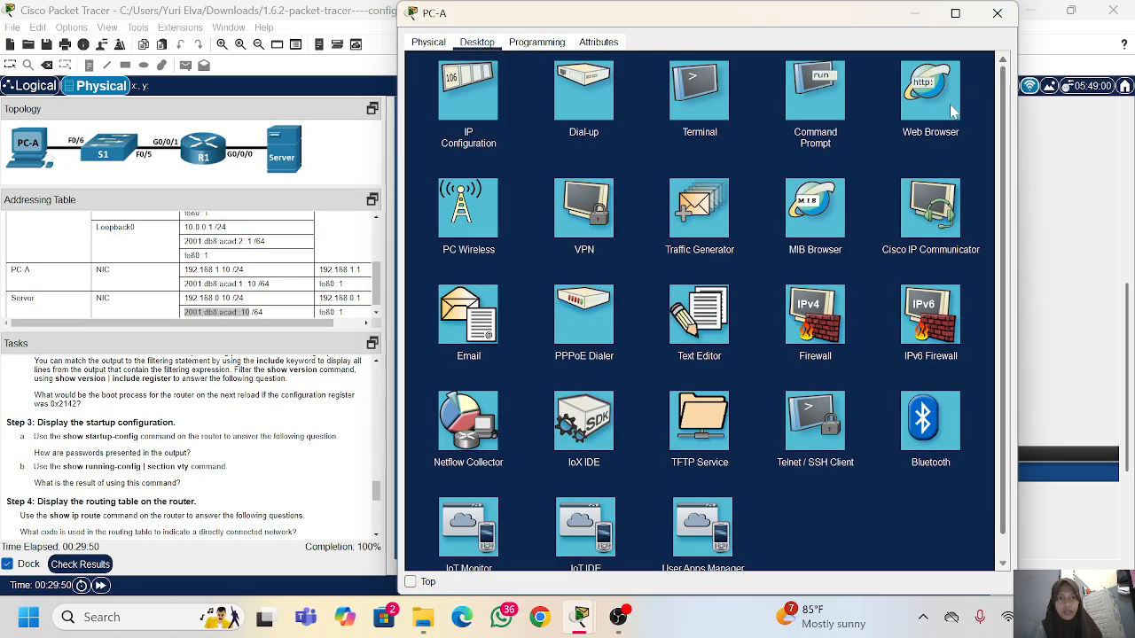
{"action": "left_click", "coordinate": [698, 122]}
{"action": "left_click", "coordinate": [955, 193]}
{"action": "key", "text": "Return"}
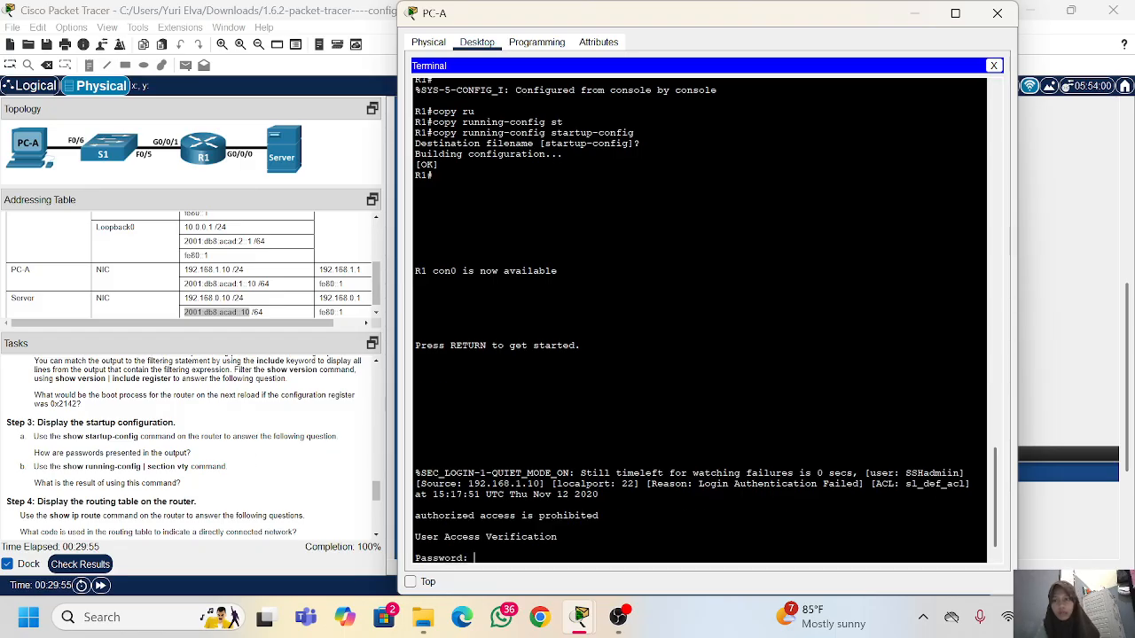
Step: Copy the privileged EXEC password from the router configuration tasks, then reopen PC-A's window and keep it on top
{"action": "scroll", "coordinate": [190, 444], "scroll_direction": "up", "scroll_amount": 10}
{"action": "scroll", "coordinate": [191, 447], "scroll_direction": "up", "scroll_amount": 8}
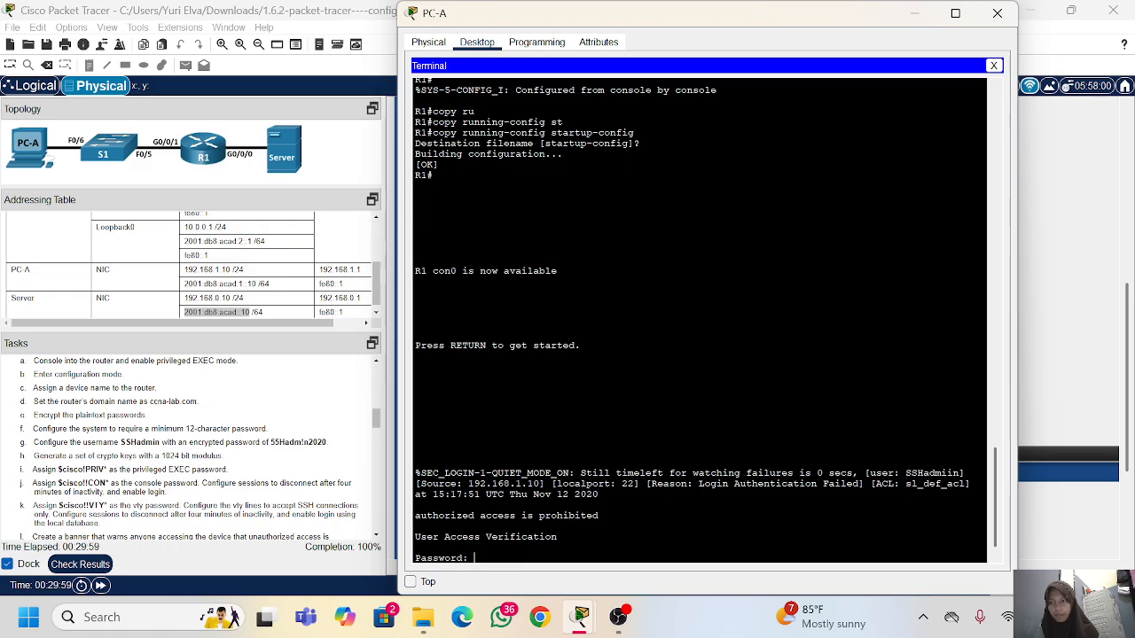
{"action": "left_click", "coordinate": [100, 470]}
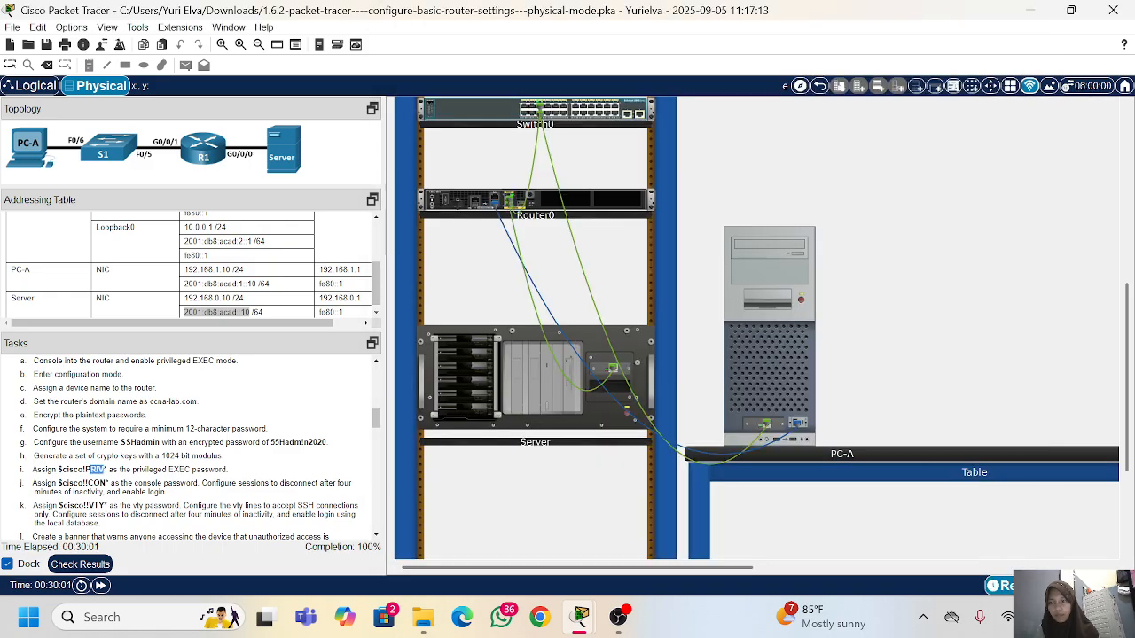
{"action": "mouse_move", "coordinate": [92, 470]}
{"action": "left_mouse_down"}
{"action": "mouse_move", "coordinate": [108, 469]}
{"action": "mouse_move", "coordinate": [78, 470]}
{"action": "mouse_move", "coordinate": [109, 470]}
{"action": "left_mouse_up"}
{"action": "left_click", "coordinate": [94, 473]}
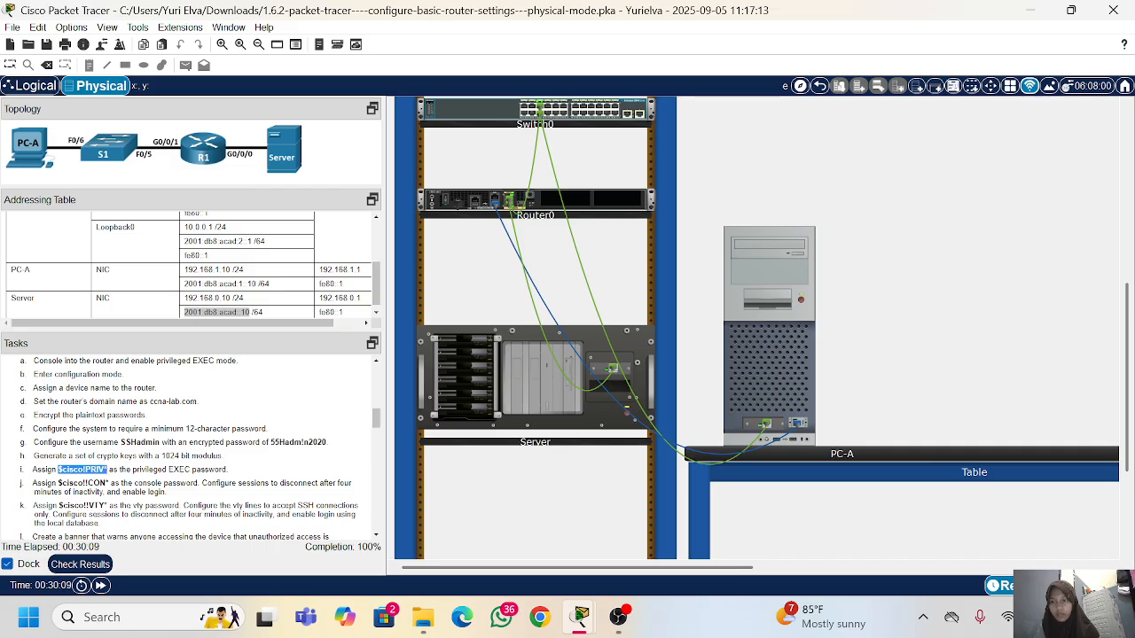
{"action": "right_click", "coordinate": [107, 470]}
{"action": "left_click", "coordinate": [133, 478]}
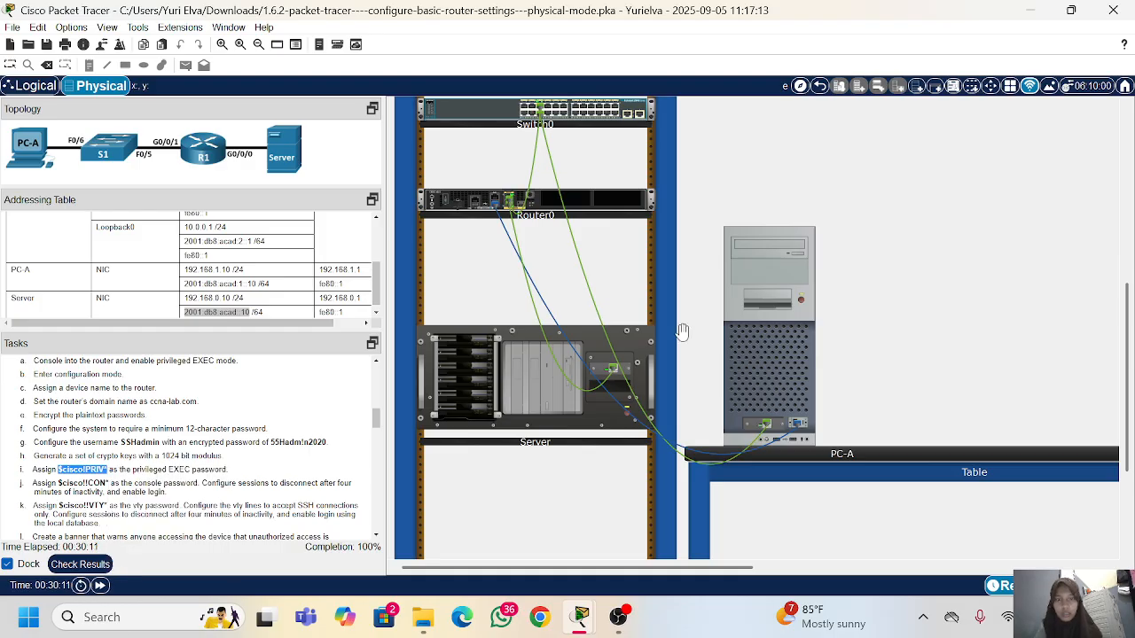
{"action": "left_click", "coordinate": [734, 319]}
{"action": "left_click", "coordinate": [410, 581]}
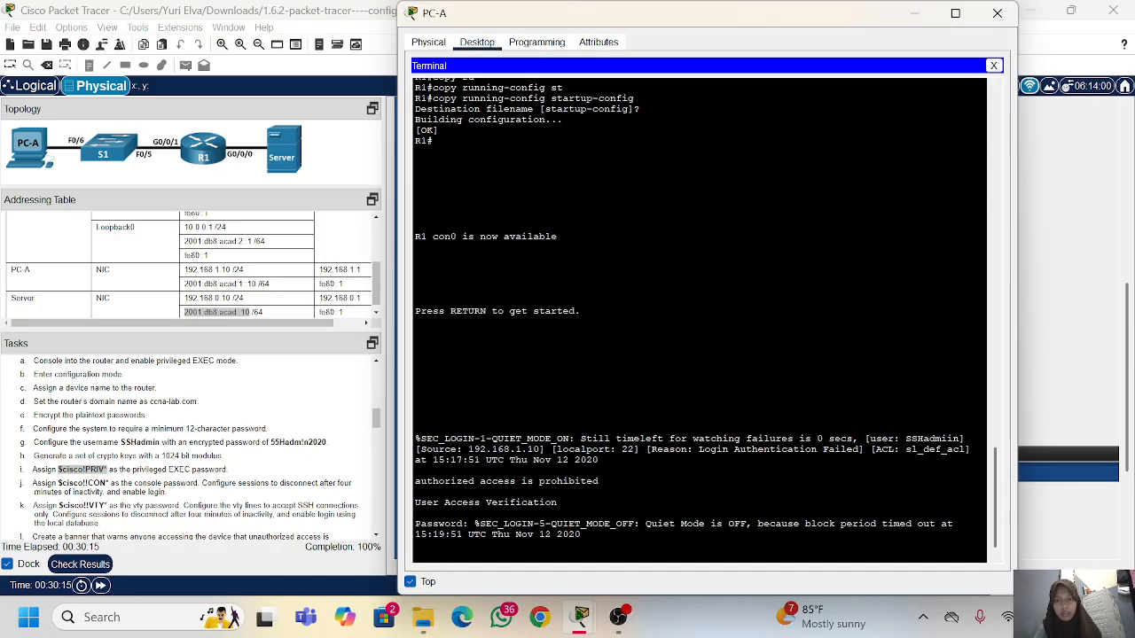
Step: Try to log in to R1's console by pasting the copied privileged EXEC password
{"action": "key", "text": "Return"}
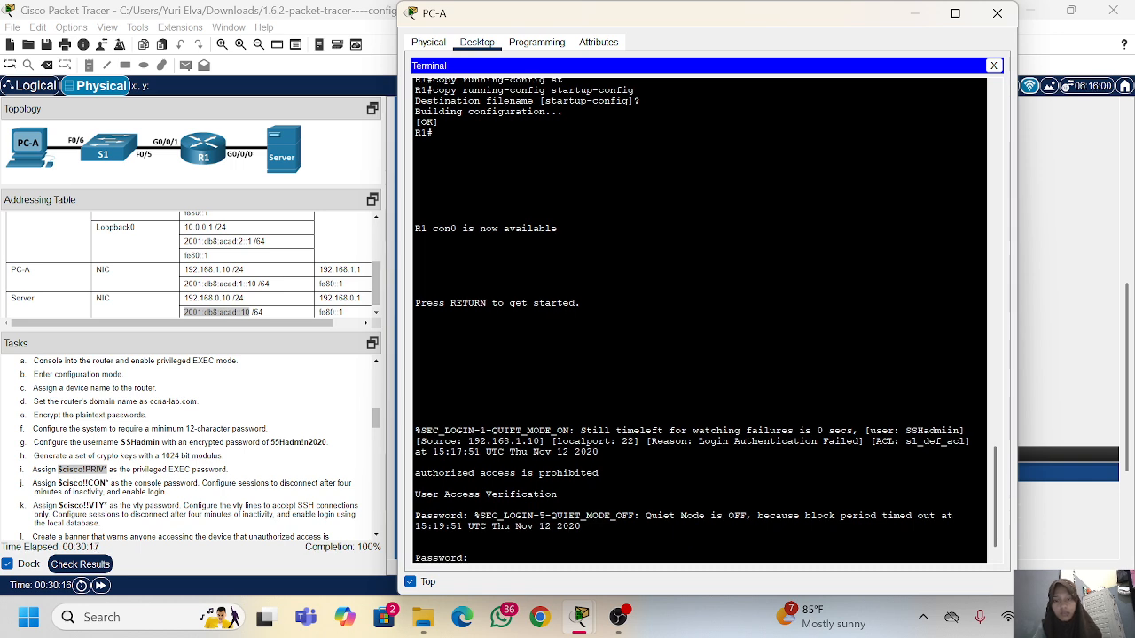
{"action": "right_click", "coordinate": [537, 449]}
{"action": "left_click", "coordinate": [567, 477]}
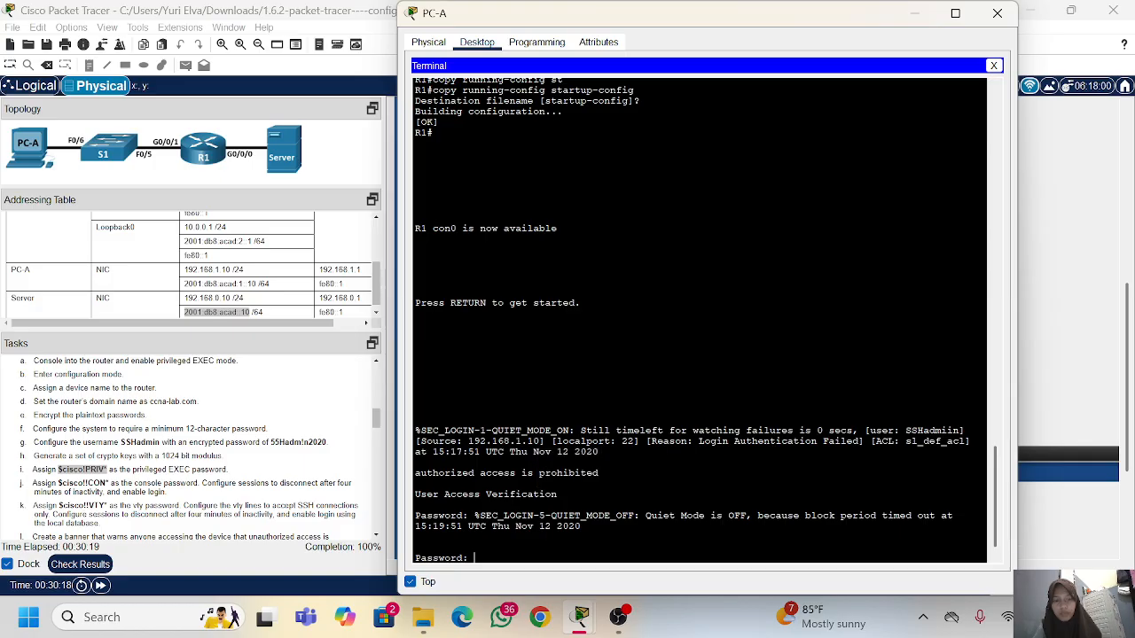
{"action": "key", "text": "Return"}
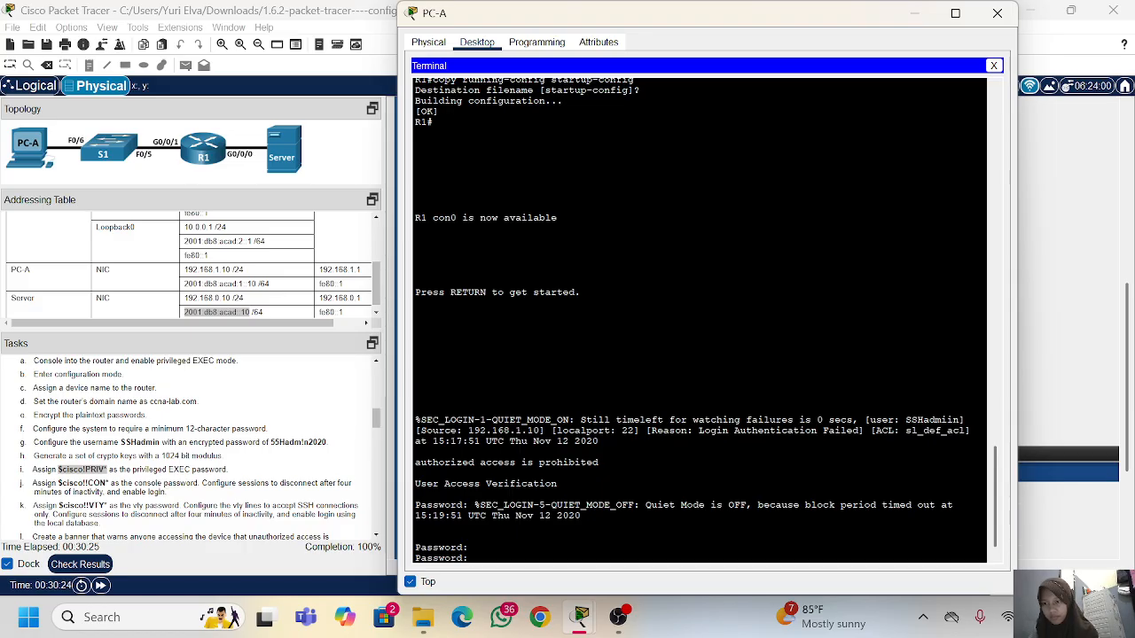
Step: Recopy the privileged EXEC password from the tasks, retry the R1 console login with it, and restart the login prompt
{"action": "left_click", "coordinate": [59, 483]}
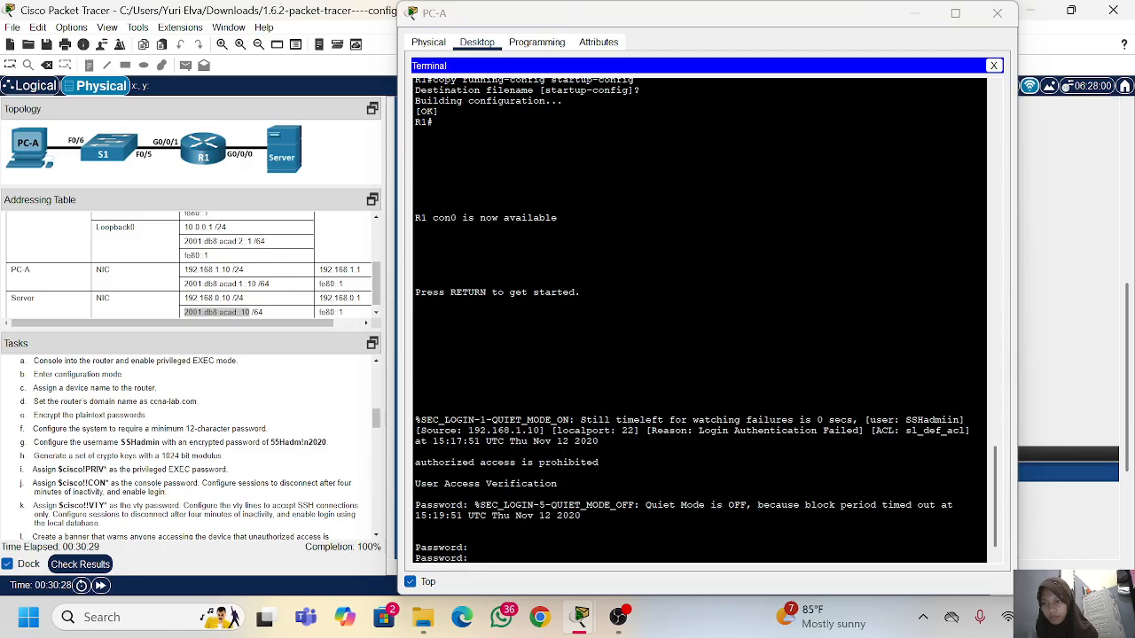
{"action": "left_click_drag", "start_coordinate": [58, 469], "coordinate": [108, 474]}
{"action": "right_click", "coordinate": [108, 474]}
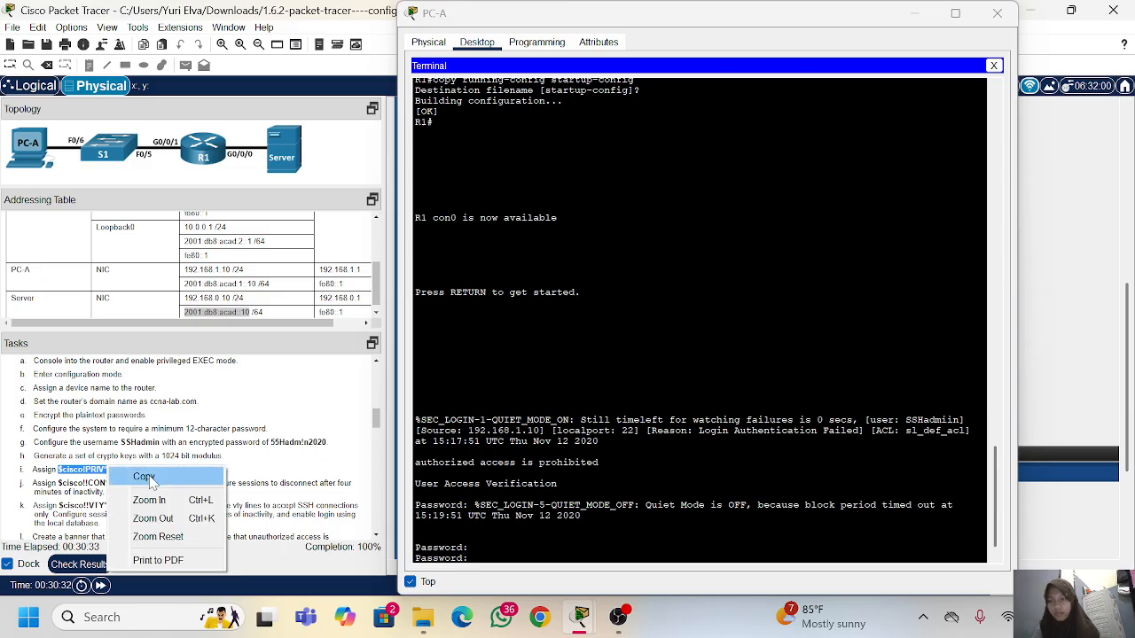
{"action": "left_click", "coordinate": [142, 473]}
{"action": "right_click", "coordinate": [567, 503]}
{"action": "left_click", "coordinate": [596, 532]}
{"action": "key", "text": "Return"}
{"action": "key", "text": "Return"}
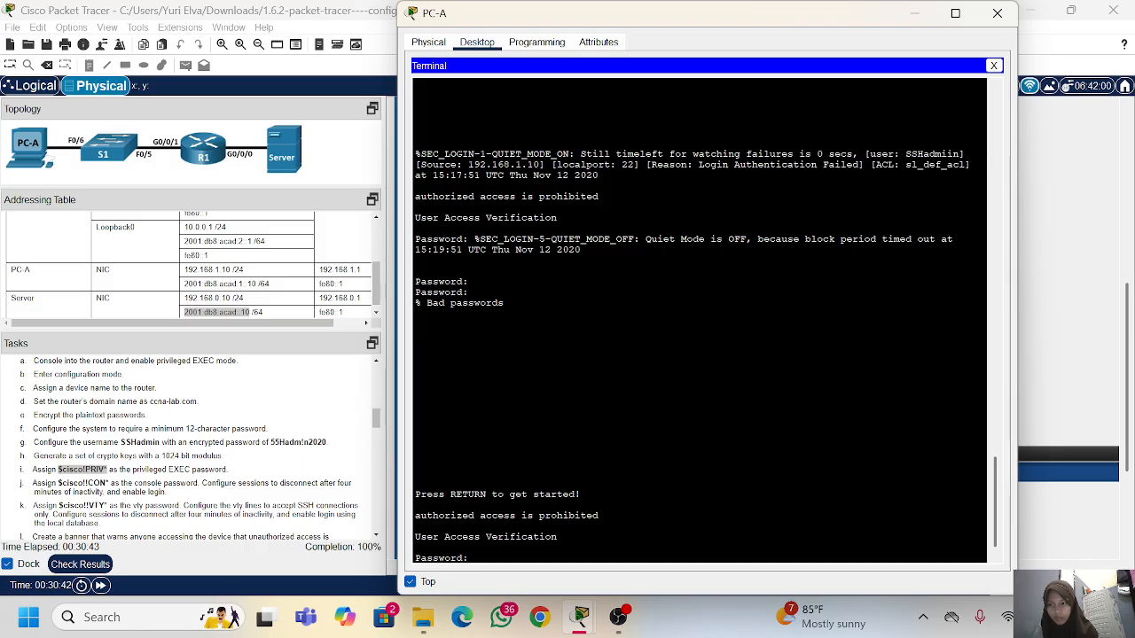
Step: Examine the earlier R1 configuration commands in the terminal history for the passwords set on the router
{"action": "scroll", "coordinate": [698, 319], "scroll_direction": "up", "scroll_amount": 10}
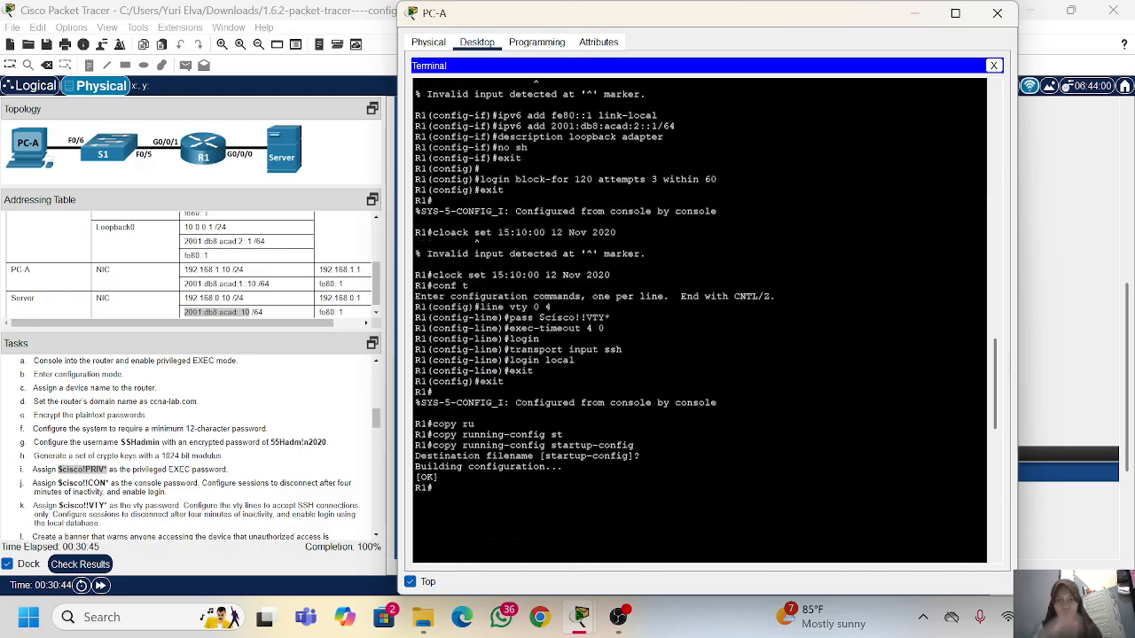
{"action": "scroll", "coordinate": [699, 319], "scroll_direction": "up", "scroll_amount": 15}
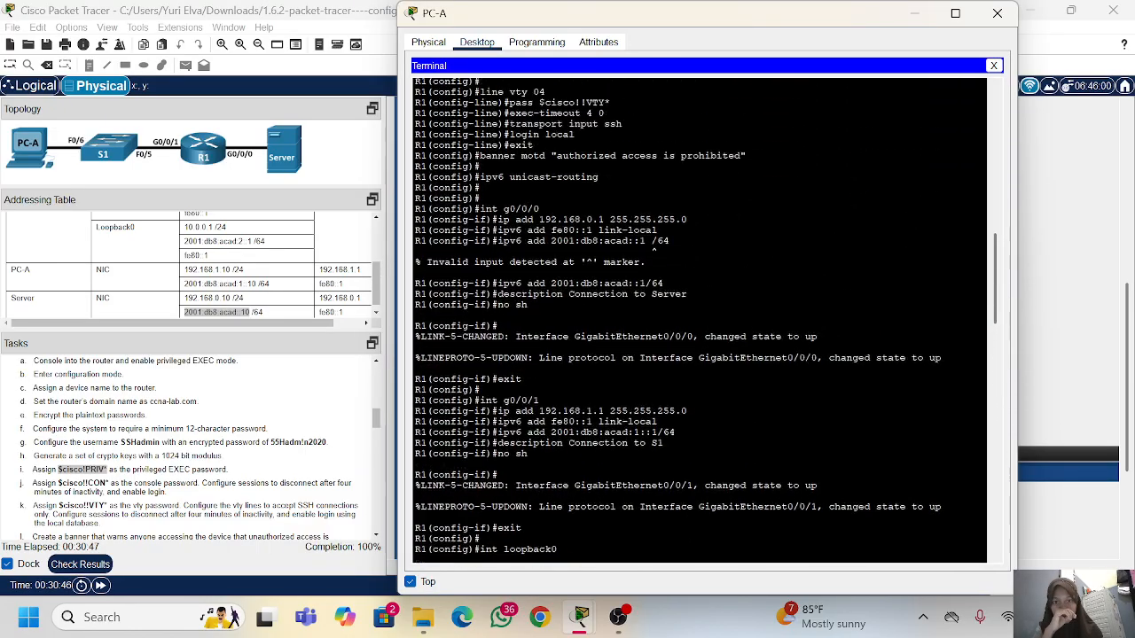
{"action": "scroll", "coordinate": [698, 319], "scroll_direction": "up", "scroll_amount": 3}
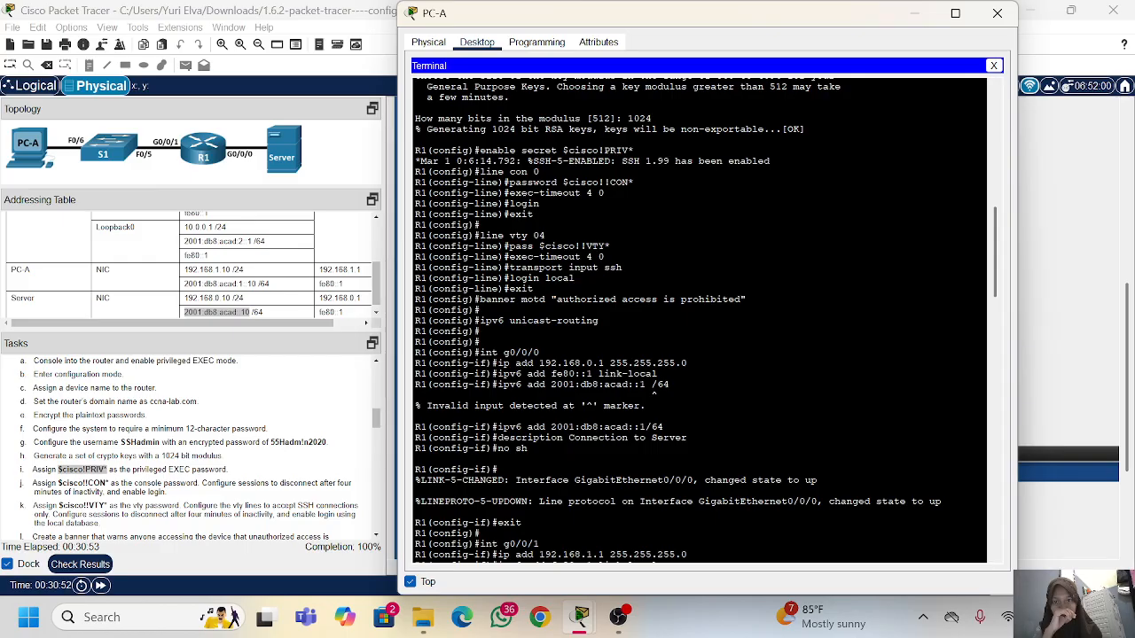
{"action": "scroll", "coordinate": [699, 319], "scroll_direction": "up", "scroll_amount": 2}
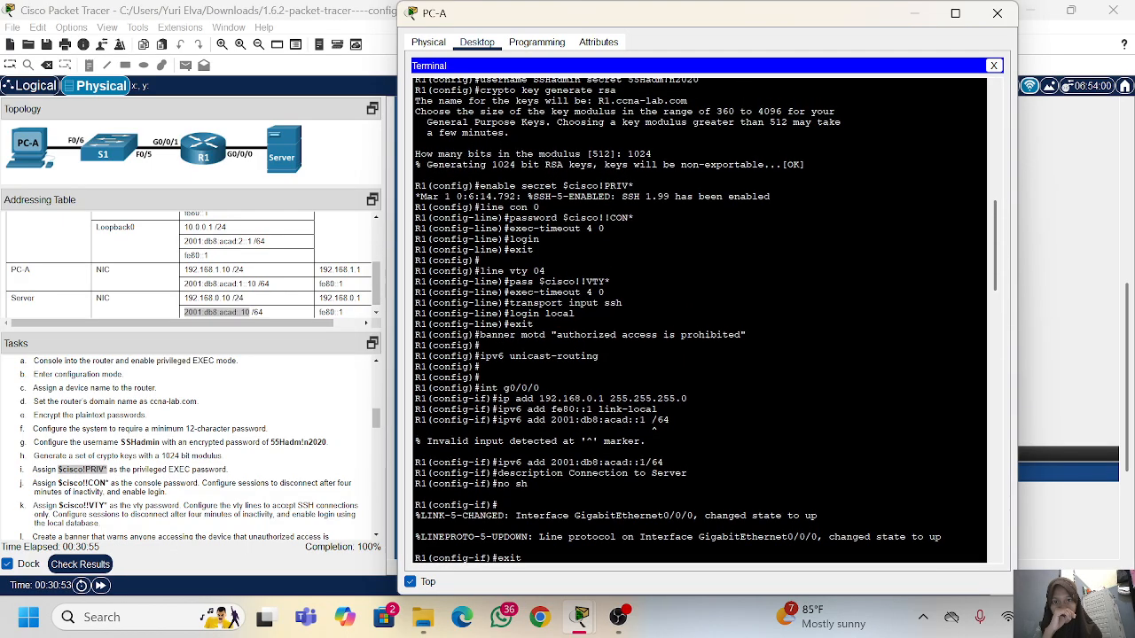
{"action": "scroll", "coordinate": [699, 319], "scroll_direction": "up", "scroll_amount": 4}
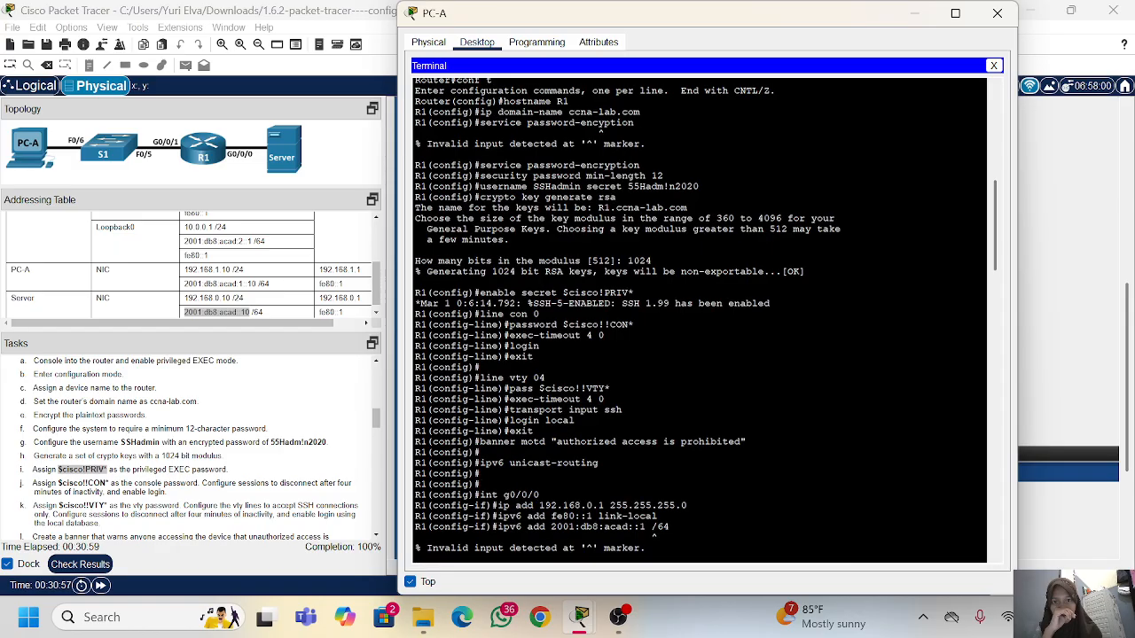
{"action": "scroll", "coordinate": [699, 319], "scroll_direction": "up", "scroll_amount": 1}
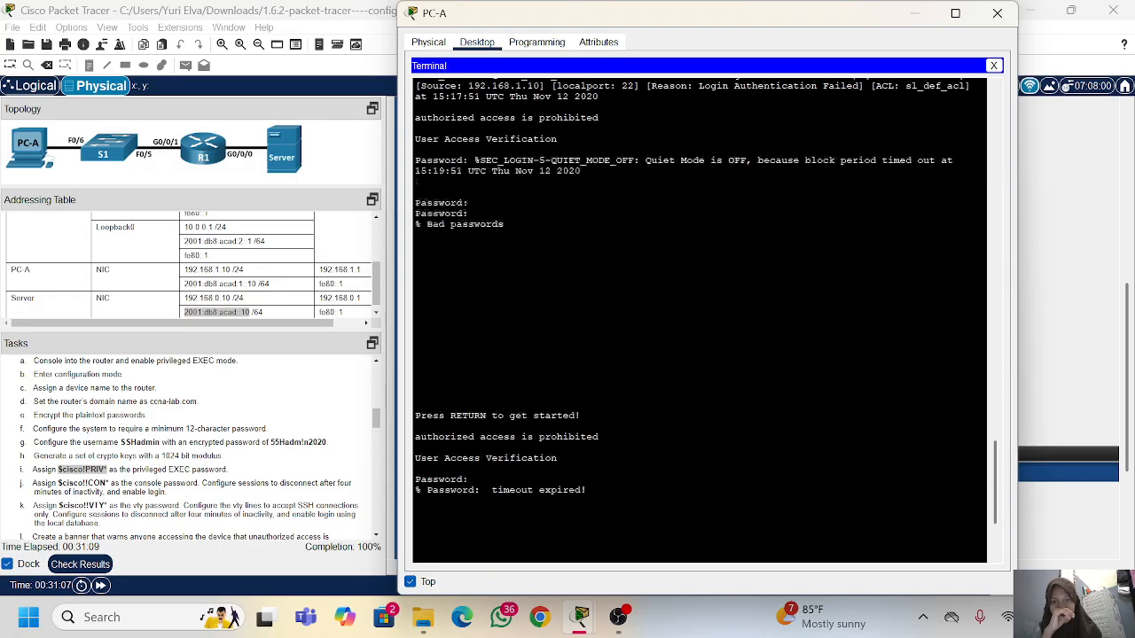
Step: Restart the R1 console login and try the SSHadmin password copied from the task instructions
{"action": "key", "text": "Return"}
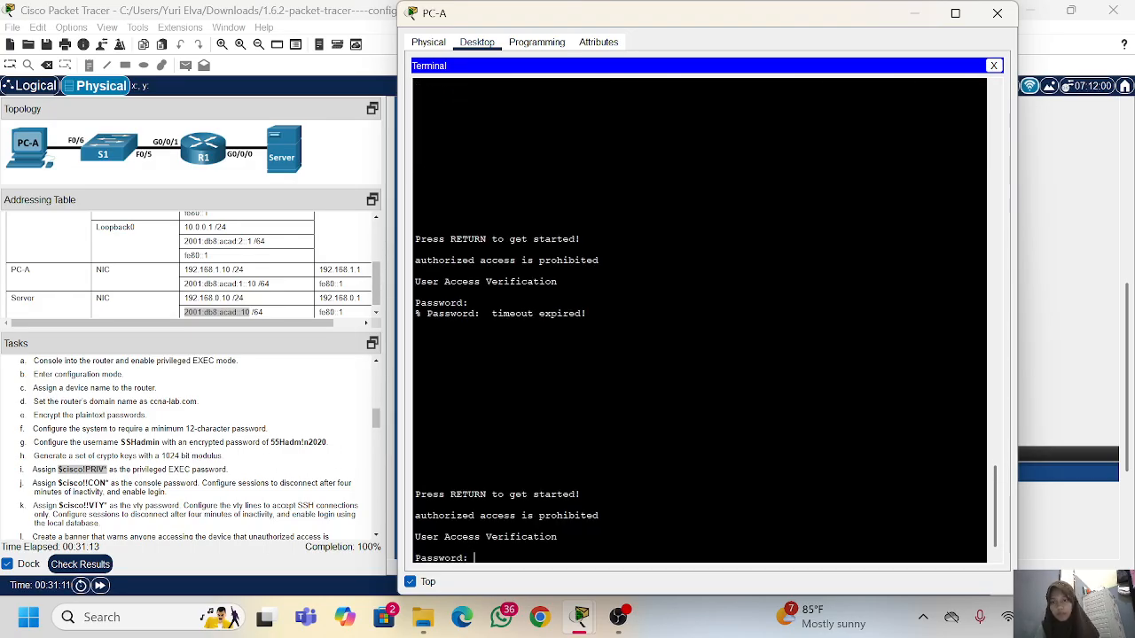
{"action": "left_click_drag", "start_coordinate": [326, 442], "coordinate": [269, 441]}
{"action": "right_click", "coordinate": [275, 441]}
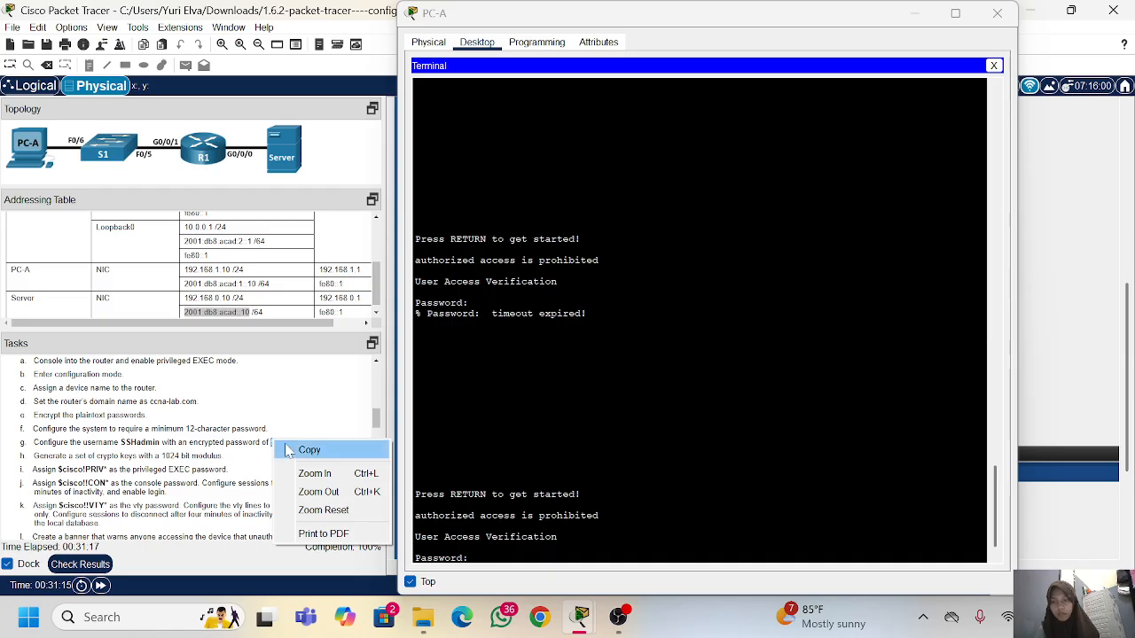
{"action": "left_click", "coordinate": [309, 450]}
{"action": "right_click", "coordinate": [551, 462]}
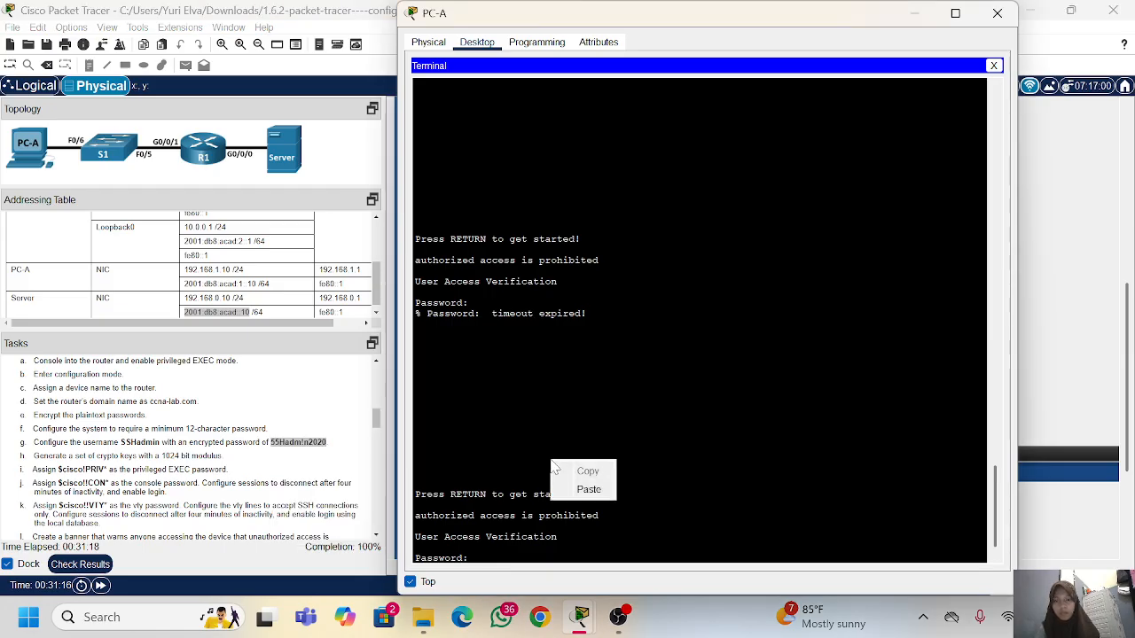
{"action": "left_click", "coordinate": [587, 490]}
{"action": "key", "text": "Return"}
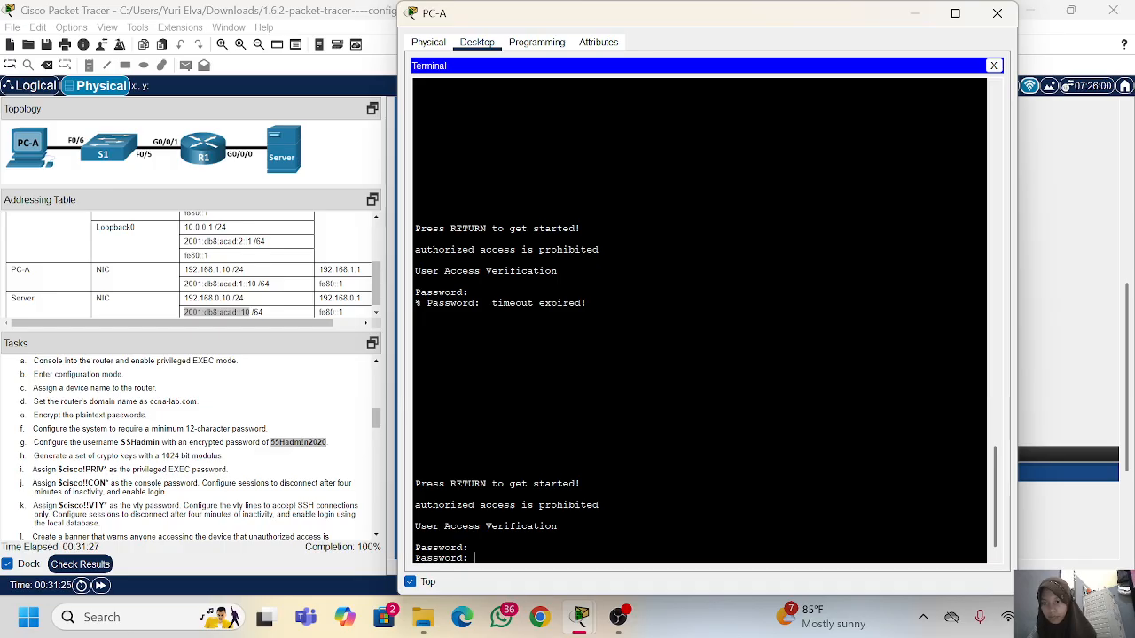
Step: Copy the privileged EXEC password from the tasks once more and try it at the current console password prompt
{"action": "left_click_drag", "start_coordinate": [104, 470], "coordinate": [58, 469]}
{"action": "right_click", "coordinate": [58, 470]}
{"action": "left_click", "coordinate": [89, 486]}
{"action": "right_click", "coordinate": [520, 534]}
{"action": "left_click", "coordinate": [549, 559]}
{"action": "key", "text": "Return"}
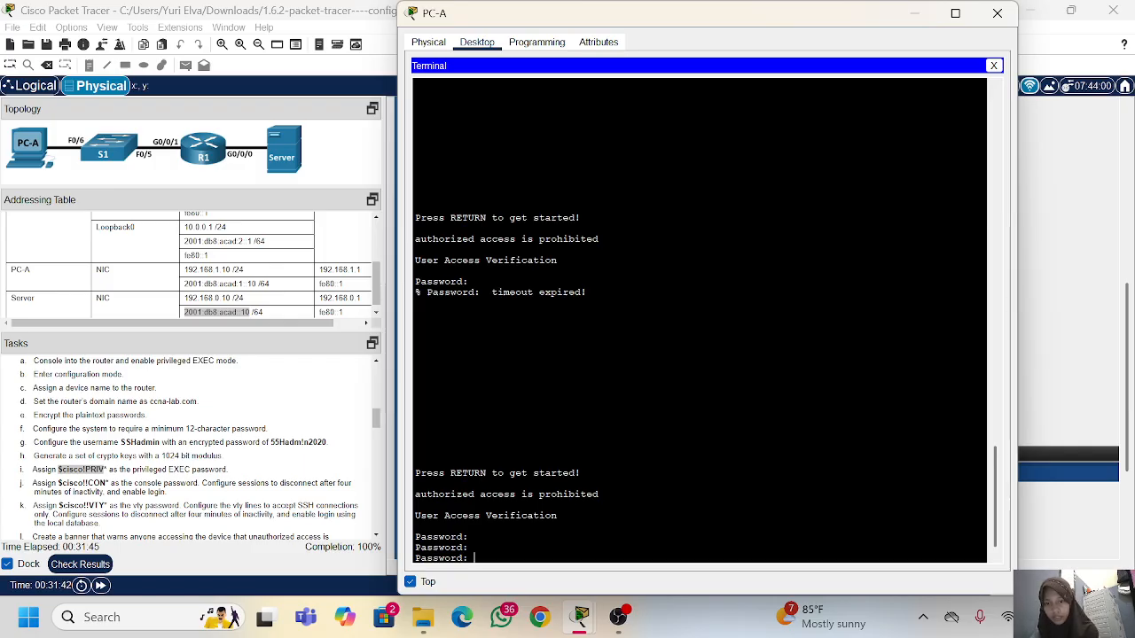
Step: Restart the R1 console login prompt and look through the task instructions for the passwords assigned to the router
{"action": "key", "text": "Return"}
{"action": "key", "text": "Return"}
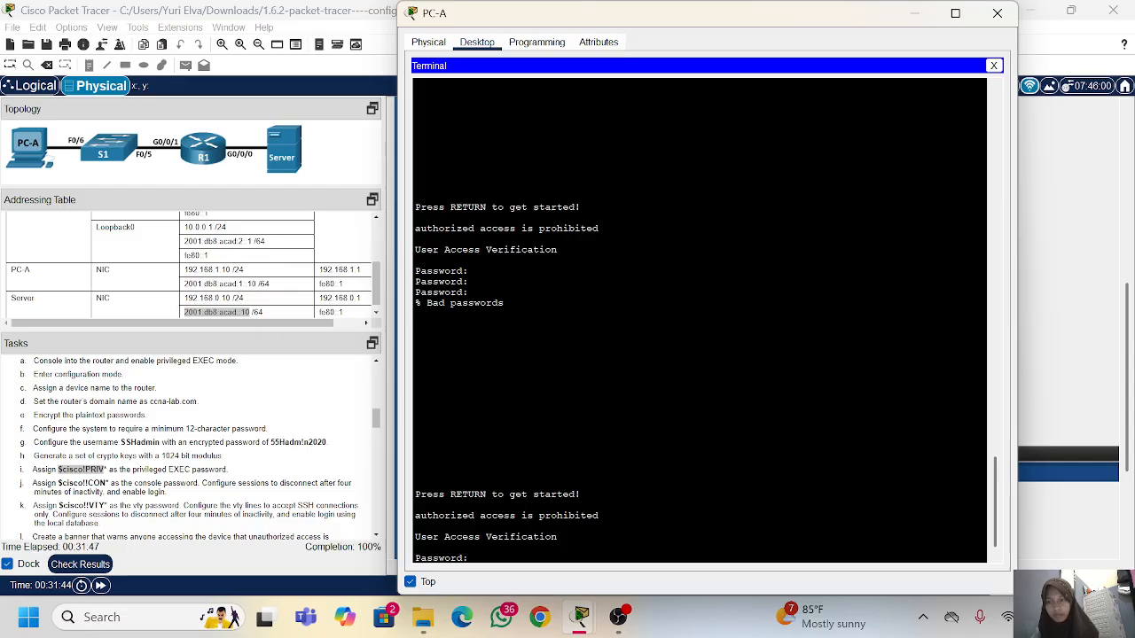
{"action": "scroll", "coordinate": [200, 448], "scroll_direction": "down", "scroll_amount": 3}
{"action": "scroll", "coordinate": [201, 448], "scroll_direction": "down", "scroll_amount": 8}
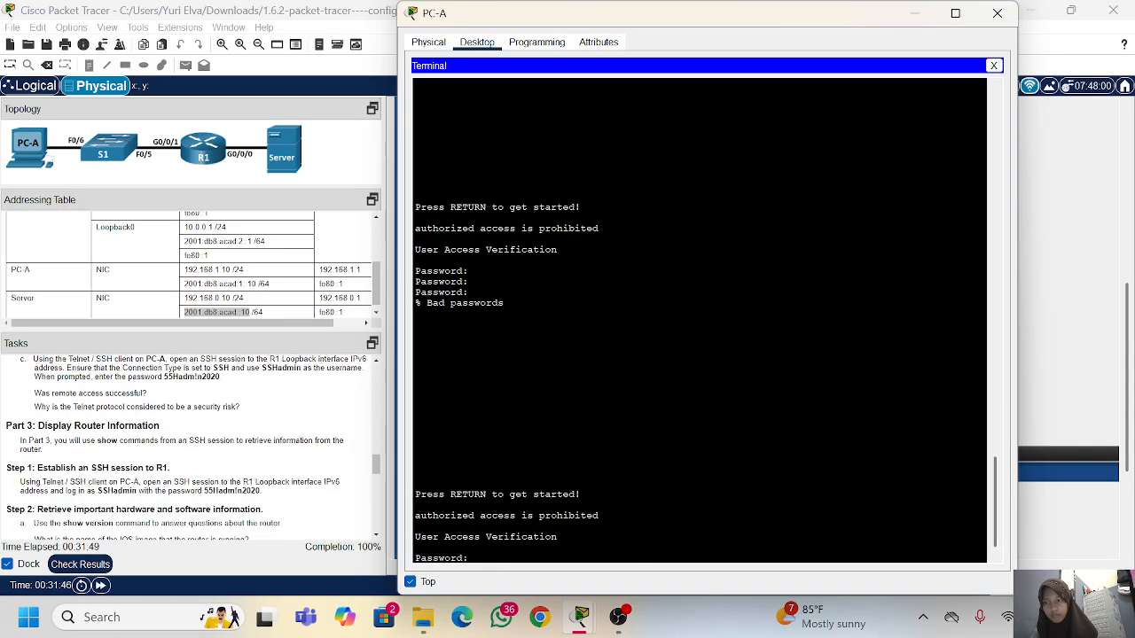
{"action": "scroll", "coordinate": [200, 448], "scroll_direction": "down", "scroll_amount": 10}
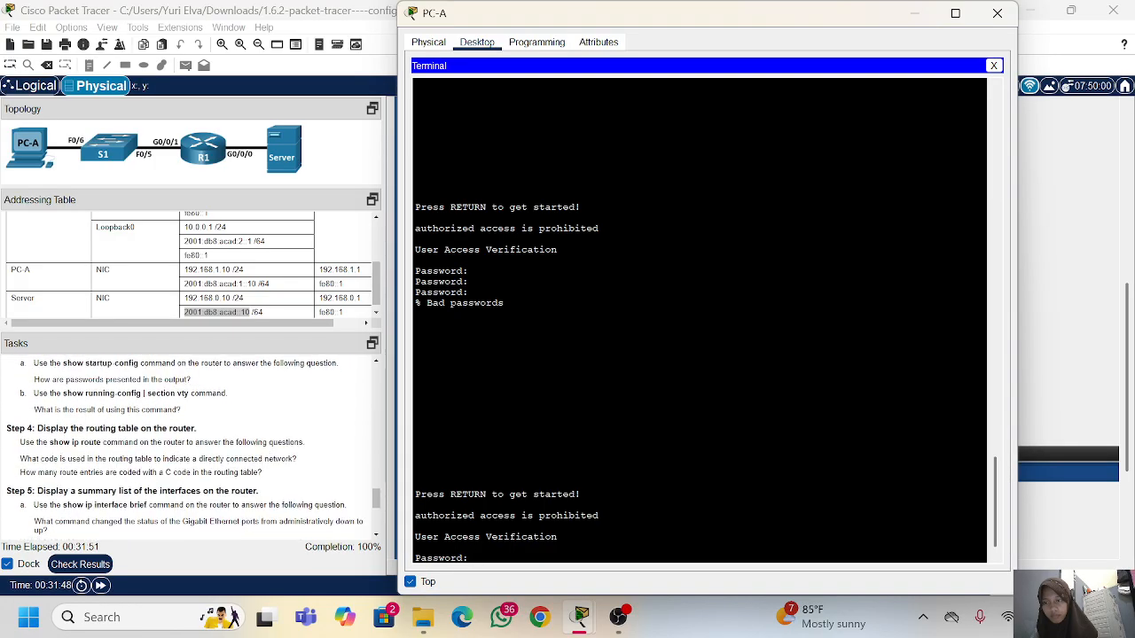
{"action": "scroll", "coordinate": [200, 448], "scroll_direction": "up", "scroll_amount": 20}
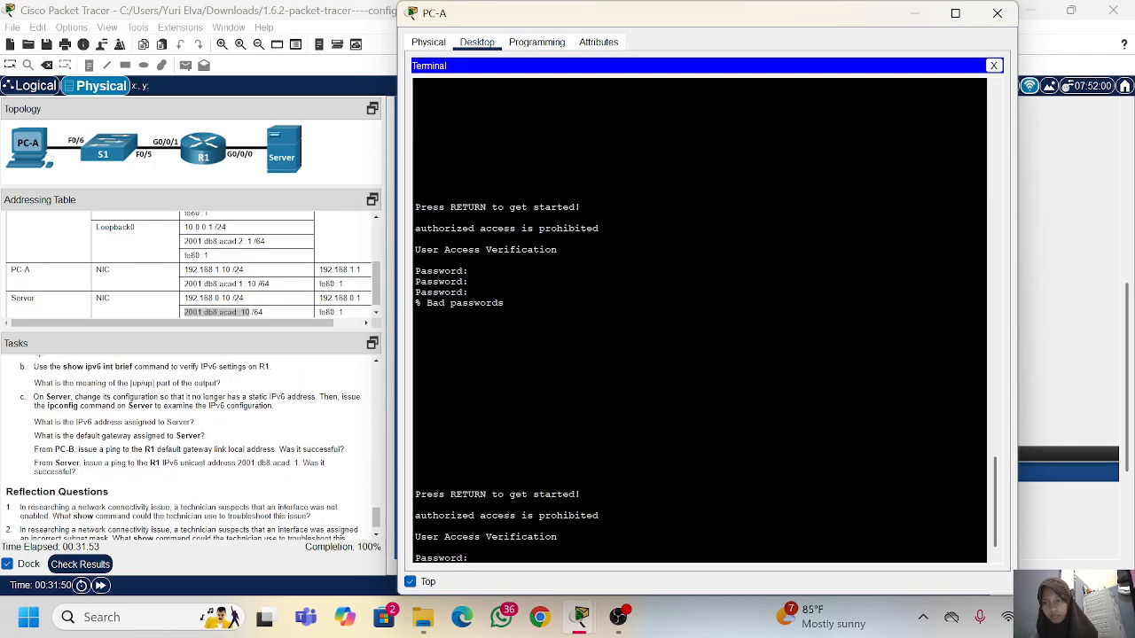
{"action": "scroll", "coordinate": [201, 447], "scroll_direction": "up", "scroll_amount": 3}
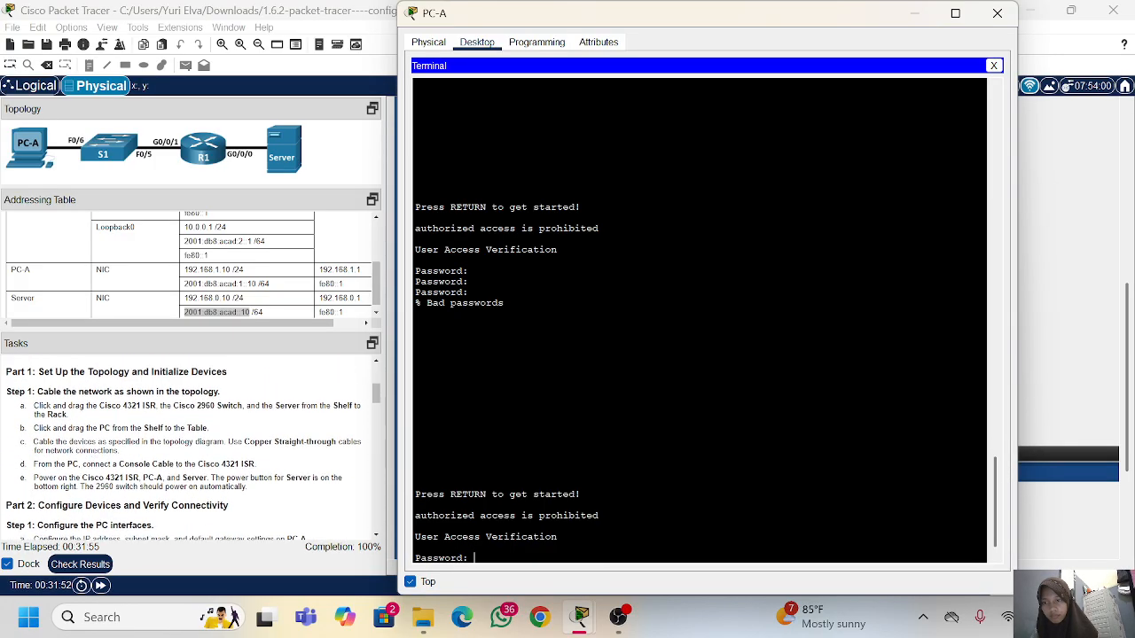
{"action": "scroll", "coordinate": [190, 443], "scroll_direction": "up", "scroll_amount": 3}
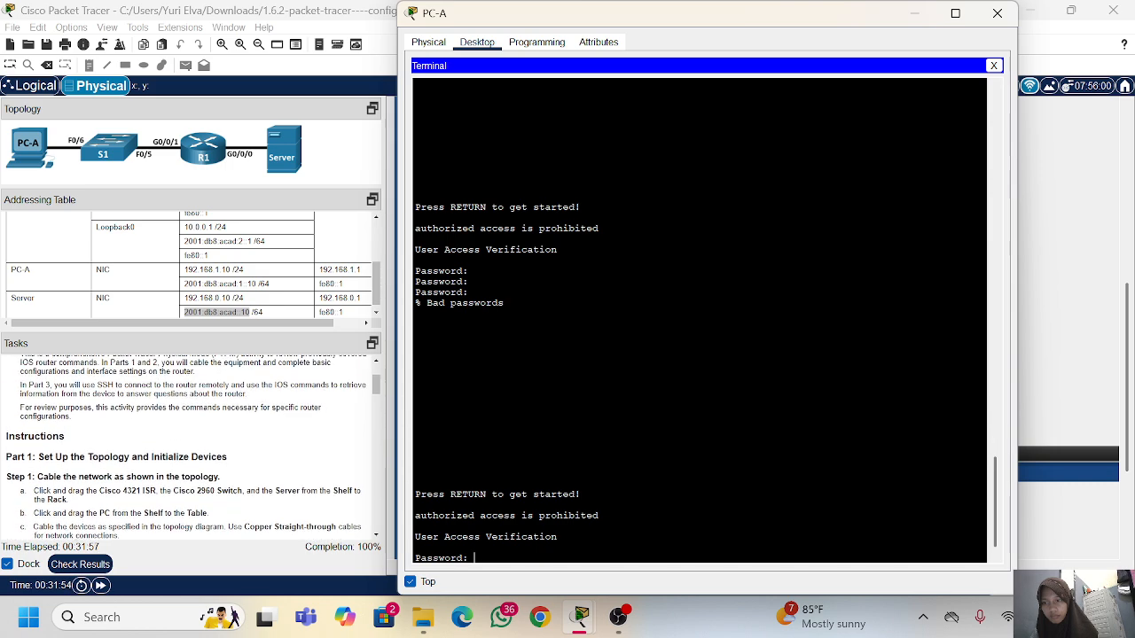
{"action": "scroll", "coordinate": [190, 443], "scroll_direction": "down", "scroll_amount": 20}
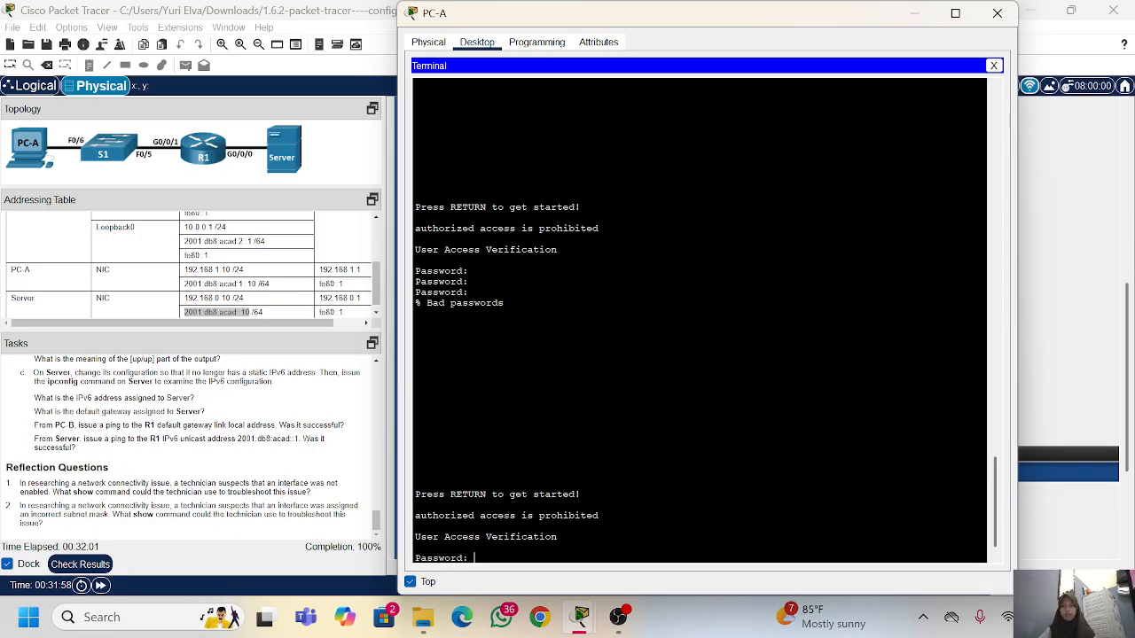
{"action": "scroll", "coordinate": [191, 443], "scroll_direction": "up", "scroll_amount": 5}
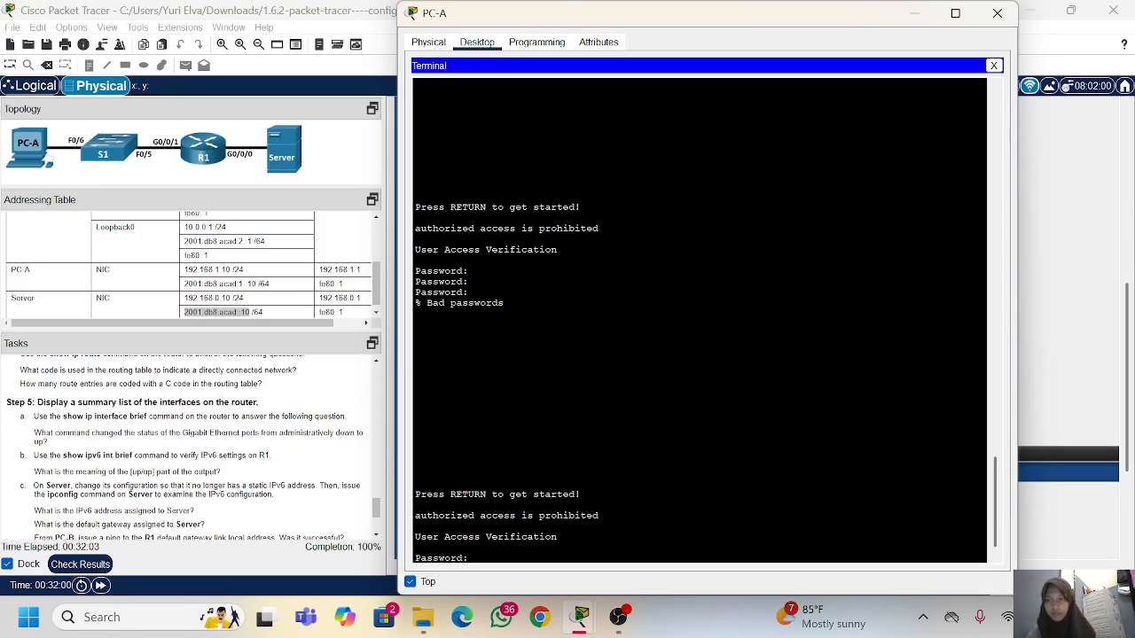
{"action": "scroll", "coordinate": [190, 443], "scroll_direction": "up", "scroll_amount": 3}
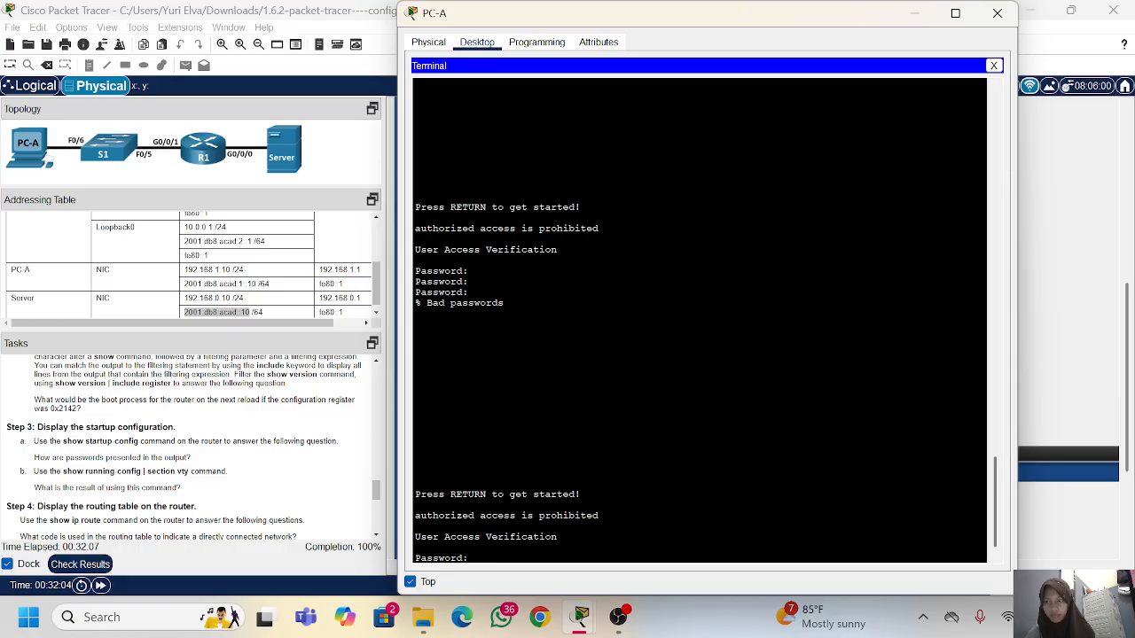
{"action": "scroll", "coordinate": [191, 443], "scroll_direction": "up", "scroll_amount": 5}
{"action": "scroll", "coordinate": [191, 443], "scroll_direction": "up", "scroll_amount": 5}
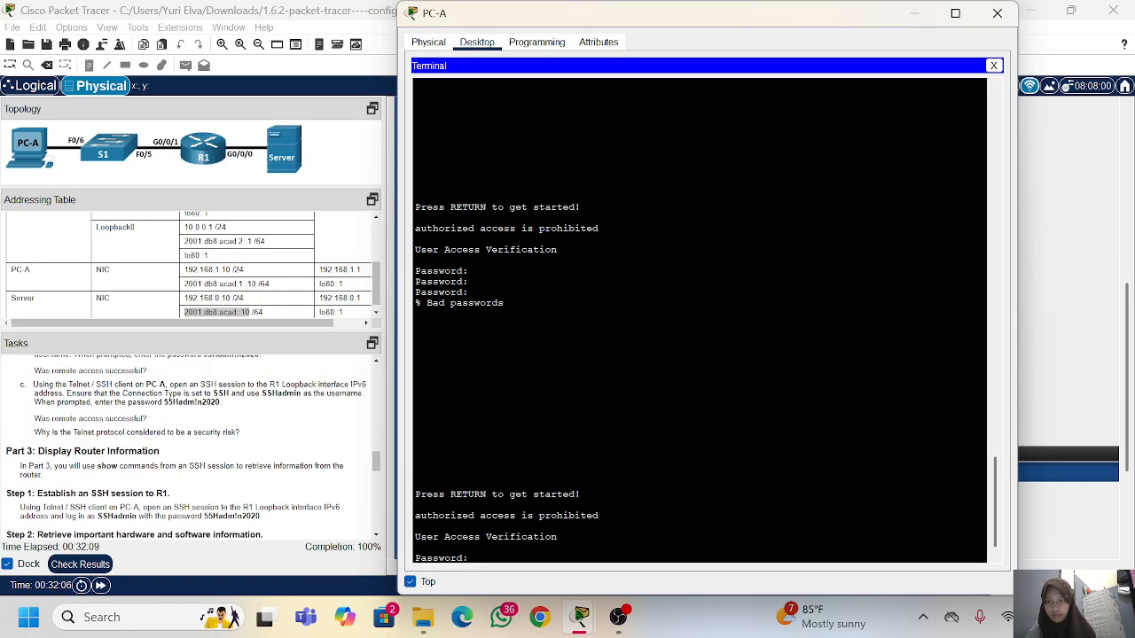
{"action": "scroll", "coordinate": [191, 443], "scroll_direction": "up", "scroll_amount": 5}
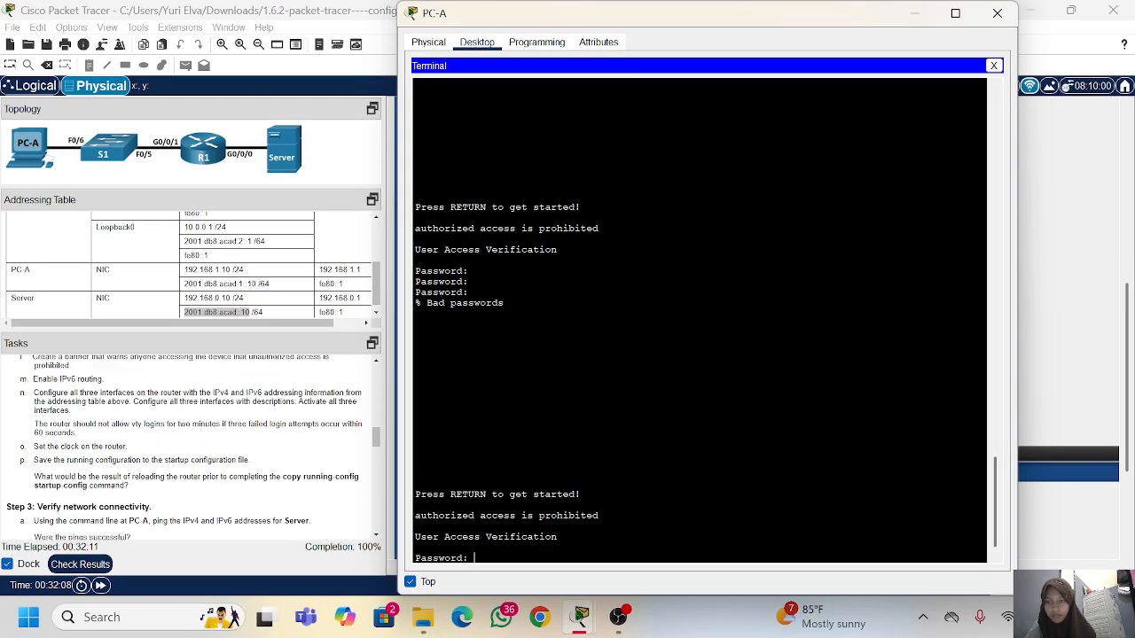
{"action": "scroll", "coordinate": [191, 443], "scroll_direction": "up", "scroll_amount": 1}
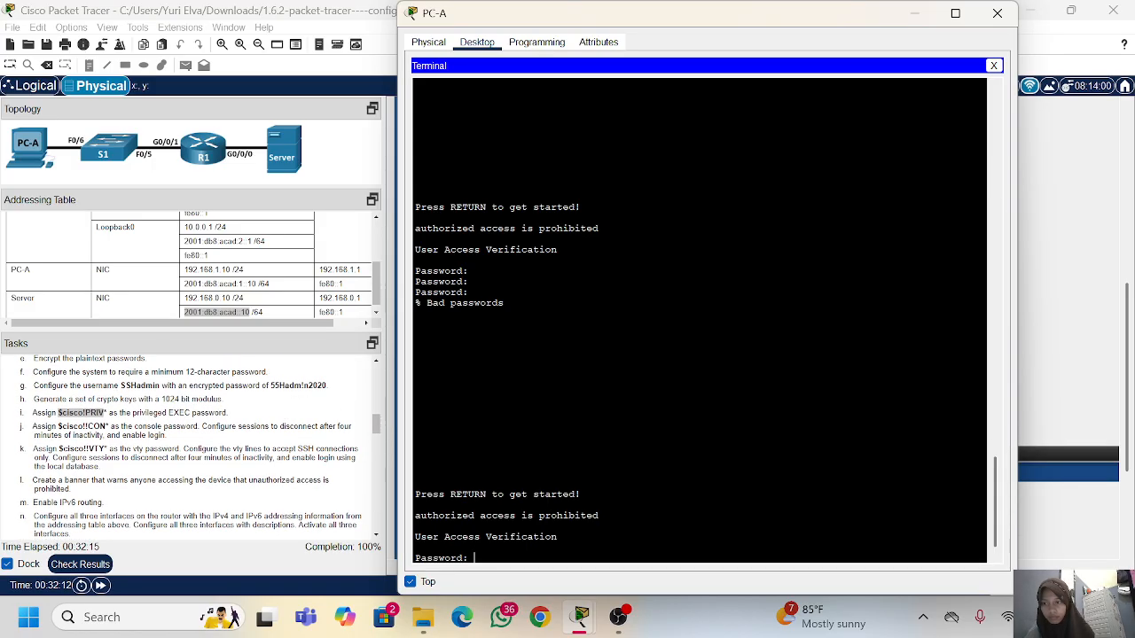
Step: Copy the vty password from the tasks, restart the R1 console login, and try that password
{"action": "left_click_drag", "start_coordinate": [107, 449], "coordinate": [58, 450]}
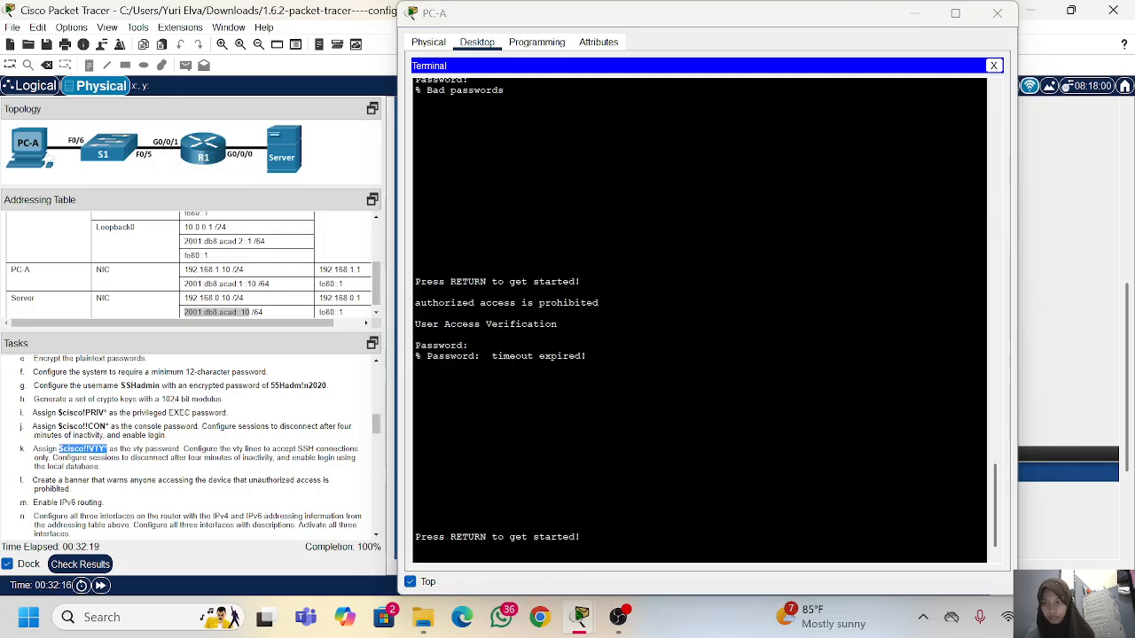
{"action": "right_click", "coordinate": [58, 450]}
{"action": "left_click", "coordinate": [97, 461]}
{"action": "left_click", "coordinate": [414, 441]}
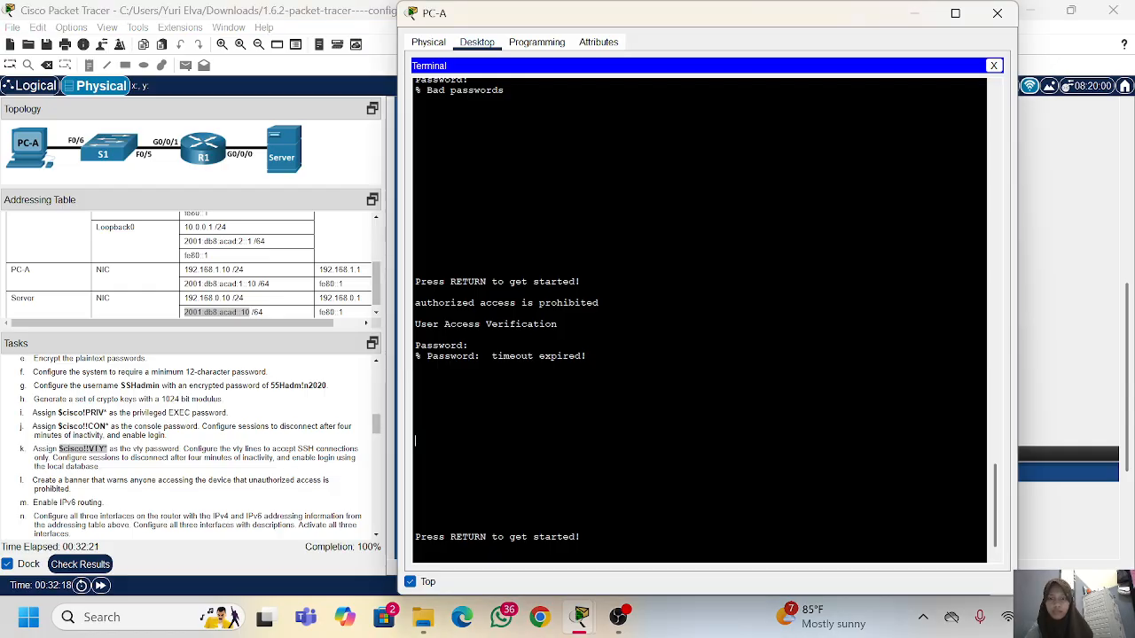
{"action": "key", "text": "Return"}
{"action": "right_click", "coordinate": [533, 437]}
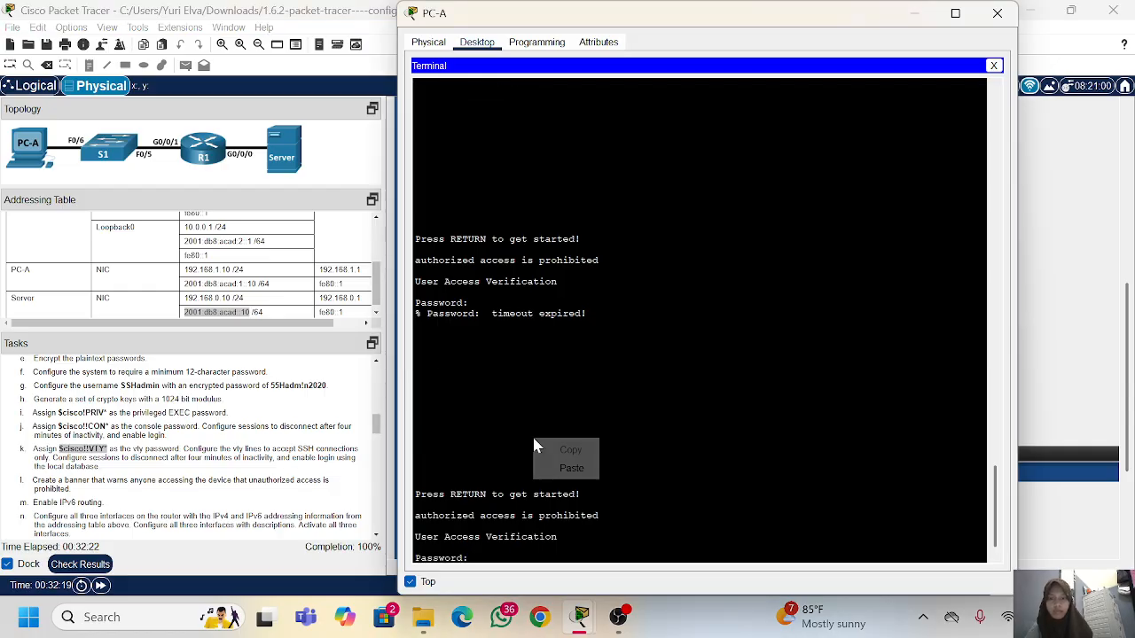
{"action": "left_click", "coordinate": [571, 468]}
{"action": "key", "text": "Return"}
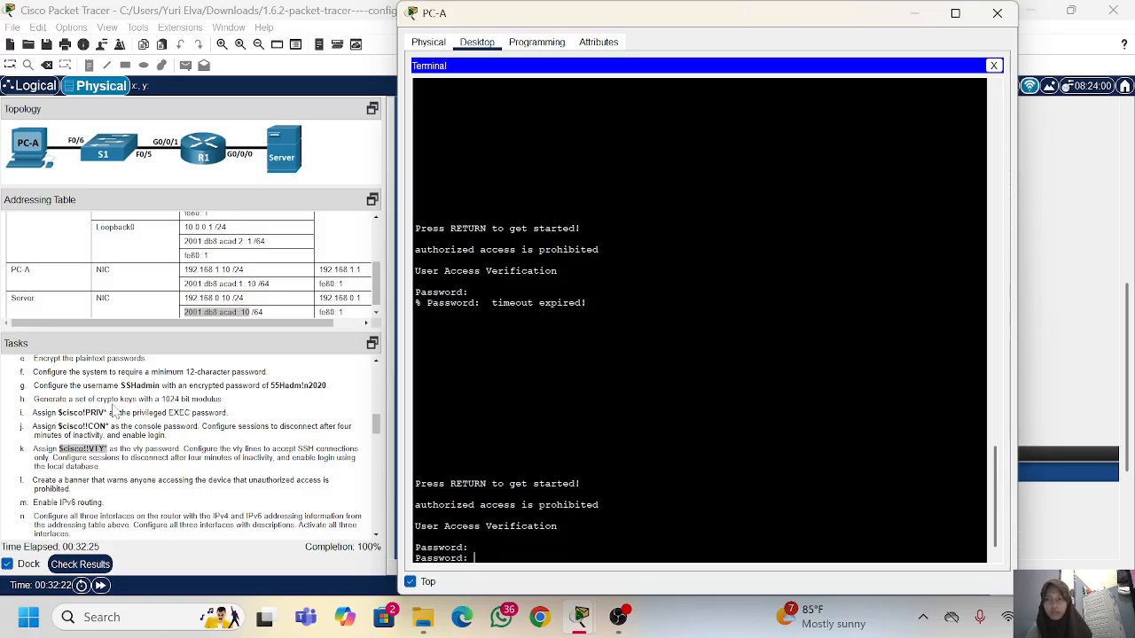
Step: Copy the privileged EXEC password from task step i and try it at the console password prompt
{"action": "left_click_drag", "start_coordinate": [107, 413], "coordinate": [58, 413]}
{"action": "right_click", "coordinate": [59, 412]}
{"action": "left_click", "coordinate": [84, 423]}
{"action": "right_click", "coordinate": [552, 419]}
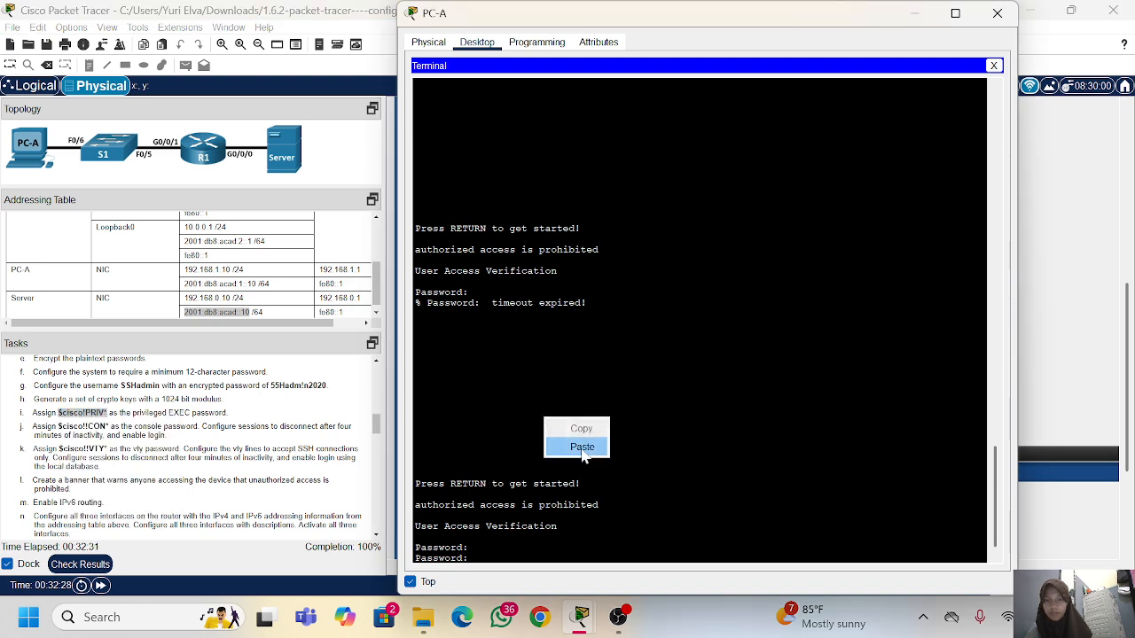
{"action": "left_click", "coordinate": [577, 446]}
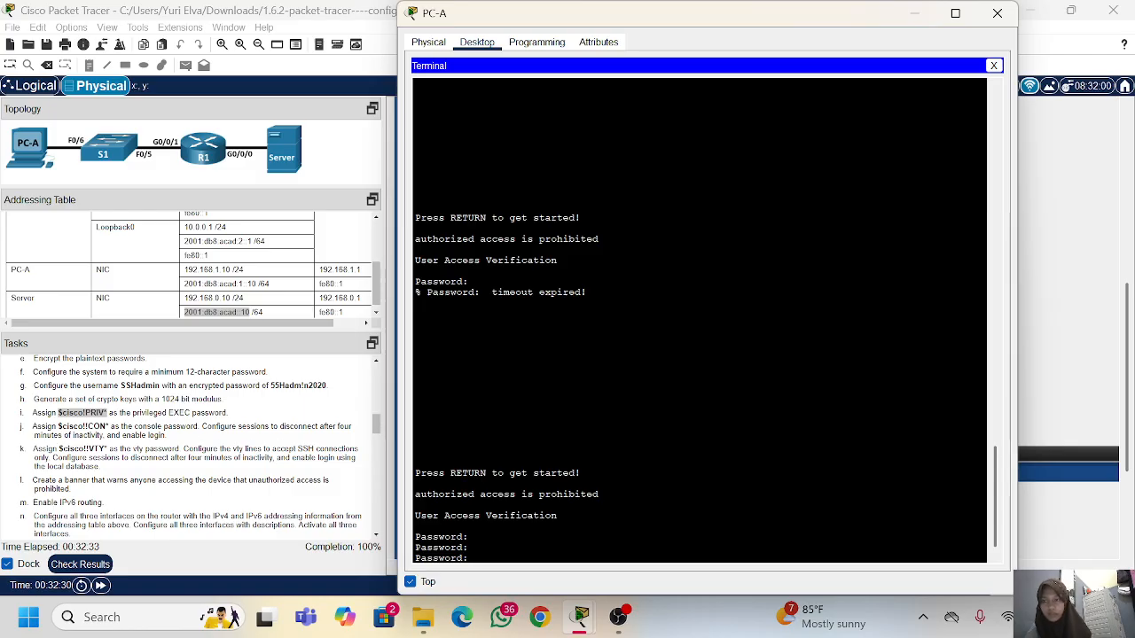
Step: Log in to the R1 console with the console password copied from task step j
{"action": "left_click_drag", "start_coordinate": [109, 426], "coordinate": [60, 426]}
{"action": "right_click", "coordinate": [78, 428]}
{"action": "left_click", "coordinate": [89, 433]}
{"action": "right_click", "coordinate": [461, 467]}
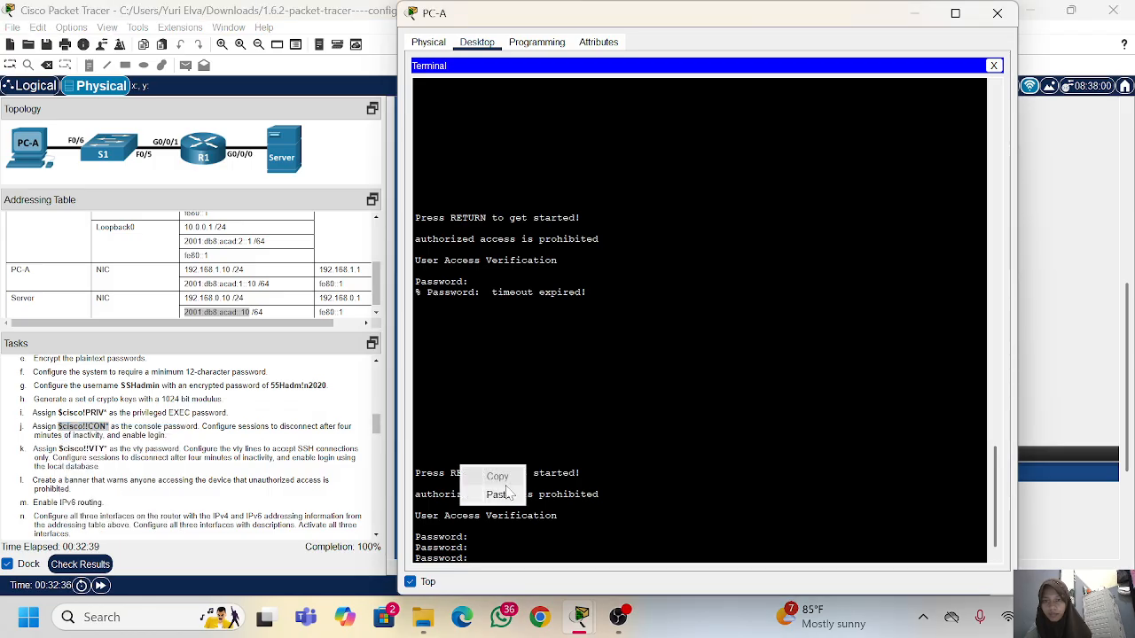
{"action": "left_click", "coordinate": [499, 494]}
{"action": "key", "text": "Return"}
Step: Enter privileged EXEC mode on R1 with ena, using the privileged EXEC password copied from the tasks
{"action": "type", "text": "ena"}
{"action": "key", "text": "Return"}
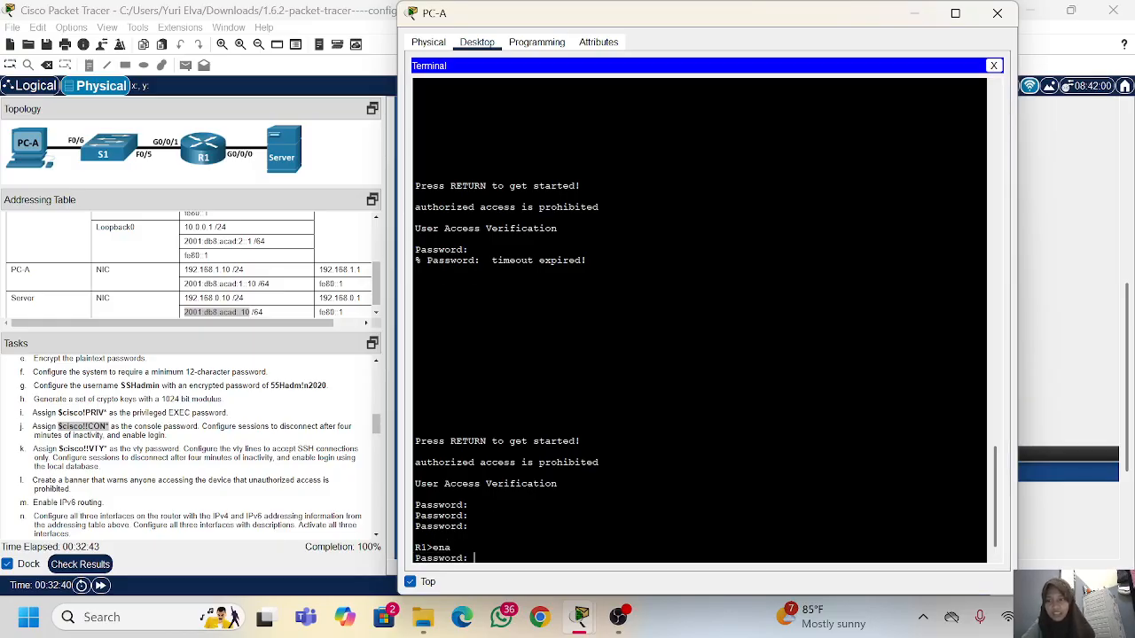
{"action": "left_click_drag", "start_coordinate": [108, 413], "coordinate": [57, 413]}
{"action": "right_click", "coordinate": [59, 413]}
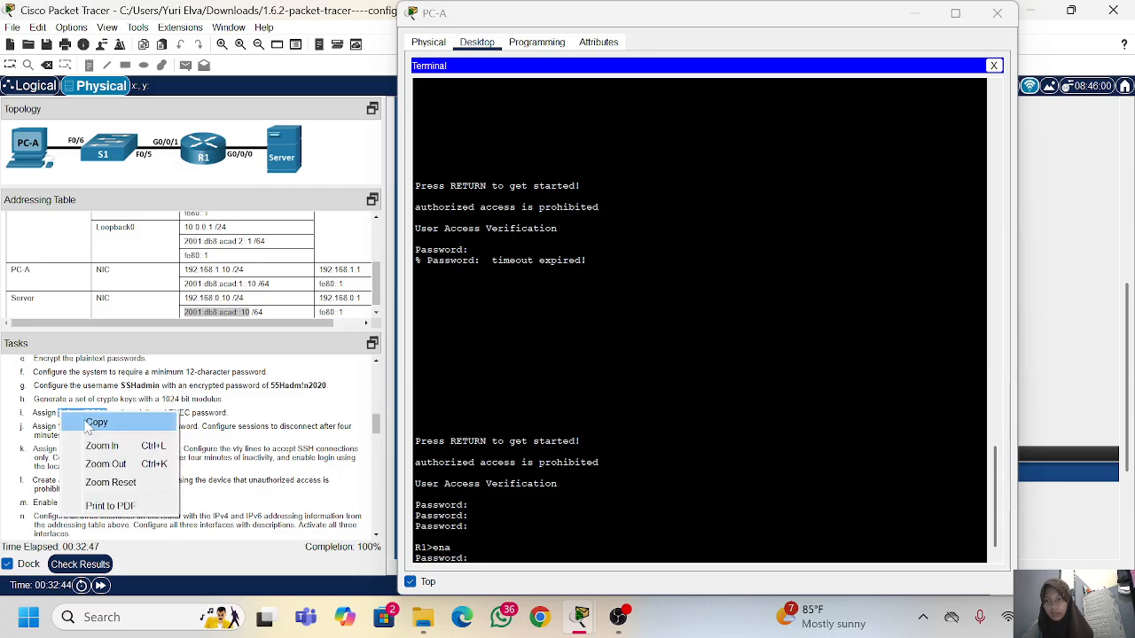
{"action": "left_click", "coordinate": [89, 423]}
{"action": "left_click", "coordinate": [546, 478]}
{"action": "key", "text": "Return"}
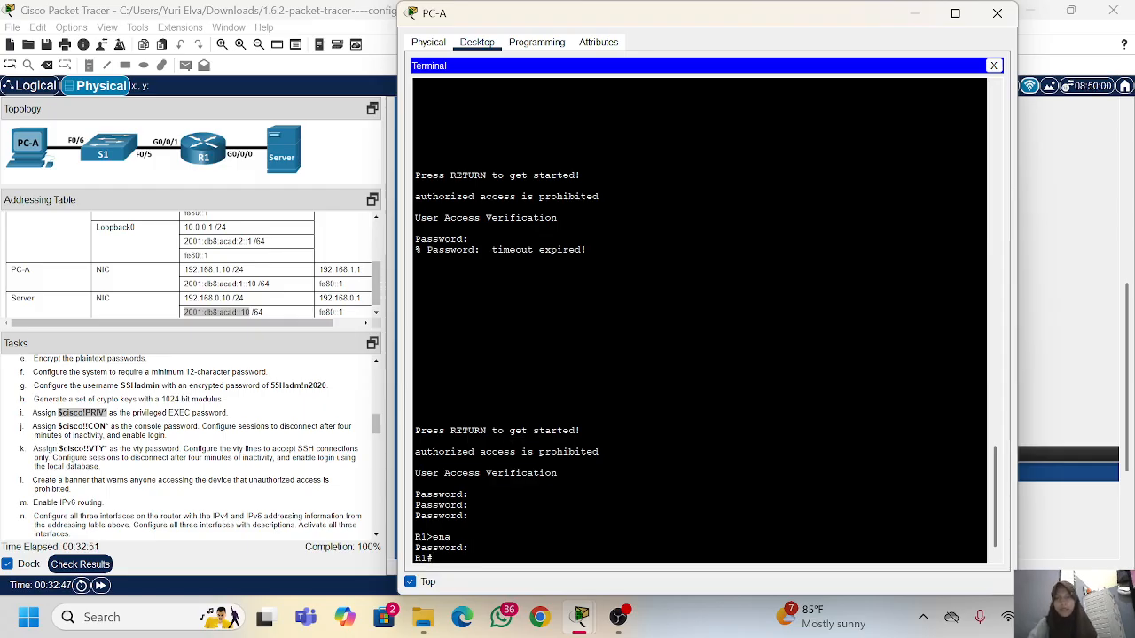
Step: Run show version on R1 as asked in Part 3 Step 2 and page through its complete output
{"action": "scroll", "coordinate": [154, 426], "scroll_direction": "down", "scroll_amount": 10}
{"action": "scroll", "coordinate": [155, 426], "scroll_direction": "down", "scroll_amount": 3}
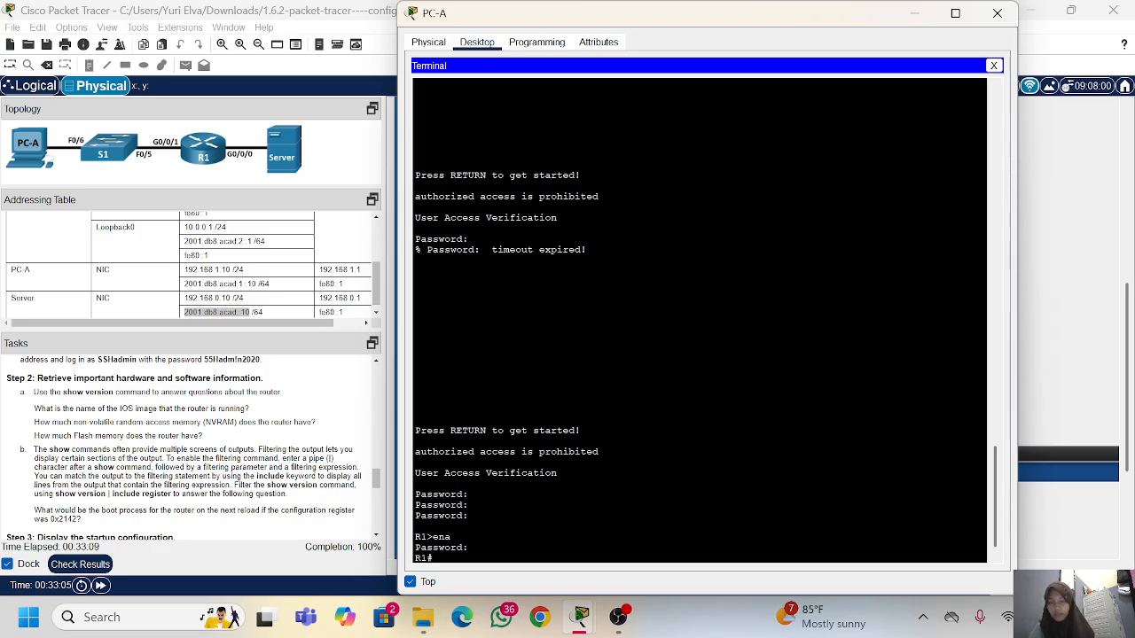
{"action": "type", "text": "show"}
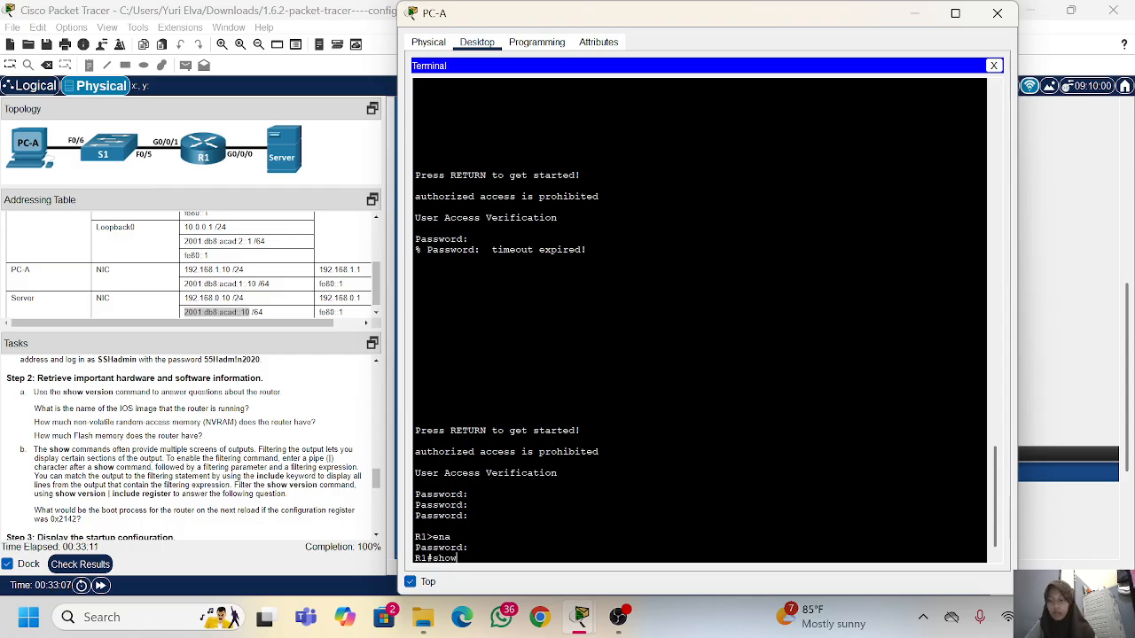
{"action": "type", "text": " version"}
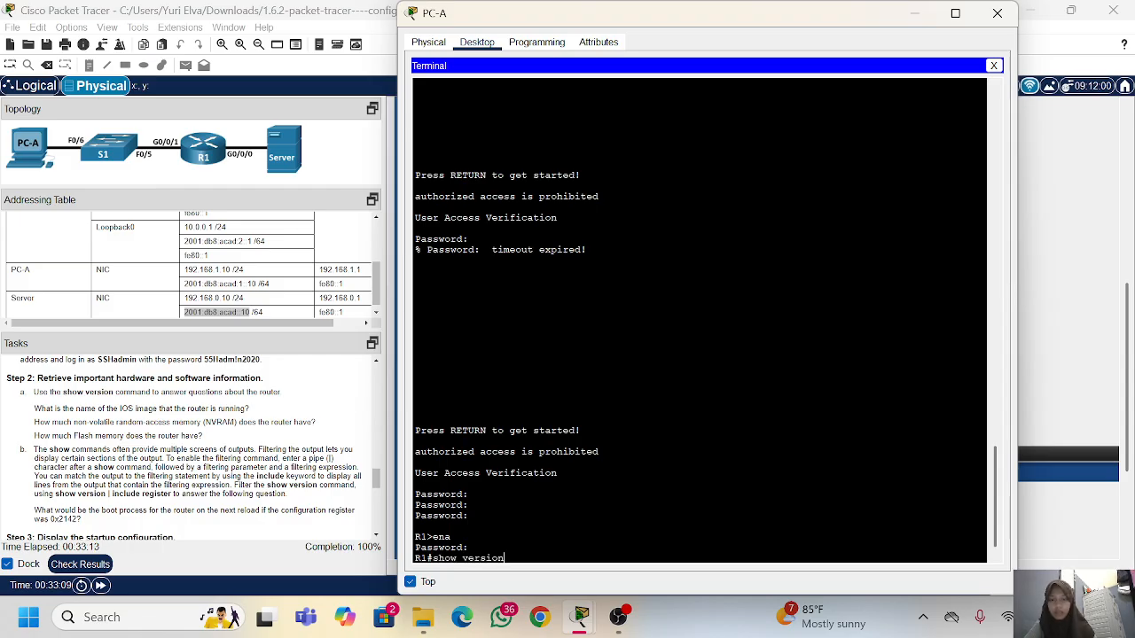
{"action": "key", "text": "Return"}
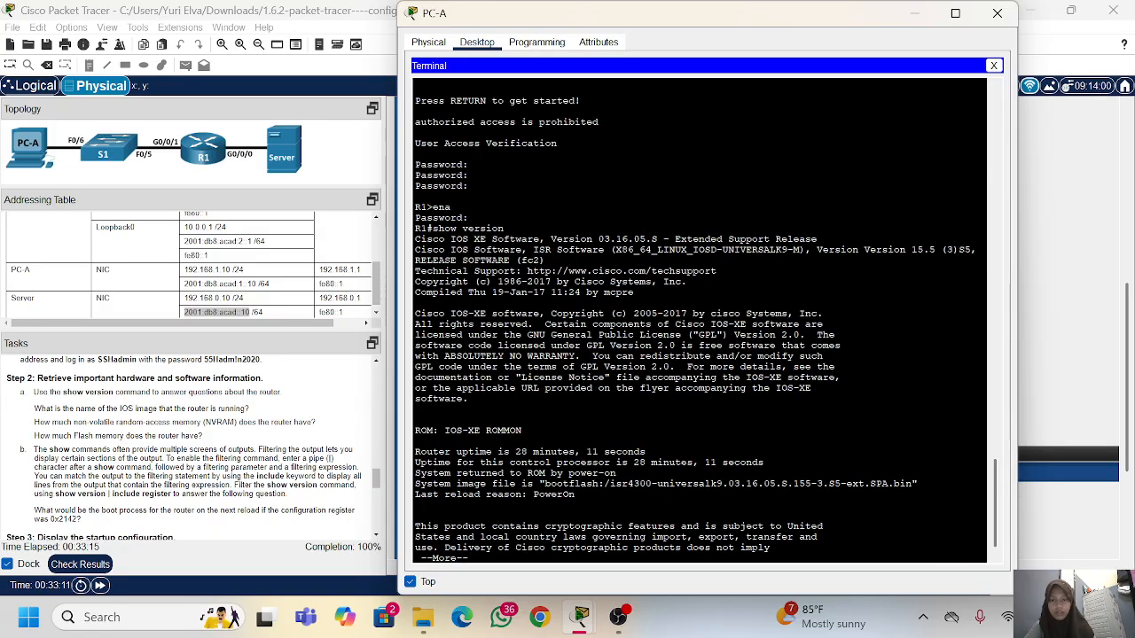
{"action": "key", "text": "space"}
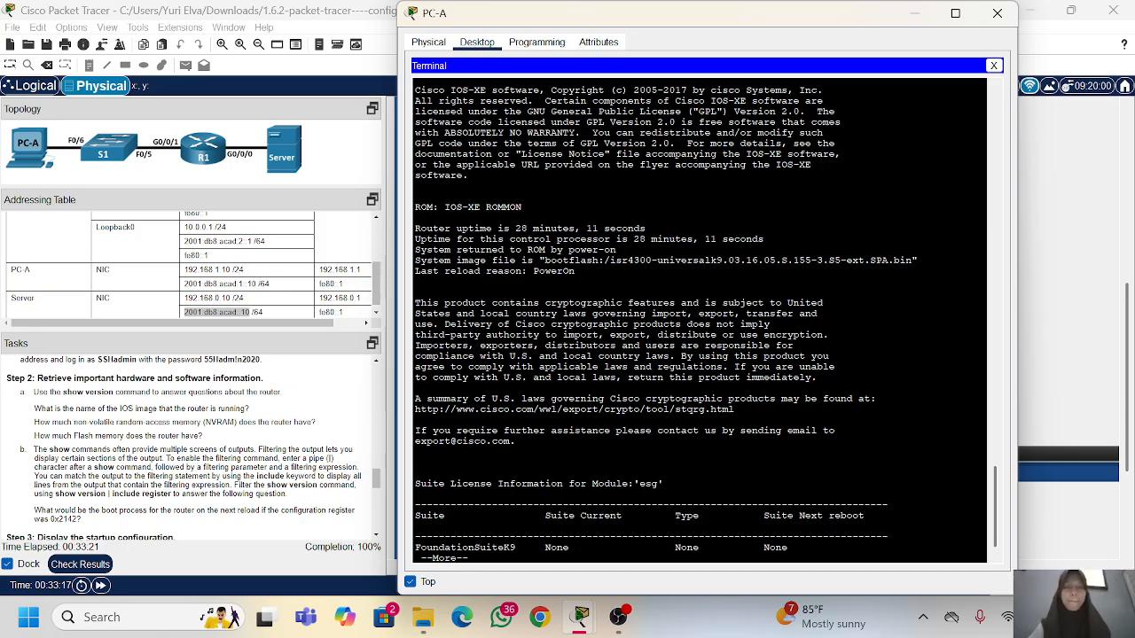
{"action": "key", "text": "space"}
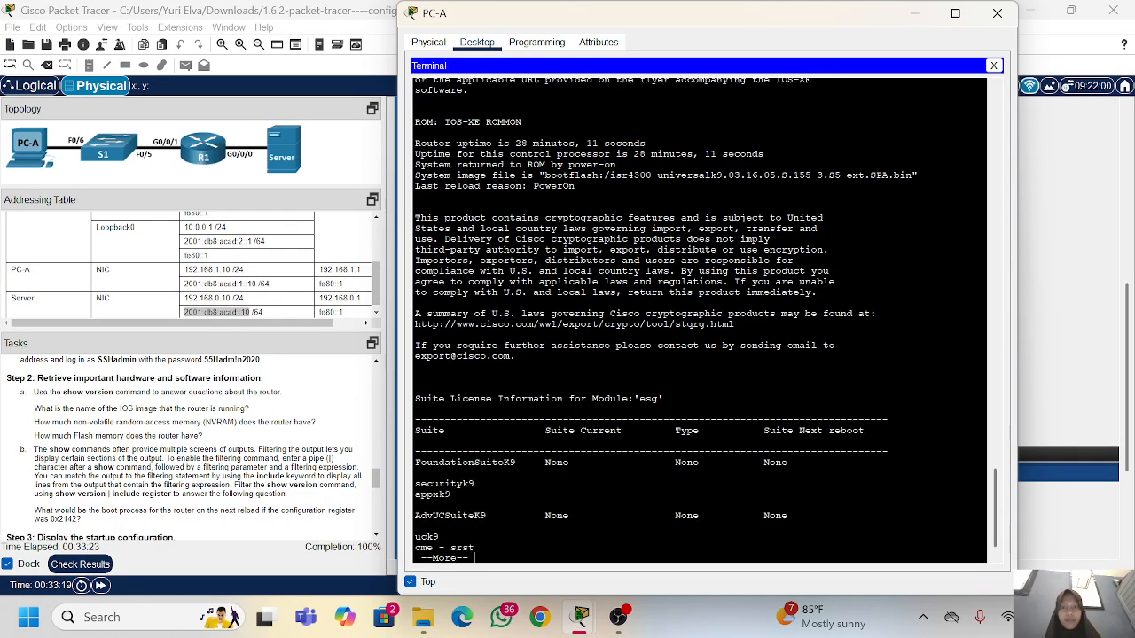
{"action": "key", "text": "space"}
{"action": "key", "text": "Return"}
{"action": "key", "text": "Return"}
{"action": "key", "text": "Return"}
{"action": "key", "text": "Return"}
{"action": "key", "text": "Return"}
{"action": "key", "text": "Return"}
{"action": "key", "text": "Return"}
{"action": "key", "text": "Return"}
{"action": "key", "text": "Return"}
{"action": "key", "text": "Return"}
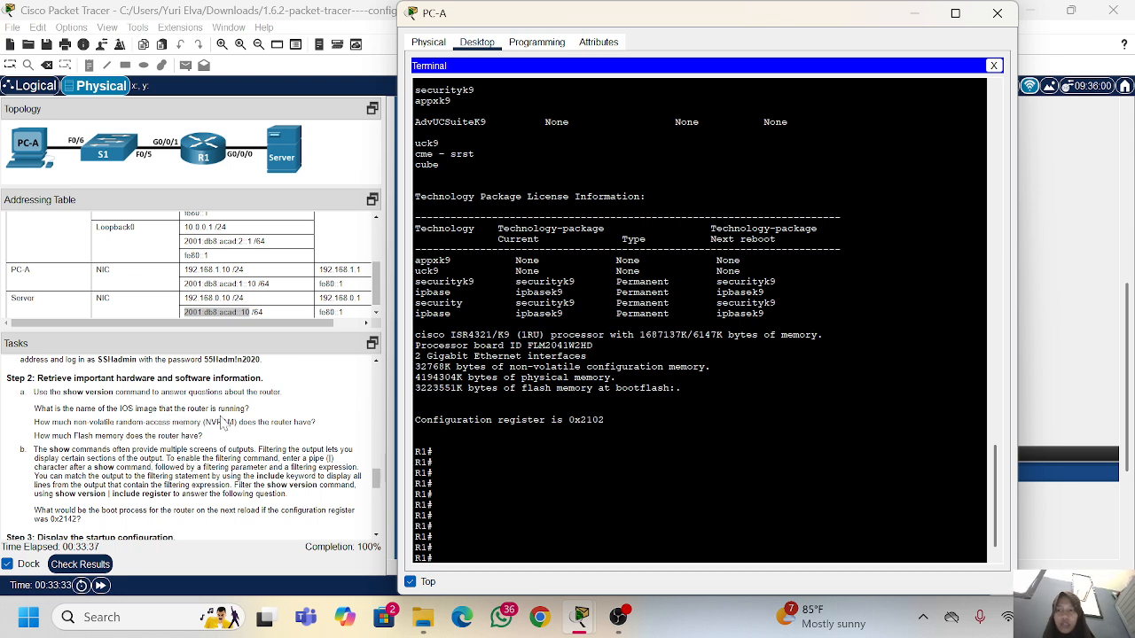
Step: Examine the show version output for the IOS image name and the NVRAM and flash memory sizes
{"action": "scroll", "coordinate": [699, 319], "scroll_direction": "up", "scroll_amount": 6}
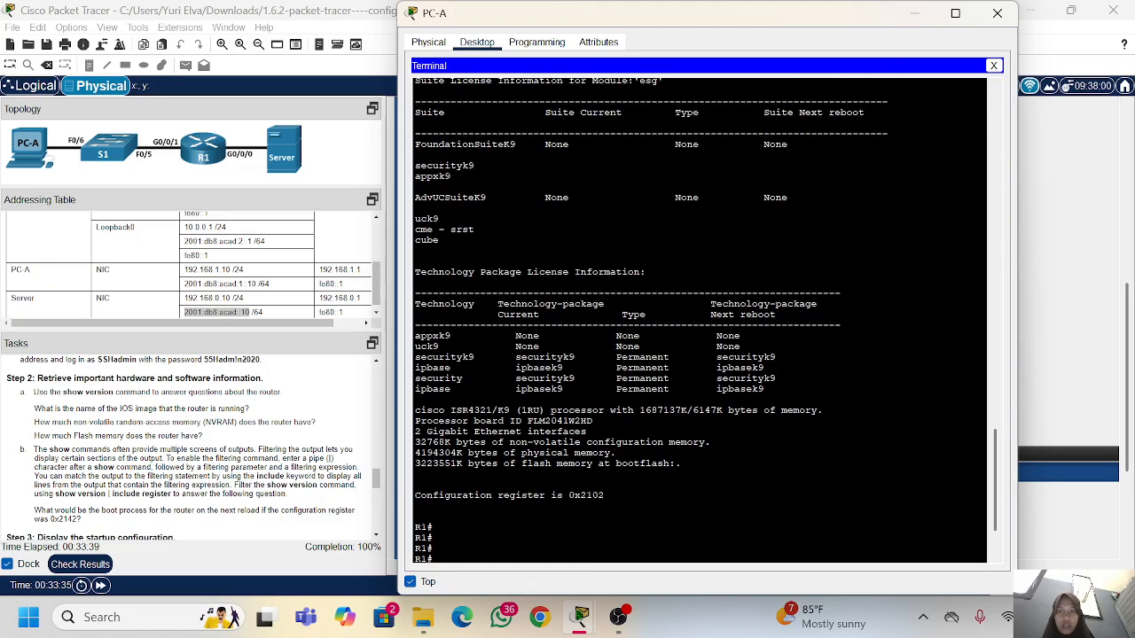
{"action": "scroll", "coordinate": [698, 319], "scroll_direction": "up", "scroll_amount": 3}
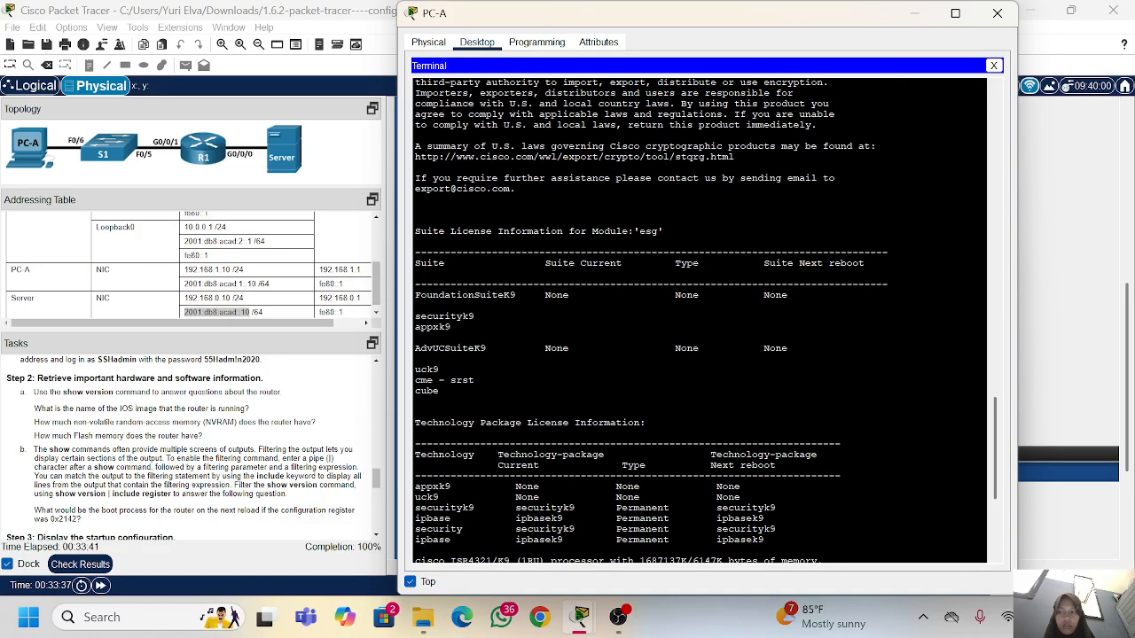
{"action": "scroll", "coordinate": [698, 319], "scroll_direction": "up", "scroll_amount": 2}
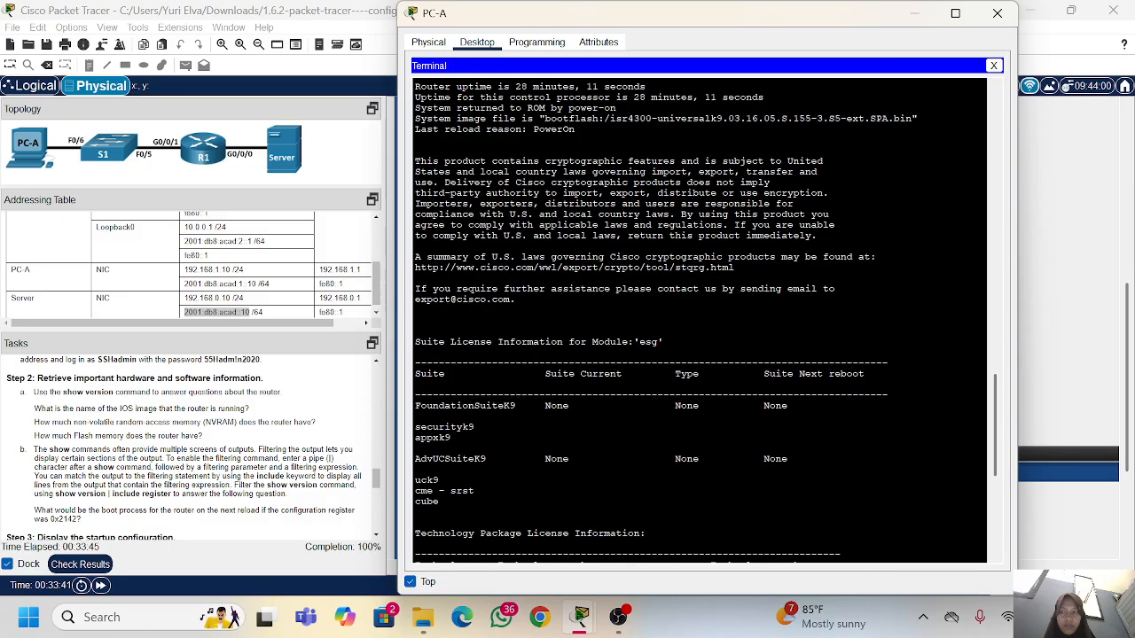
{"action": "scroll", "coordinate": [699, 319], "scroll_direction": "up", "scroll_amount": 2}
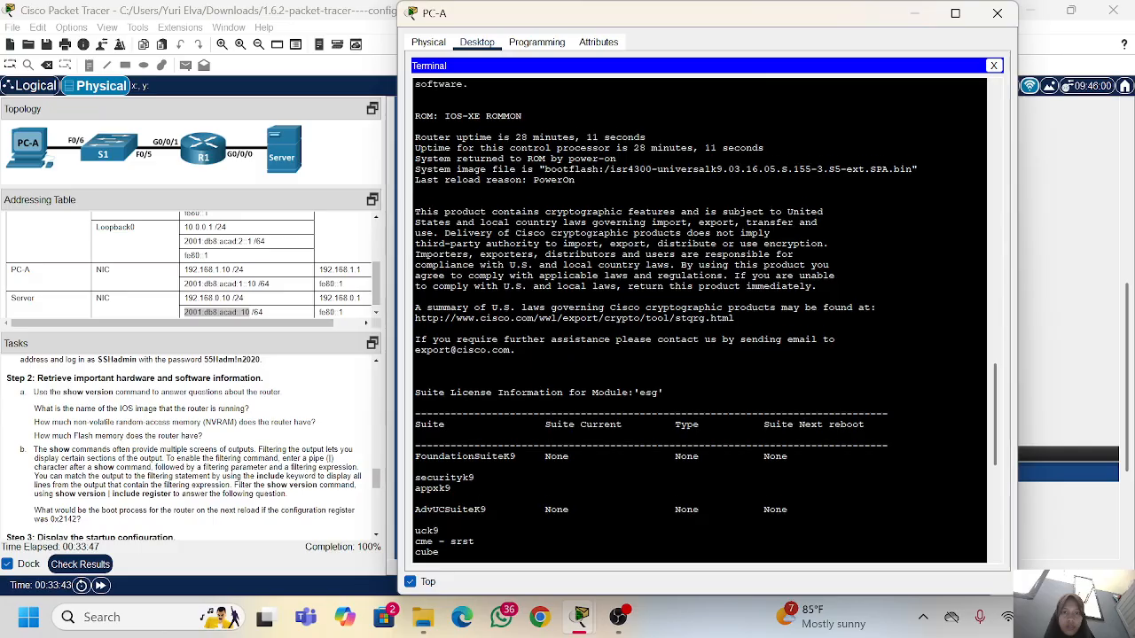
{"action": "scroll", "coordinate": [699, 320], "scroll_direction": "up", "scroll_amount": 8}
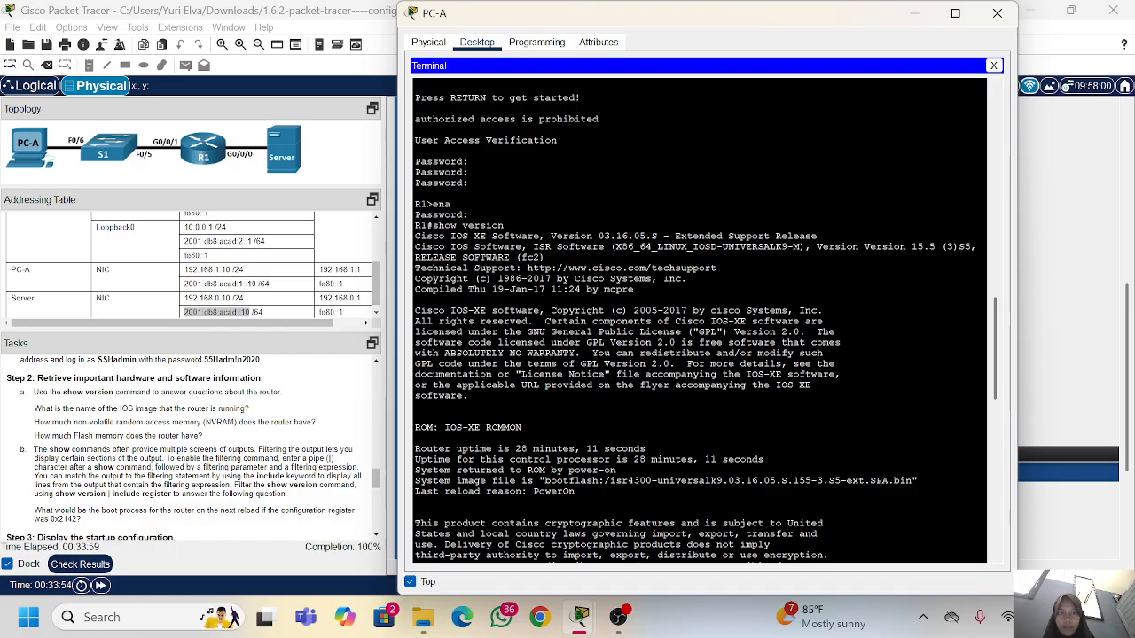
{"action": "scroll", "coordinate": [699, 319], "scroll_direction": "down", "scroll_amount": 15}
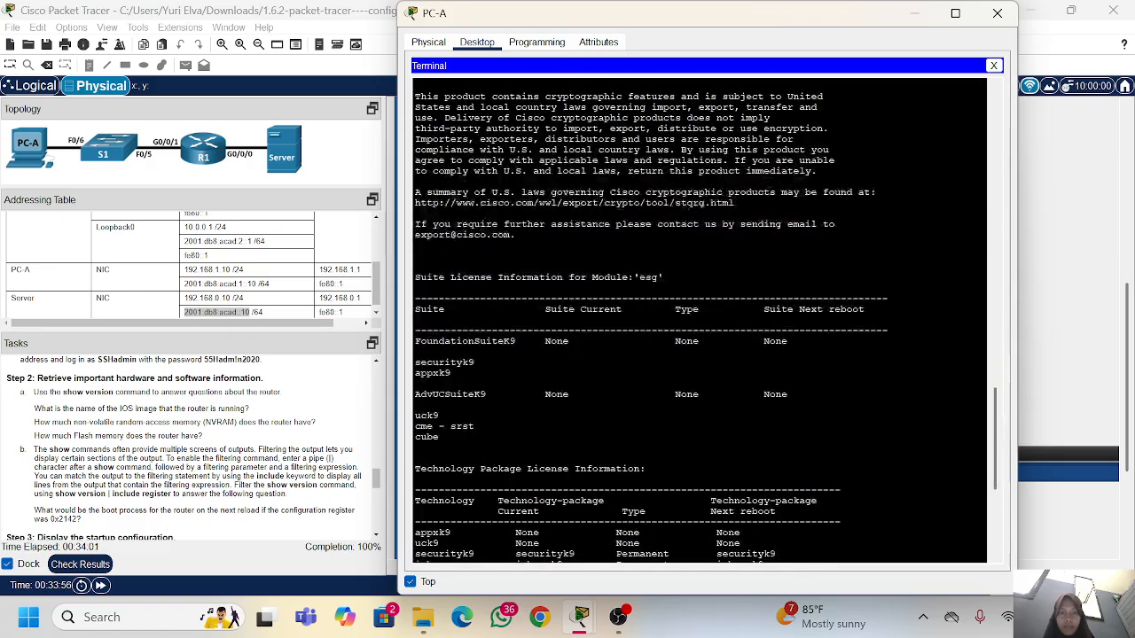
Step: Locate the system image file line in the show version output and highlight it to answer the IOS image question
{"action": "scroll", "coordinate": [699, 319], "scroll_direction": "down", "scroll_amount": 2}
{"action": "scroll", "coordinate": [698, 319], "scroll_direction": "up", "scroll_amount": 6}
{"action": "scroll", "coordinate": [698, 320], "scroll_direction": "up", "scroll_amount": 4}
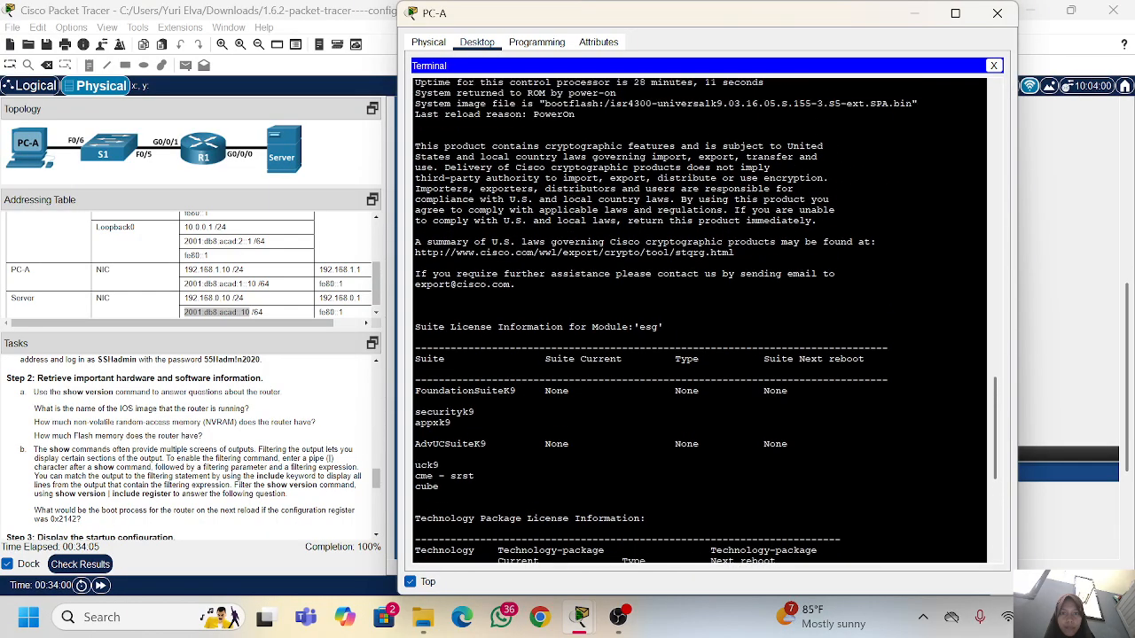
{"action": "scroll", "coordinate": [699, 319], "scroll_direction": "up", "scroll_amount": 2}
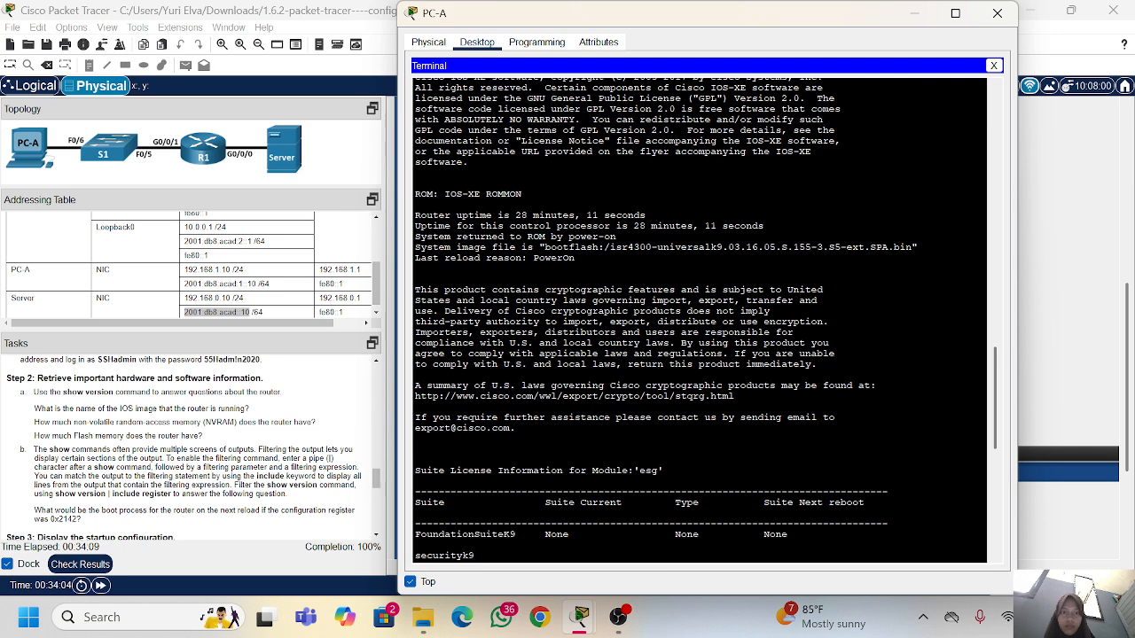
{"action": "left_click_drag", "start_coordinate": [420, 247], "coordinate": [917, 248]}
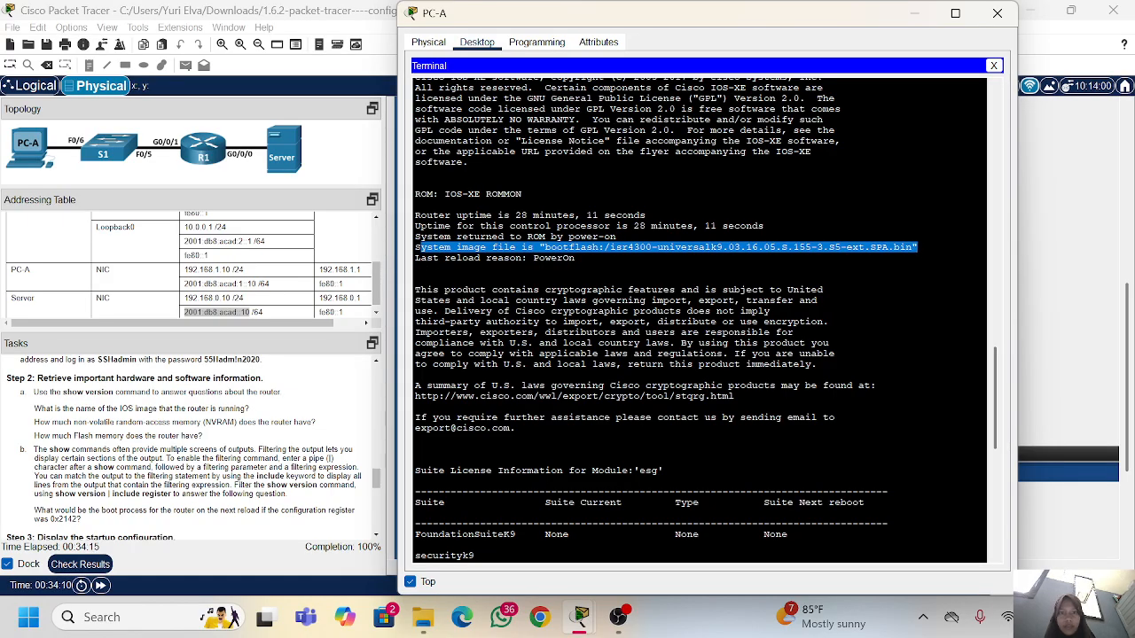
Step: Check the remaining Step 2a questions and look through the show version output for R1's non-volatile and flash memory sizes
{"action": "scroll", "coordinate": [116, 435], "scroll_direction": "down", "scroll_amount": 1}
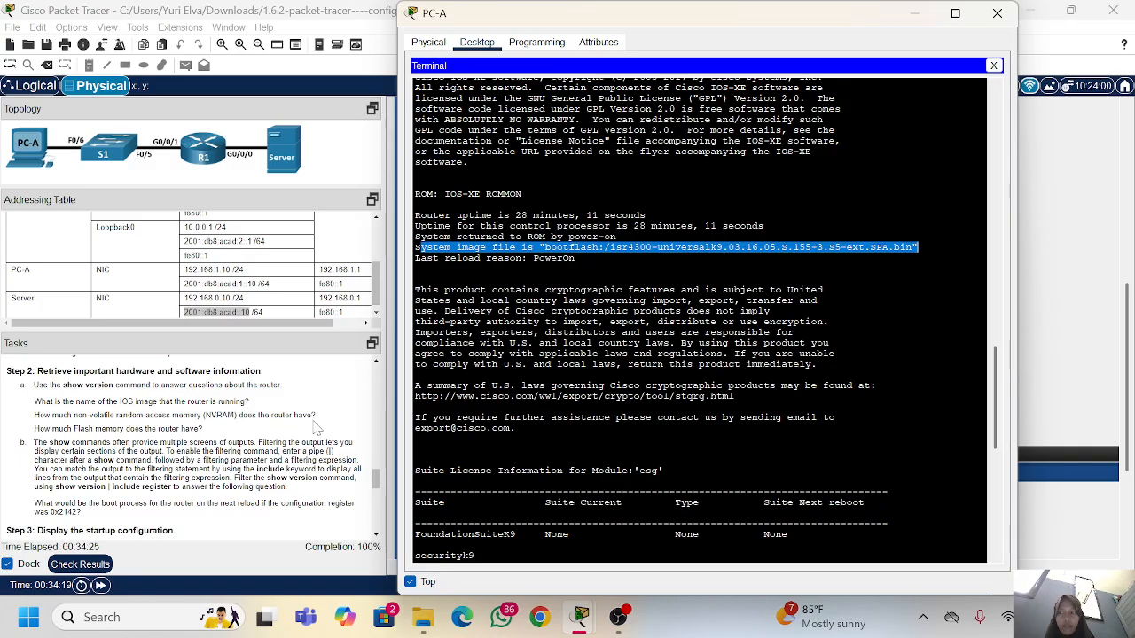
{"action": "scroll", "coordinate": [638, 381], "scroll_direction": "down", "scroll_amount": 1}
{"action": "scroll", "coordinate": [701, 319], "scroll_direction": "up", "scroll_amount": 1}
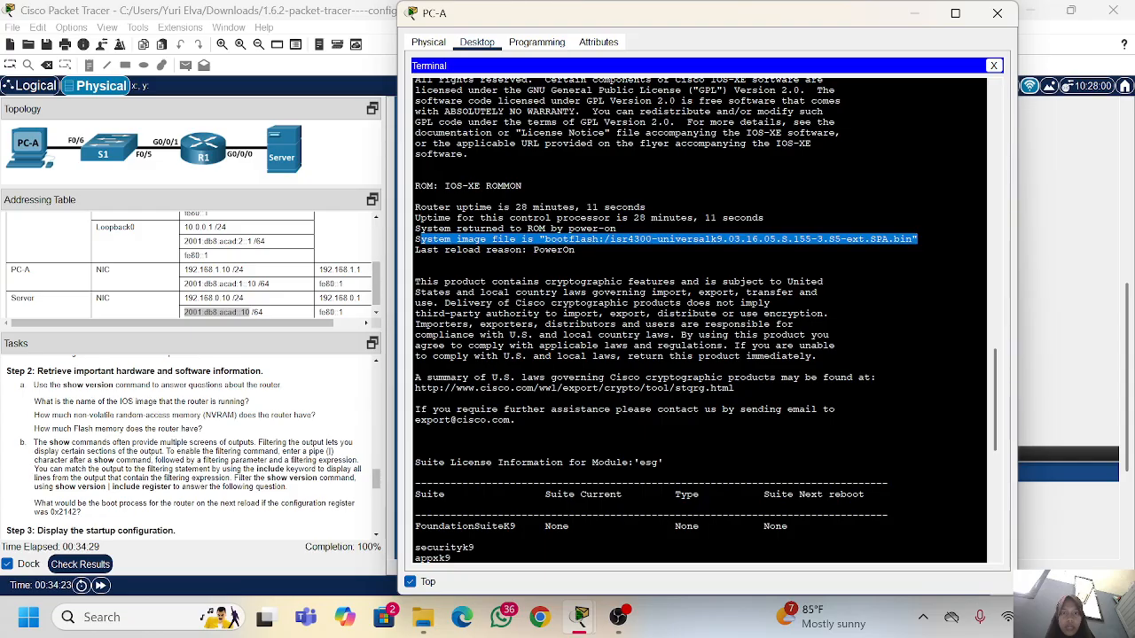
{"action": "scroll", "coordinate": [700, 319], "scroll_direction": "up", "scroll_amount": 3}
{"action": "scroll", "coordinate": [700, 319], "scroll_direction": "down", "scroll_amount": 3}
{"action": "scroll", "coordinate": [700, 320], "scroll_direction": "down", "scroll_amount": 2}
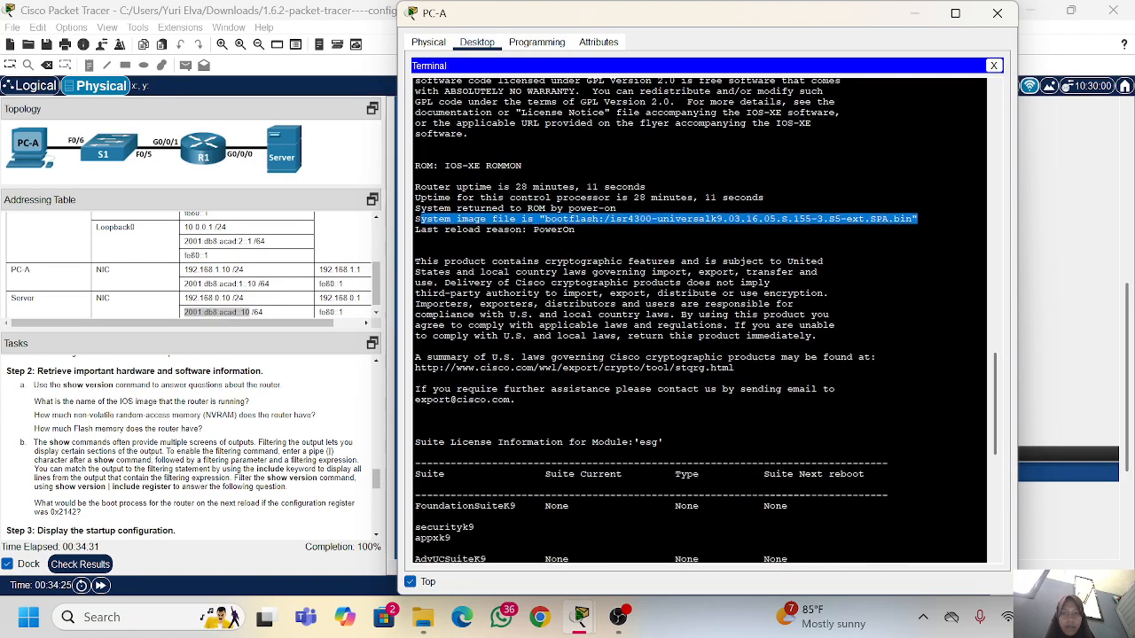
{"action": "scroll", "coordinate": [700, 319], "scroll_direction": "up", "scroll_amount": 5}
{"action": "scroll", "coordinate": [700, 319], "scroll_direction": "up", "scroll_amount": 3}
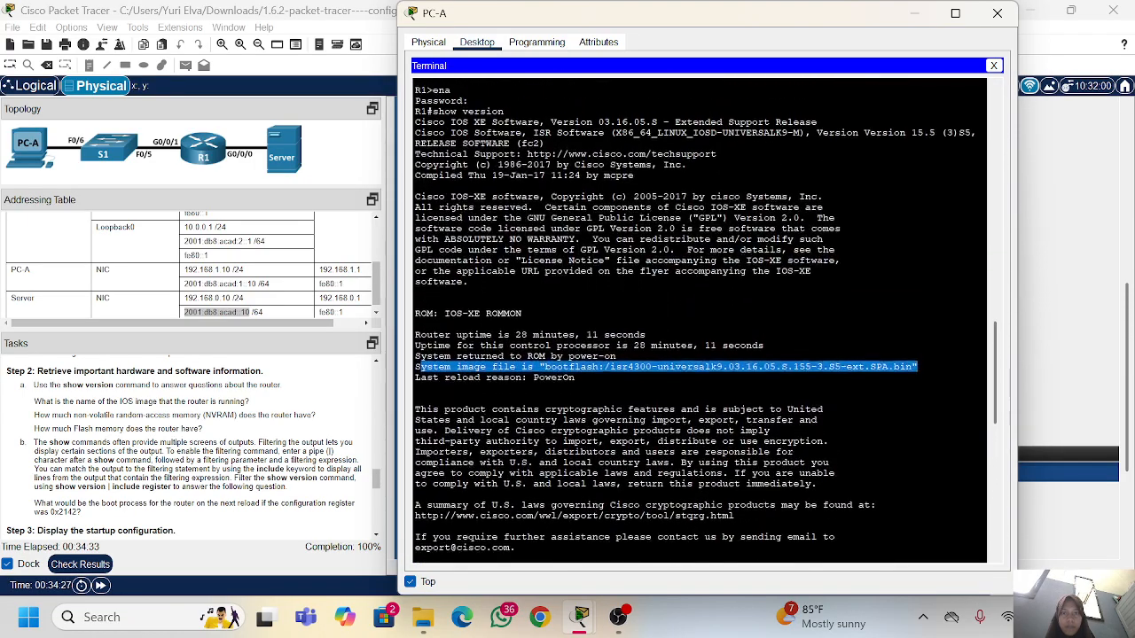
{"action": "scroll", "coordinate": [700, 319], "scroll_direction": "down", "scroll_amount": 2}
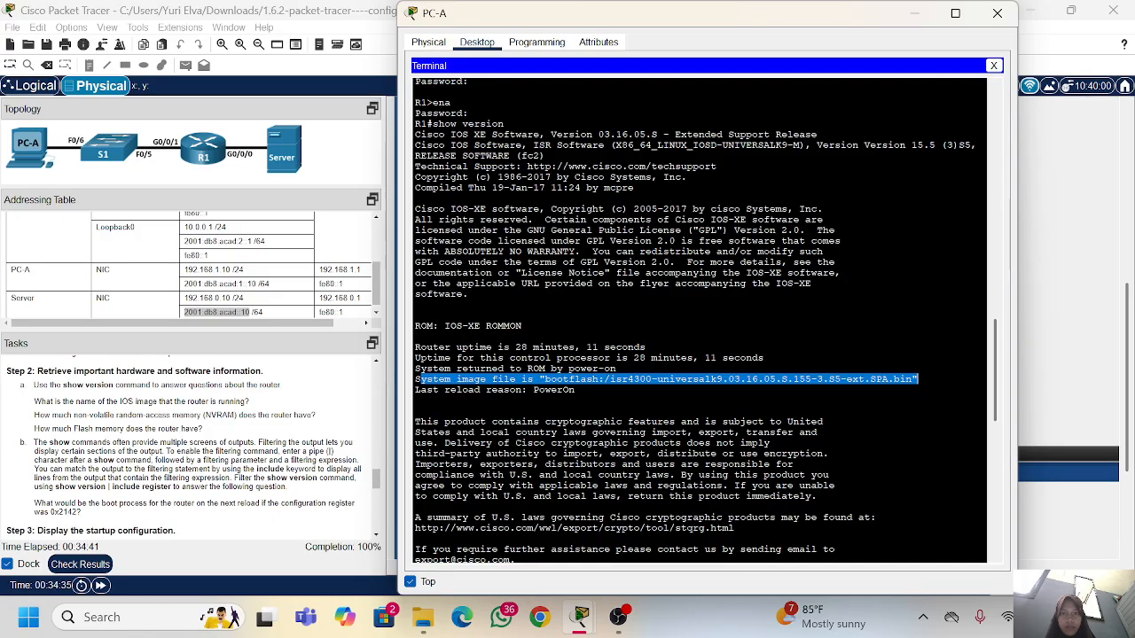
{"action": "scroll", "coordinate": [701, 319], "scroll_direction": "down", "scroll_amount": 1}
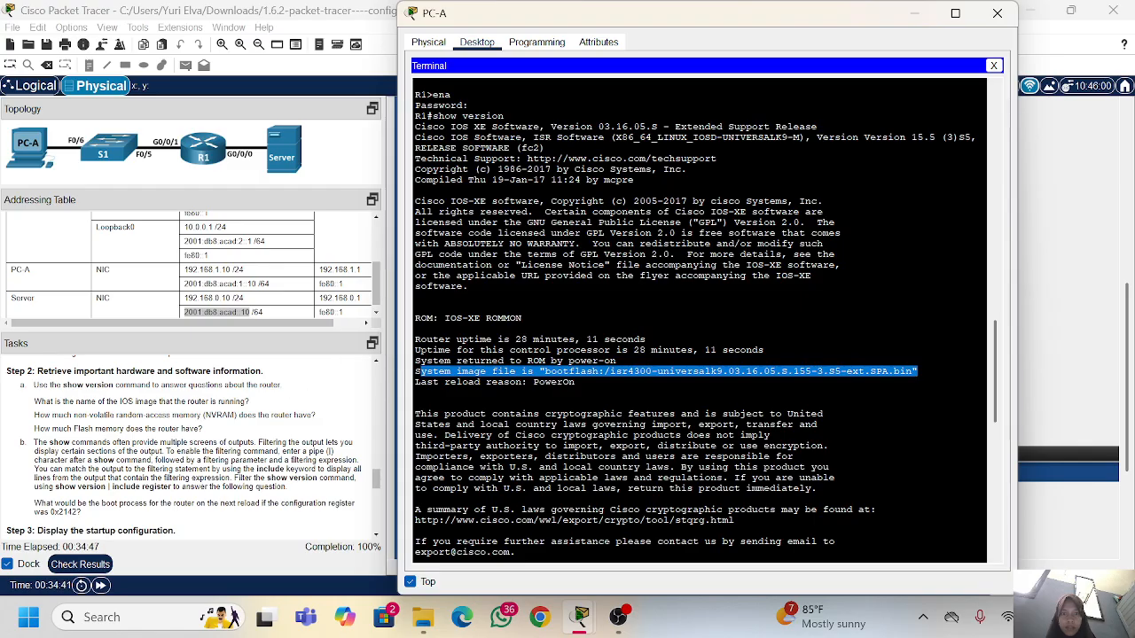
{"action": "scroll", "coordinate": [701, 319], "scroll_direction": "down", "scroll_amount": 5}
{"action": "scroll", "coordinate": [700, 320], "scroll_direction": "down", "scroll_amount": 4}
{"action": "scroll", "coordinate": [700, 319], "scroll_direction": "down", "scroll_amount": 8}
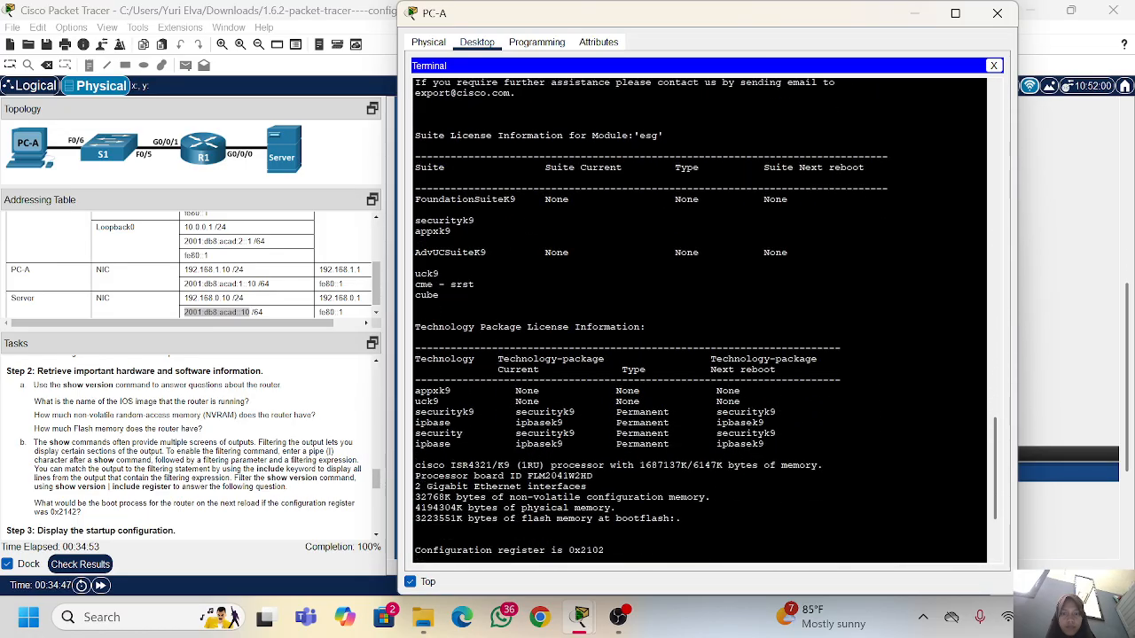
{"action": "scroll", "coordinate": [700, 319], "scroll_direction": "down", "scroll_amount": 1}
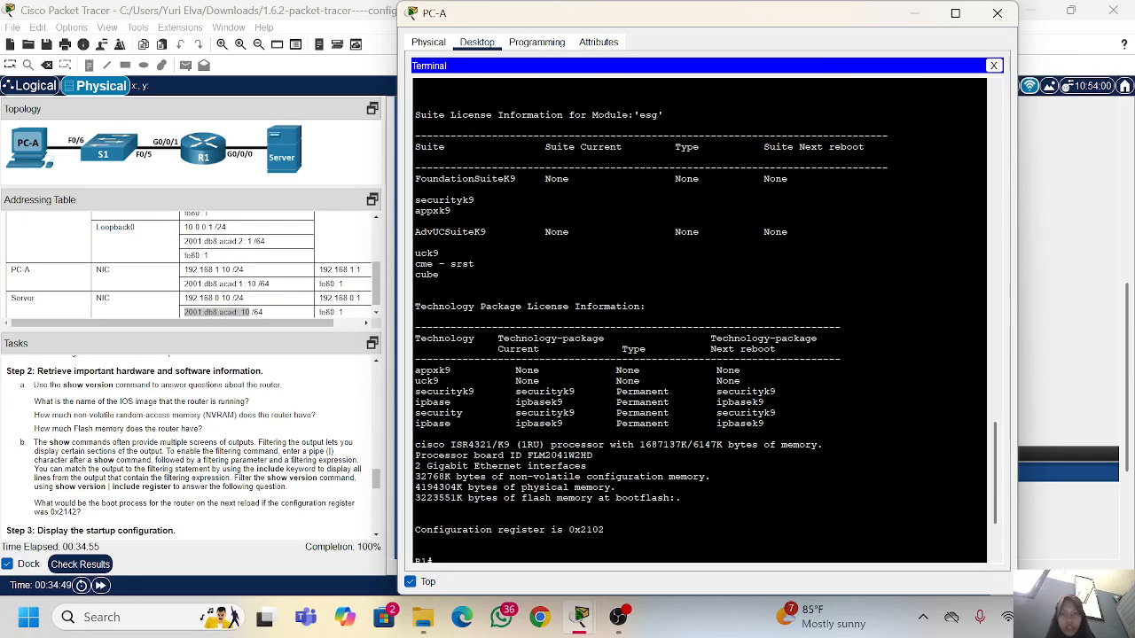